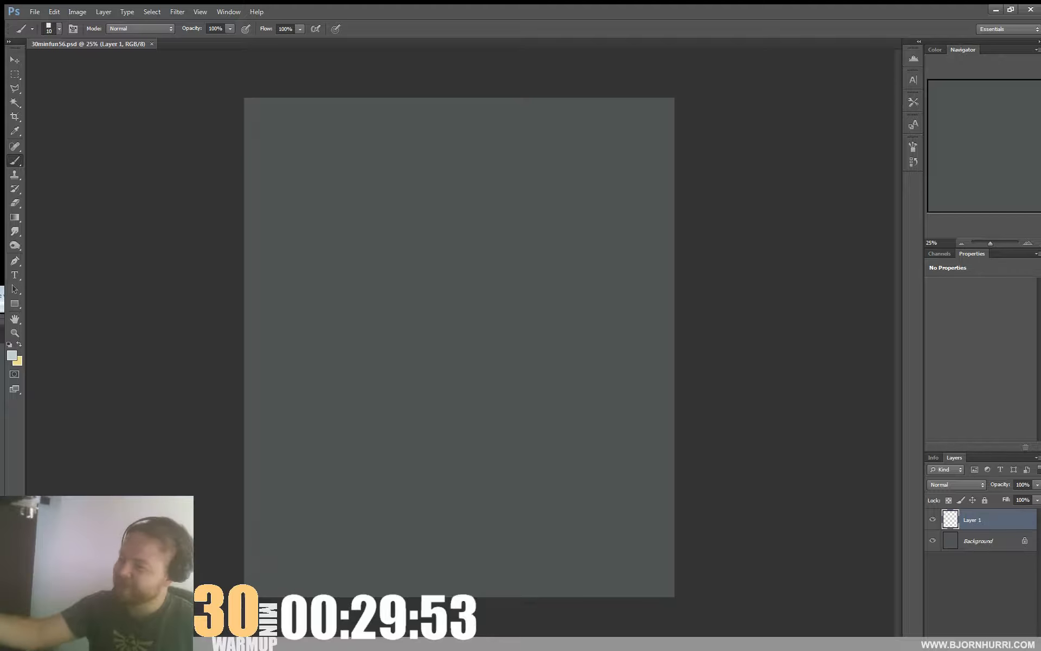
Step: Sketch the figure's head, raised arcs around it, shoulders and arm lines in light grey with a 78 px textured brush
{"action": "right_click", "coordinate": [414, 331]}
{"action": "left_click", "coordinate": [584, 378]}
{"action": "left_click_drag", "start_coordinate": [476, 277], "coordinate": [470, 277]}
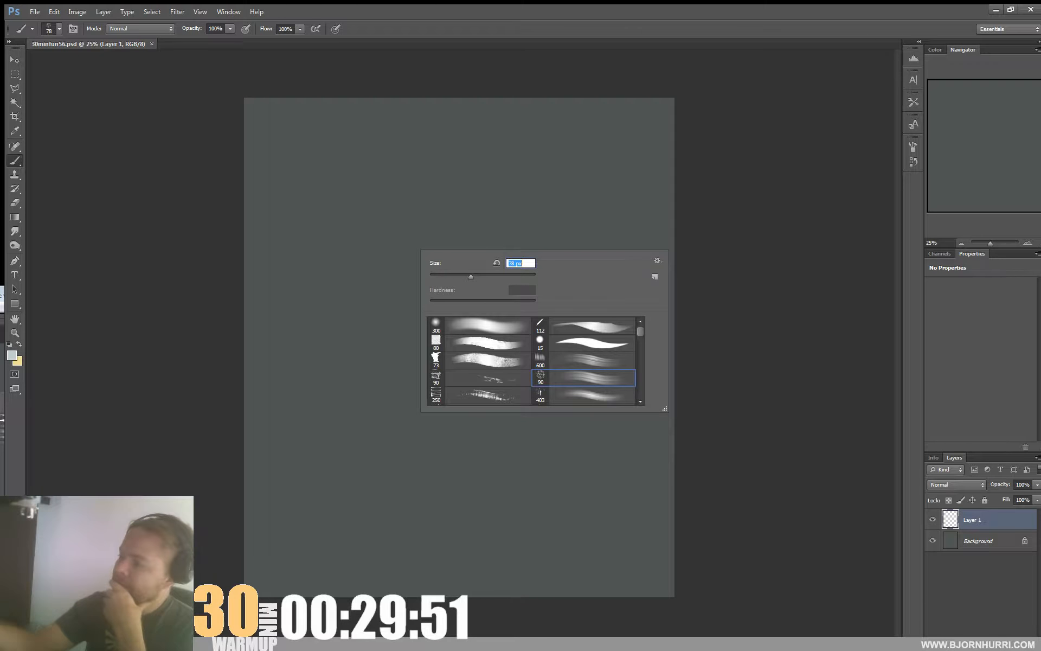
{"action": "mouse_move", "coordinate": [465, 152]}
{"action": "left_mouse_down"}
{"action": "mouse_move", "coordinate": [425, 217]}
{"action": "mouse_move", "coordinate": [472, 154]}
{"action": "left_mouse_up"}
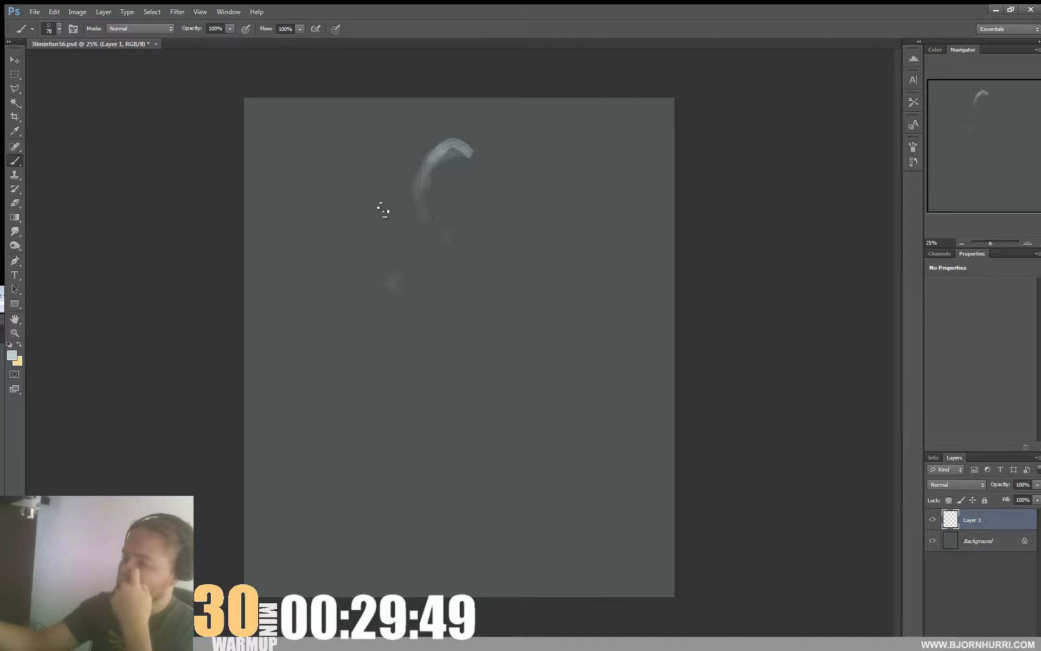
{"action": "left_click_drag", "start_coordinate": [426, 282], "coordinate": [386, 355]}
{"action": "left_click_drag", "start_coordinate": [407, 293], "coordinate": [483, 255]}
{"action": "left_click_drag", "start_coordinate": [521, 247], "coordinate": [480, 152]}
{"action": "left_click_drag", "start_coordinate": [488, 141], "coordinate": [553, 201]}
{"action": "left_click_drag", "start_coordinate": [537, 234], "coordinate": [555, 240]}
{"action": "left_click_drag", "start_coordinate": [407, 252], "coordinate": [445, 230]}
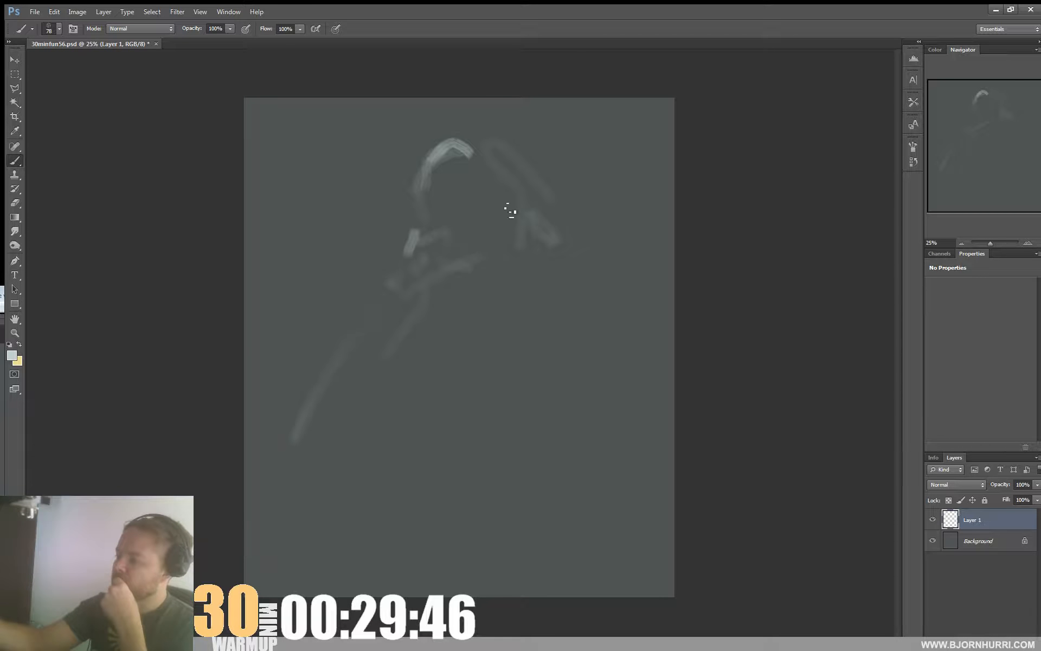
{"action": "mouse_move", "coordinate": [516, 170]}
{"action": "left_mouse_down"}
{"action": "mouse_move", "coordinate": [482, 191]}
{"action": "mouse_move", "coordinate": [470, 224]}
{"action": "left_mouse_up"}
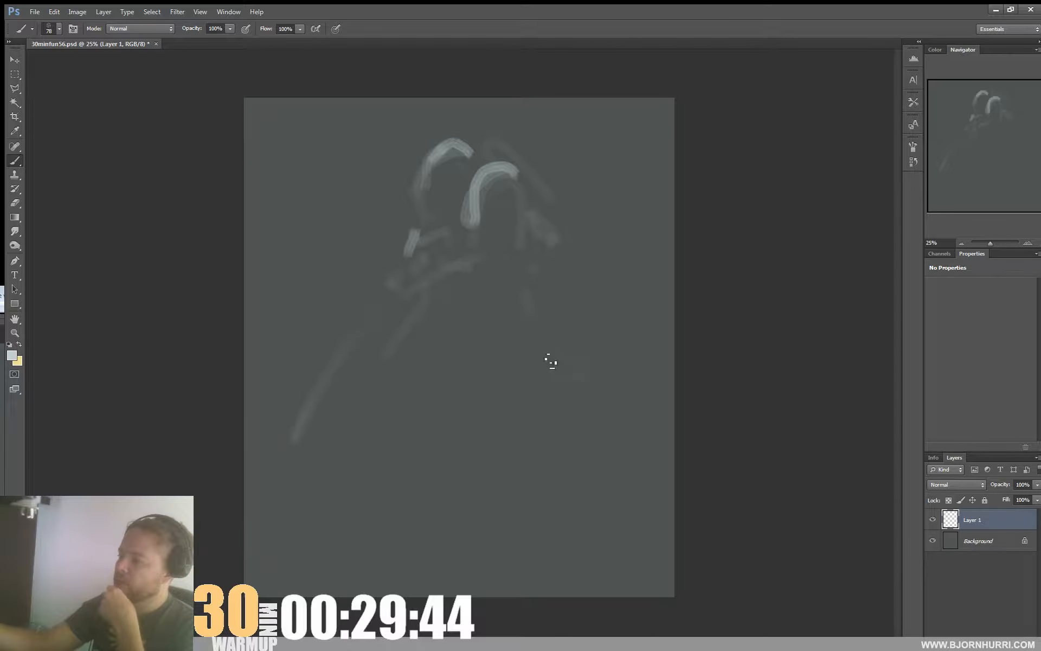
Step: Sketch the figure's leg lines and a short light hip stroke below the torso
{"action": "left_click_drag", "start_coordinate": [550, 361], "coordinate": [593, 444]}
{"action": "left_click_drag", "start_coordinate": [474, 455], "coordinate": [393, 593]}
{"action": "left_click_drag", "start_coordinate": [438, 430], "coordinate": [432, 477]}
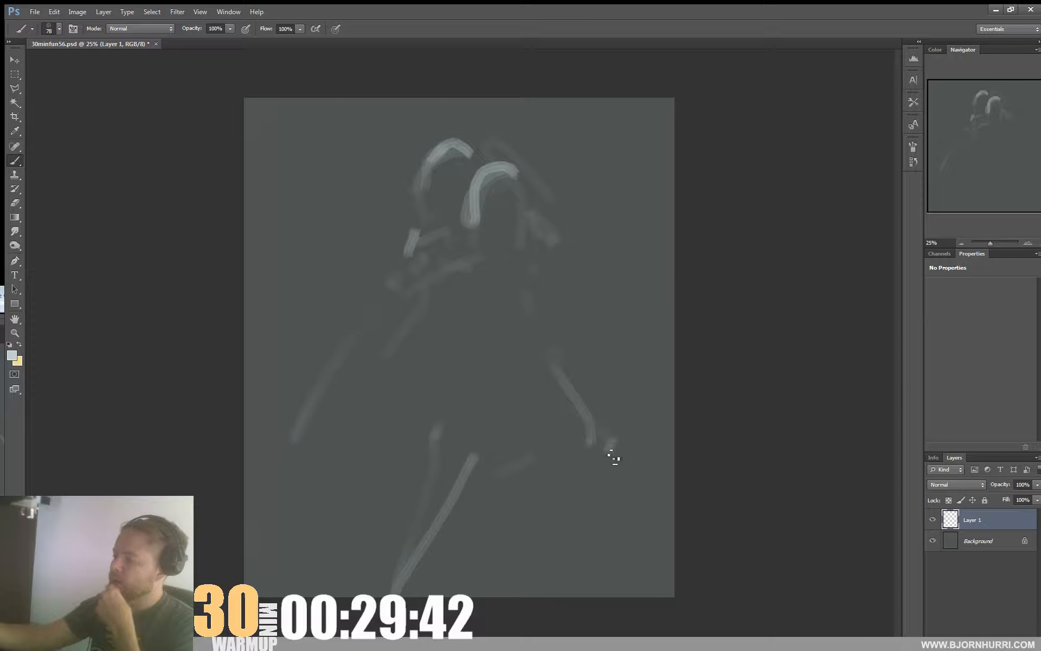
{"action": "left_click_drag", "start_coordinate": [535, 331], "coordinate": [562, 357]}
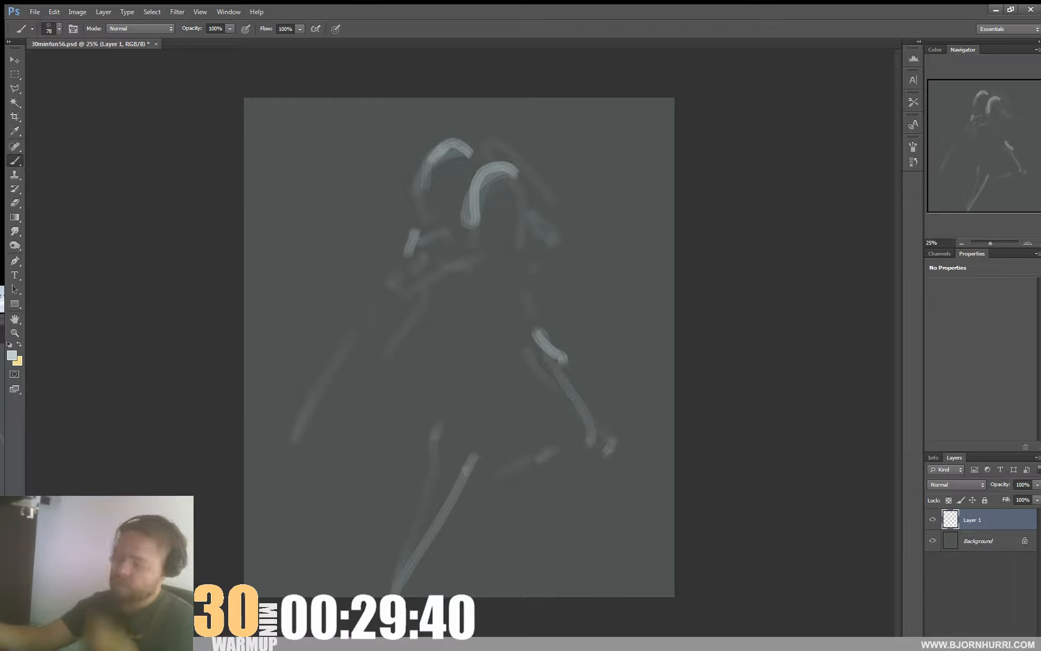
Step: Free-transform the sketch layer to shift the whole figure upward on the canvas, keeping it nearly upright
{"action": "key", "text": "ctrl+t"}
{"action": "left_click_drag", "start_coordinate": [674, 302], "coordinate": [631, 262]}
{"action": "left_click_drag", "start_coordinate": [550, 386], "coordinate": [552, 357]}
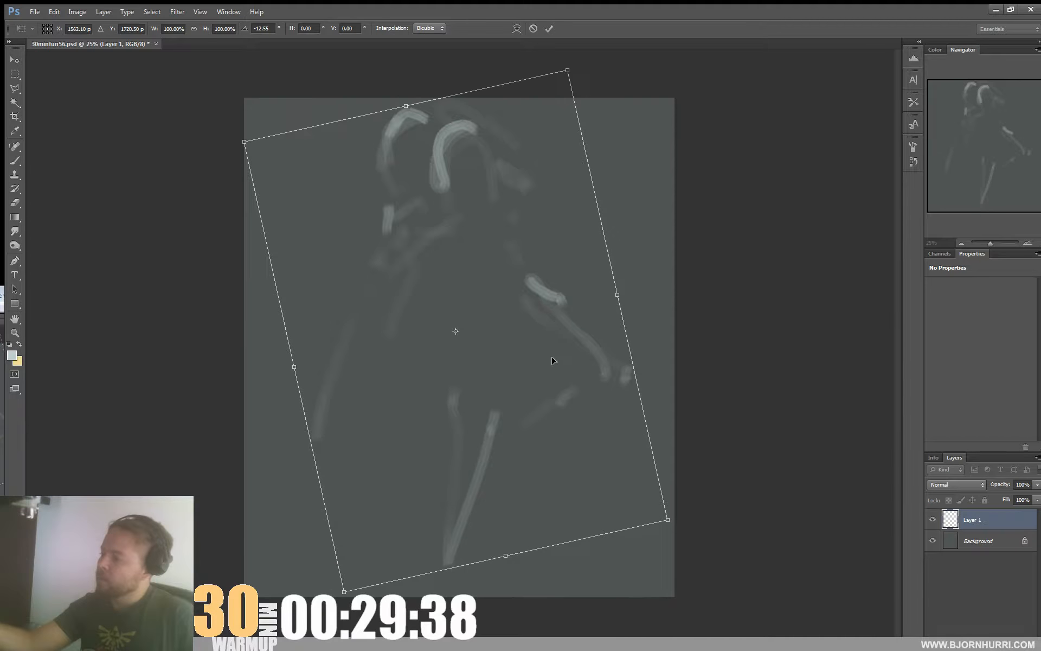
{"action": "left_click_drag", "start_coordinate": [661, 263], "coordinate": [672, 318]}
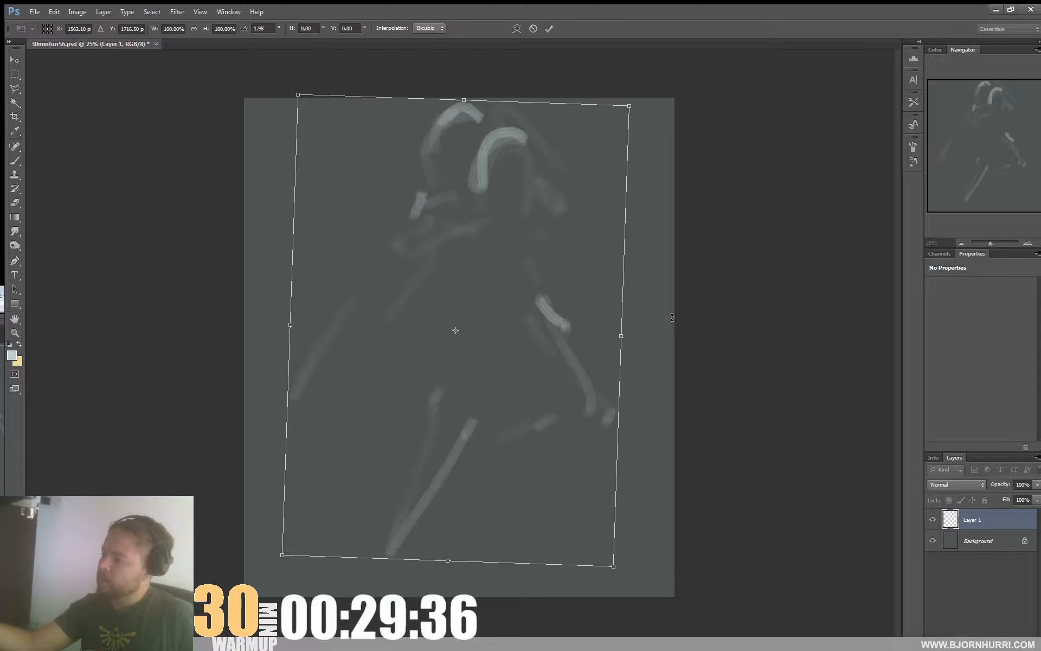
{"action": "left_click_drag", "start_coordinate": [555, 340], "coordinate": [553, 343]}
{"action": "key", "text": "Return"}
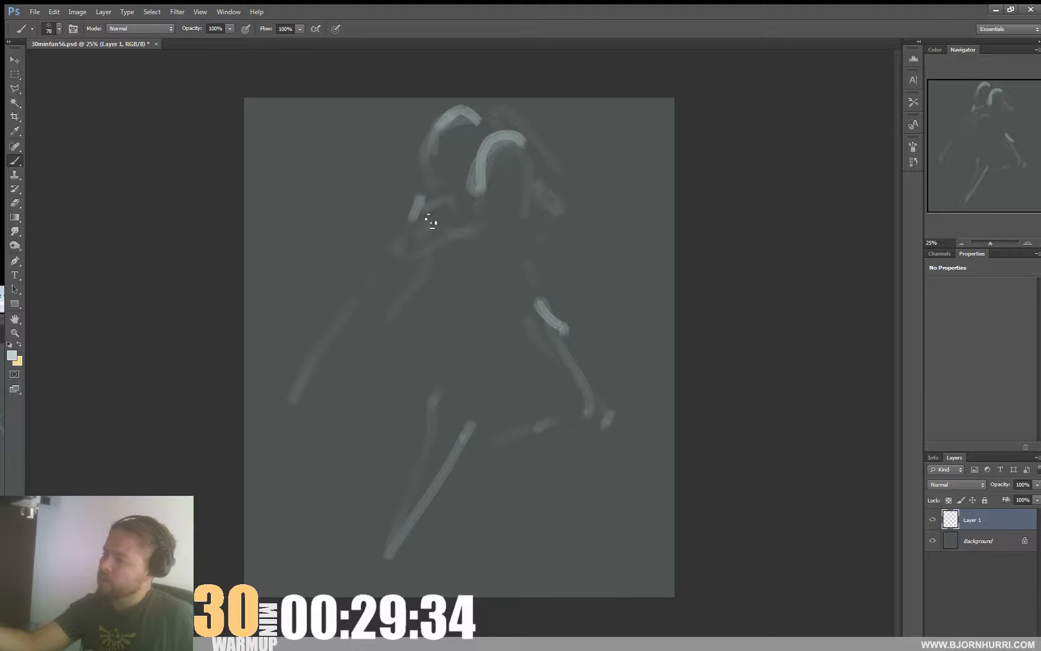
Step: Block in a broad light mass extending sideways from the shoulder, adding faint strokes beneath it with the 600 px streaky brush
{"action": "left_click_drag", "start_coordinate": [412, 219], "coordinate": [457, 221]}
{"action": "right_click", "coordinate": [485, 224]}
{"action": "left_click", "coordinate": [302, 228]}
{"action": "mouse_move", "coordinate": [274, 255]}
{"action": "left_mouse_down"}
{"action": "mouse_move", "coordinate": [350, 215]}
{"action": "mouse_move", "coordinate": [394, 207]}
{"action": "mouse_move", "coordinate": [345, 237]}
{"action": "mouse_move", "coordinate": [406, 217]}
{"action": "left_mouse_up"}
{"action": "mouse_move", "coordinate": [292, 231]}
{"action": "left_mouse_down"}
{"action": "mouse_move", "coordinate": [289, 262]}
{"action": "mouse_move", "coordinate": [408, 243]}
{"action": "mouse_move", "coordinate": [356, 213]}
{"action": "left_mouse_up"}
{"action": "right_click", "coordinate": [410, 246]}
{"action": "left_click", "coordinate": [577, 355]}
{"action": "left_click_drag", "start_coordinate": [358, 312], "coordinate": [307, 380]}
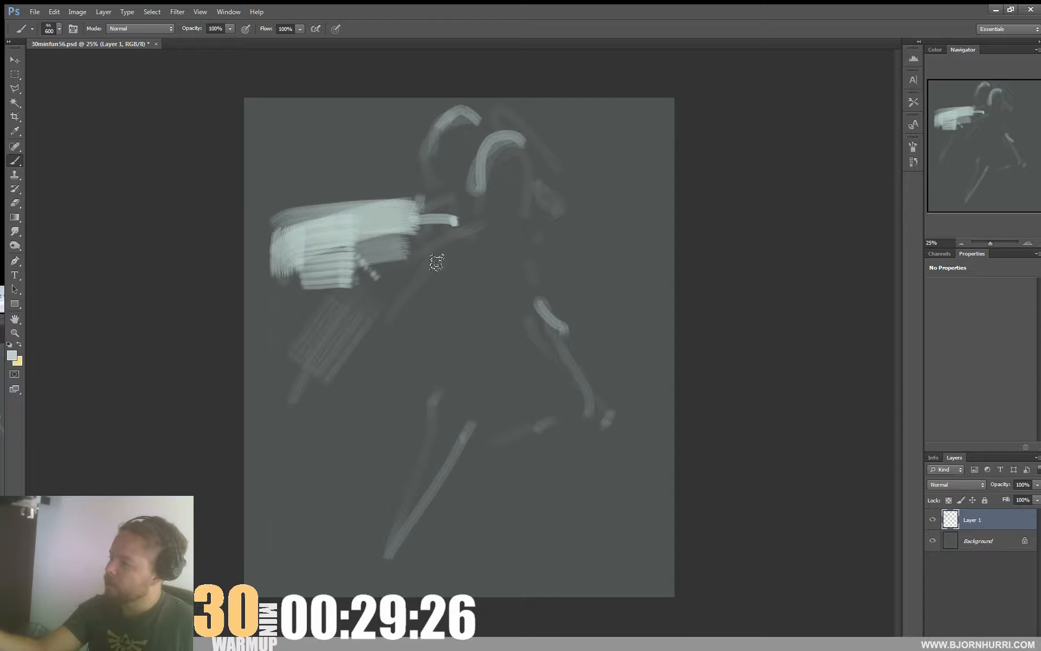
Step: Paint a long thin diagonal line below the broad light mass with the brush set to 49 px
{"action": "right_click", "coordinate": [404, 304]}
{"action": "type", "text": "49"}
{"action": "key", "text": "Return"}
{"action": "left_click_drag", "start_coordinate": [271, 436], "coordinate": [383, 304]}
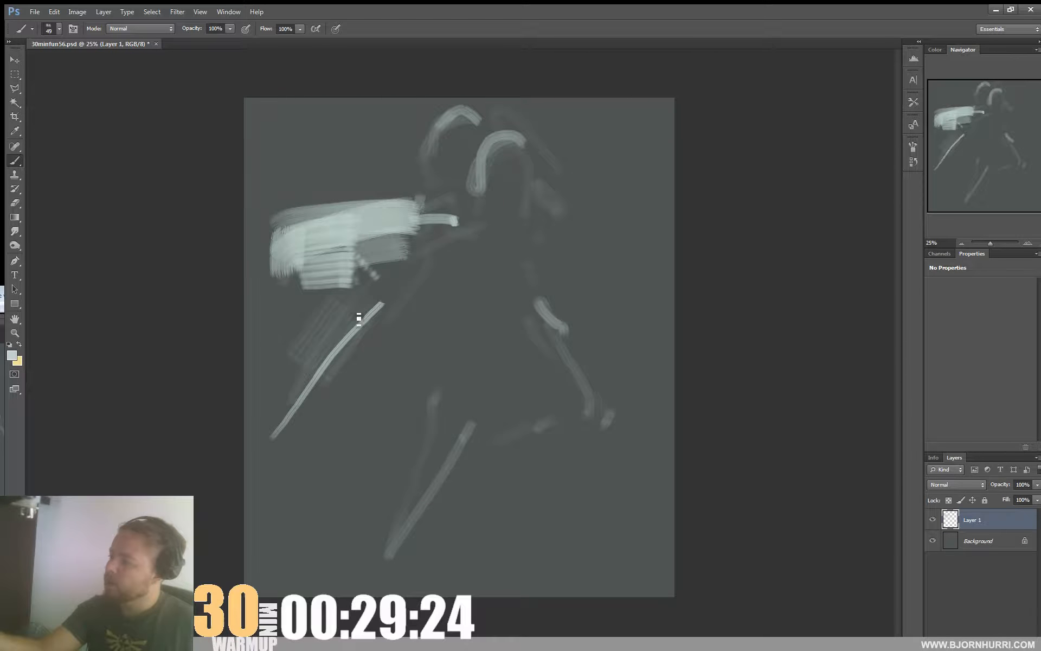
Step: Block in light tones on the head, outer shoulder and arm, hips and both legs with a 121 px brush
{"action": "right_click", "coordinate": [530, 196]}
{"action": "left_click", "coordinate": [595, 288]}
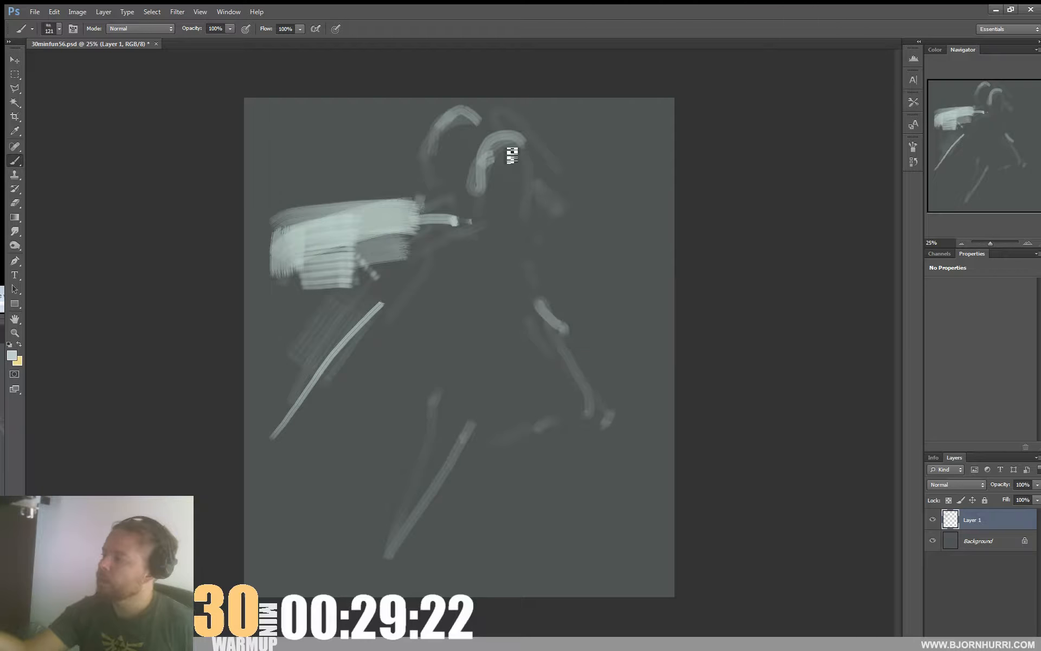
{"action": "mouse_move", "coordinate": [512, 155]}
{"action": "left_mouse_down"}
{"action": "mouse_move", "coordinate": [497, 173]}
{"action": "mouse_move", "coordinate": [514, 176]}
{"action": "mouse_move", "coordinate": [521, 161]}
{"action": "mouse_move", "coordinate": [504, 157]}
{"action": "mouse_move", "coordinate": [528, 168]}
{"action": "mouse_move", "coordinate": [505, 159]}
{"action": "mouse_move", "coordinate": [625, 296]}
{"action": "left_mouse_up"}
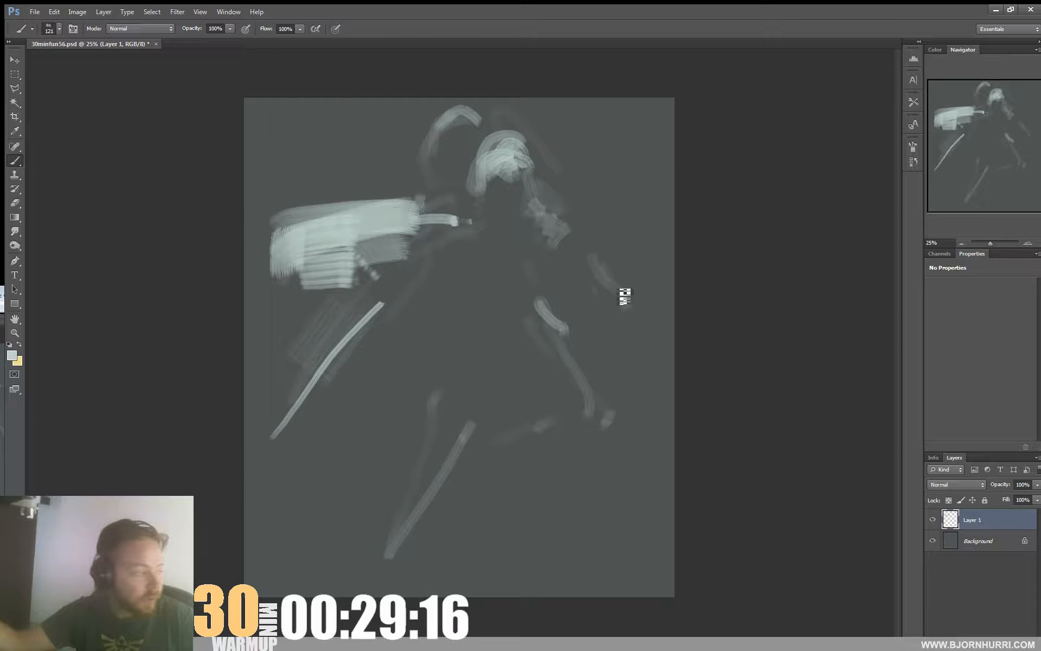
{"action": "mouse_move", "coordinate": [569, 355]}
{"action": "left_mouse_down"}
{"action": "mouse_move", "coordinate": [584, 385]}
{"action": "mouse_move", "coordinate": [568, 379]}
{"action": "mouse_move", "coordinate": [575, 356]}
{"action": "mouse_move", "coordinate": [605, 411]}
{"action": "mouse_move", "coordinate": [569, 421]}
{"action": "left_mouse_up"}
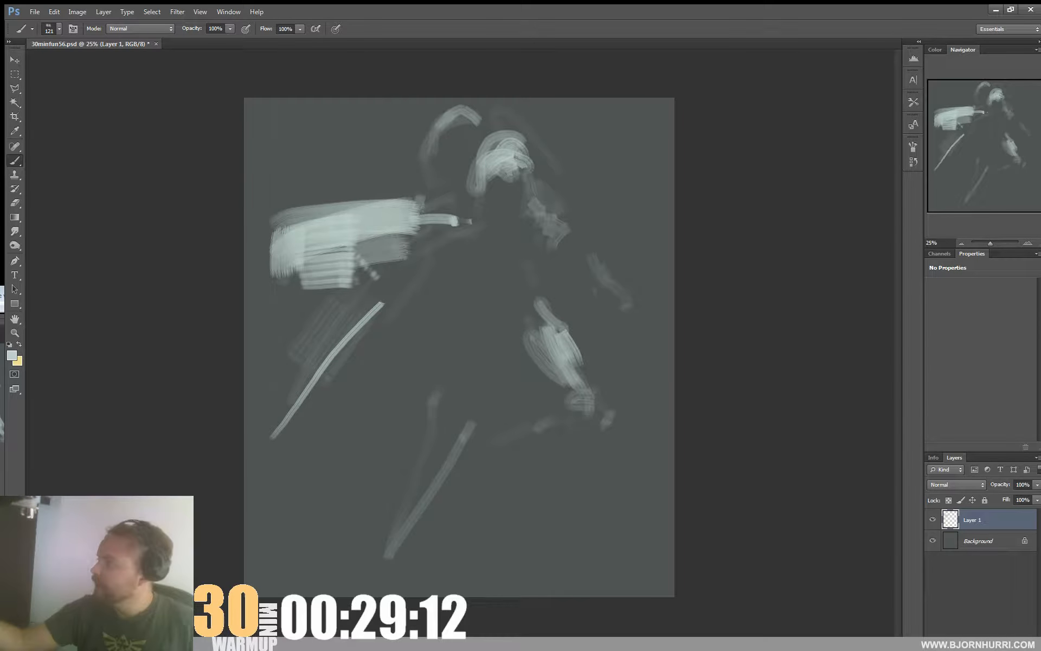
{"action": "left_click_drag", "start_coordinate": [474, 349], "coordinate": [470, 391]}
{"action": "mouse_move", "coordinate": [447, 442]}
{"action": "left_mouse_down"}
{"action": "mouse_move", "coordinate": [361, 571]}
{"action": "mouse_move", "coordinate": [473, 330]}
{"action": "mouse_move", "coordinate": [515, 317]}
{"action": "mouse_move", "coordinate": [486, 347]}
{"action": "mouse_move", "coordinate": [537, 339]}
{"action": "mouse_move", "coordinate": [504, 315]}
{"action": "mouse_move", "coordinate": [525, 308]}
{"action": "mouse_move", "coordinate": [494, 318]}
{"action": "mouse_move", "coordinate": [482, 293]}
{"action": "mouse_move", "coordinate": [491, 330]}
{"action": "mouse_move", "coordinate": [500, 317]}
{"action": "mouse_move", "coordinate": [517, 325]}
{"action": "mouse_move", "coordinate": [533, 298]}
{"action": "left_mouse_up"}
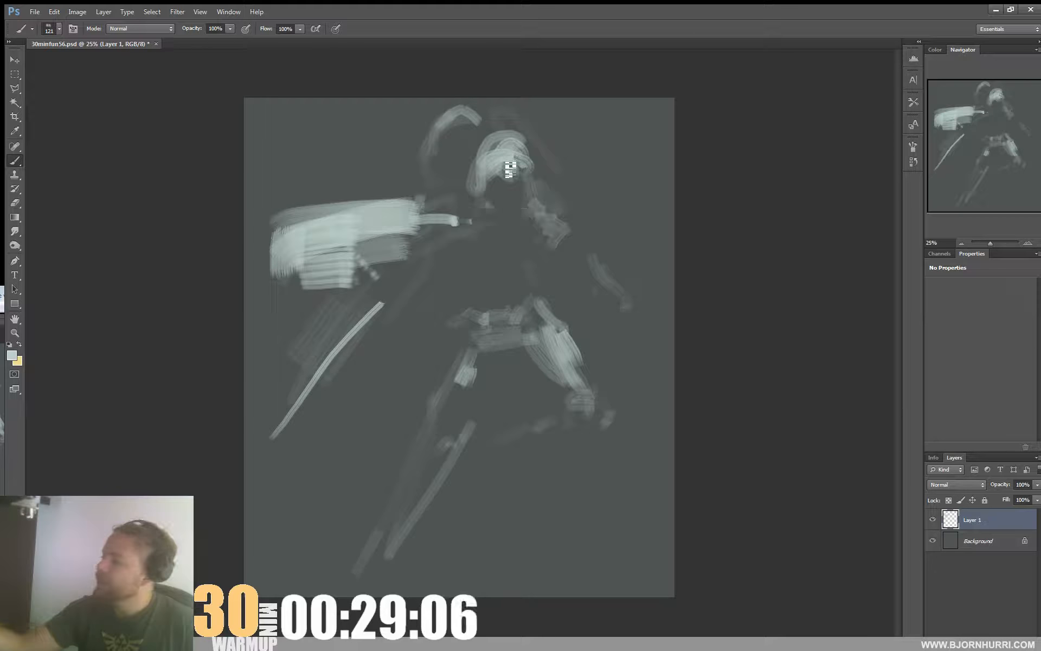
Step: Paint a rounded shape above the broad light mass, a small dab below it and a light swatch in the canvas's upper-right corner
{"action": "mouse_move", "coordinate": [347, 195]}
{"action": "left_mouse_down"}
{"action": "mouse_move", "coordinate": [386, 170]}
{"action": "mouse_move", "coordinate": [422, 178]}
{"action": "mouse_move", "coordinate": [413, 172]}
{"action": "mouse_move", "coordinate": [373, 194]}
{"action": "mouse_move", "coordinate": [462, 199]}
{"action": "left_mouse_up"}
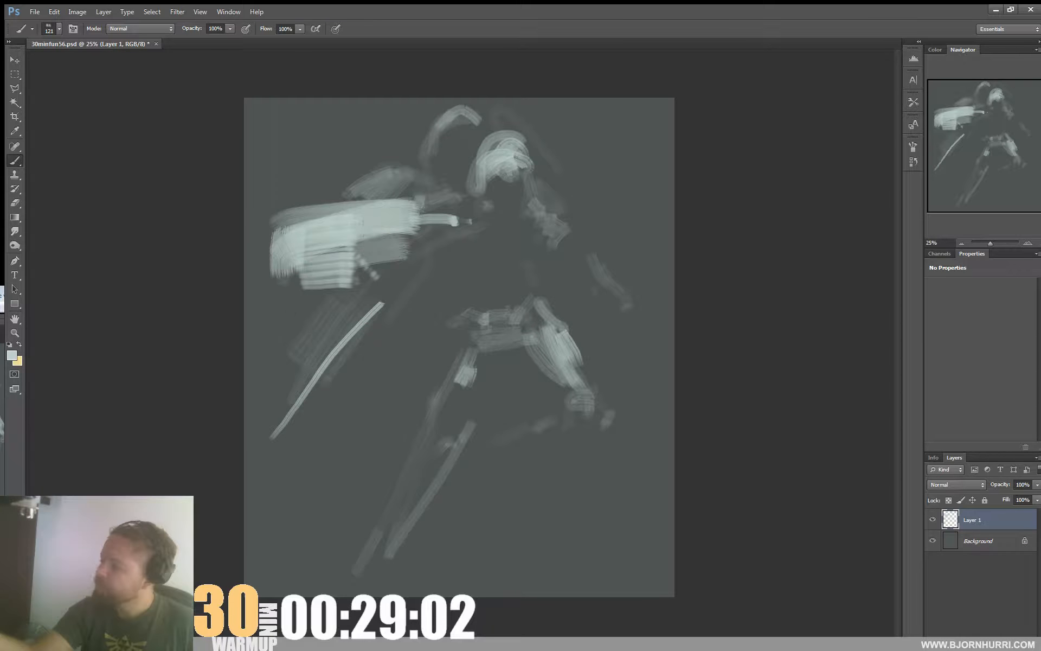
{"action": "left_click_drag", "start_coordinate": [297, 322], "coordinate": [287, 300]}
{"action": "left_click_drag", "start_coordinate": [668, 100], "coordinate": [681, 116]}
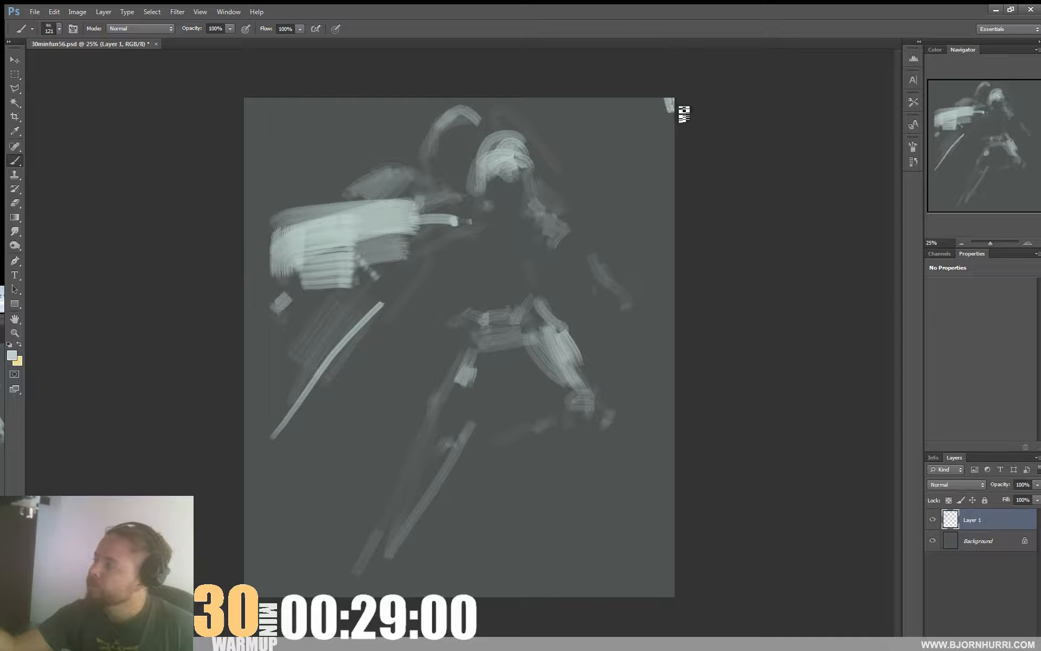
Step: Sample the dark background grey and paint out the arc beside the head
{"action": "left_click", "coordinate": [427, 116], "text": "alt"}
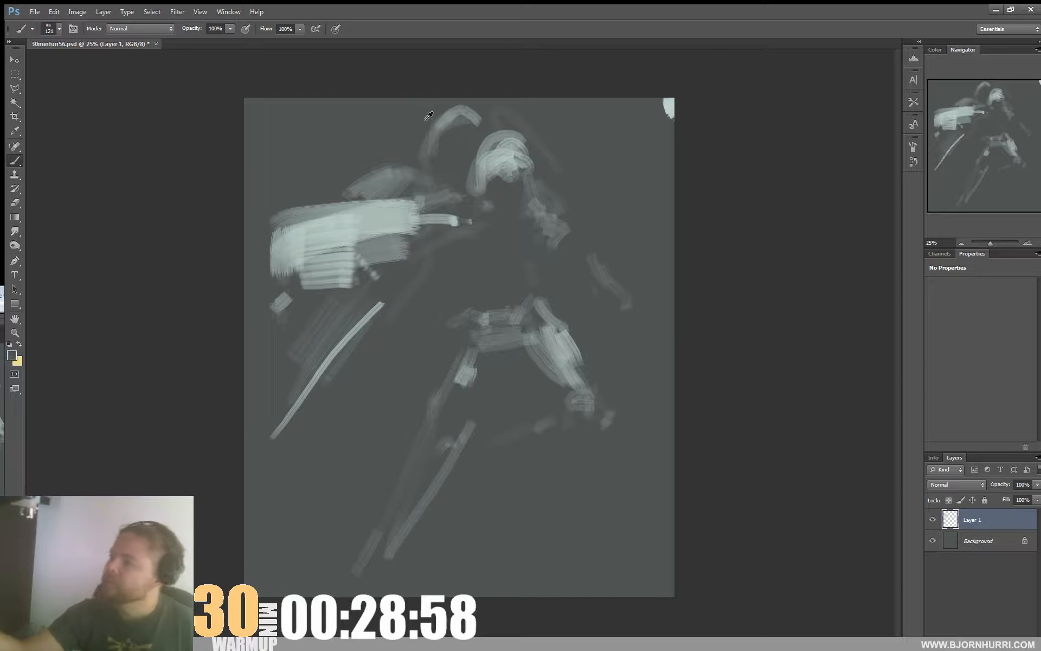
{"action": "mouse_move", "coordinate": [427, 154]}
{"action": "left_mouse_down"}
{"action": "mouse_move", "coordinate": [495, 97]}
{"action": "mouse_move", "coordinate": [495, 111]}
{"action": "mouse_move", "coordinate": [570, 123]}
{"action": "mouse_move", "coordinate": [500, 130]}
{"action": "mouse_move", "coordinate": [472, 177]}
{"action": "mouse_move", "coordinate": [481, 139]}
{"action": "left_mouse_up"}
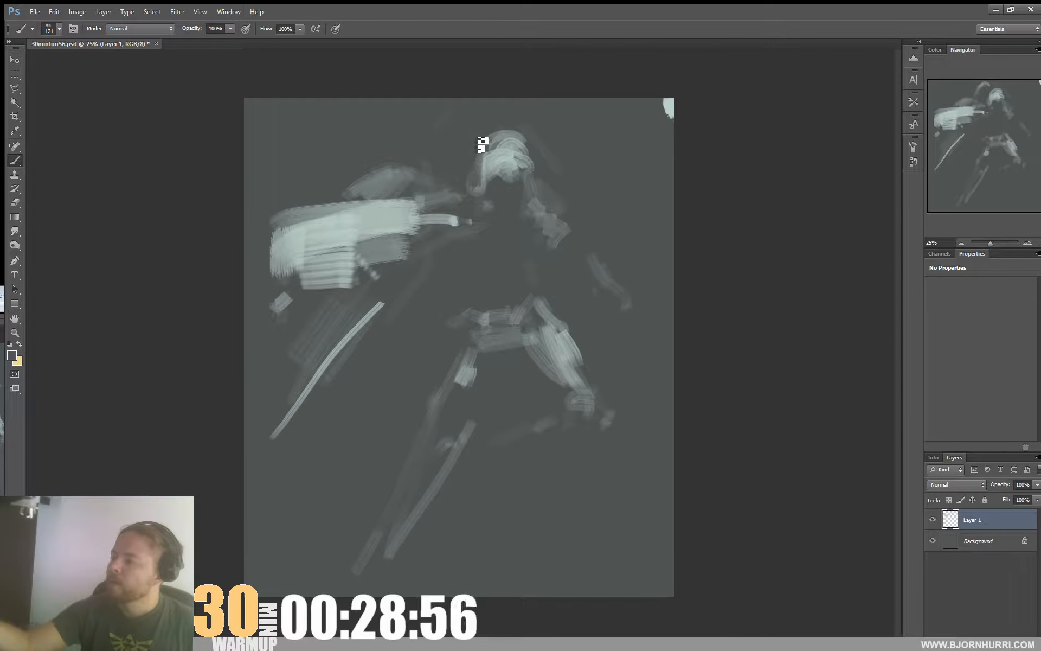
Step: Sample a light tone and paint the broad mass's outer edge, the near arm, the chest, the outer arm and the waist
{"action": "left_click", "coordinate": [366, 207], "text": "alt"}
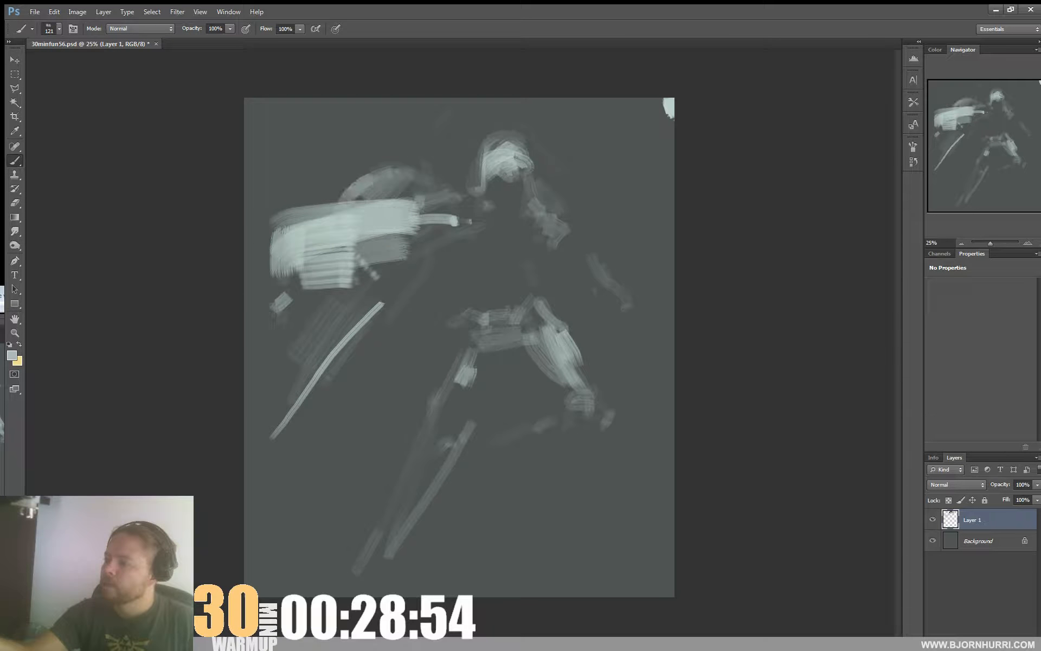
{"action": "mouse_move", "coordinate": [257, 304]}
{"action": "left_mouse_down"}
{"action": "mouse_move", "coordinate": [270, 242]}
{"action": "mouse_move", "coordinate": [256, 304]}
{"action": "left_mouse_up"}
{"action": "mouse_move", "coordinate": [402, 281]}
{"action": "left_mouse_down"}
{"action": "mouse_move", "coordinate": [343, 356]}
{"action": "mouse_move", "coordinate": [380, 299]}
{"action": "mouse_move", "coordinate": [447, 268]}
{"action": "mouse_move", "coordinate": [465, 224]}
{"action": "mouse_move", "coordinate": [481, 216]}
{"action": "mouse_move", "coordinate": [504, 245]}
{"action": "mouse_move", "coordinate": [526, 246]}
{"action": "mouse_move", "coordinate": [528, 233]}
{"action": "mouse_move", "coordinate": [468, 237]}
{"action": "left_mouse_up"}
{"action": "left_click", "coordinate": [473, 262]}
{"action": "left_click_drag", "start_coordinate": [565, 236], "coordinate": [624, 304]}
{"action": "mouse_move", "coordinate": [560, 246]}
{"action": "left_mouse_down"}
{"action": "mouse_move", "coordinate": [590, 309]}
{"action": "mouse_move", "coordinate": [624, 338]}
{"action": "mouse_move", "coordinate": [564, 253]}
{"action": "mouse_move", "coordinate": [560, 308]}
{"action": "left_mouse_up"}
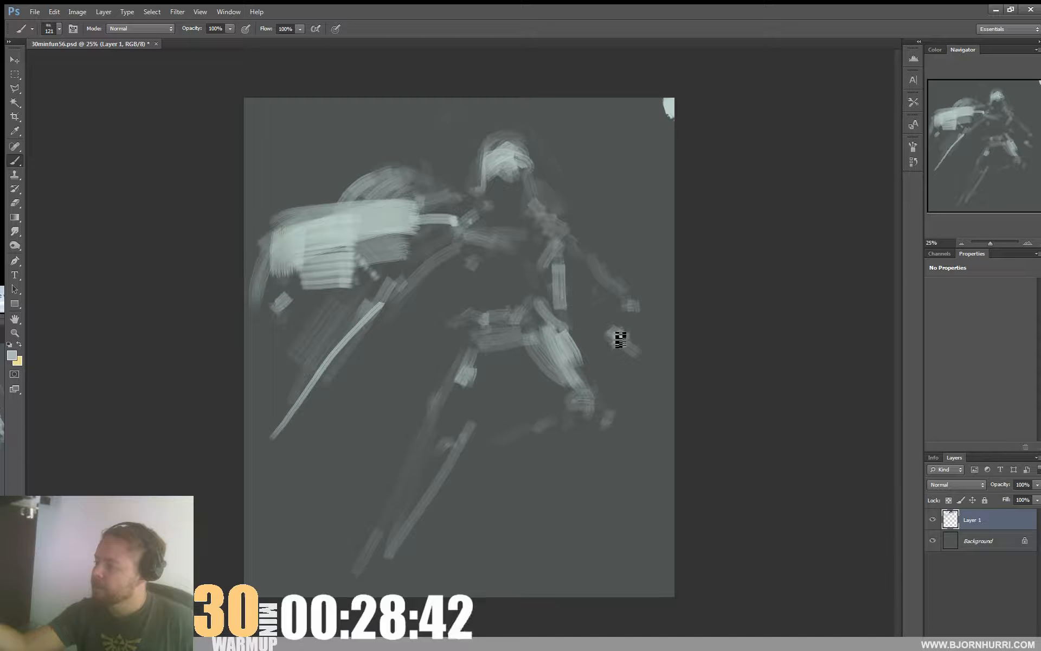
Step: Paint out the outer arm strokes and rework the shape angling down from the waist with sampled tones
{"action": "mouse_move", "coordinate": [632, 288]}
{"action": "left_mouse_down"}
{"action": "mouse_move", "coordinate": [611, 306]}
{"action": "mouse_move", "coordinate": [595, 247]}
{"action": "left_mouse_up"}
{"action": "left_click_drag", "start_coordinate": [636, 355], "coordinate": [613, 331]}
{"action": "left_click", "coordinate": [562, 282], "text": "alt"}
{"action": "left_click_drag", "start_coordinate": [568, 279], "coordinate": [613, 328]}
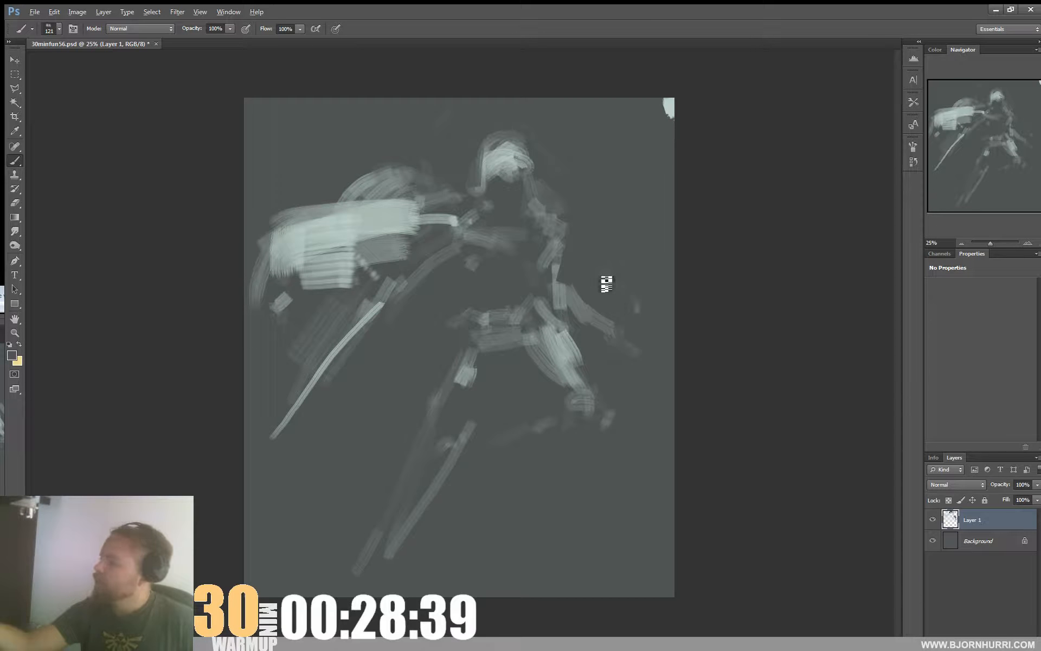
{"action": "left_click_drag", "start_coordinate": [558, 273], "coordinate": [587, 306]}
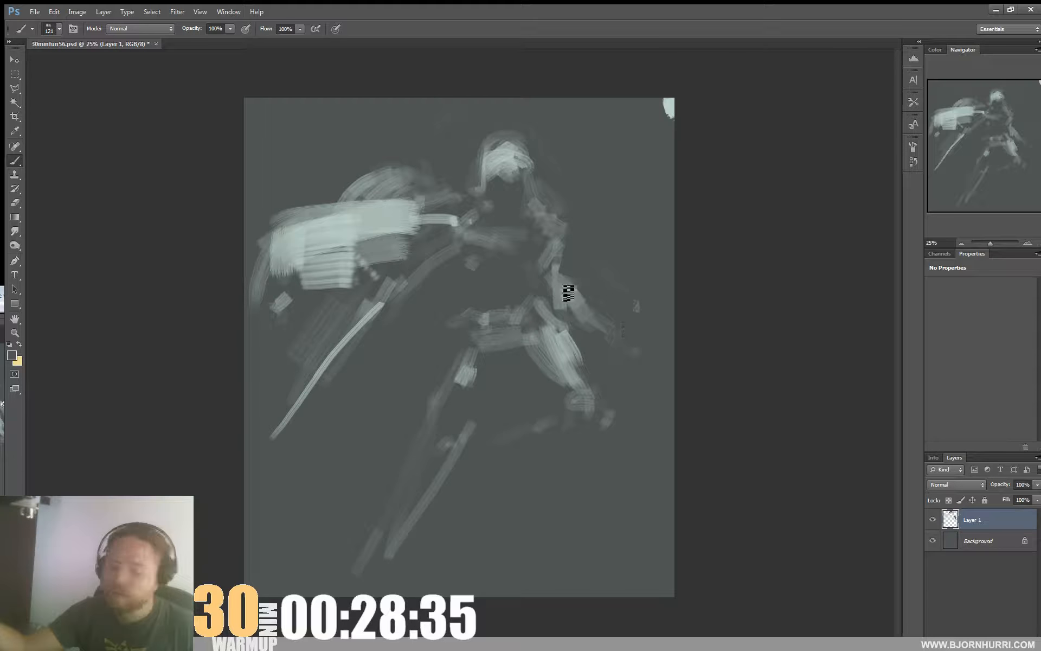
Step: Shade the chest with a sampled mid grey and sweep lighter sampled strokes from the shoulder across the chest
{"action": "left_click", "coordinate": [567, 293], "text": "alt"}
{"action": "left_click_drag", "start_coordinate": [488, 253], "coordinate": [516, 265]}
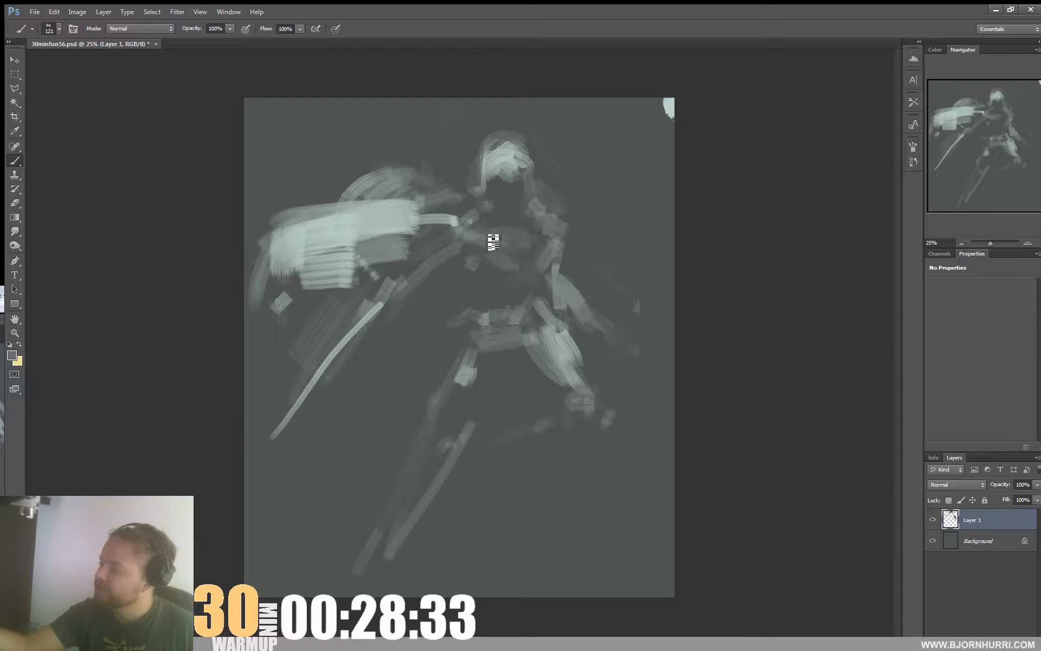
{"action": "left_click", "coordinate": [397, 209], "text": "alt"}
{"action": "left_click_drag", "start_coordinate": [421, 202], "coordinate": [517, 232]}
{"action": "left_click_drag", "start_coordinate": [437, 218], "coordinate": [550, 243]}
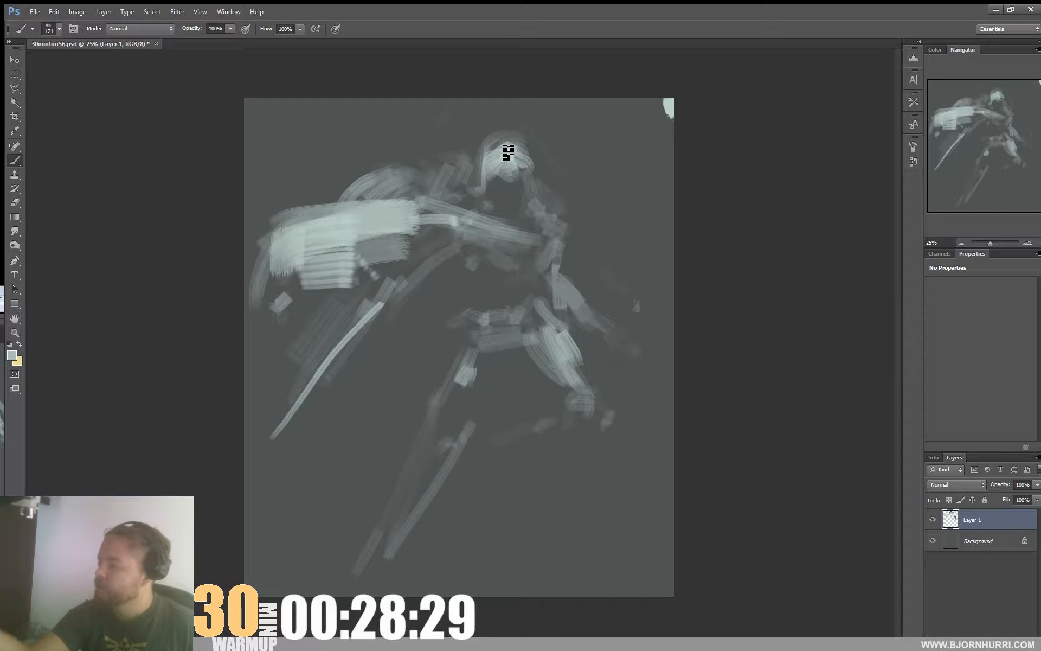
Step: Lasso the head, rotate it 8.49 degrees and shift it sideways toward the outer shoulder, clearing the selection
{"action": "key", "text": "l"}
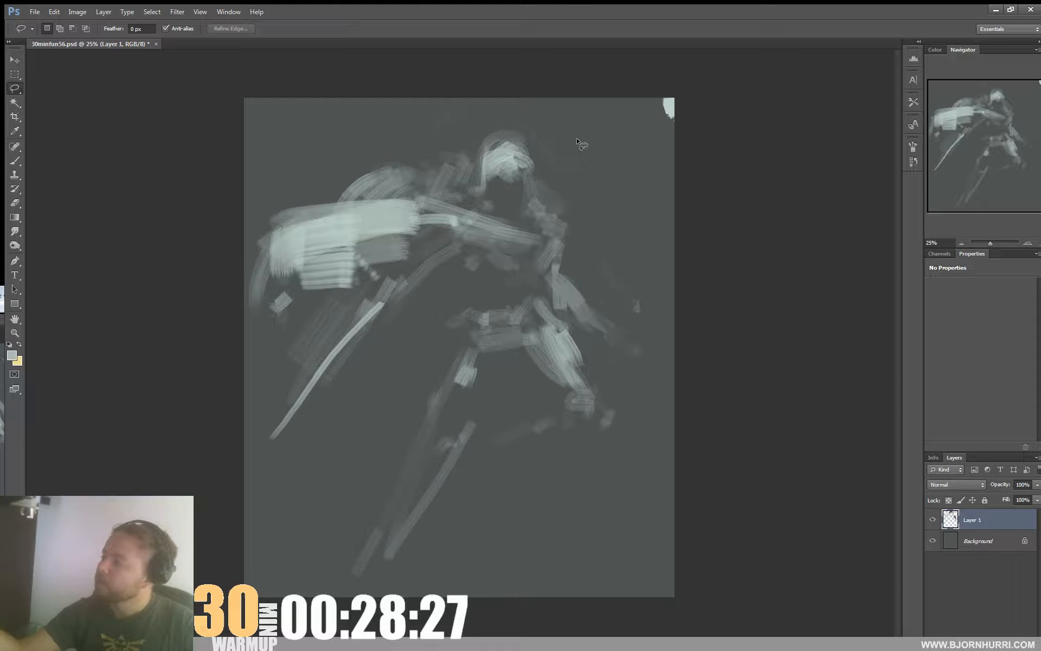
{"action": "left_click_drag", "start_coordinate": [474, 156], "coordinate": [478, 181]}
{"action": "key", "text": "ctrl+t"}
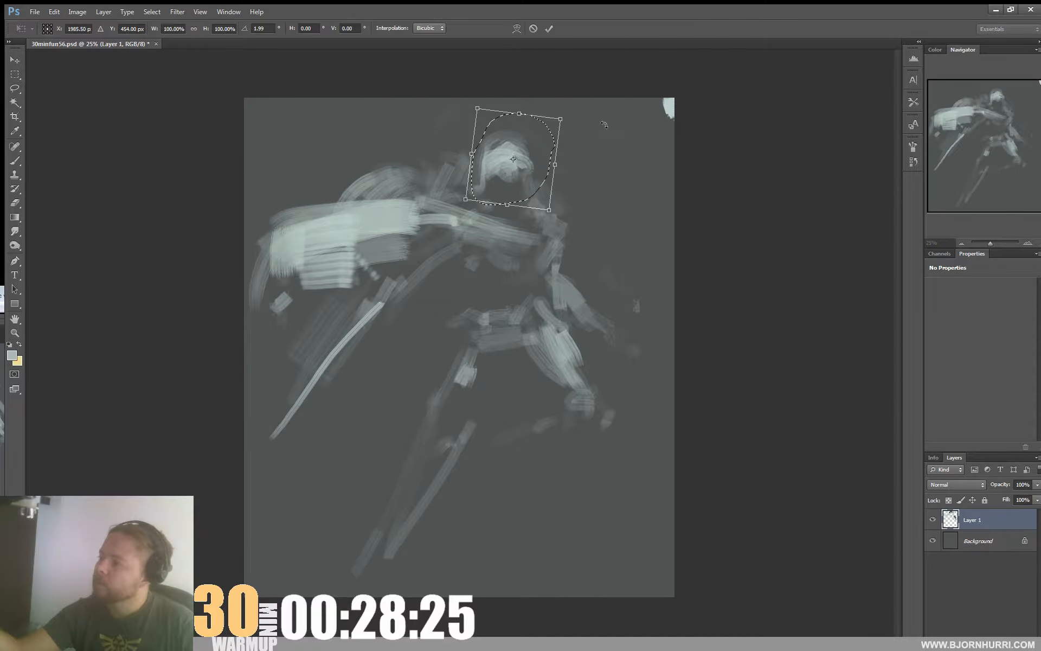
{"action": "left_click_drag", "start_coordinate": [598, 156], "coordinate": [598, 166]}
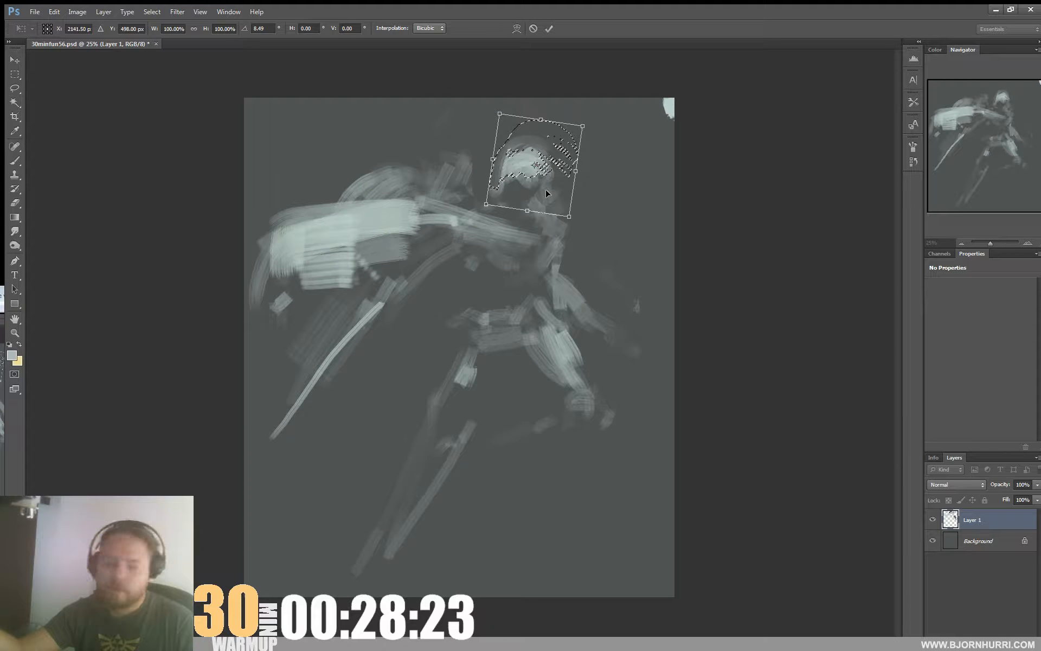
{"action": "key", "text": "Return"}
{"action": "key", "text": "ctrl+d"}
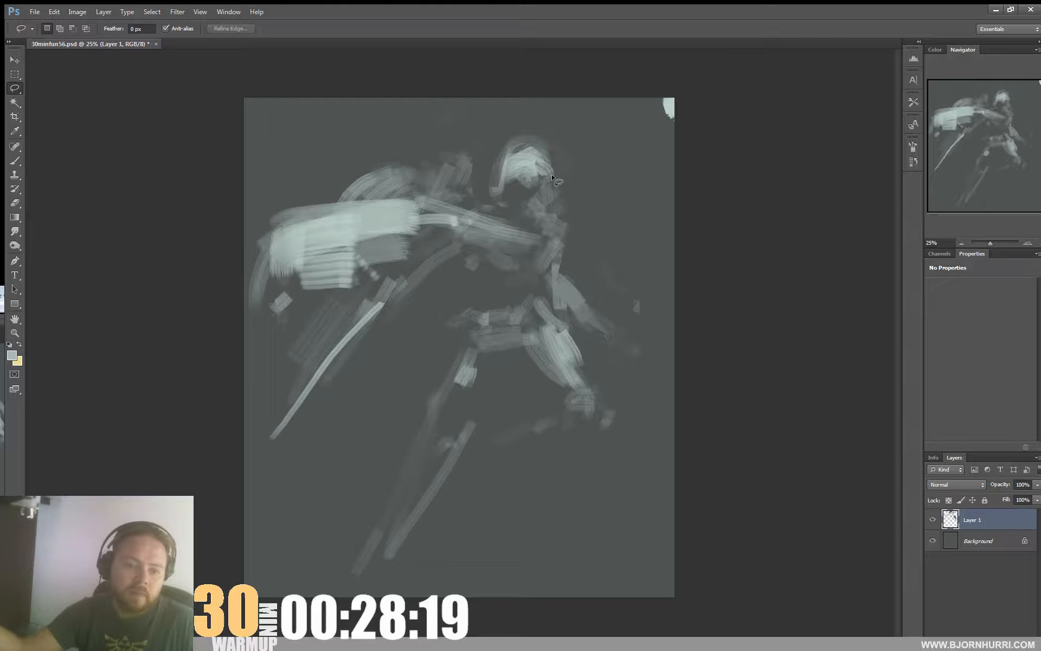
Step: Paint the lower face and a raised peak beside the head using greys sampled near the neck
{"action": "key", "text": "b"}
{"action": "left_click", "coordinate": [548, 182], "text": "alt"}
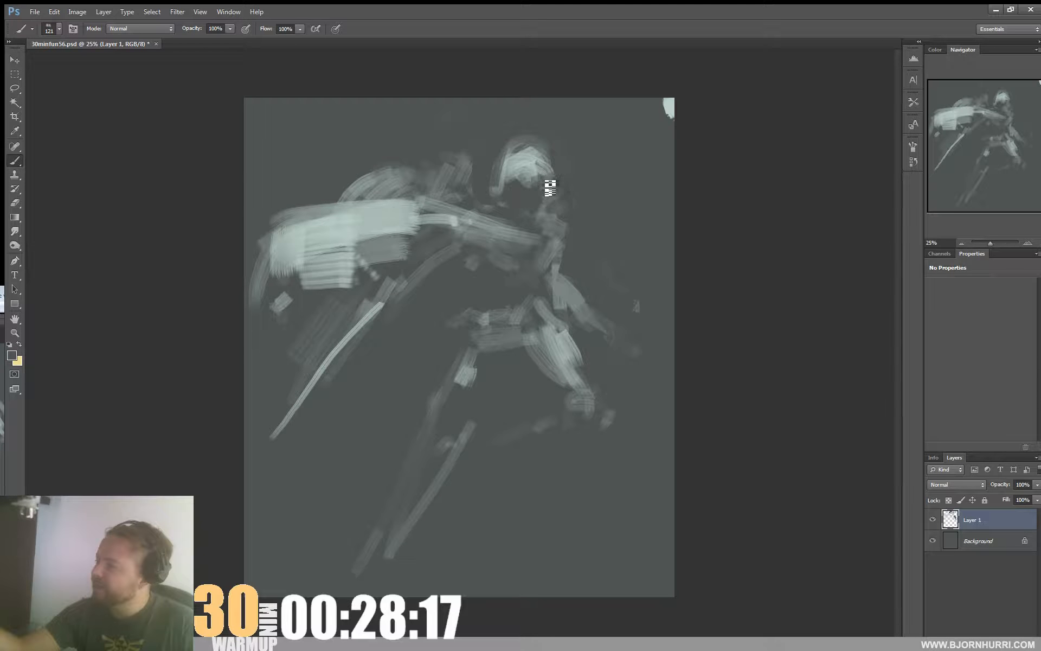
{"action": "left_click", "coordinate": [547, 188], "text": "alt"}
{"action": "left_click_drag", "start_coordinate": [523, 176], "coordinate": [511, 199]}
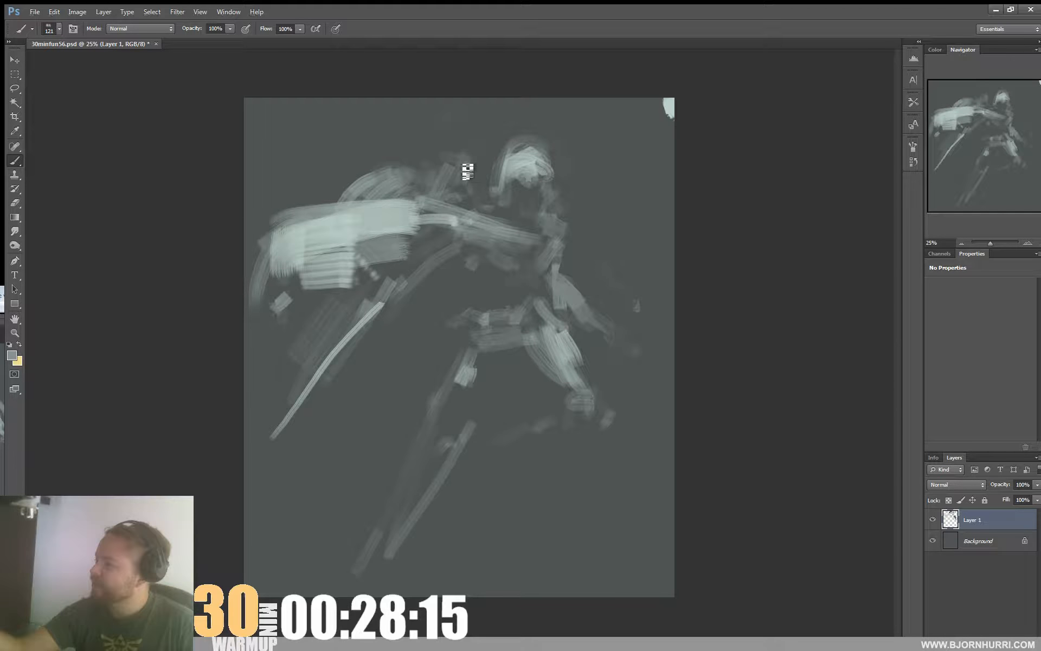
{"action": "left_click_drag", "start_coordinate": [465, 171], "coordinate": [486, 150]}
Step: Refine the collar lines and neck edges around the head with the brush set to 32 px
{"action": "right_click", "coordinate": [505, 169]}
{"action": "type", "text": "32"}
{"action": "key", "text": "Return"}
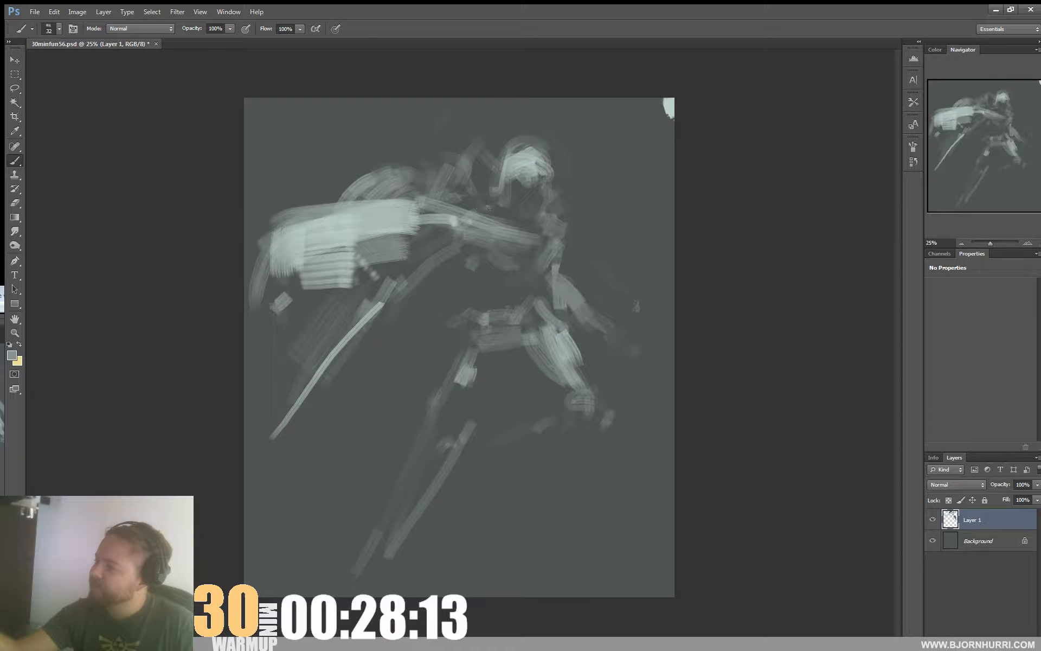
{"action": "left_click_drag", "start_coordinate": [469, 186], "coordinate": [494, 216]}
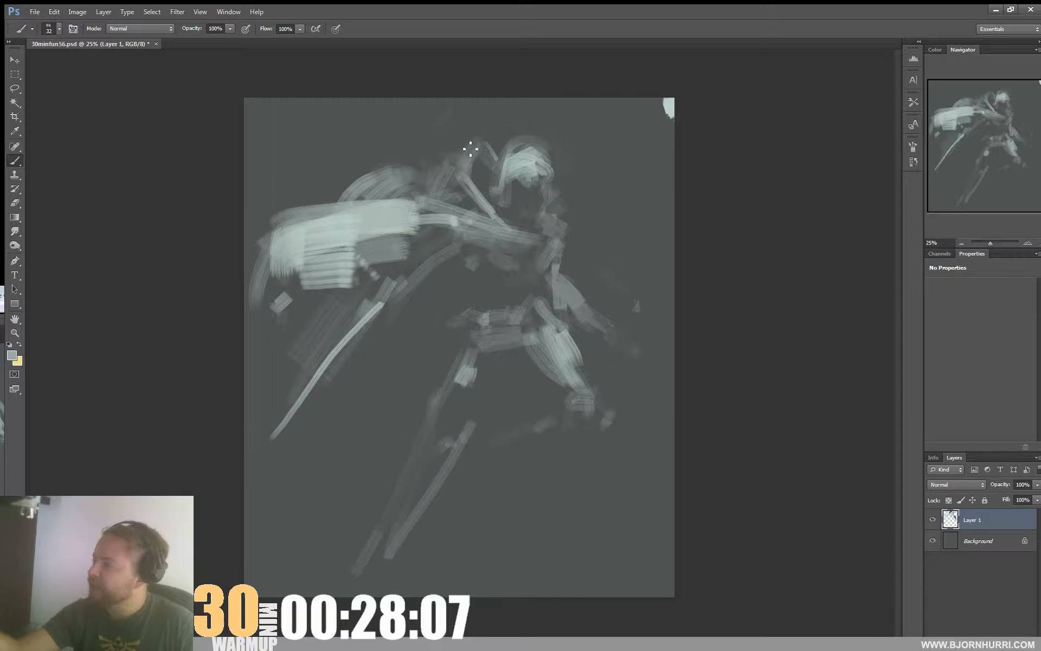
{"action": "left_click_drag", "start_coordinate": [547, 201], "coordinate": [553, 222]}
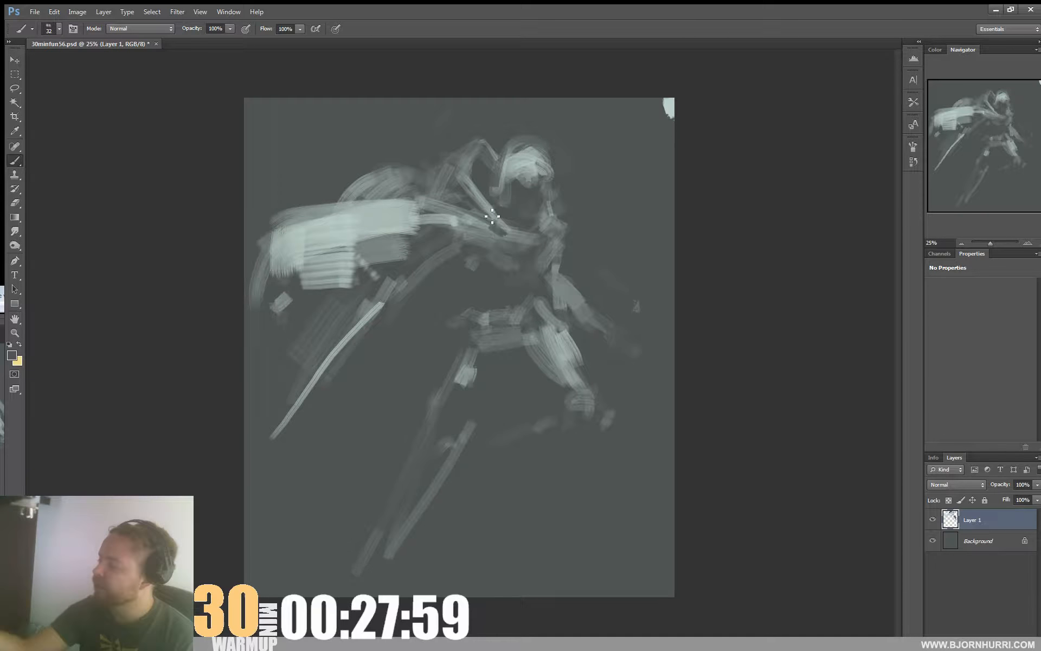
{"action": "left_click_drag", "start_coordinate": [499, 221], "coordinate": [514, 235]}
Step: Set the brush to 80 px and blend sampled grey strokes from the cape across the shoulder and upper arm
{"action": "right_click", "coordinate": [520, 228]}
{"action": "left_click", "coordinate": [573, 255]}
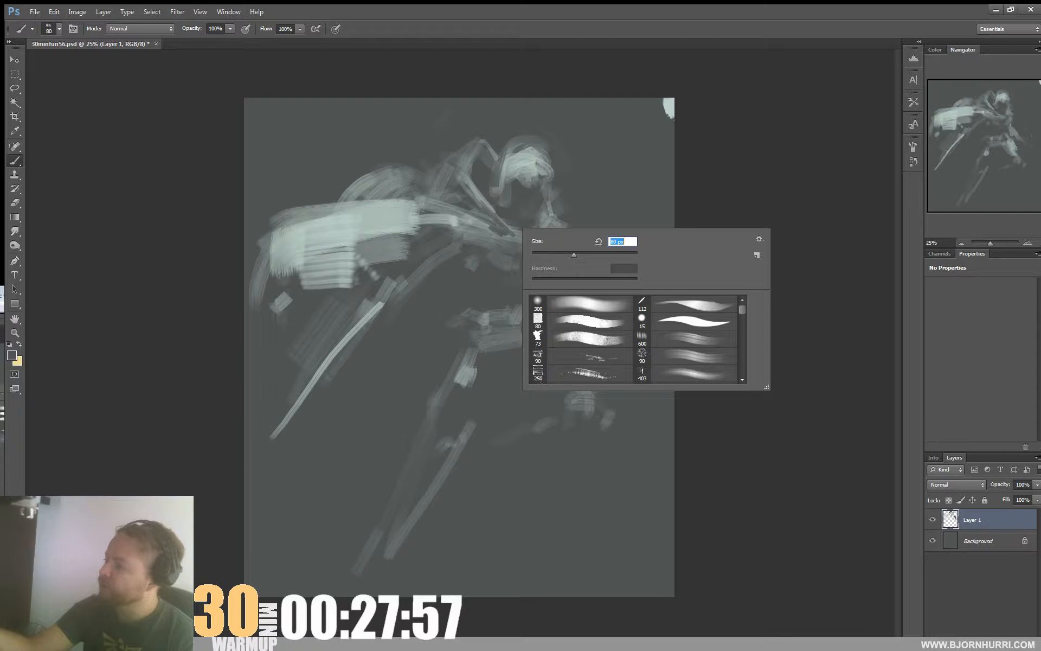
{"action": "left_click", "coordinate": [430, 231], "text": "alt"}
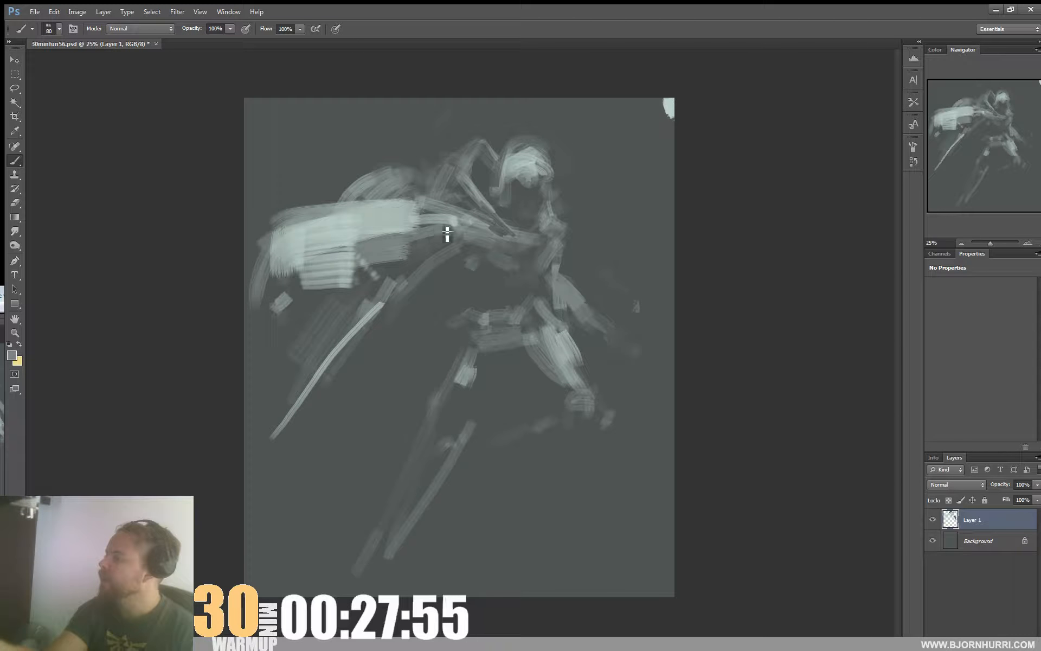
{"action": "left_click_drag", "start_coordinate": [363, 235], "coordinate": [452, 216]}
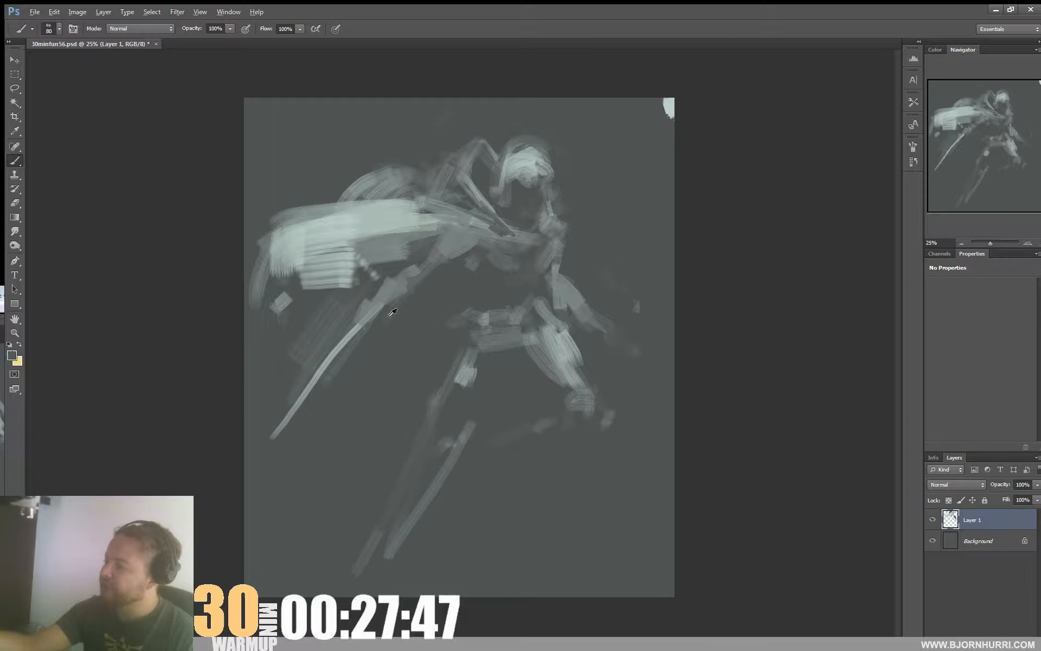
Step: Paint sampled grey strokes across the chest below the collar and add a short patch at the hip
{"action": "left_click", "coordinate": [464, 254], "text": "alt"}
{"action": "left_click_drag", "start_coordinate": [492, 250], "coordinate": [540, 244]}
{"action": "left_click", "coordinate": [499, 233], "text": "alt"}
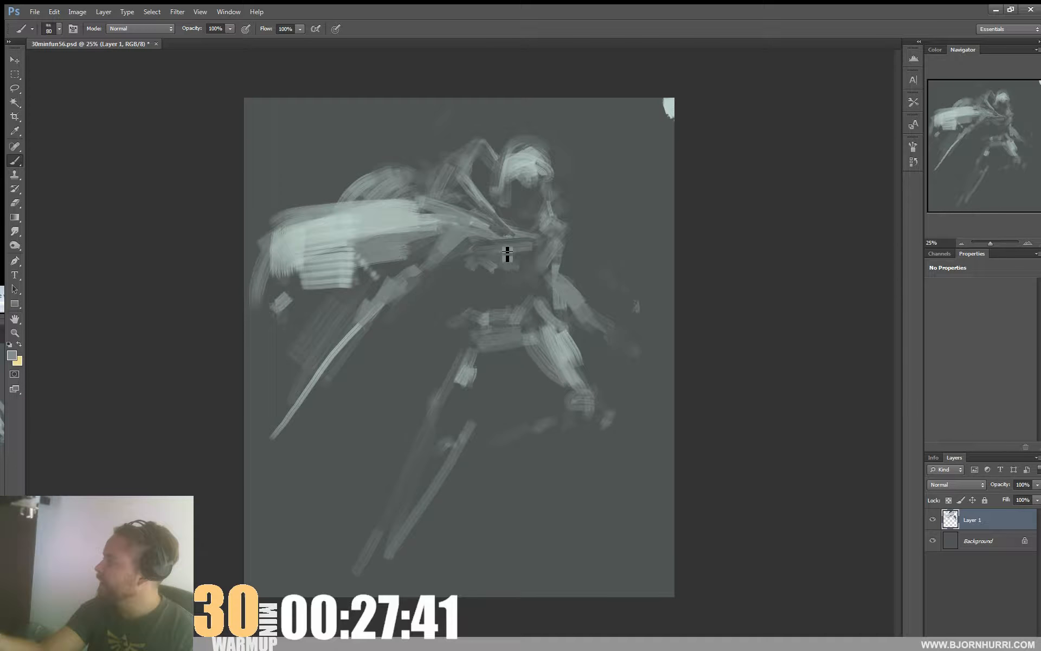
{"action": "left_click_drag", "start_coordinate": [465, 331], "coordinate": [463, 349]}
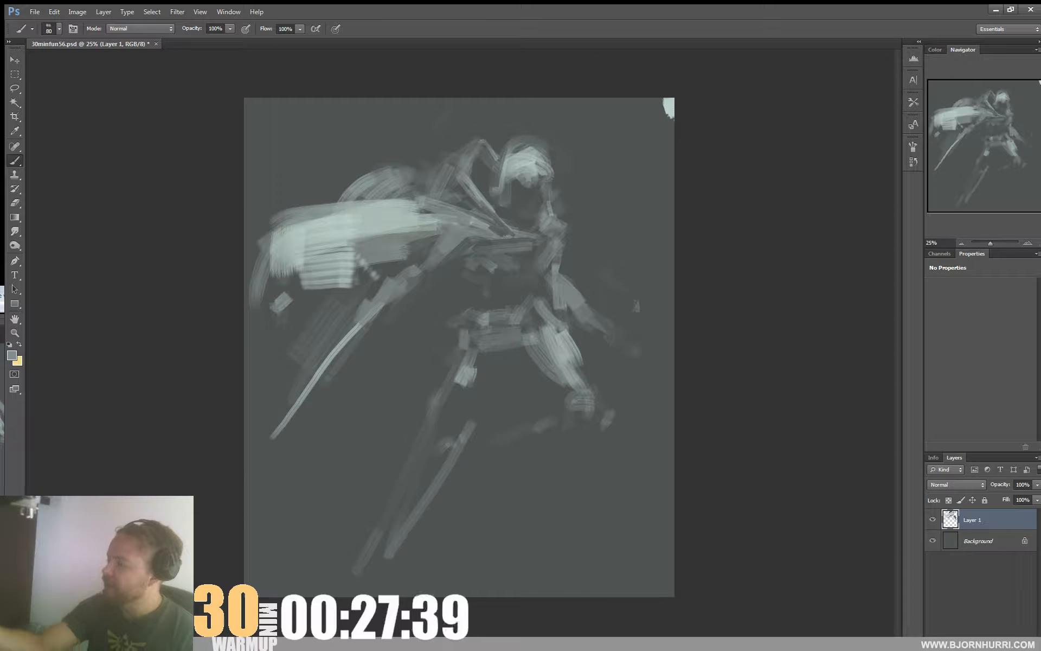
Step: Rework the thighs, lower leg and waist with sampled tones at 123 px, then reduce the brush to 49 px
{"action": "right_click", "coordinate": [560, 338]}
{"action": "left_click", "coordinate": [627, 365]}
{"action": "key", "text": "Return"}
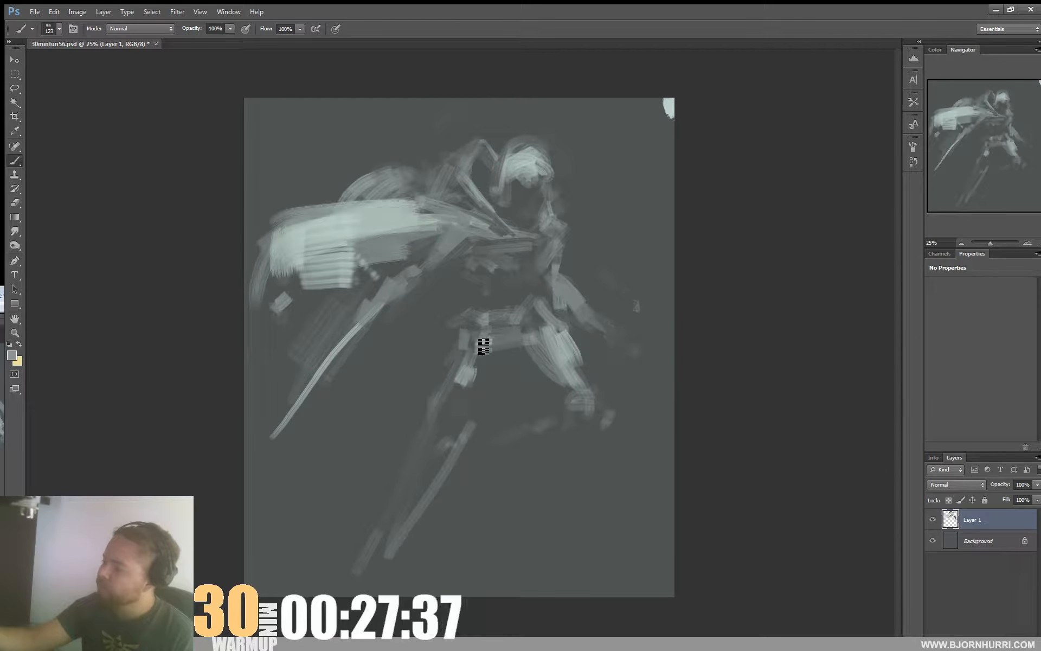
{"action": "left_click", "coordinate": [467, 390], "text": "alt"}
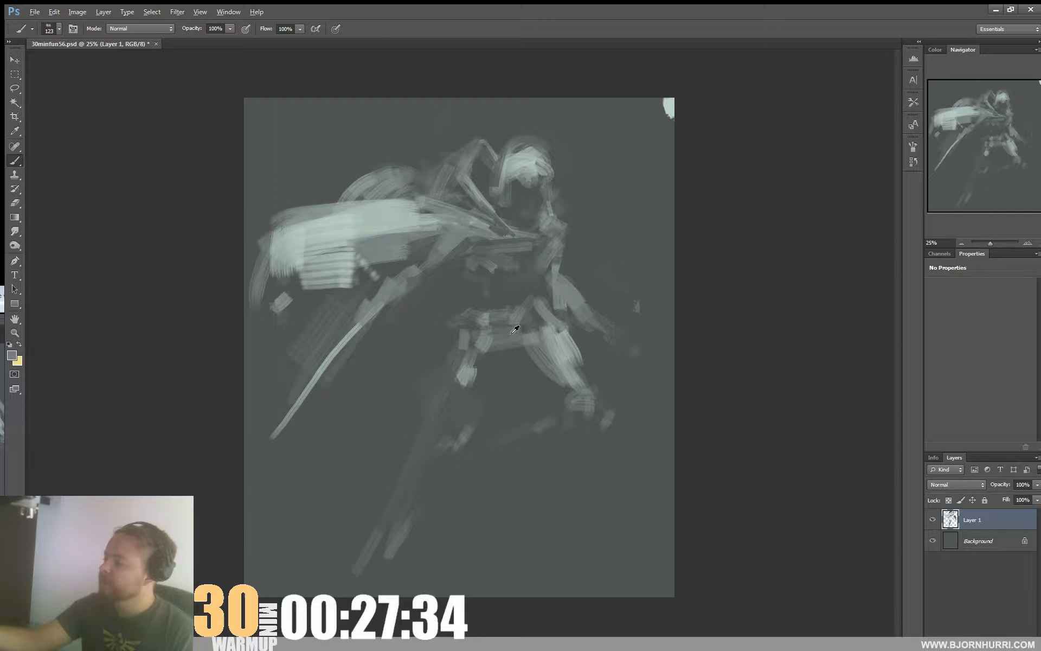
{"action": "mouse_move", "coordinate": [512, 344]}
{"action": "left_mouse_down"}
{"action": "mouse_move", "coordinate": [580, 375]}
{"action": "mouse_move", "coordinate": [565, 400]}
{"action": "mouse_move", "coordinate": [560, 355]}
{"action": "left_mouse_up"}
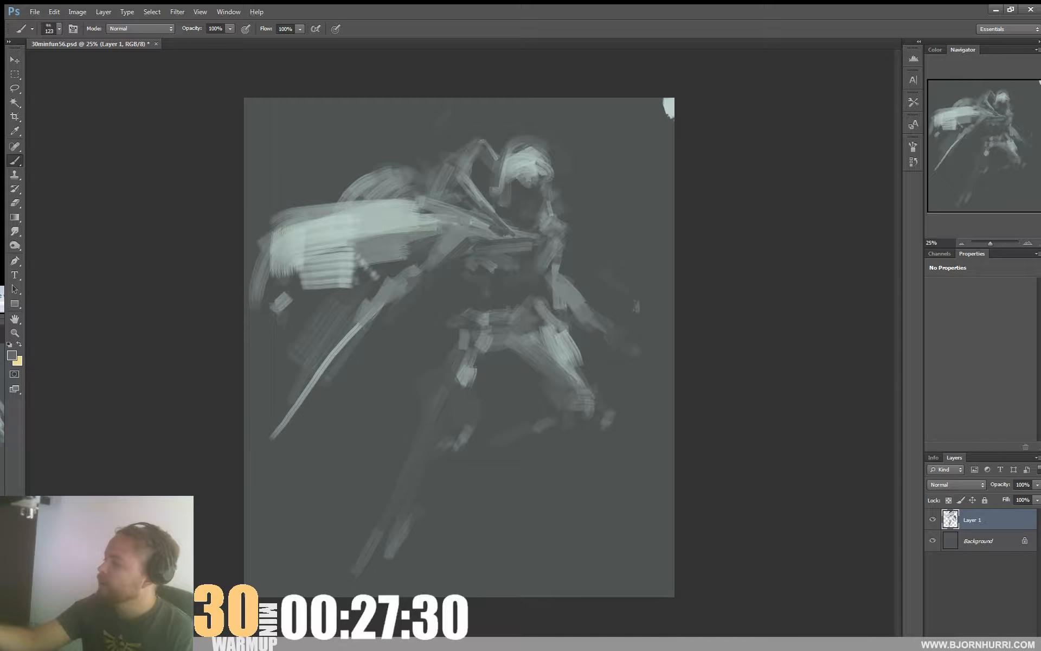
{"action": "mouse_move", "coordinate": [480, 302]}
{"action": "left_mouse_down"}
{"action": "mouse_move", "coordinate": [502, 321]}
{"action": "mouse_move", "coordinate": [519, 308]}
{"action": "left_mouse_up"}
{"action": "right_click", "coordinate": [538, 307]}
{"action": "left_click", "coordinate": [576, 333]}
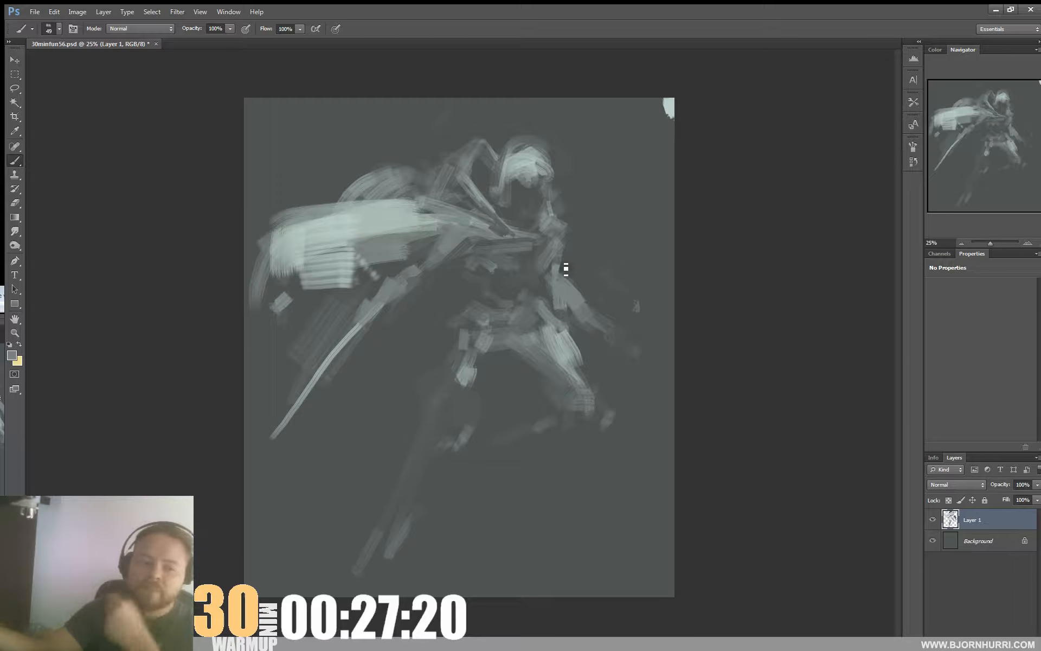
Step: Enlarge the brush to 236 px and fill the lower part of the cape with sampled light grey strokes
{"action": "right_click", "coordinate": [566, 268]}
{"action": "left_click", "coordinate": [497, 292]}
{"action": "left_click", "coordinate": [289, 266], "text": "alt"}
{"action": "mouse_move", "coordinate": [303, 271]}
{"action": "left_mouse_down"}
{"action": "mouse_move", "coordinate": [269, 288]}
{"action": "mouse_move", "coordinate": [332, 290]}
{"action": "mouse_move", "coordinate": [279, 284]}
{"action": "mouse_move", "coordinate": [347, 260]}
{"action": "left_mouse_up"}
{"action": "left_click", "coordinate": [378, 267], "text": "alt"}
Step: Paint out the faint strokes beneath the cape and slim the sword blade with a sampled darker tone
{"action": "left_click", "coordinate": [405, 250], "text": "alt"}
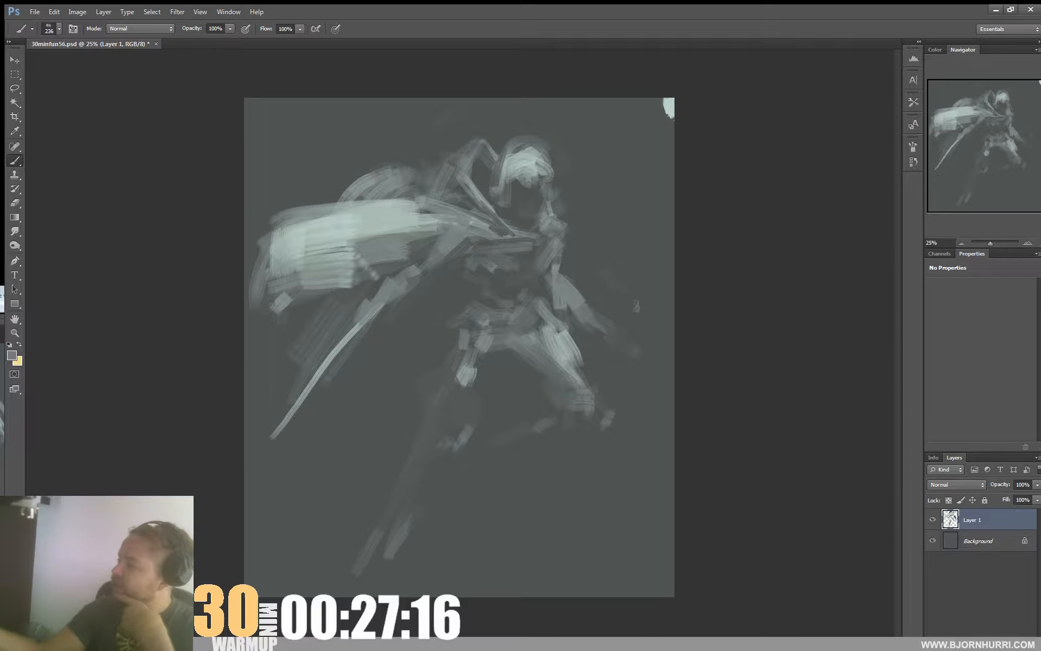
{"action": "left_click_drag", "start_coordinate": [341, 317], "coordinate": [301, 380]}
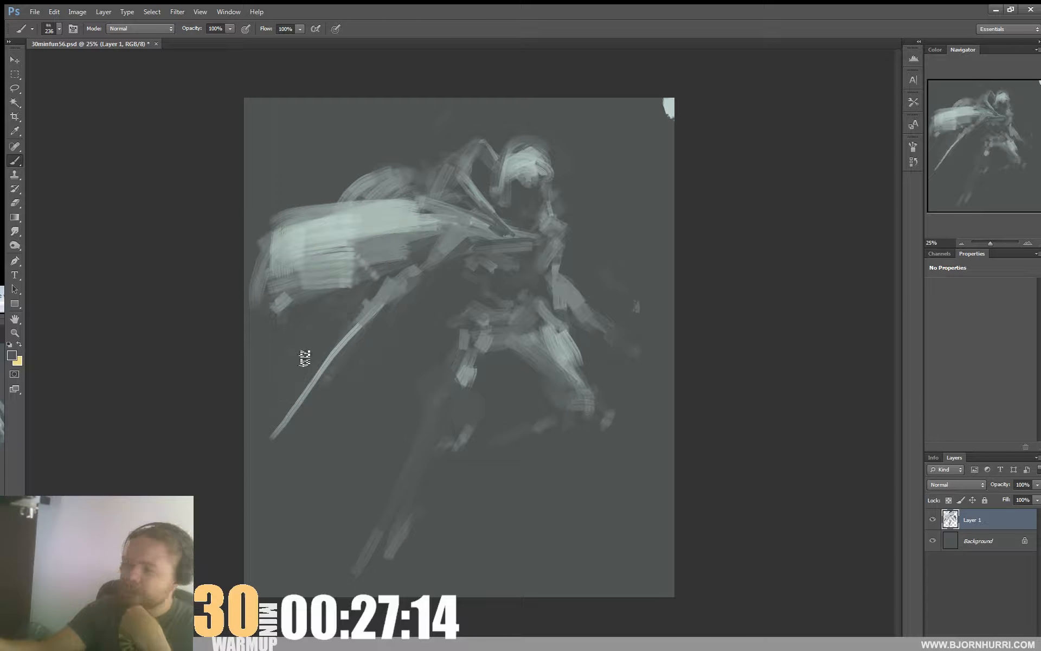
{"action": "left_click_drag", "start_coordinate": [370, 347], "coordinate": [308, 426]}
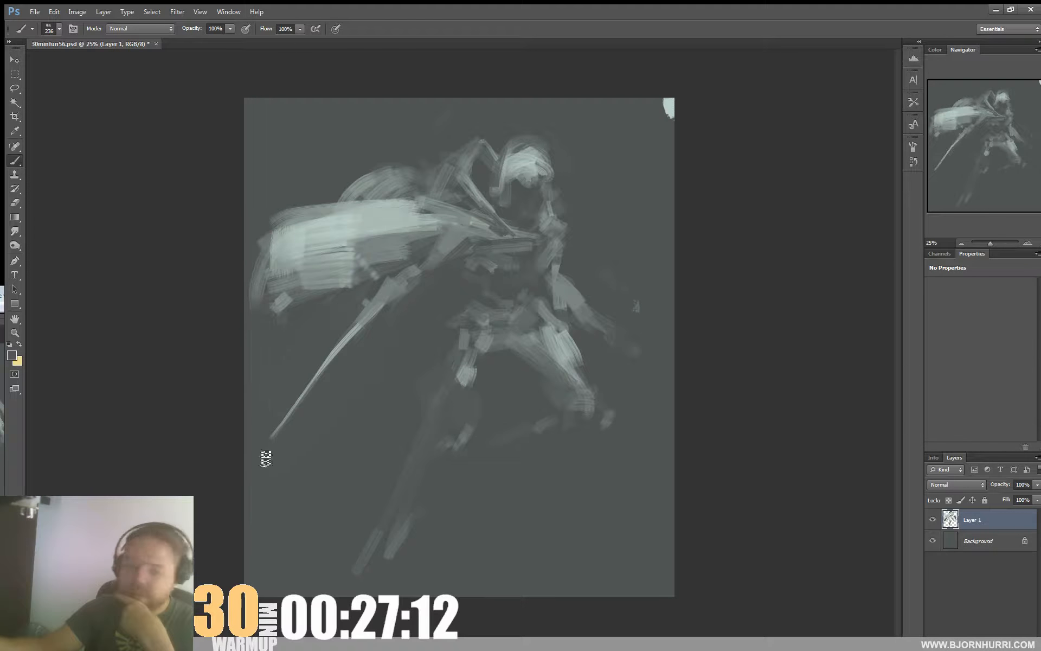
Step: Set the brush to 40 px and sharpen the blade tip and the hilt by the hand using sampled tones
{"action": "right_click", "coordinate": [354, 358]}
{"action": "double_click", "coordinate": [454, 370]}
{"action": "type", "text": "40"}
{"action": "key", "text": "Return"}
{"action": "left_click", "coordinate": [347, 340], "text": "alt"}
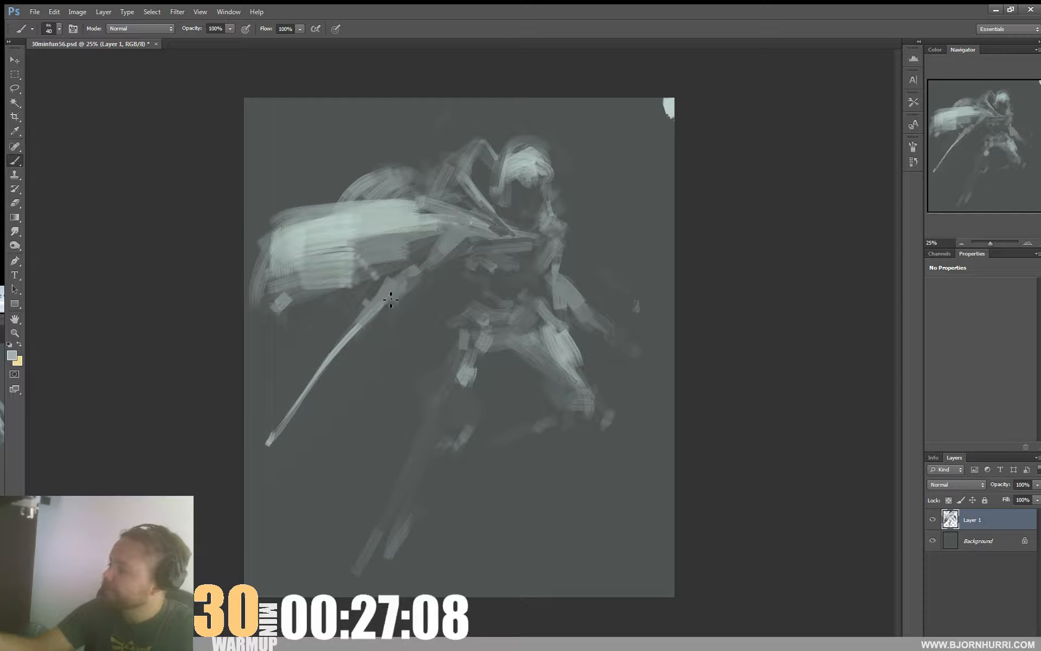
{"action": "left_click", "coordinate": [371, 312], "text": "alt"}
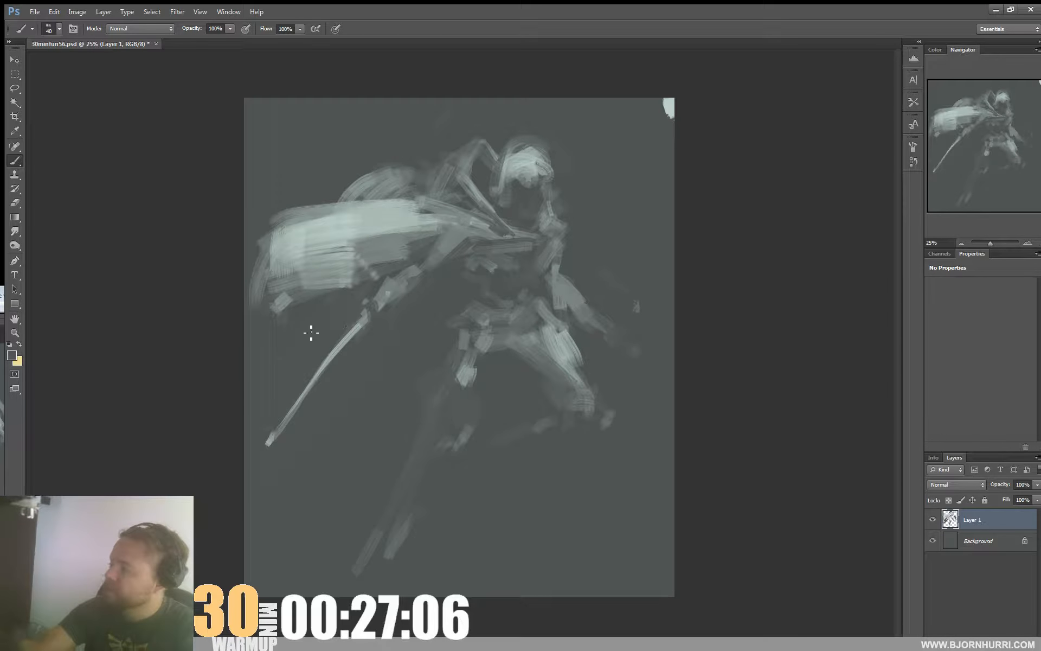
Step: Flip the whole canvas horizontally
{"action": "left_click", "coordinate": [86, 8]}
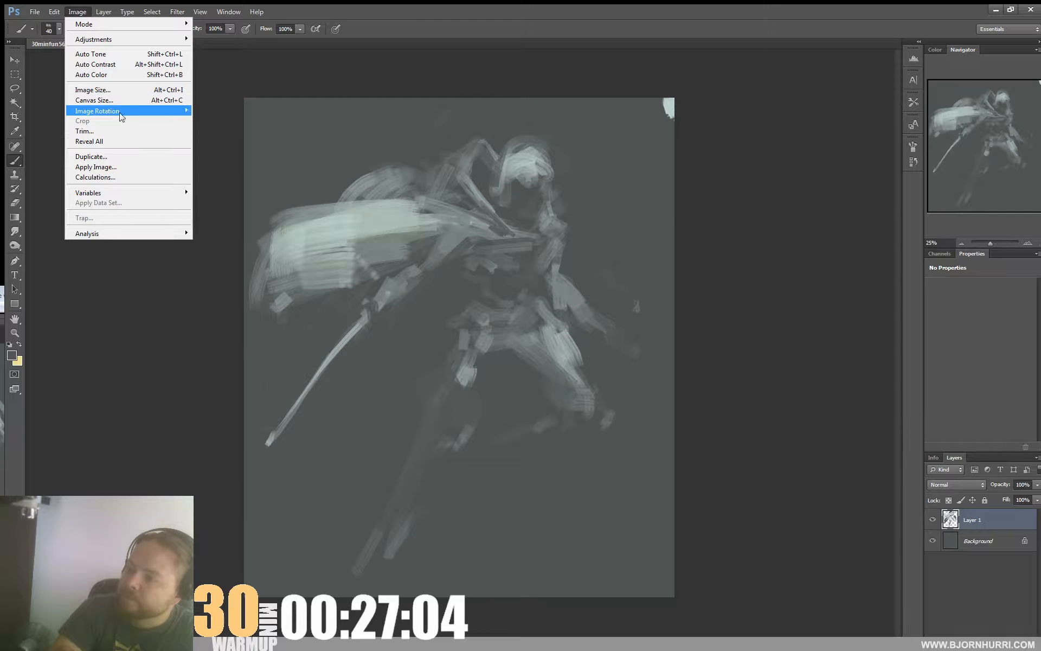
{"action": "mouse_move", "coordinate": [122, 115]}
{"action": "left_click", "coordinate": [271, 158]}
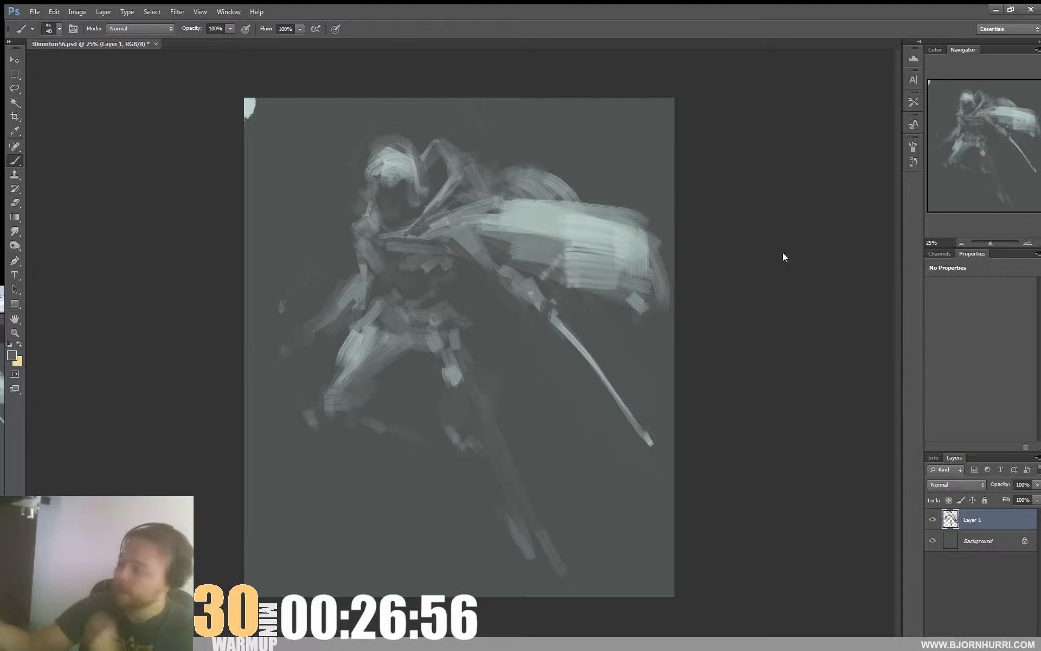
Step: Set the brush to 108 px and paint a light patch sampled from the cape onto the free forearm
{"action": "right_click", "coordinate": [428, 273]}
{"action": "left_click_drag", "start_coordinate": [461, 298], "coordinate": [474, 298]}
{"action": "left_click", "coordinate": [545, 212], "text": "alt"}
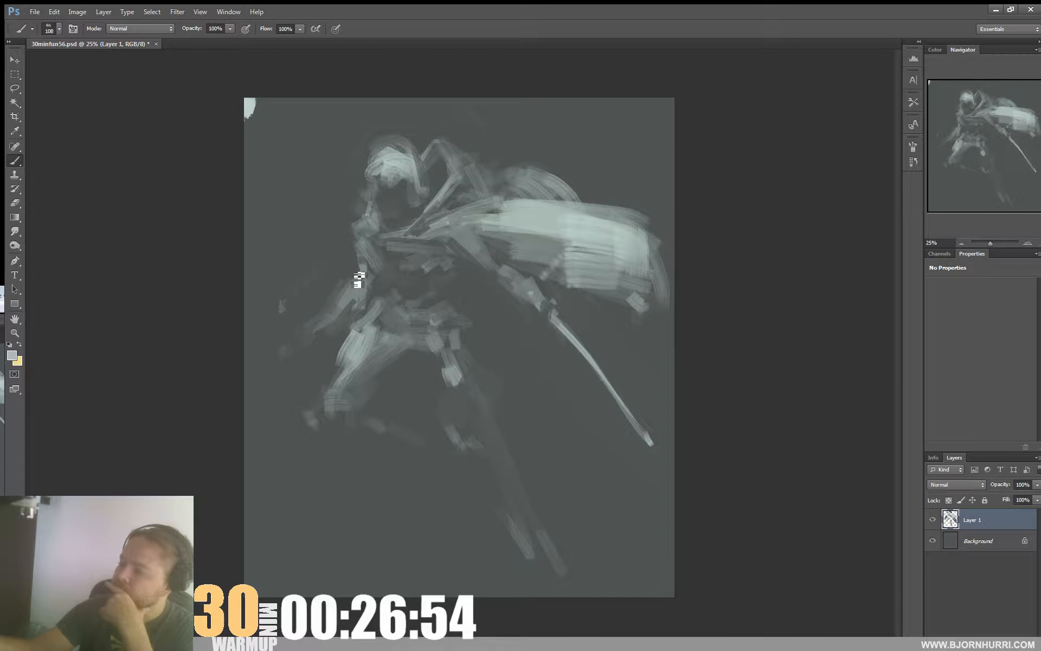
{"action": "left_click_drag", "start_coordinate": [356, 278], "coordinate": [345, 292]}
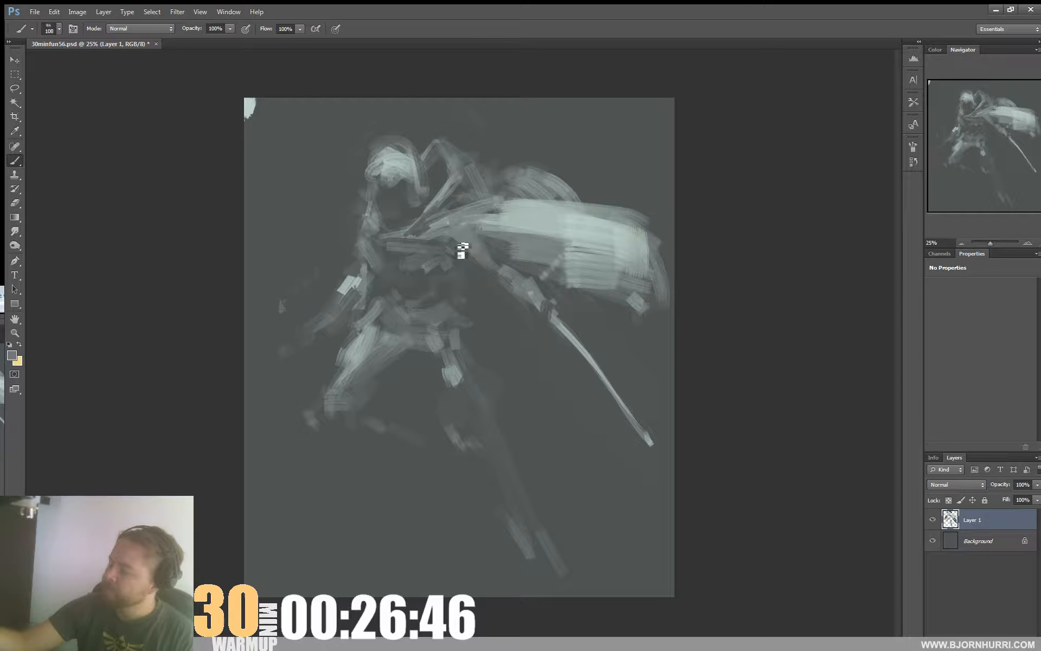
Step: Build up the extended leg below the knee and block in the other foot with grey strokes
{"action": "left_click", "coordinate": [519, 457]}
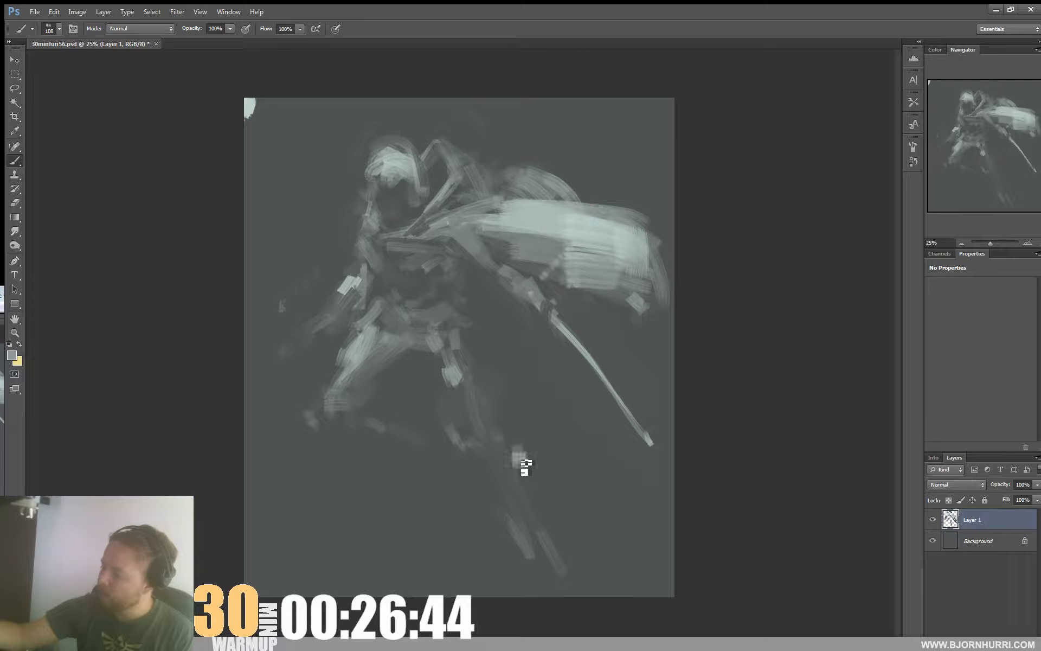
{"action": "left_click", "coordinate": [520, 480], "text": "alt"}
{"action": "mouse_move", "coordinate": [510, 494]}
{"action": "left_mouse_down"}
{"action": "mouse_move", "coordinate": [526, 468]}
{"action": "mouse_move", "coordinate": [524, 480]}
{"action": "mouse_move", "coordinate": [494, 476]}
{"action": "mouse_move", "coordinate": [509, 496]}
{"action": "left_mouse_up"}
{"action": "left_click_drag", "start_coordinate": [528, 483], "coordinate": [523, 519]}
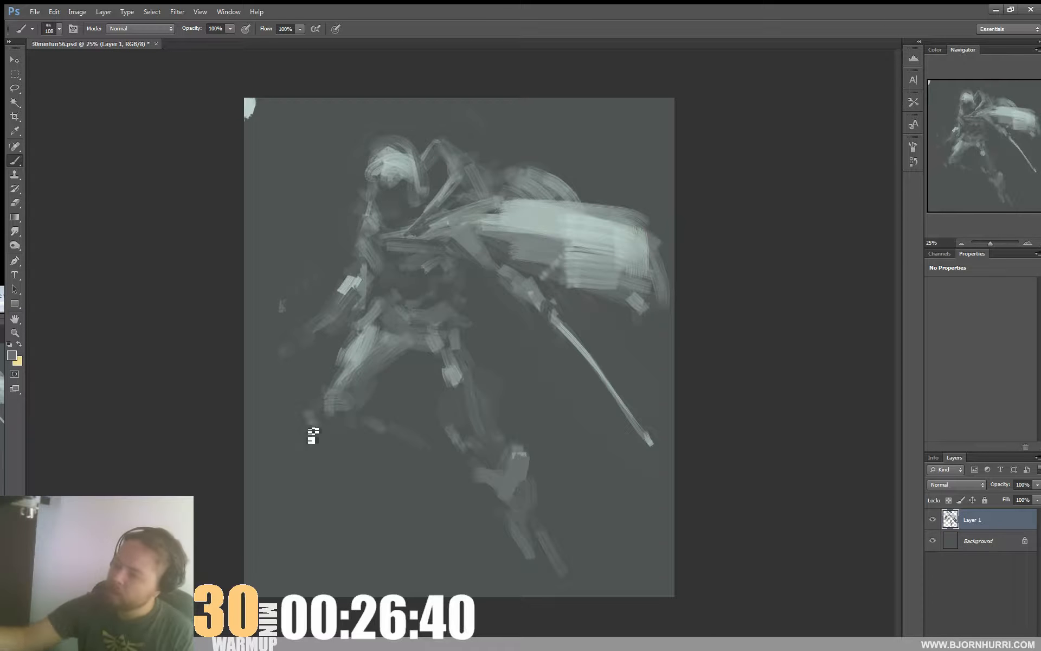
{"action": "mouse_move", "coordinate": [295, 399]}
{"action": "left_mouse_down"}
{"action": "mouse_move", "coordinate": [318, 440]}
{"action": "mouse_move", "coordinate": [329, 443]}
{"action": "mouse_move", "coordinate": [311, 432]}
{"action": "mouse_move", "coordinate": [343, 442]}
{"action": "mouse_move", "coordinate": [308, 434]}
{"action": "mouse_move", "coordinate": [370, 423]}
{"action": "mouse_move", "coordinate": [341, 449]}
{"action": "mouse_move", "coordinate": [320, 448]}
{"action": "mouse_move", "coordinate": [332, 444]}
{"action": "left_mouse_up"}
{"action": "left_click", "coordinate": [544, 249], "text": "alt"}
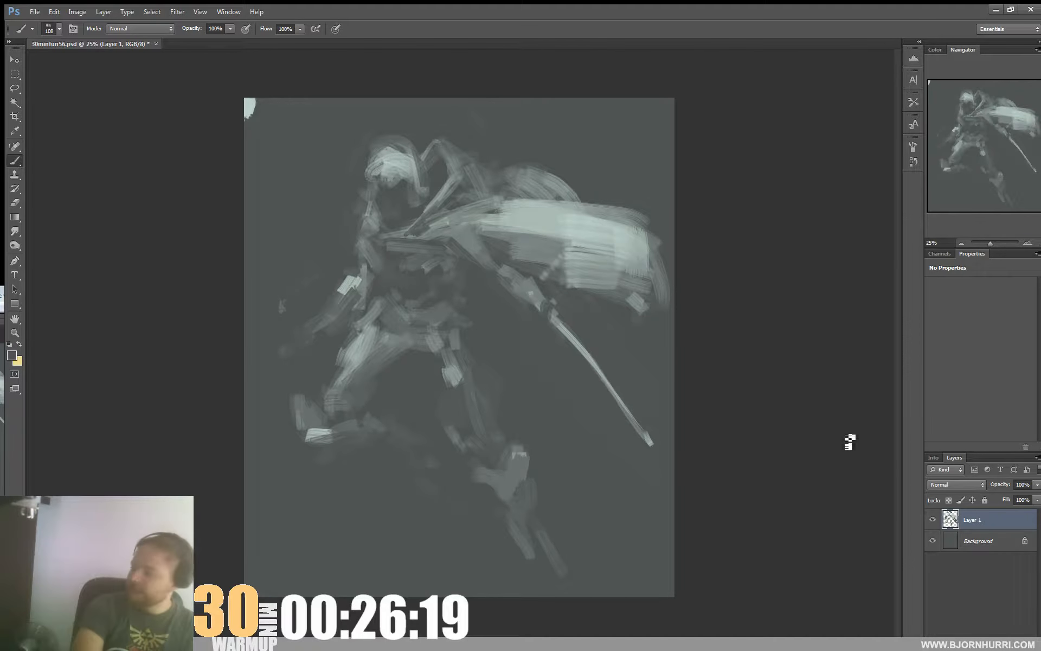
Step: Rotate the whole figure layer slightly counterclockwise with Free Transform and apply it
{"action": "key", "text": "ctrl+t"}
{"action": "left_click_drag", "start_coordinate": [769, 564], "coordinate": [751, 476]}
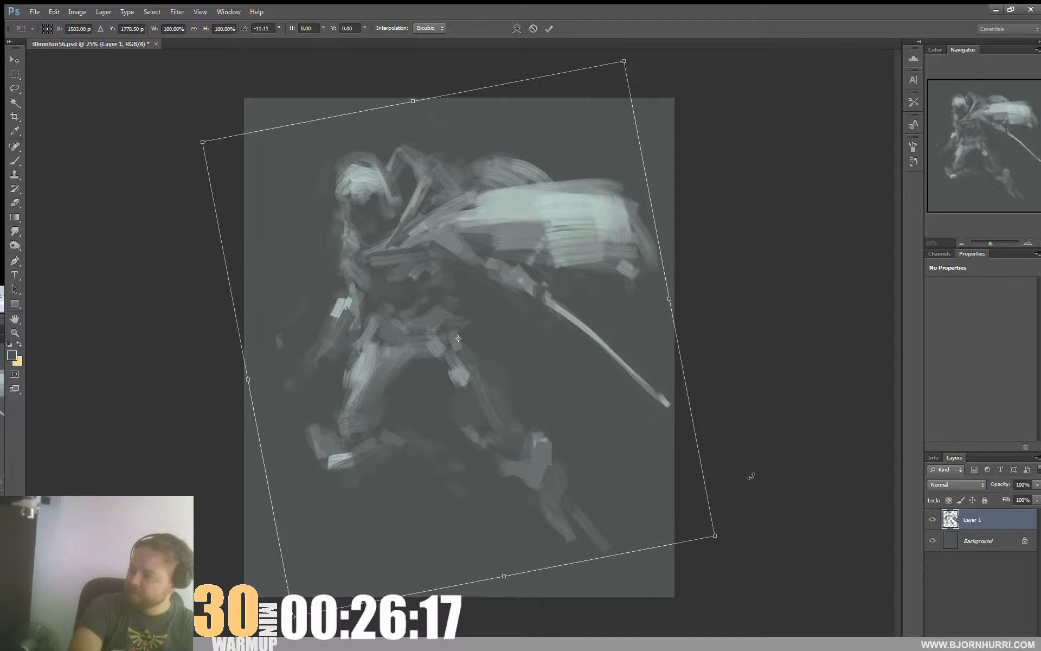
{"action": "left_click_drag", "start_coordinate": [651, 111], "coordinate": [606, 153]}
{"action": "key", "text": "Return"}
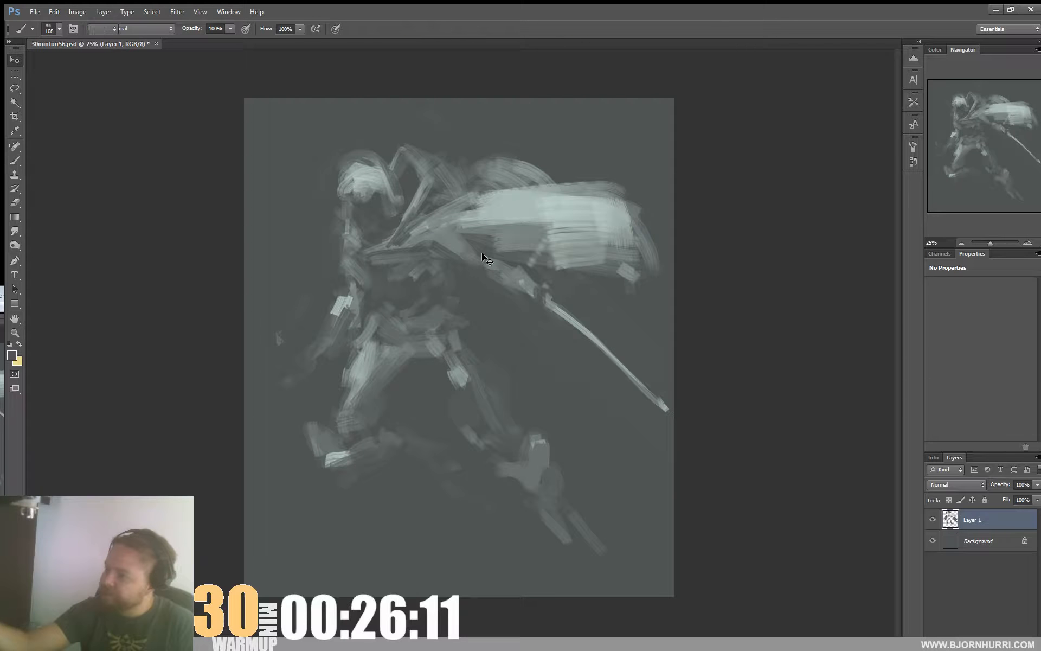
Step: Duplicate the figure layer shifted inward, then cut the light swatch from the copy and paste it onto a new layer
{"action": "left_click_drag", "start_coordinate": [465, 260], "coordinate": [523, 260], "text": "alt"}
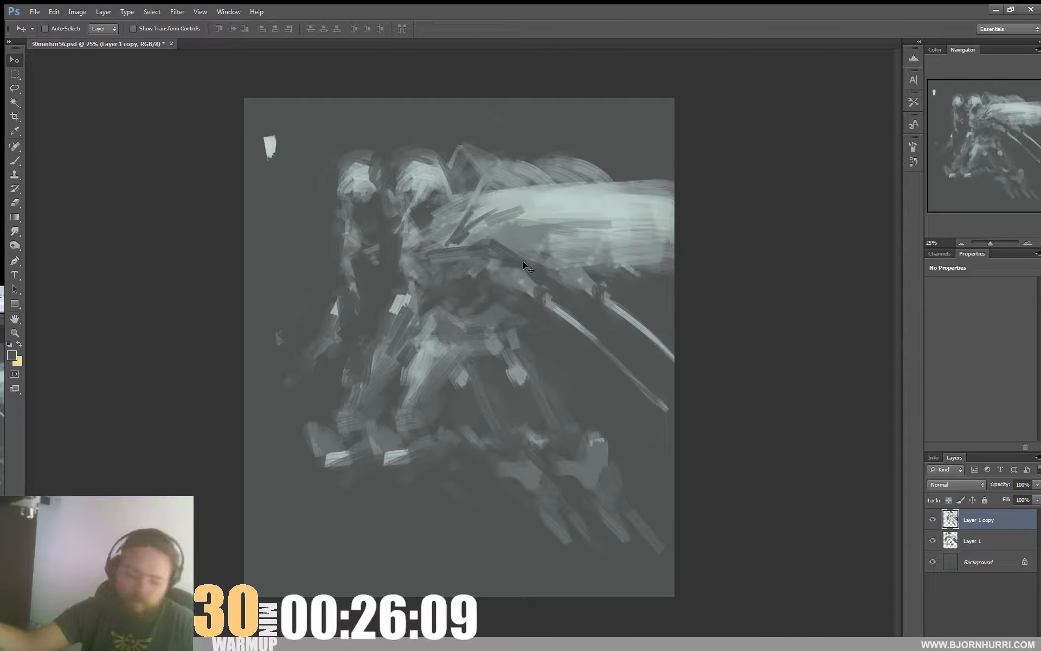
{"action": "key", "text": "m"}
{"action": "left_click_drag", "start_coordinate": [257, 126], "coordinate": [294, 175]}
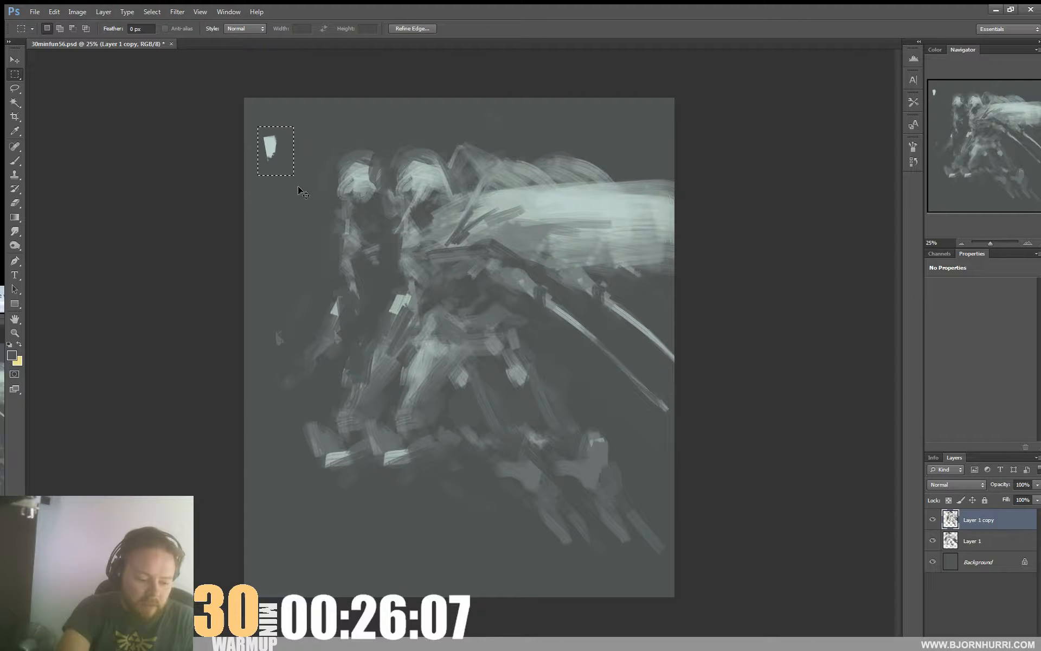
{"action": "key", "text": "ctrl+x"}
{"action": "key", "text": "ctrl+v"}
Step: Hide the duplicated figure layer and move the pasted light swatch to the canvas's upper-left corner
{"action": "left_click", "coordinate": [932, 541]}
{"action": "key", "text": "v"}
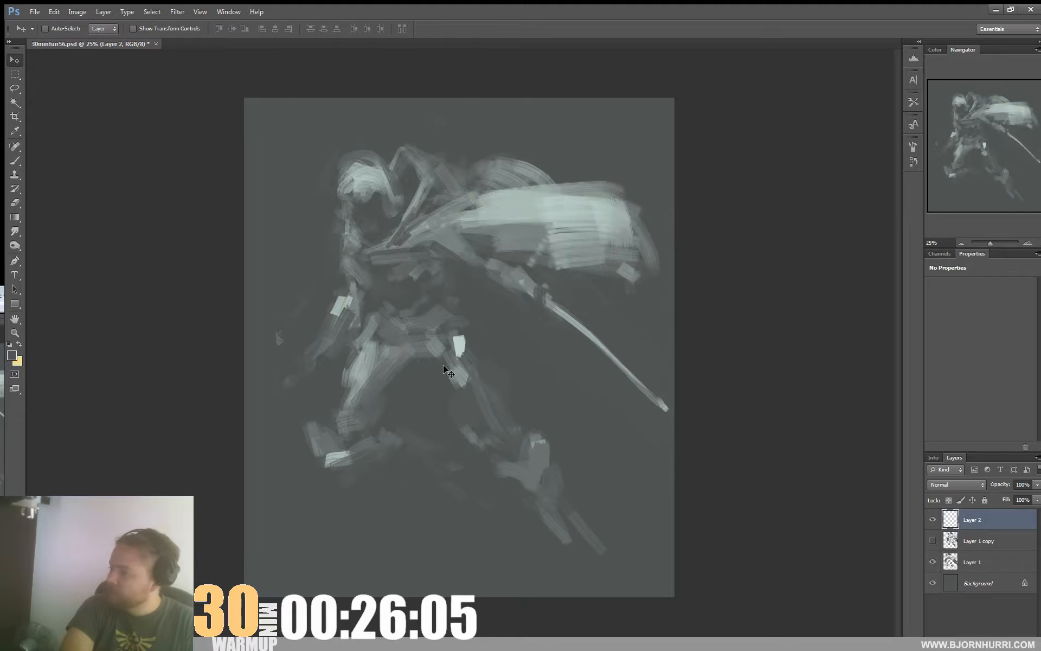
{"action": "left_click_drag", "start_coordinate": [446, 365], "coordinate": [243, 141]}
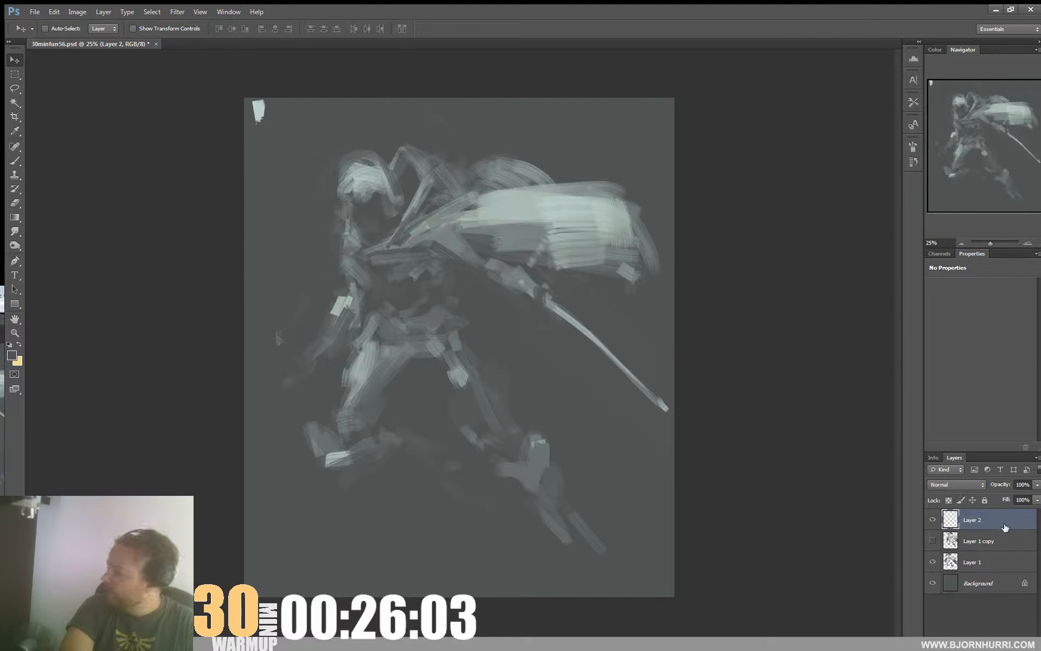
Step: Trim the outer edge of the head on Layer 1 with a dark stroke and reduce the brush to 36 px
{"action": "left_click", "coordinate": [979, 567]}
{"action": "key", "text": "b"}
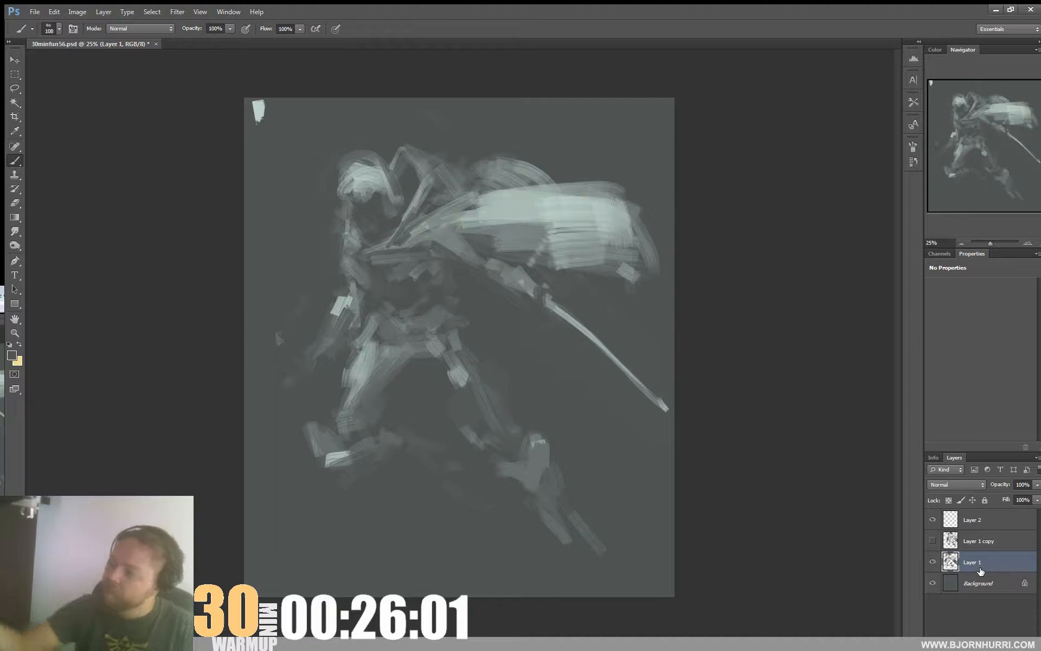
{"action": "left_click_drag", "start_coordinate": [350, 158], "coordinate": [342, 191]}
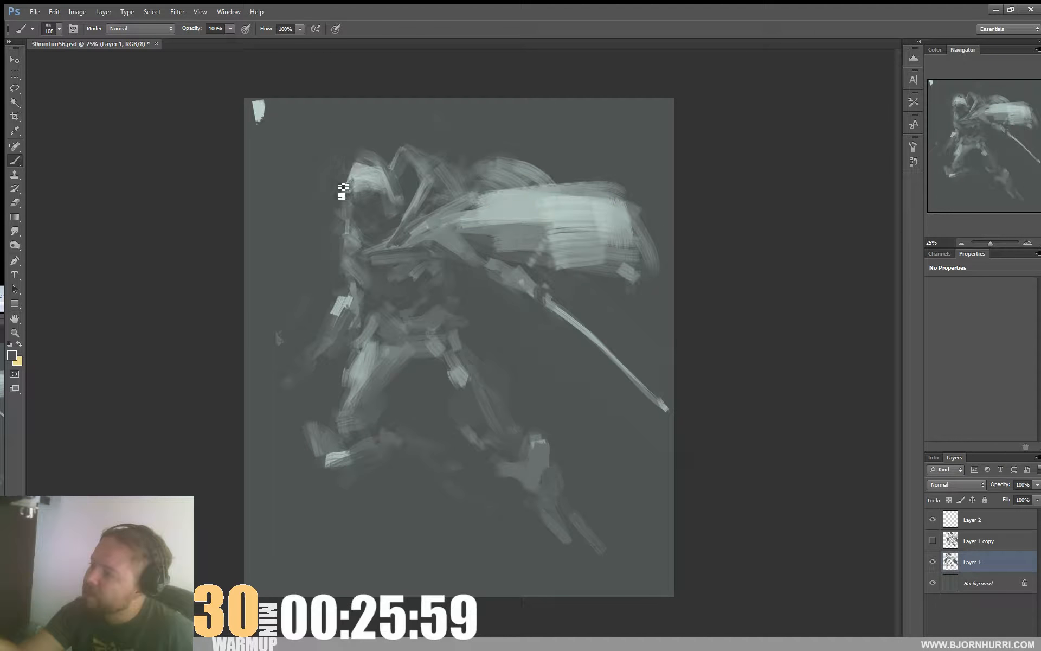
{"action": "right_click", "coordinate": [397, 213]}
{"action": "key", "text": "Escape"}
Step: Refine the face, collar and shoulder edges with the brush at 54 px and then 32 px
{"action": "right_click", "coordinate": [378, 194]}
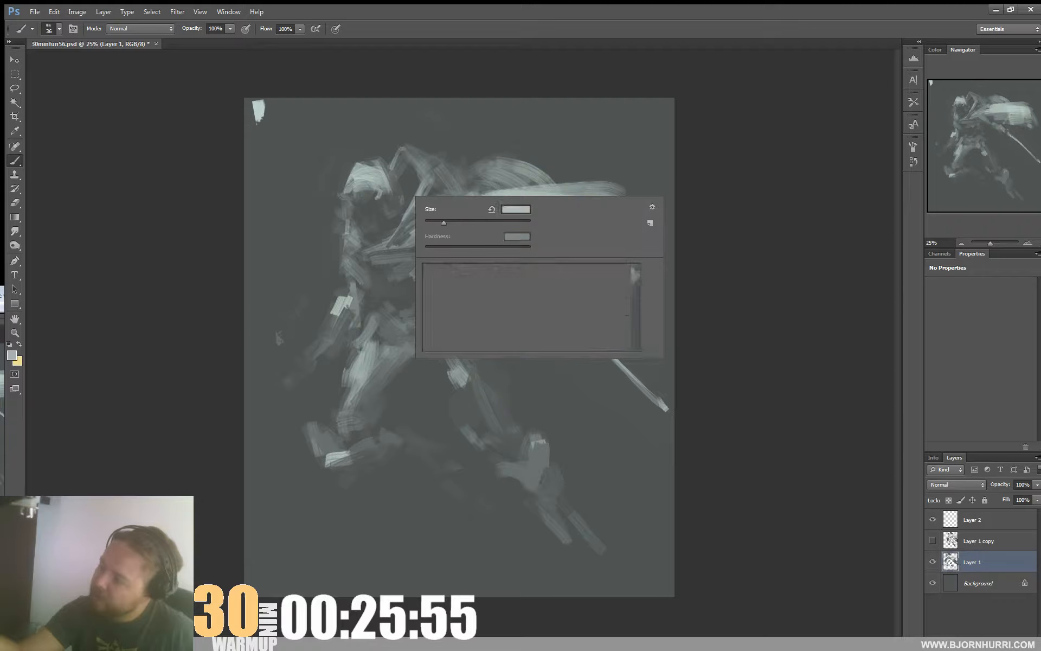
{"action": "type", "text": "54"}
{"action": "key", "text": "Return"}
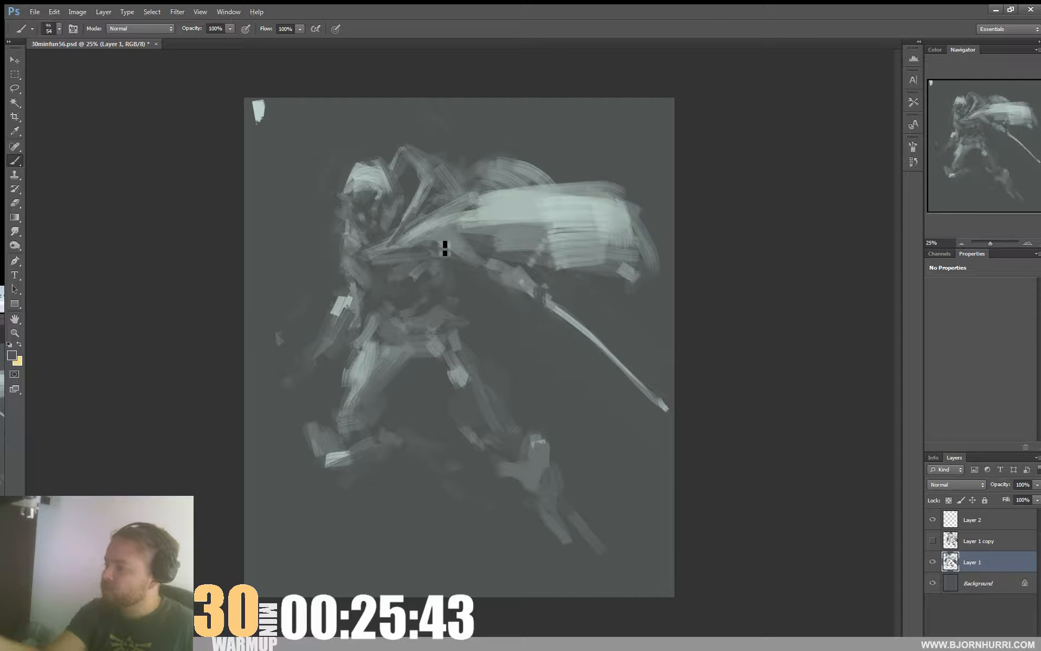
{"action": "right_click", "coordinate": [471, 232]}
{"action": "key", "text": "Return"}
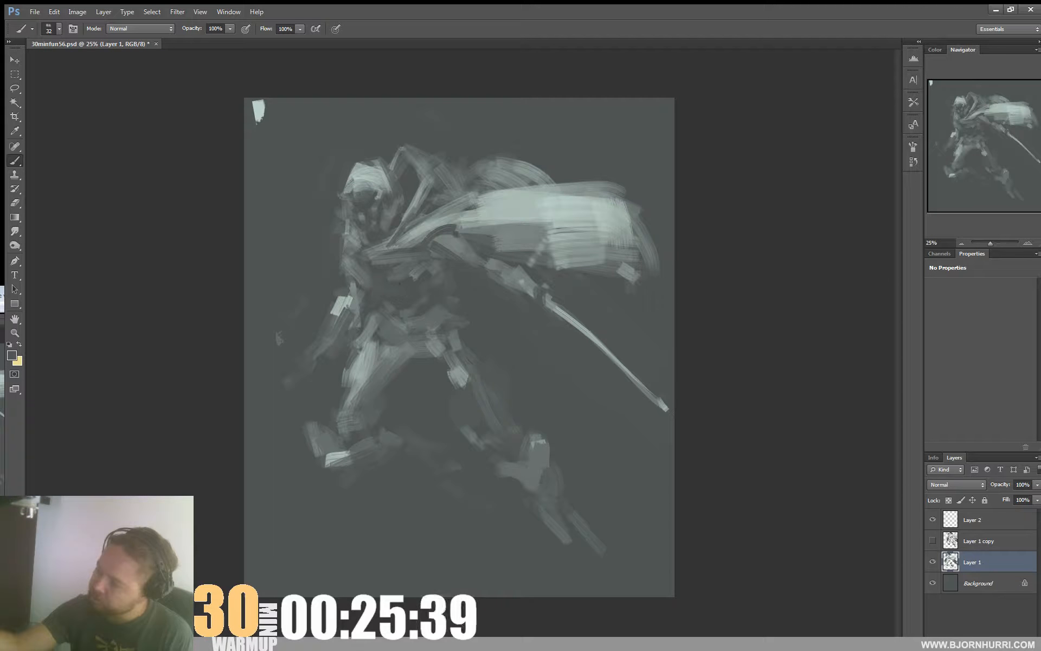
Step: Switch to the soft textured 90 px brush preset at 50 px and repaint the raised collar peak behind the head
{"action": "right_click", "coordinate": [418, 285]}
{"action": "left_click", "coordinate": [580, 412]}
{"action": "type", "text": "50"}
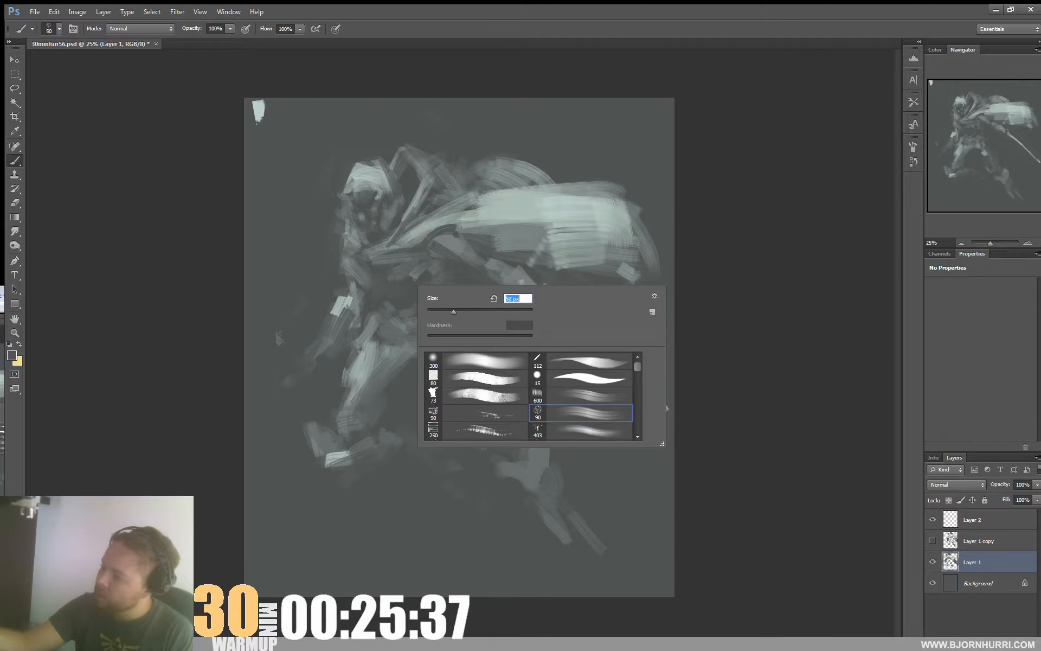
{"action": "key", "text": "Return"}
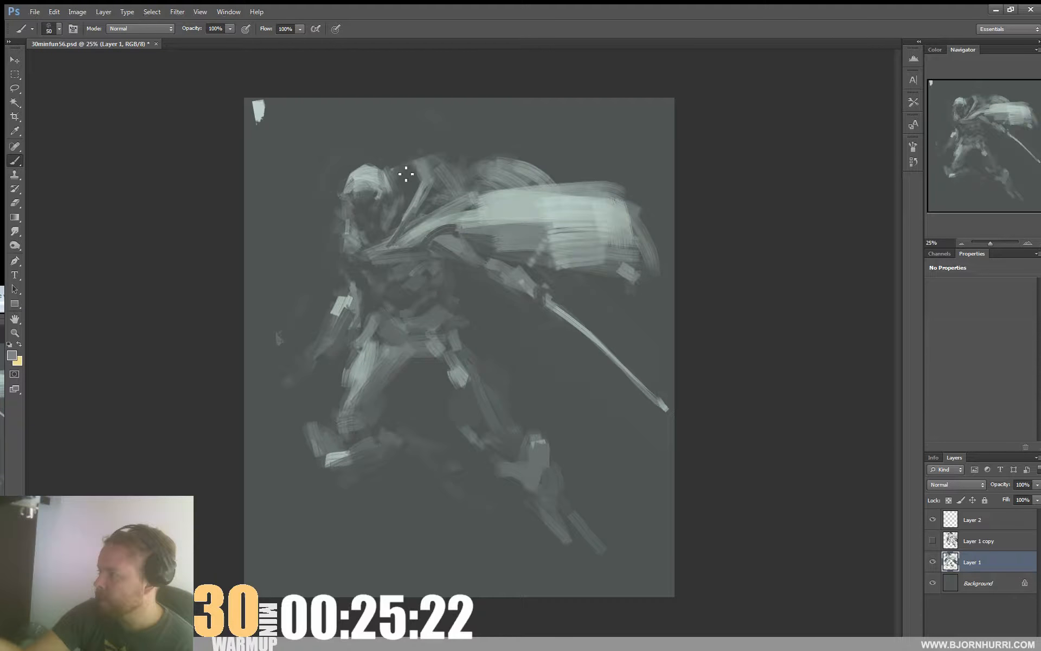
{"action": "left_click_drag", "start_coordinate": [392, 173], "coordinate": [444, 159]}
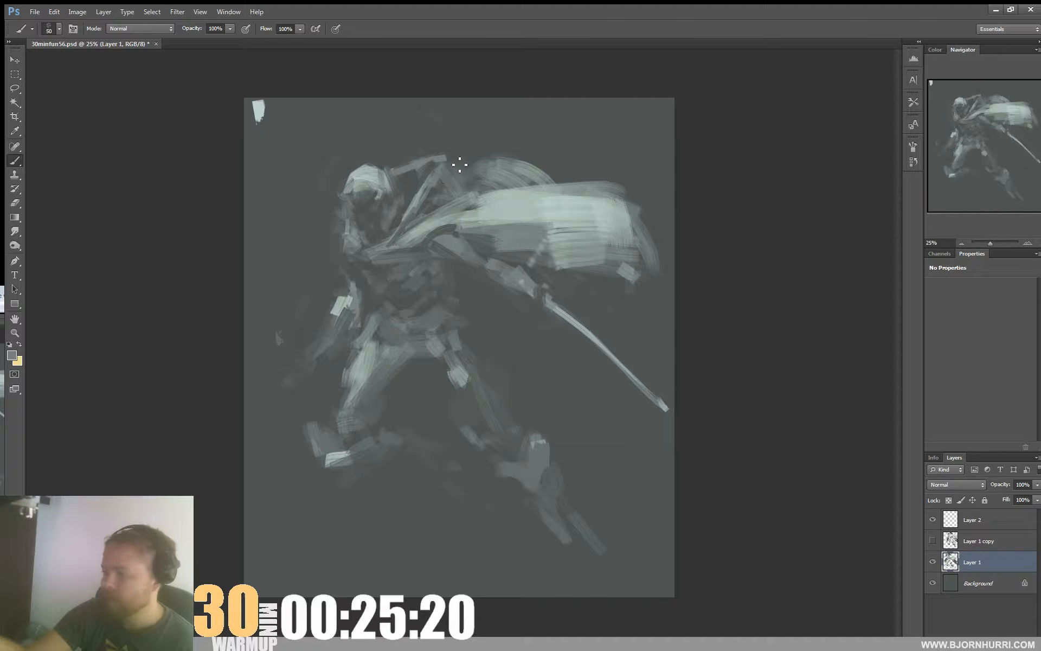
Step: Paint the fold joining the raised collar to the cape's top edge behind the shoulder, using light and dark tones sampled from the figure
{"action": "left_click", "coordinate": [461, 166], "text": "alt"}
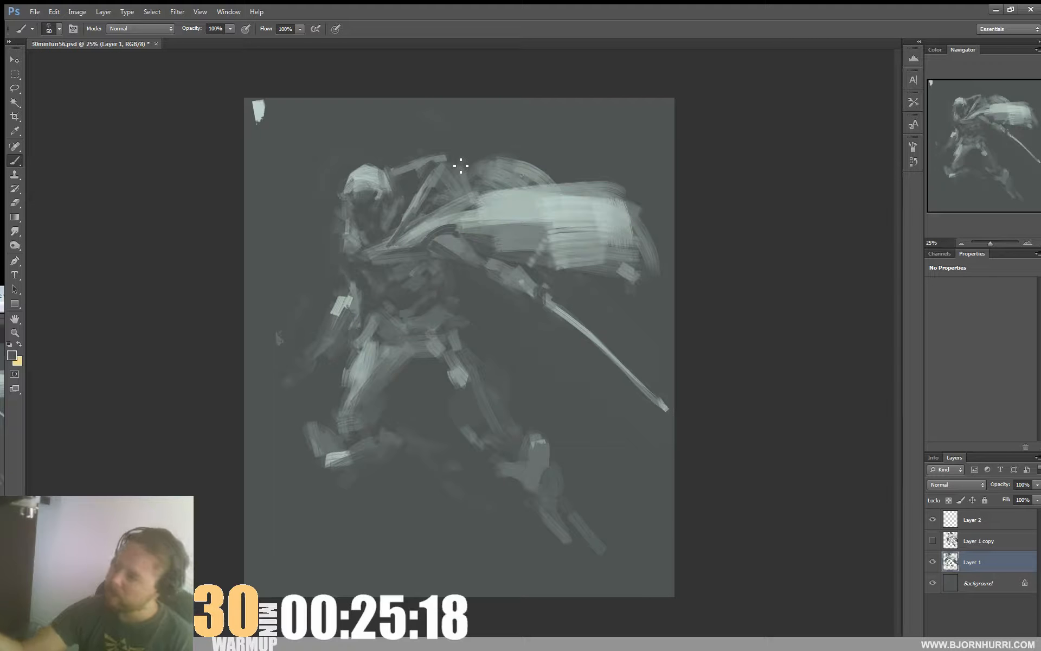
{"action": "left_click", "coordinate": [411, 237], "text": "alt"}
{"action": "mouse_move", "coordinate": [464, 195]}
{"action": "left_mouse_down"}
{"action": "mouse_move", "coordinate": [432, 217]}
{"action": "mouse_move", "coordinate": [456, 200]}
{"action": "mouse_move", "coordinate": [451, 190]}
{"action": "mouse_move", "coordinate": [489, 195]}
{"action": "mouse_move", "coordinate": [447, 196]}
{"action": "mouse_move", "coordinate": [455, 171]}
{"action": "left_mouse_up"}
{"action": "left_click", "coordinate": [449, 211], "text": "alt"}
{"action": "left_click", "coordinate": [460, 155], "text": "alt"}
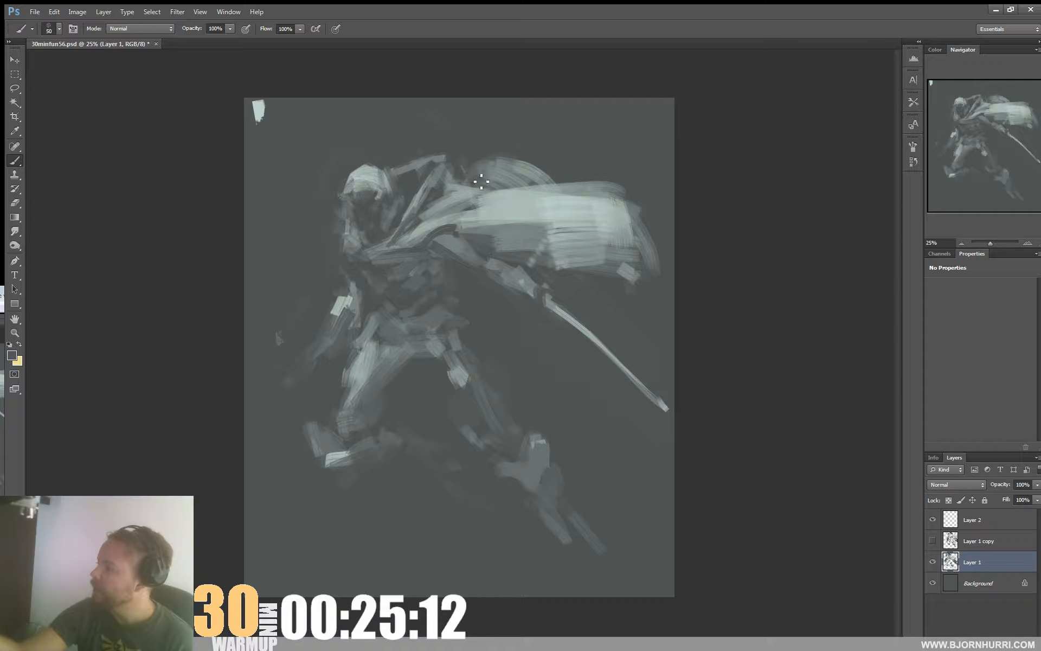
{"action": "left_click", "coordinate": [452, 182], "text": "alt"}
{"action": "left_click", "coordinate": [472, 205], "text": "alt"}
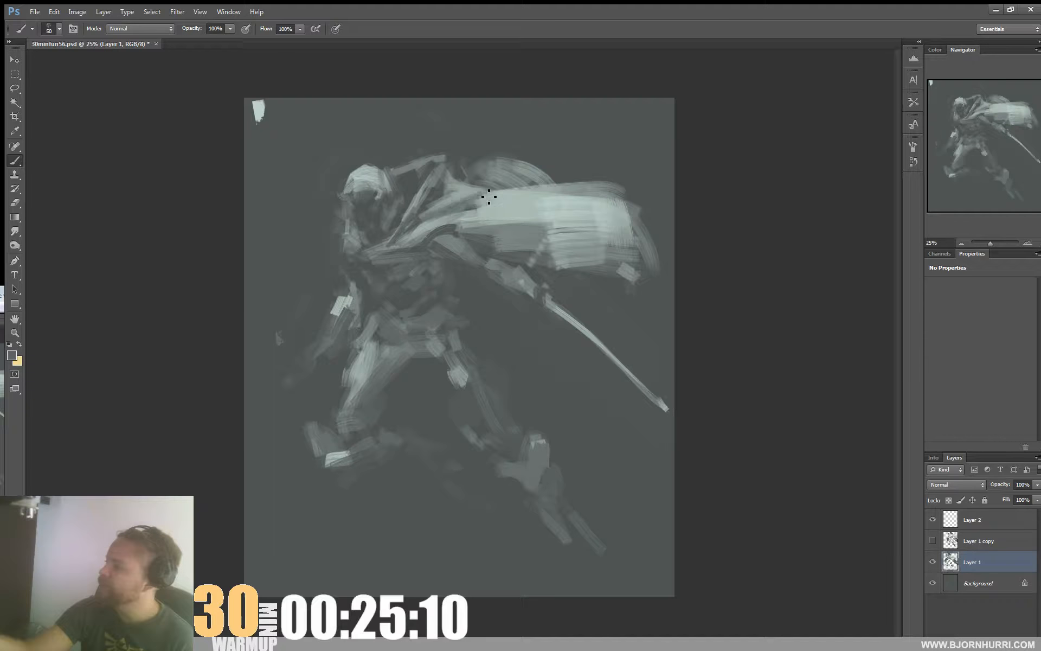
Step: Enlarge the brush to 92 px and reshape the cape's upper peak, trailing edge and underside
{"action": "right_click", "coordinate": [644, 221]}
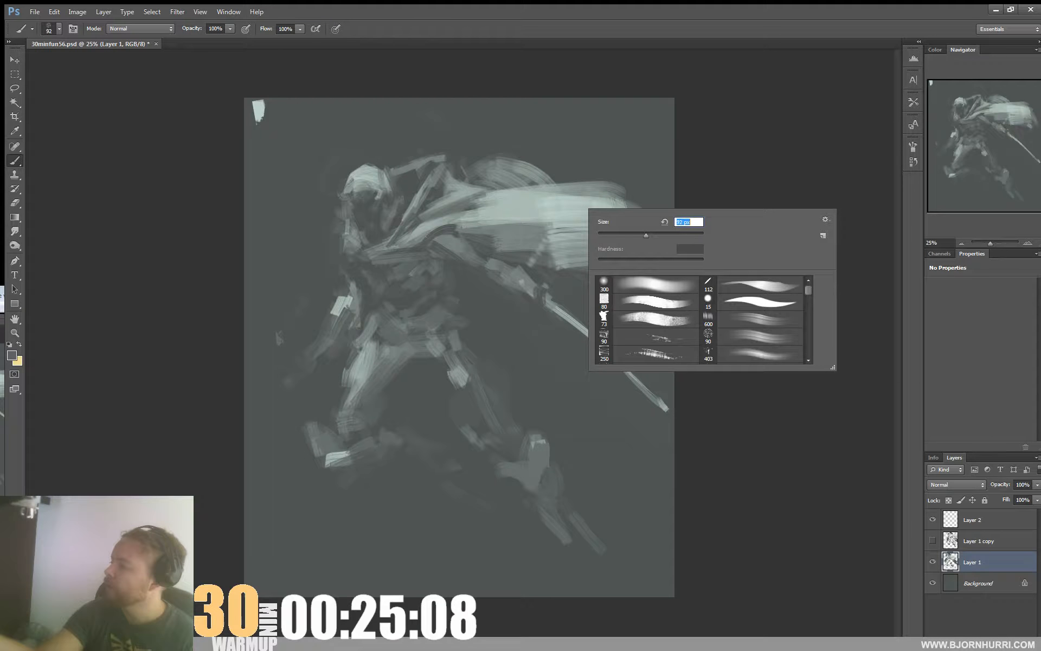
{"action": "key", "text": "Return"}
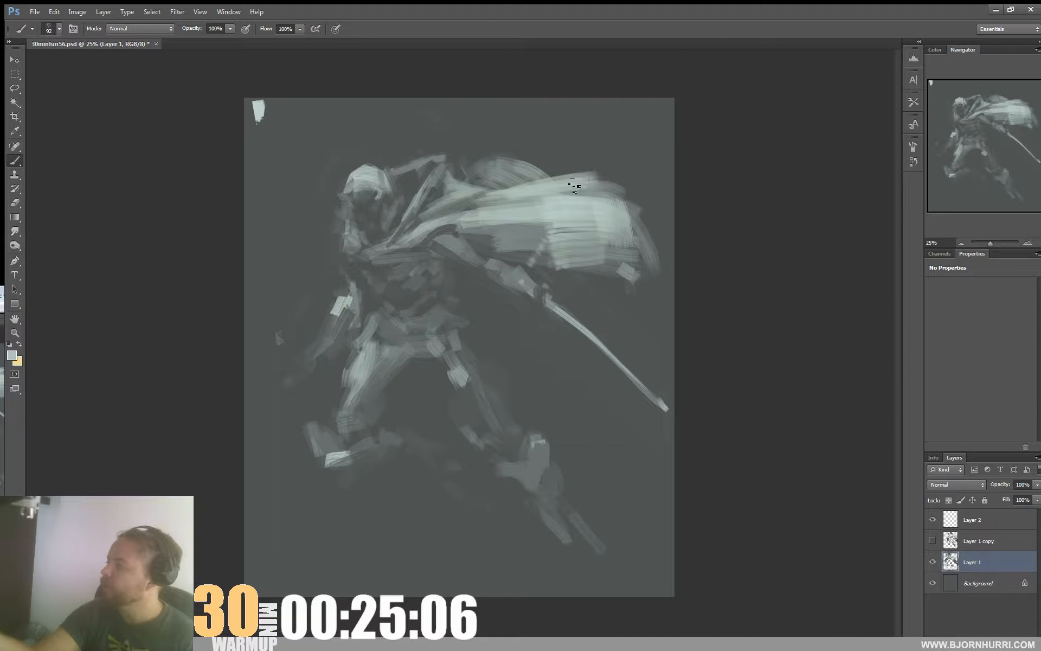
{"action": "mouse_move", "coordinate": [574, 186]}
{"action": "left_mouse_down"}
{"action": "mouse_move", "coordinate": [618, 195]}
{"action": "mouse_move", "coordinate": [615, 175]}
{"action": "mouse_move", "coordinate": [632, 190]}
{"action": "mouse_move", "coordinate": [646, 252]}
{"action": "mouse_move", "coordinate": [597, 255]}
{"action": "mouse_move", "coordinate": [639, 271]}
{"action": "left_mouse_up"}
{"action": "left_click", "coordinate": [631, 210], "text": "alt"}
{"action": "left_click_drag", "start_coordinate": [559, 257], "coordinate": [653, 279]}
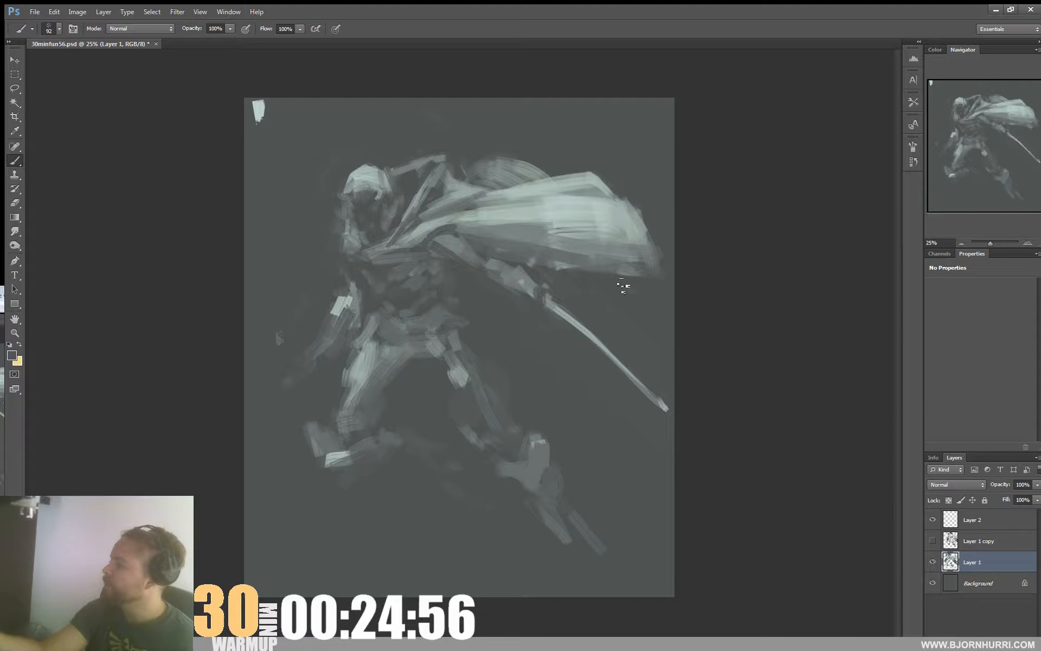
Step: Fill the rounded cape hump behind the shoulder with a sampled mid-grey and refine the raised collar with the brush at 33 px
{"action": "left_click", "coordinate": [507, 171], "text": "alt"}
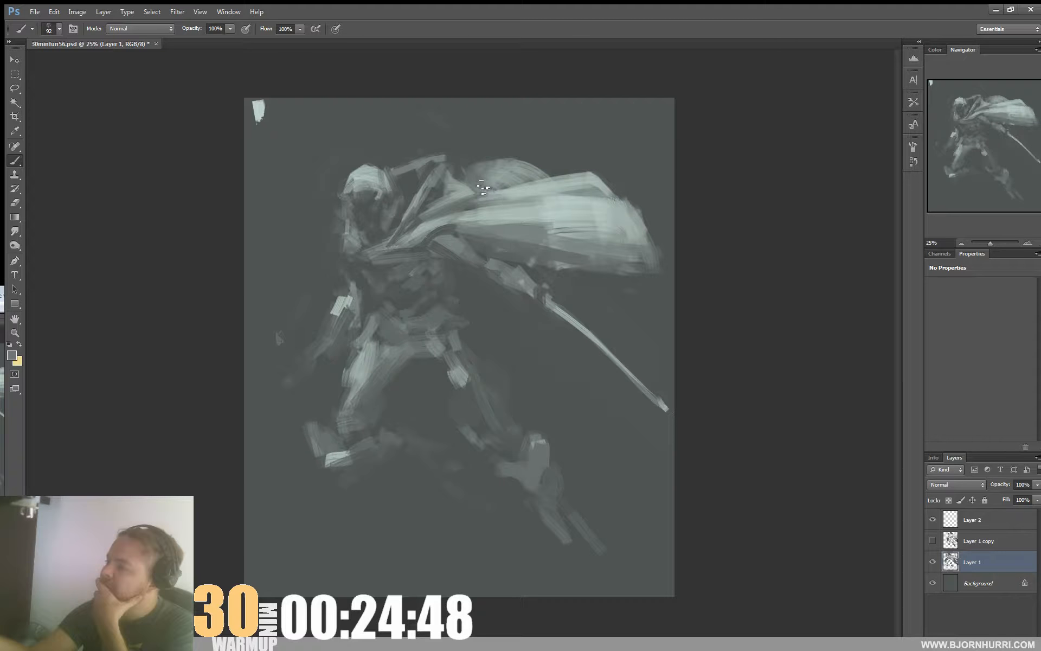
{"action": "key", "text": "alt"}
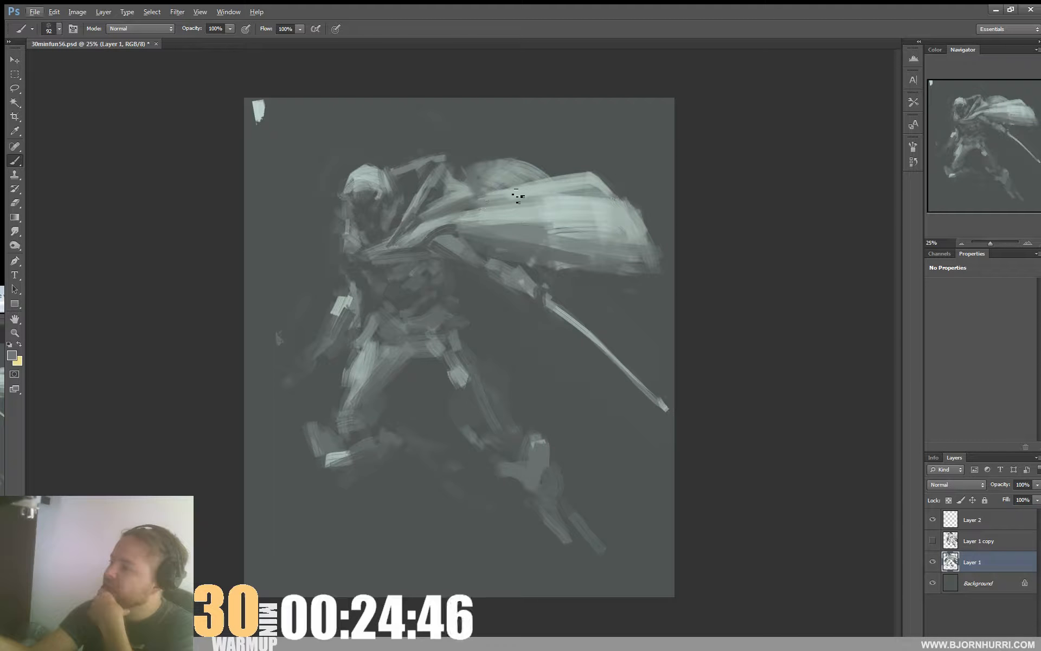
{"action": "right_click", "coordinate": [585, 170]}
{"action": "key", "text": "Return"}
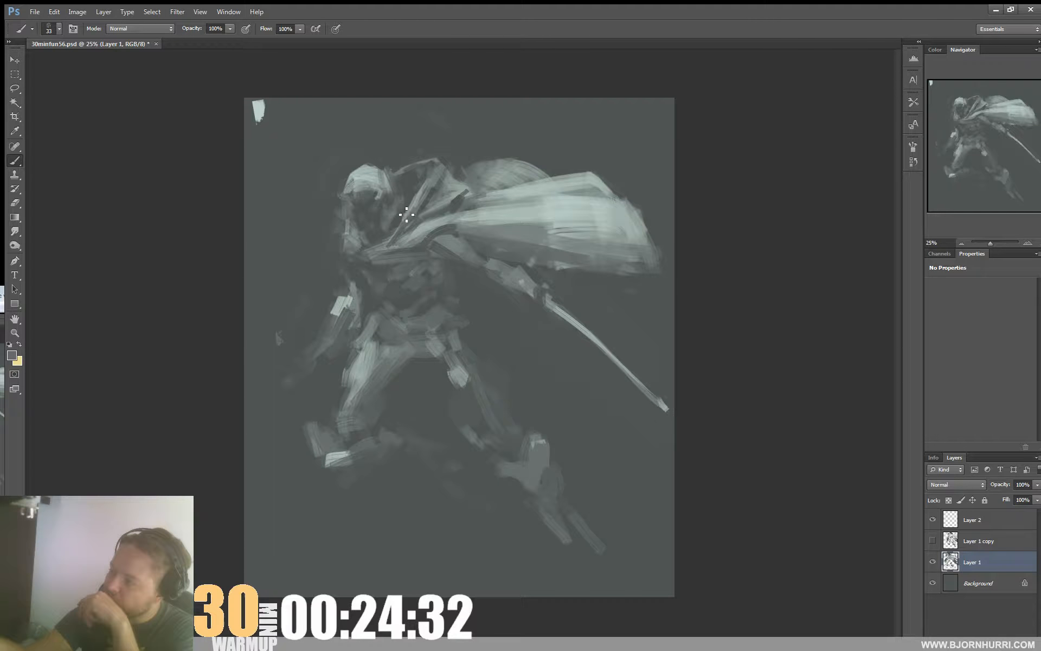
{"action": "left_click", "coordinate": [414, 203], "text": "alt"}
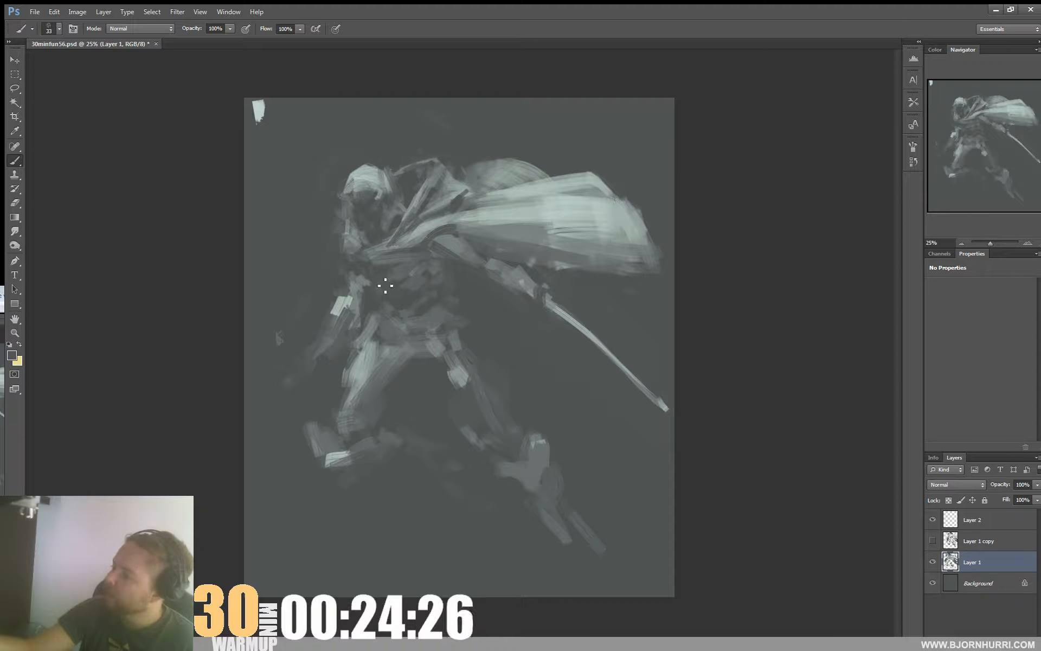
Step: Clean up the chest and the lowered arm's surroundings at 81 px and paint over the hips at 57 px
{"action": "right_click", "coordinate": [438, 276]}
{"action": "left_click", "coordinate": [488, 301]}
{"action": "left_click", "coordinate": [394, 279]}
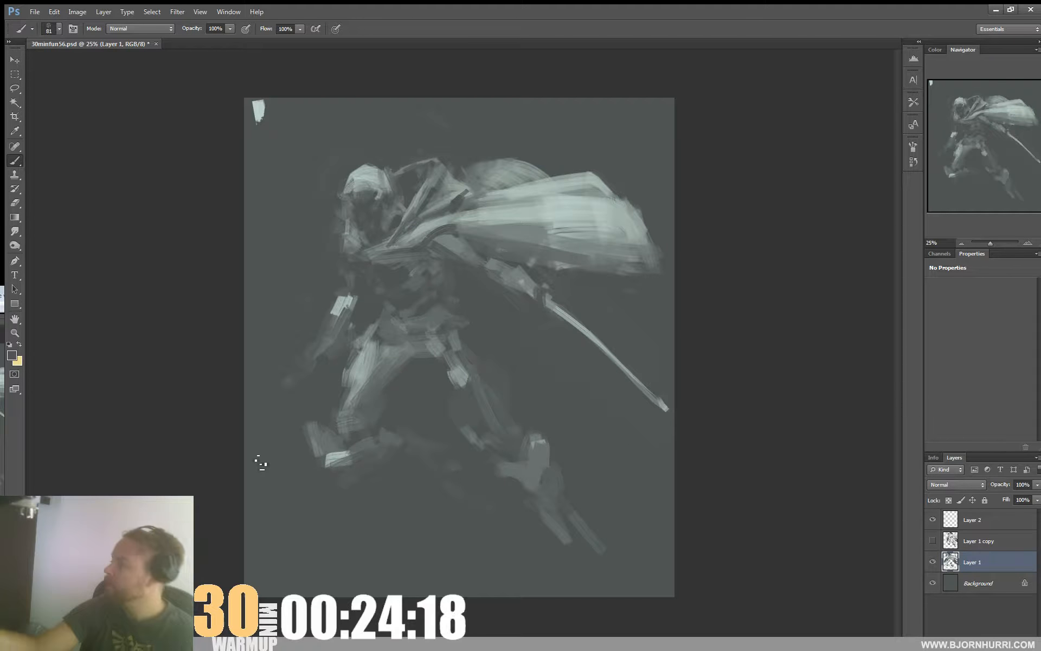
{"action": "right_click", "coordinate": [448, 351]}
{"action": "left_click", "coordinate": [522, 360]}
{"action": "left_click", "coordinate": [369, 385]}
Step: Enlarge the brush to 145 px and block in angular skirt panels over both thighs with sampled tones
{"action": "right_click", "coordinate": [411, 385]}
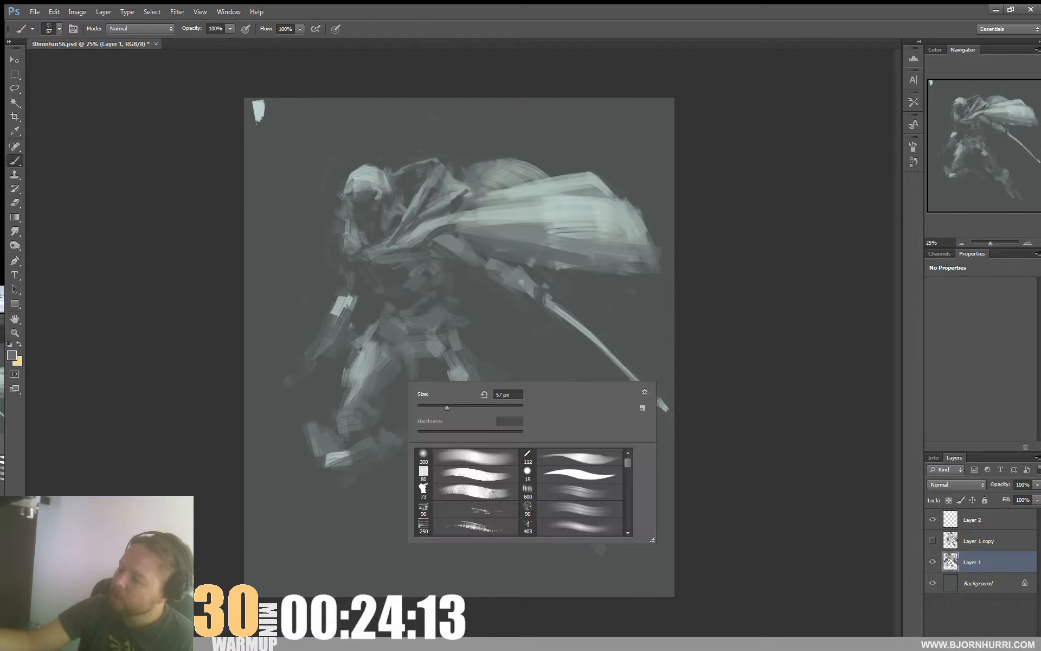
{"action": "left_click", "coordinate": [484, 394]}
{"action": "left_click", "coordinate": [402, 386]}
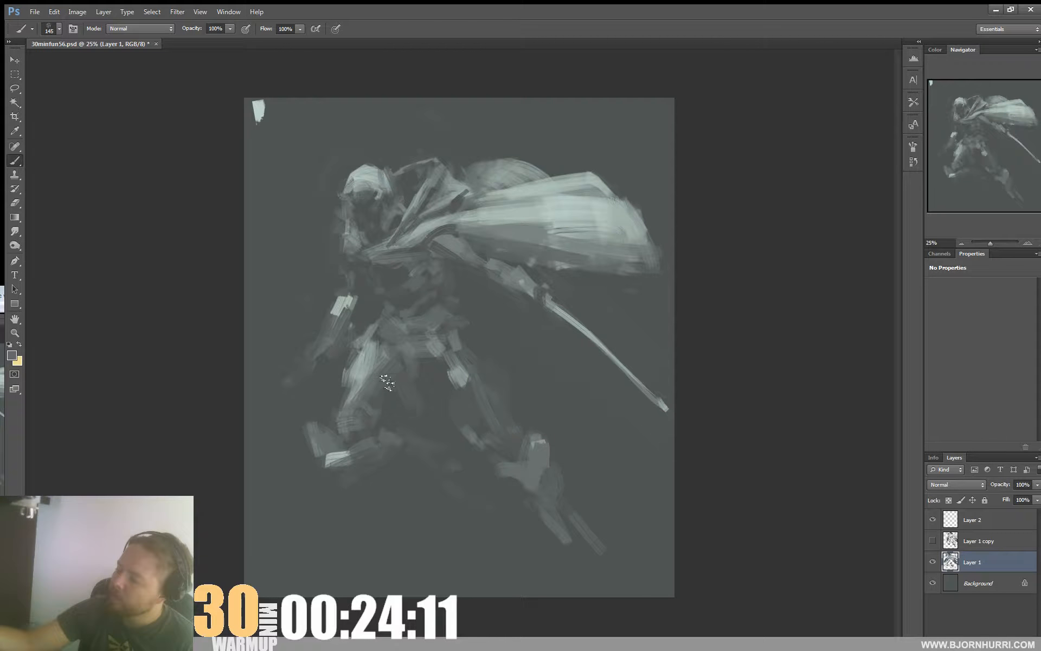
{"action": "mouse_move", "coordinate": [380, 343]}
{"action": "left_mouse_down"}
{"action": "mouse_move", "coordinate": [376, 380]}
{"action": "mouse_move", "coordinate": [397, 395]}
{"action": "left_mouse_up"}
{"action": "left_click", "coordinate": [359, 361], "text": "alt"}
{"action": "mouse_move", "coordinate": [366, 358]}
{"action": "left_mouse_down"}
{"action": "mouse_move", "coordinate": [401, 385]}
{"action": "mouse_move", "coordinate": [398, 408]}
{"action": "mouse_move", "coordinate": [470, 355]}
{"action": "mouse_move", "coordinate": [435, 359]}
{"action": "mouse_move", "coordinate": [436, 405]}
{"action": "mouse_move", "coordinate": [434, 387]}
{"action": "mouse_move", "coordinate": [462, 383]}
{"action": "left_mouse_up"}
{"action": "left_click", "coordinate": [465, 370], "text": "alt"}
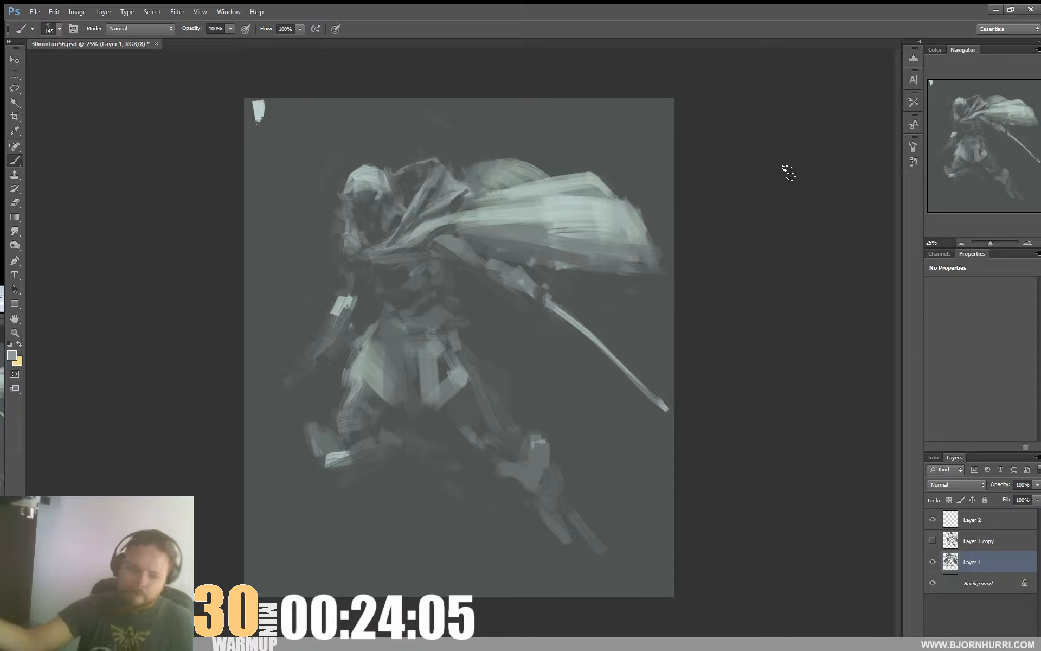
Step: Undo the strokes over the trailing thigh and repaint that area as a wider flared skirt panel in mid-grey
{"action": "key", "text": "ctrl+alt+z"}
{"action": "key", "text": "ctrl+alt+z"}
{"action": "key", "text": "ctrl+alt+z"}
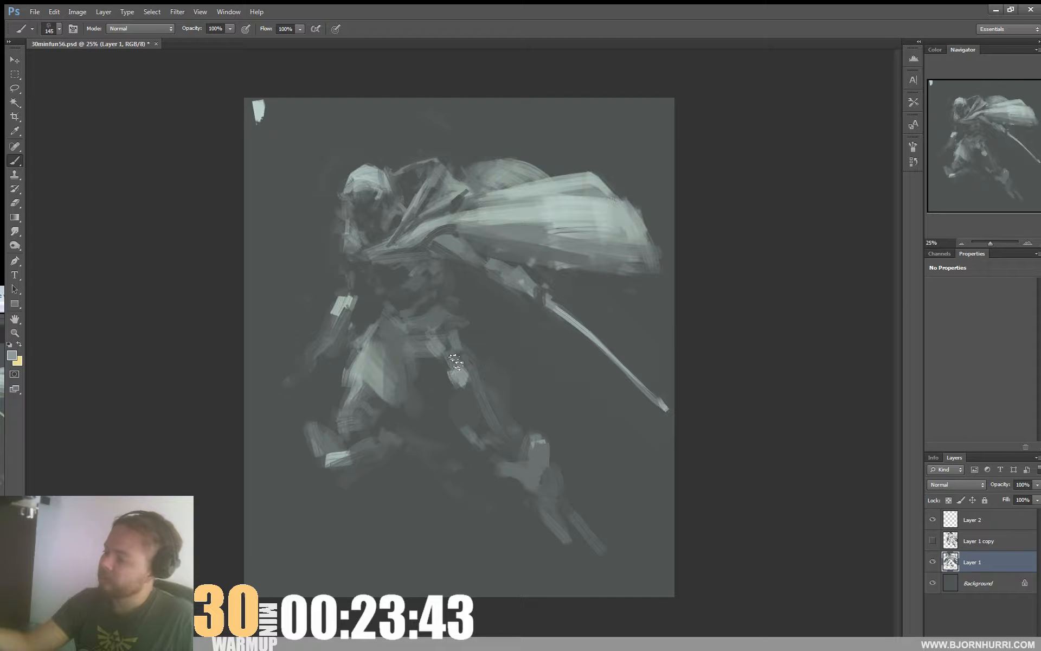
{"action": "mouse_move", "coordinate": [455, 363]}
{"action": "left_mouse_down"}
{"action": "mouse_move", "coordinate": [434, 338]}
{"action": "mouse_move", "coordinate": [470, 389]}
{"action": "mouse_move", "coordinate": [477, 334]}
{"action": "mouse_move", "coordinate": [508, 357]}
{"action": "mouse_move", "coordinate": [502, 345]}
{"action": "mouse_move", "coordinate": [477, 388]}
{"action": "mouse_move", "coordinate": [492, 333]}
{"action": "mouse_move", "coordinate": [515, 350]}
{"action": "mouse_move", "coordinate": [518, 321]}
{"action": "mouse_move", "coordinate": [499, 346]}
{"action": "mouse_move", "coordinate": [456, 307]}
{"action": "mouse_move", "coordinate": [493, 322]}
{"action": "left_mouse_up"}
{"action": "left_click", "coordinate": [518, 345], "text": "alt"}
{"action": "left_click", "coordinate": [469, 359], "text": "alt"}
{"action": "left_click_drag", "start_coordinate": [442, 353], "coordinate": [466, 377]}
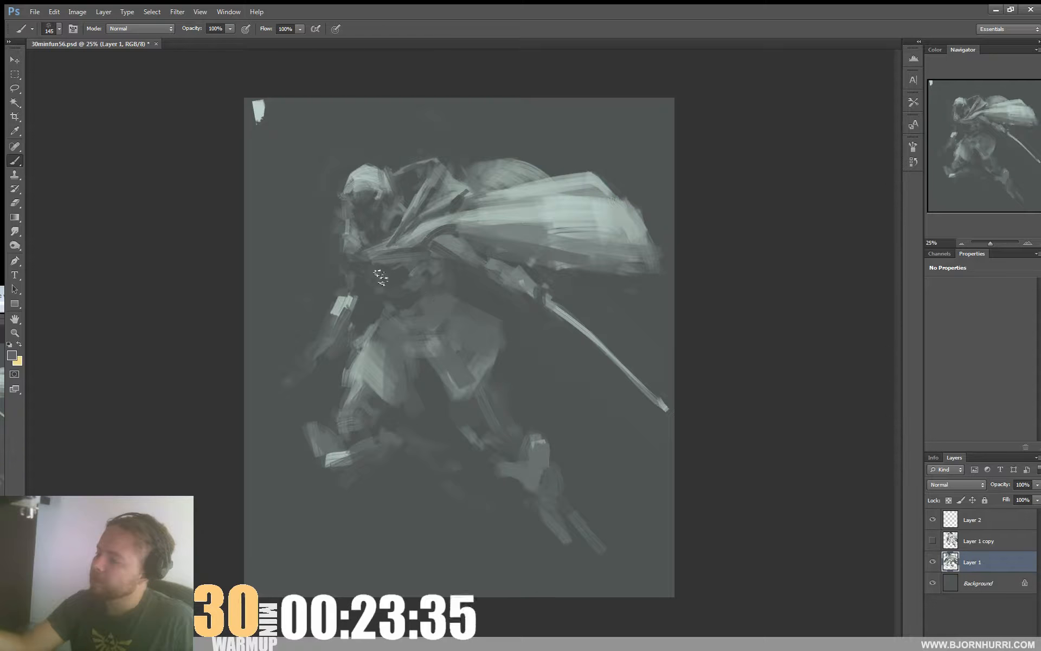
Step: Reduce the brush to 71 px and darken the hood's face opening and the trailing thigh below the skirt
{"action": "right_click", "coordinate": [503, 327]}
{"action": "left_click_drag", "start_coordinate": [578, 353], "coordinate": [569, 353]}
{"action": "left_click", "coordinate": [369, 217]}
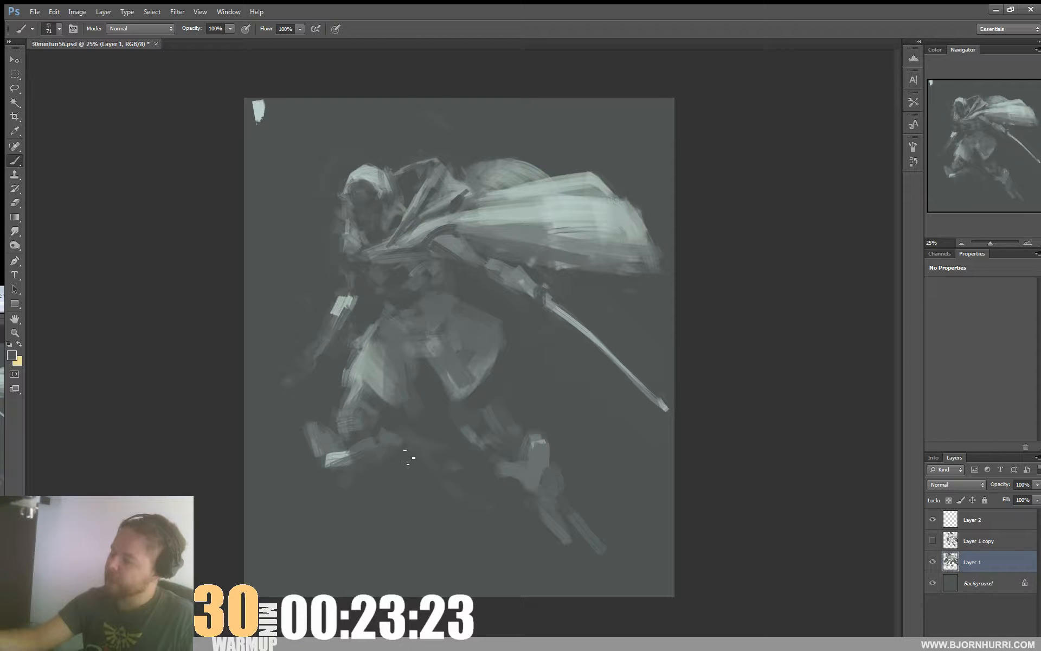
Step: Reshape the trailing leg, painting a lighter foot and a light stroke above the knee with a tone sampled from the cape
{"action": "left_click_drag", "start_coordinate": [532, 513], "coordinate": [565, 541]}
{"action": "key", "text": "ctrl+alt+z"}
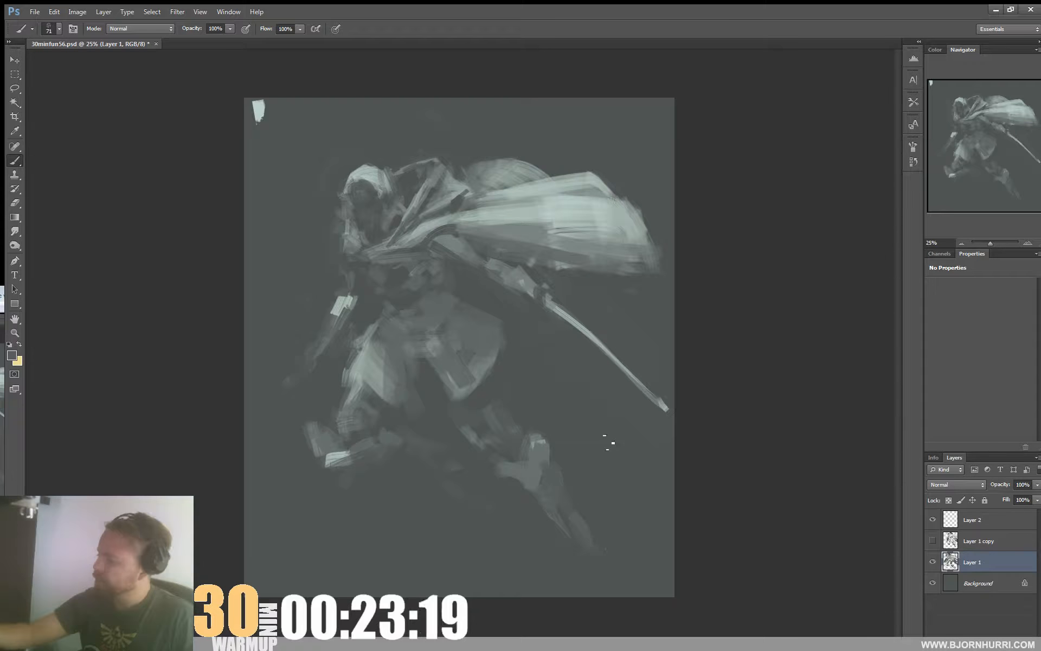
{"action": "left_click", "coordinate": [597, 250], "text": "alt"}
{"action": "mouse_move", "coordinate": [566, 502]}
{"action": "left_mouse_down"}
{"action": "mouse_move", "coordinate": [595, 562]}
{"action": "mouse_move", "coordinate": [566, 562]}
{"action": "left_mouse_up"}
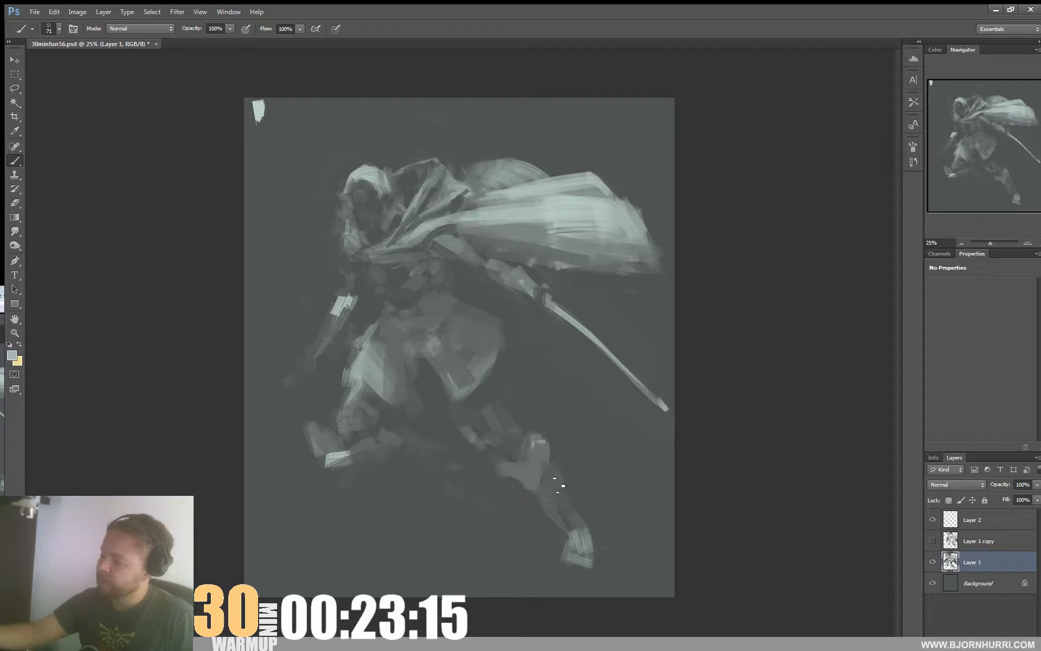
{"action": "left_click_drag", "start_coordinate": [515, 428], "coordinate": [500, 422]}
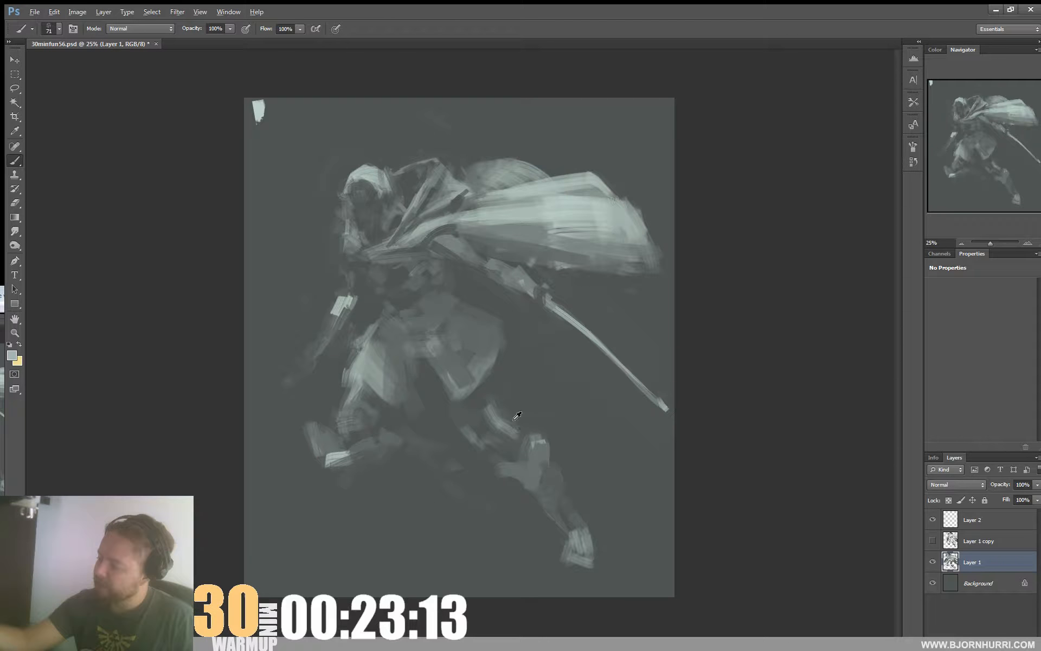
{"action": "left_click", "coordinate": [468, 437], "text": "alt"}
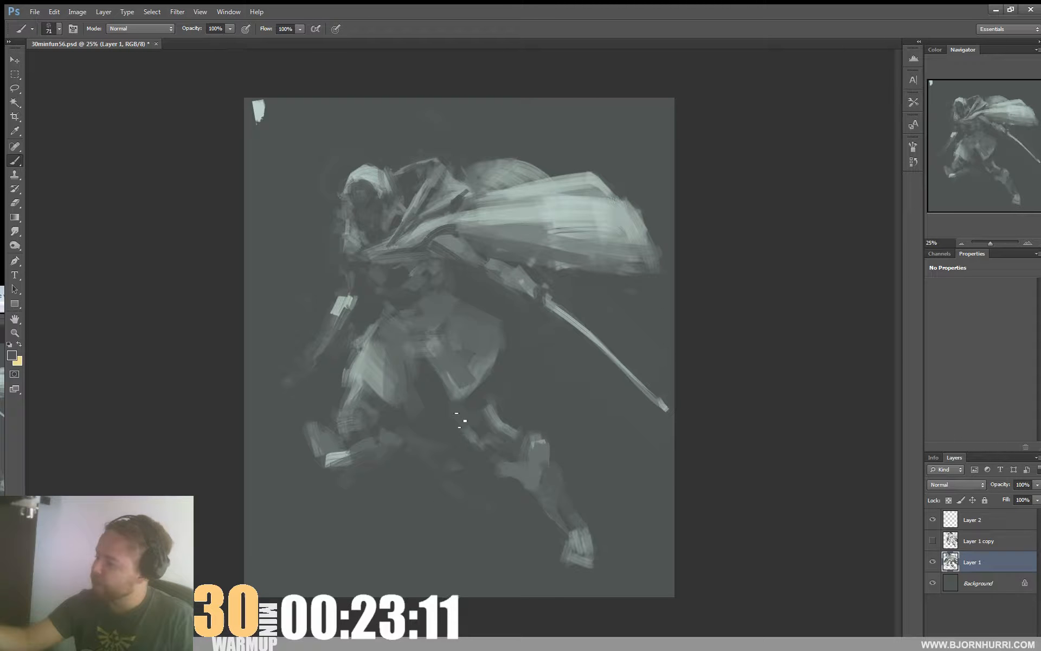
Step: Switch to the textured 73 px brush preset and rework the waist and lower torso at 39, 10 and 32 px
{"action": "right_click", "coordinate": [469, 349]}
{"action": "left_click", "coordinate": [483, 457]}
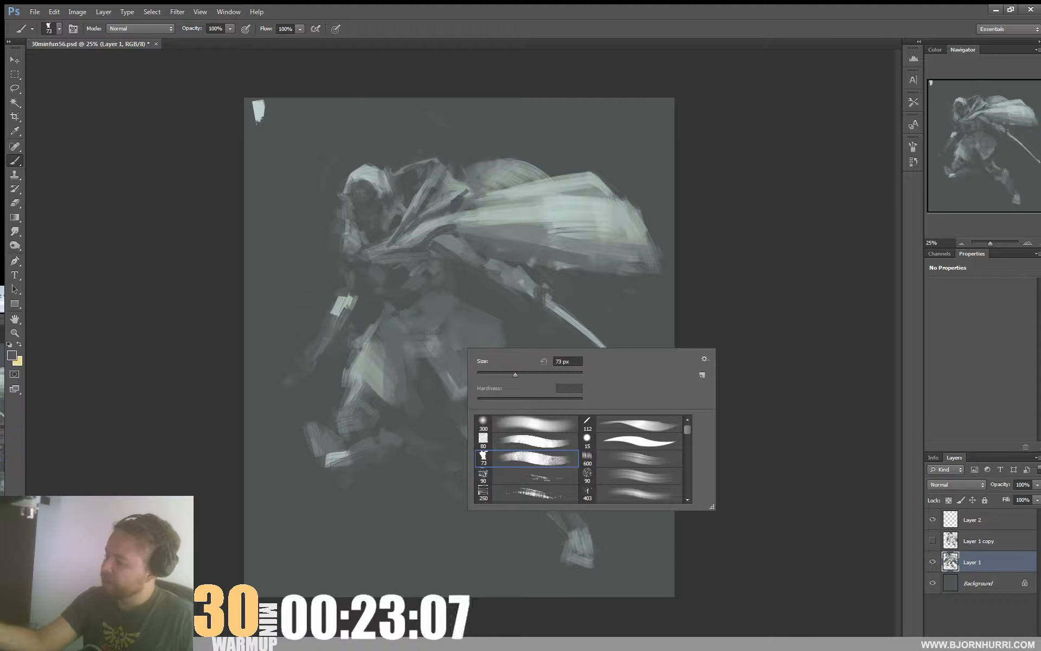
{"action": "double_click", "coordinate": [567, 361]}
{"action": "type", "text": "39"}
{"action": "key", "text": "Return"}
{"action": "right_click", "coordinate": [462, 320]}
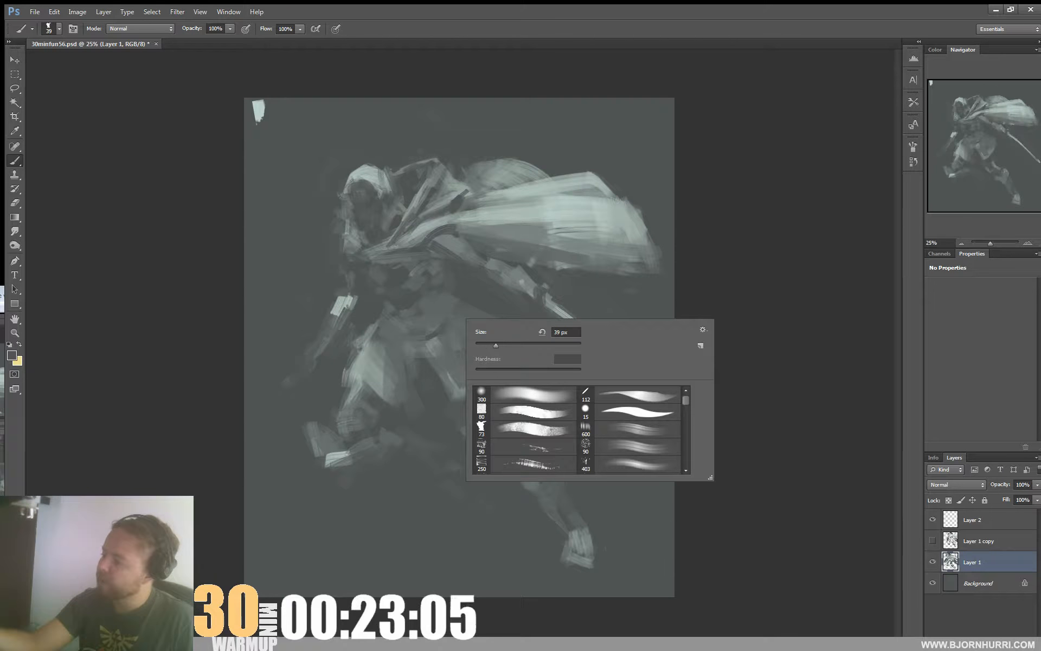
{"action": "type", "text": "10"}
{"action": "key", "text": "Return"}
{"action": "right_click", "coordinate": [442, 311]}
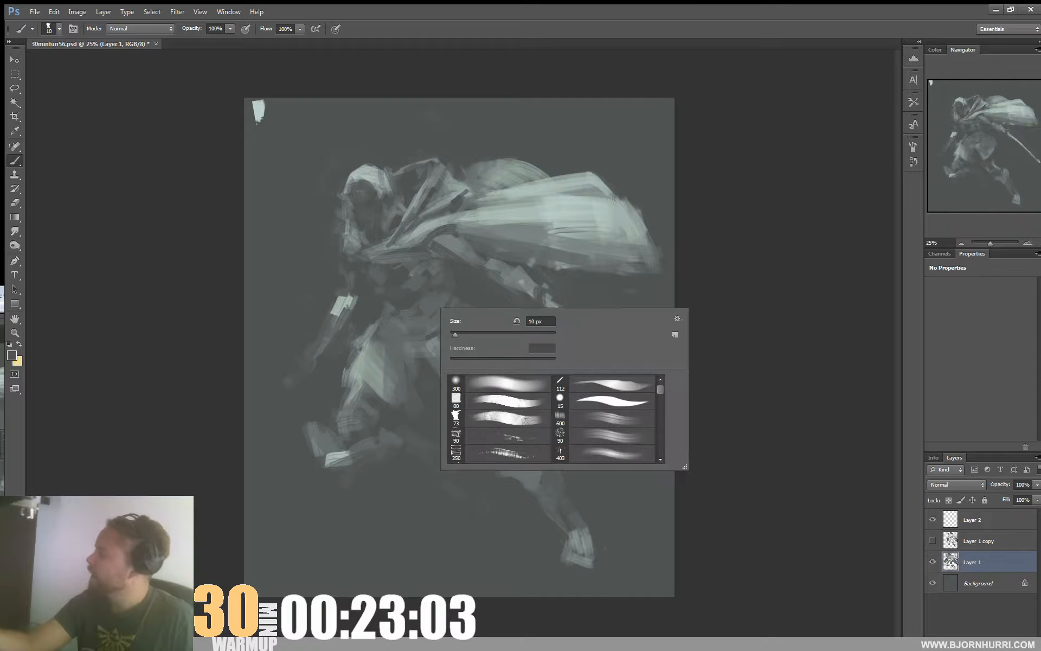
{"action": "type", "text": "32"}
{"action": "key", "text": "Return"}
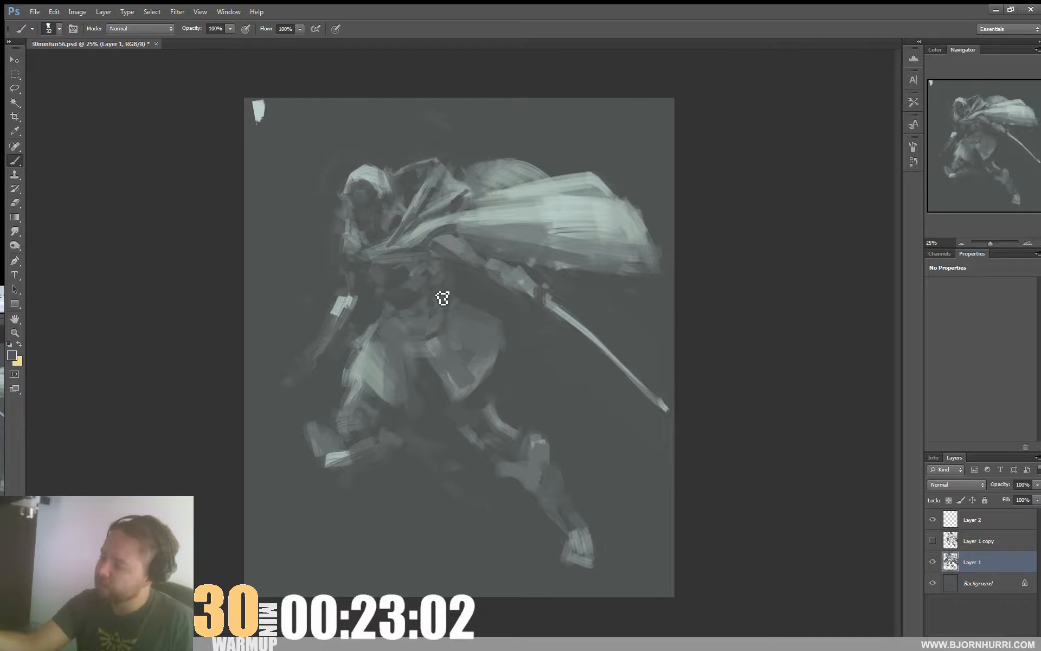
Step: Reduce the brush to 13 px and draw thin dark fold lines across the belt and hips
{"action": "right_click", "coordinate": [394, 324]}
{"action": "left_click", "coordinate": [464, 355]}
{"action": "left_click", "coordinate": [395, 330]}
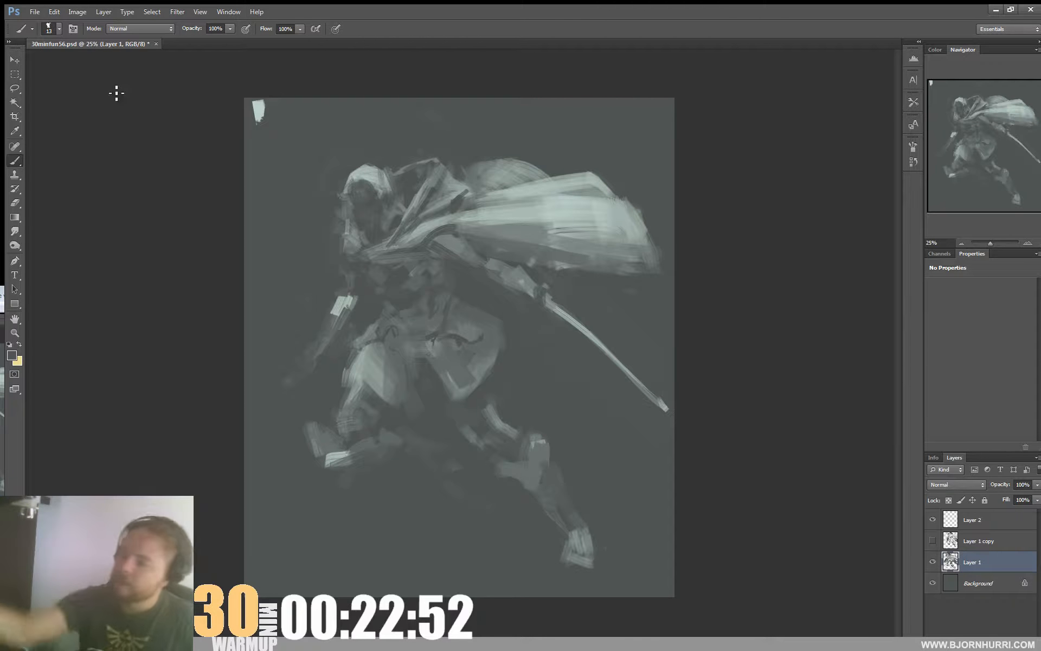
Step: Flip the canvas horizontally and set the brush size to 36 px
{"action": "left_click", "coordinate": [77, 12]}
{"action": "mouse_move", "coordinate": [148, 112]}
{"action": "left_click", "coordinate": [223, 156]}
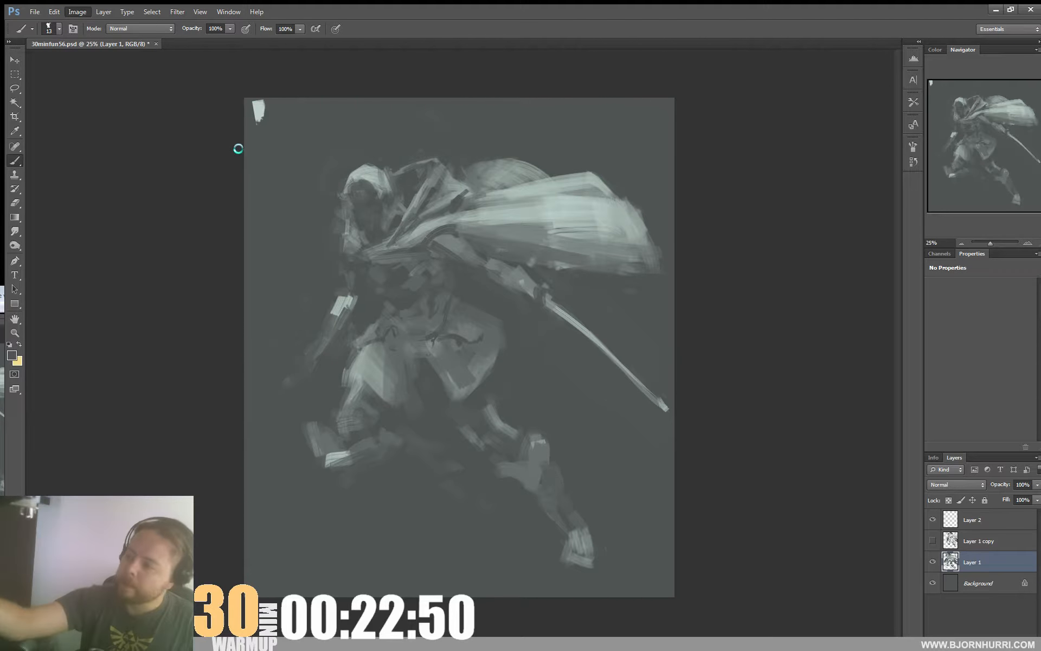
{"action": "right_click", "coordinate": [790, 271]}
{"action": "left_click_drag", "start_coordinate": [641, 267], "coordinate": [652, 267]}
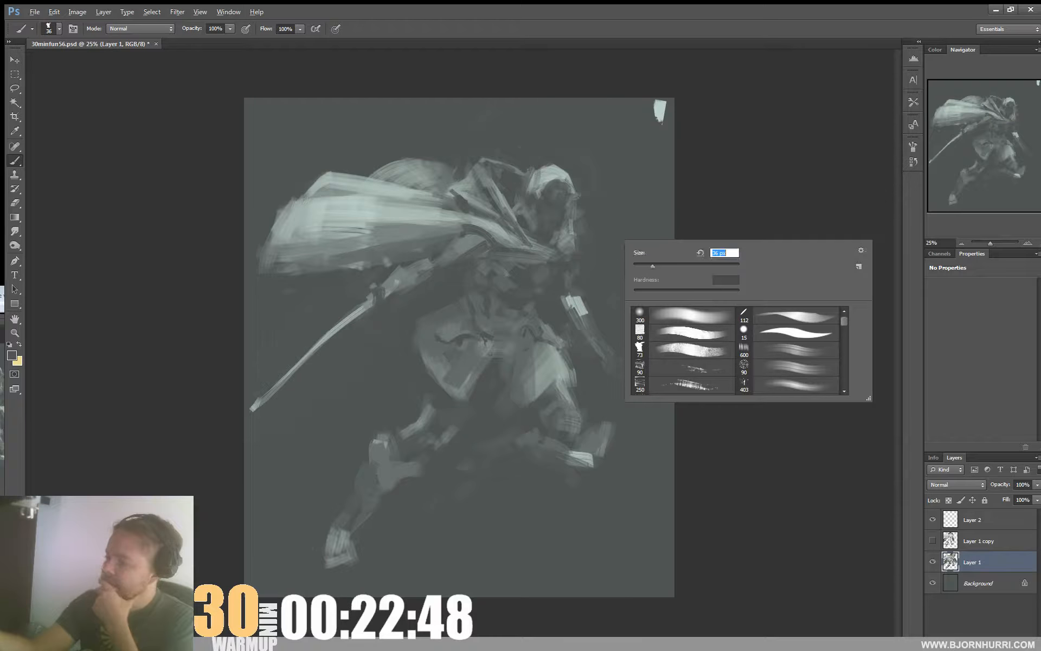
{"action": "key", "text": "Return"}
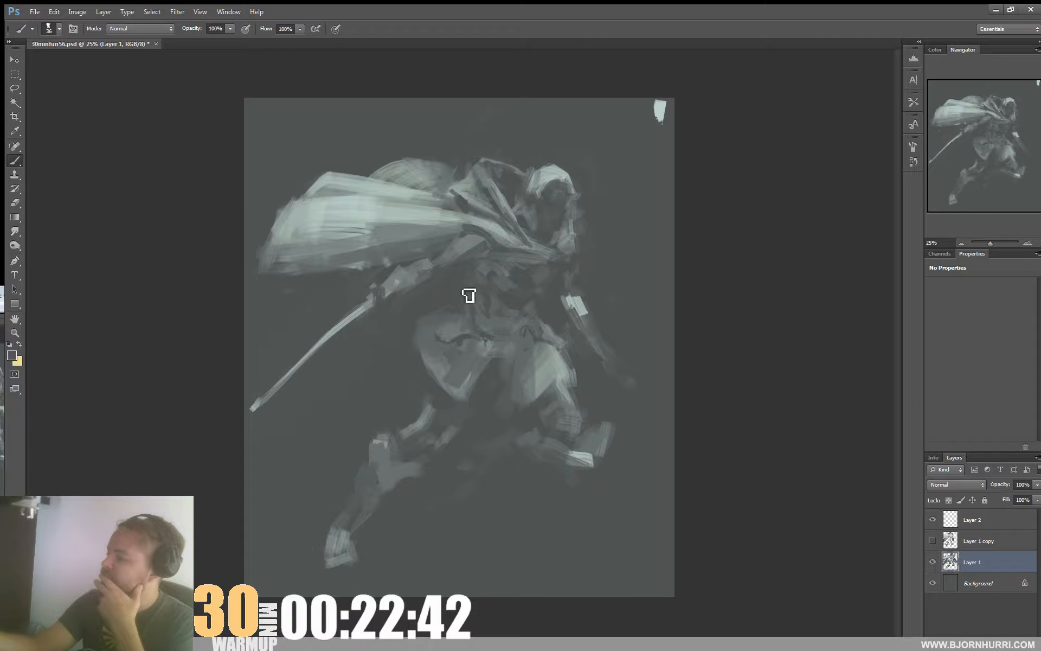
Step: Add light highlights across the chest beneath the collar with a tone sampled from the forearm, at 36 and 22 px
{"action": "left_click", "coordinate": [582, 304], "text": "alt"}
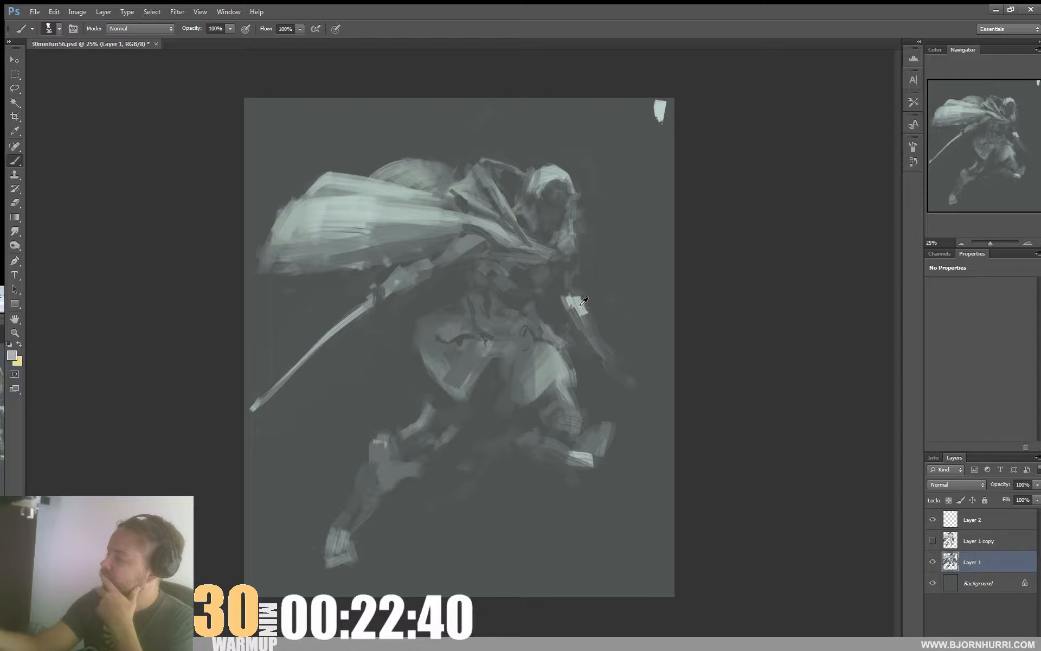
{"action": "right_click", "coordinate": [542, 270]}
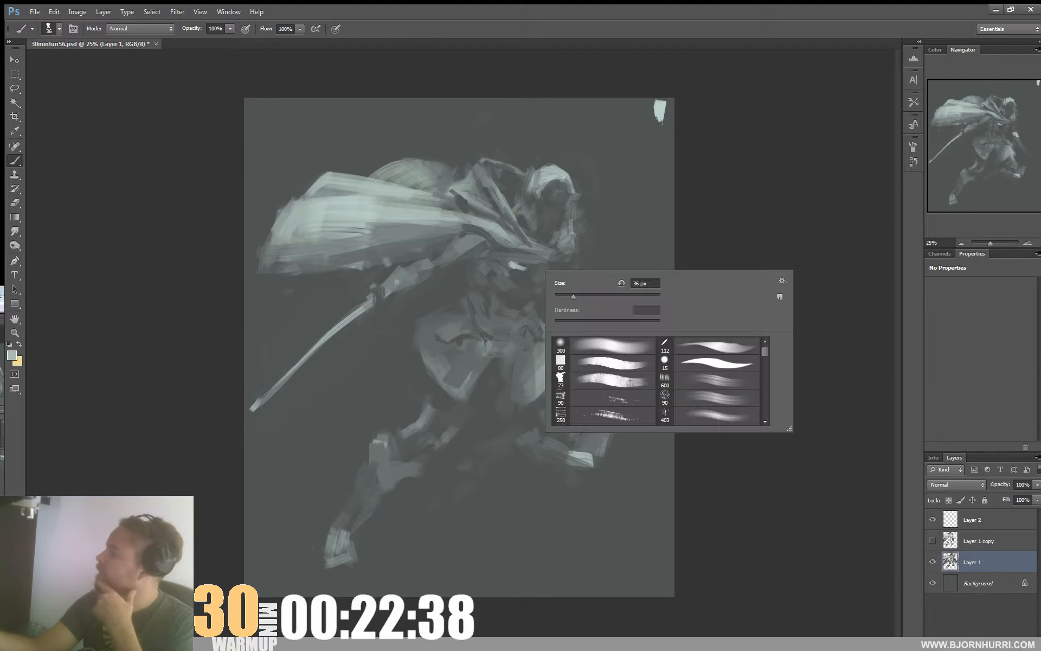
{"action": "key", "text": "Return"}
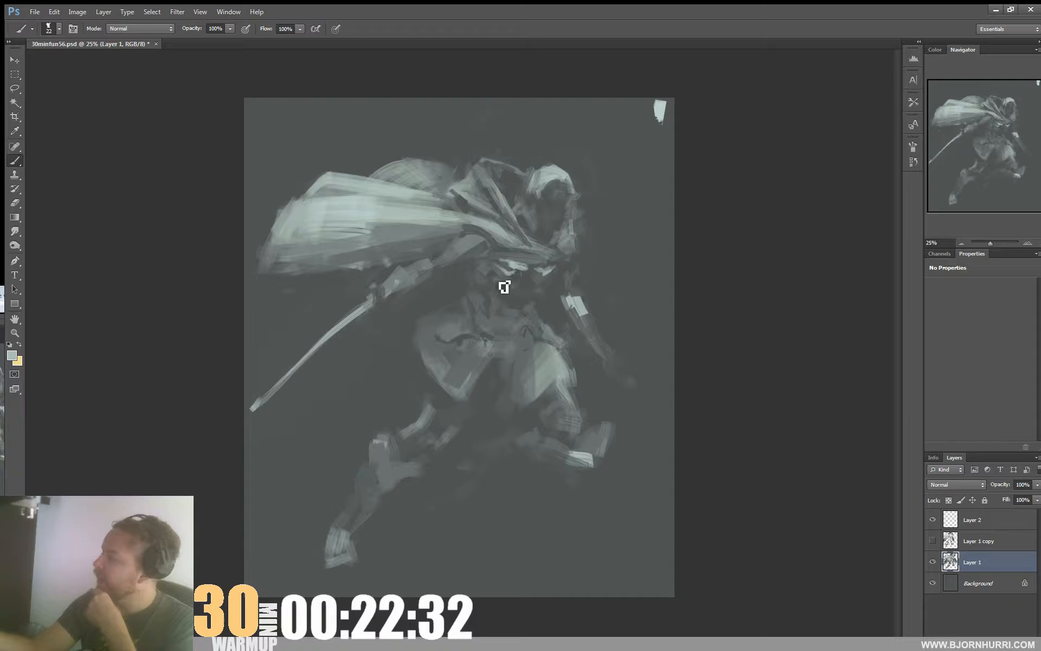
Step: Change the brush to 65, 28 and finally 85 px and trim the front edge of the hood with a dark tone
{"action": "right_click", "coordinate": [566, 282]}
{"action": "type", "text": "65"}
{"action": "key", "text": "Return"}
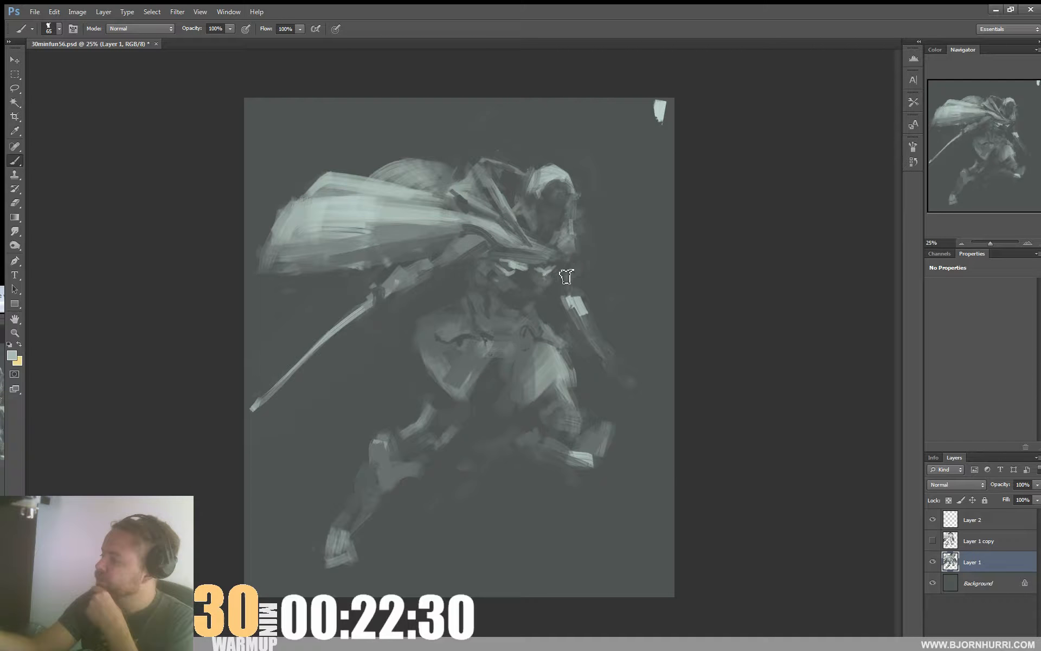
{"action": "right_click", "coordinate": [566, 277]}
{"action": "type", "text": "28"}
{"action": "key", "text": "Return"}
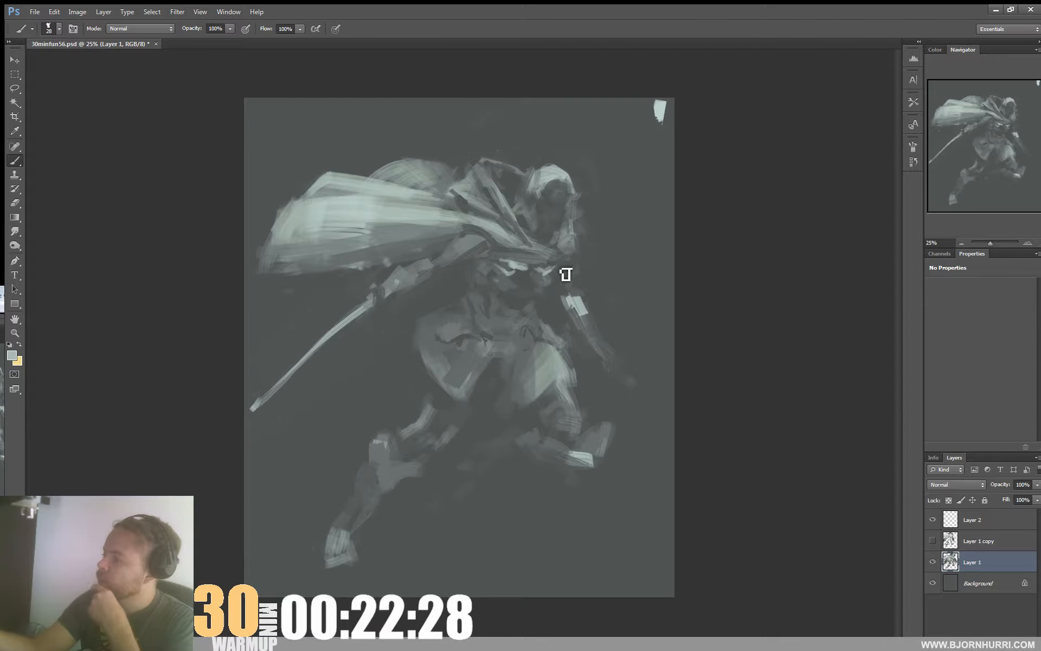
{"action": "right_click", "coordinate": [566, 275]}
{"action": "key", "text": "Return"}
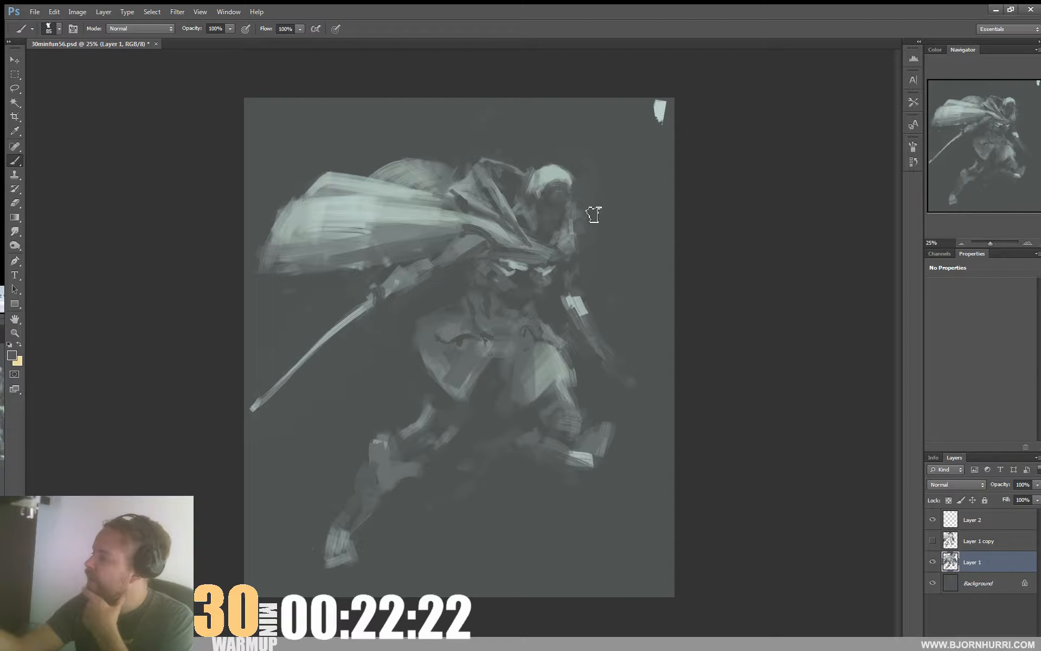
Step: Blend the base of the cape near the shoulder with a sampled cape tone and reduce the brush to 44 px
{"action": "left_click", "coordinate": [422, 202], "text": "alt"}
{"action": "mouse_move", "coordinate": [477, 211]}
{"action": "left_mouse_down"}
{"action": "mouse_move", "coordinate": [424, 198]}
{"action": "mouse_move", "coordinate": [448, 204]}
{"action": "left_mouse_up"}
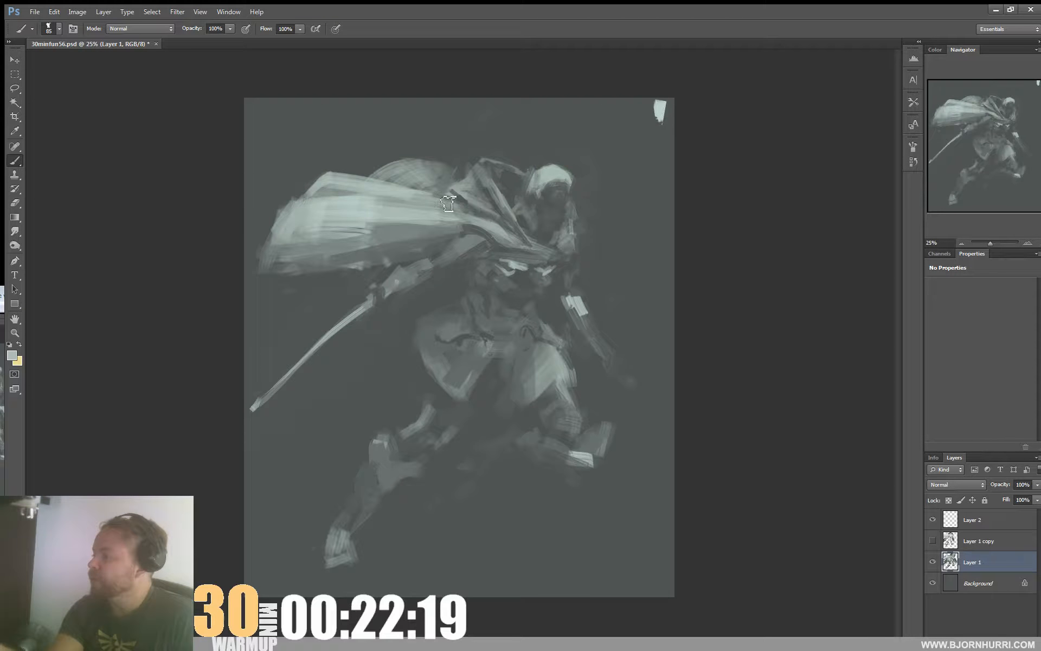
{"action": "right_click", "coordinate": [479, 217]}
{"action": "left_click_drag", "start_coordinate": [601, 235], "coordinate": [576, 234]}
{"action": "key", "text": "Return"}
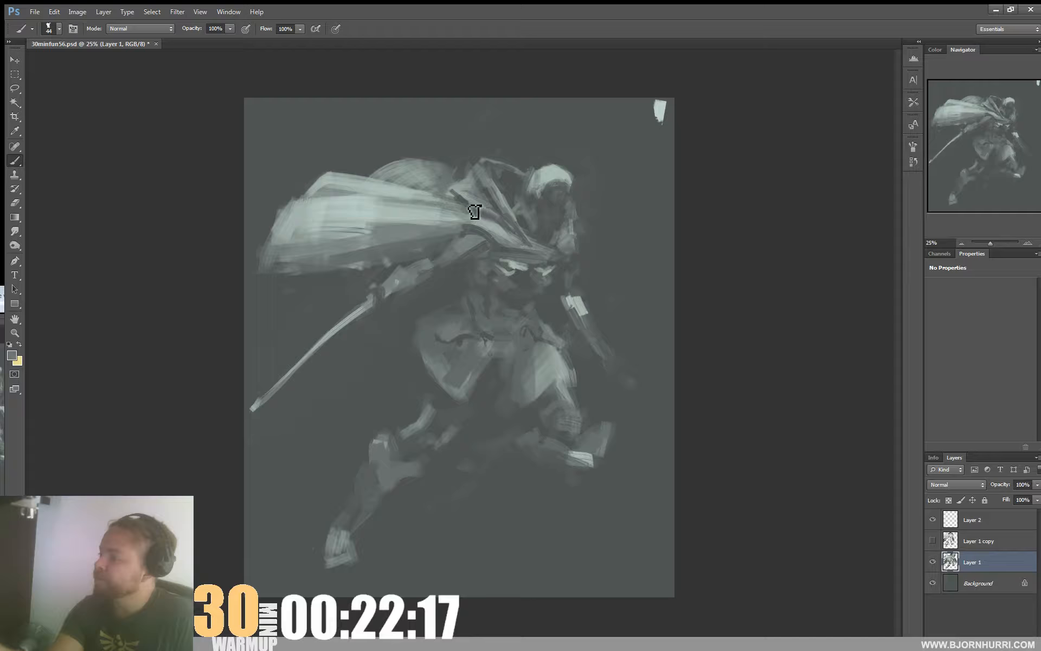
Step: Extend the cape's outer end with a sampled light tone, and trim its edge with the background tone
{"action": "left_click", "coordinate": [389, 201], "text": "alt"}
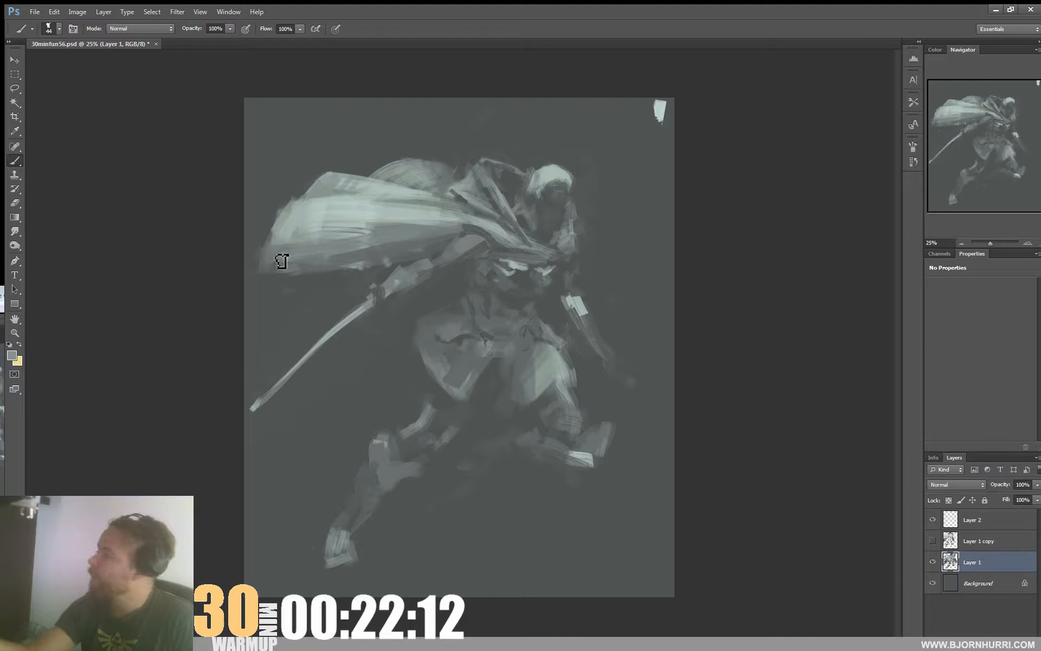
{"action": "mouse_move", "coordinate": [330, 185]}
{"action": "left_mouse_down"}
{"action": "mouse_move", "coordinate": [269, 235]}
{"action": "mouse_move", "coordinate": [284, 227]}
{"action": "left_mouse_up"}
{"action": "left_click", "coordinate": [253, 298], "text": "alt"}
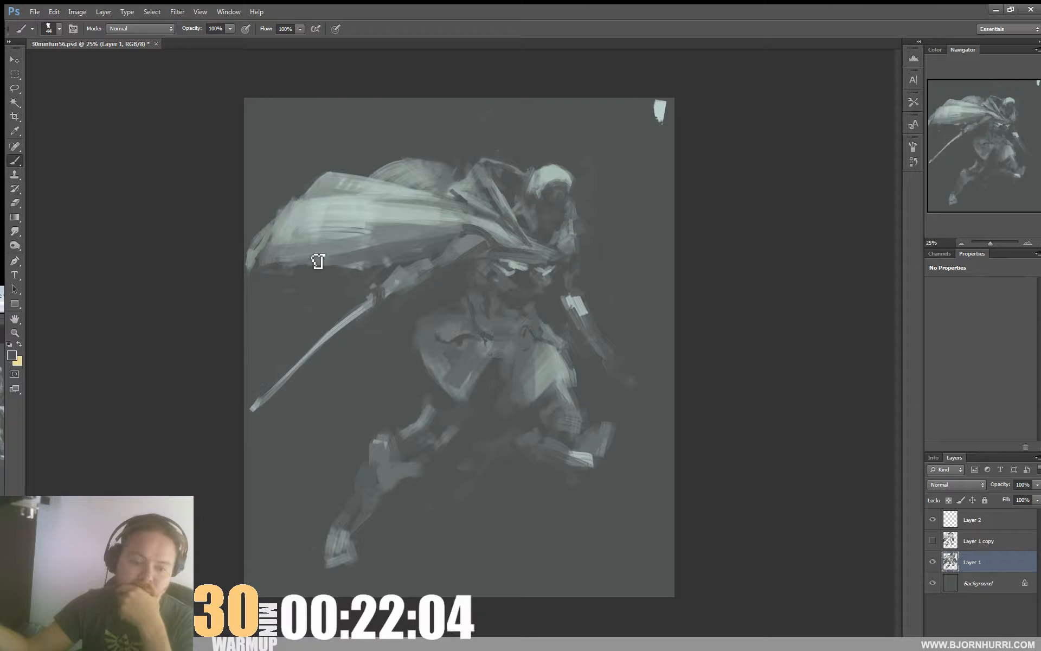
Step: Nudge the painted figure on Layer 1 slightly to the right on the canvas
{"action": "key", "text": "v"}
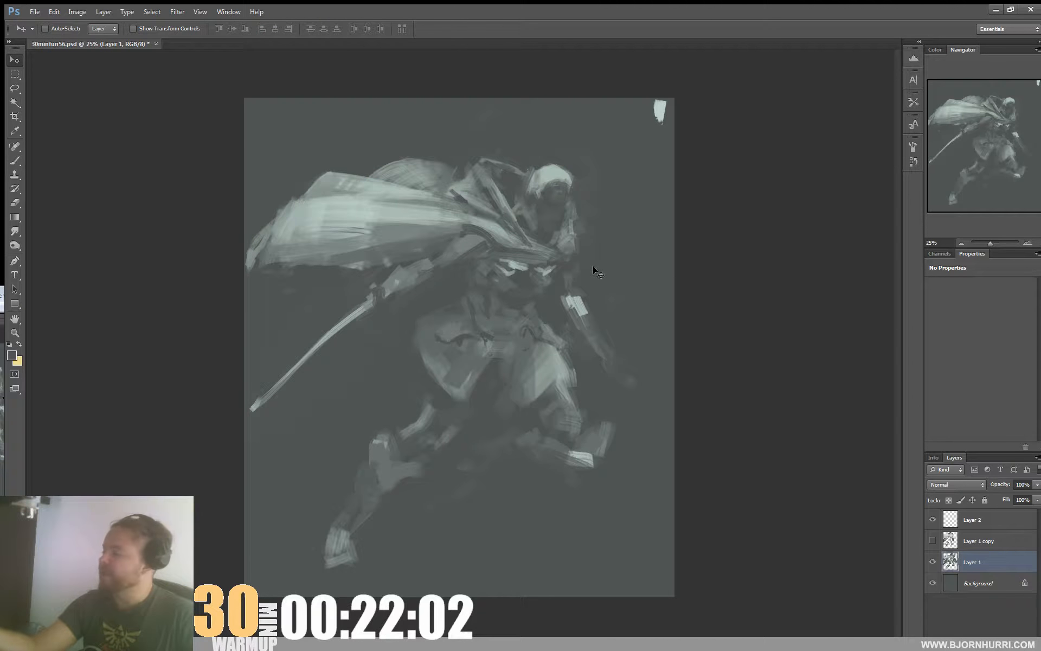
{"action": "key", "text": "shift+Right"}
{"action": "key", "text": "shift+Right"}
{"action": "key", "text": "b"}
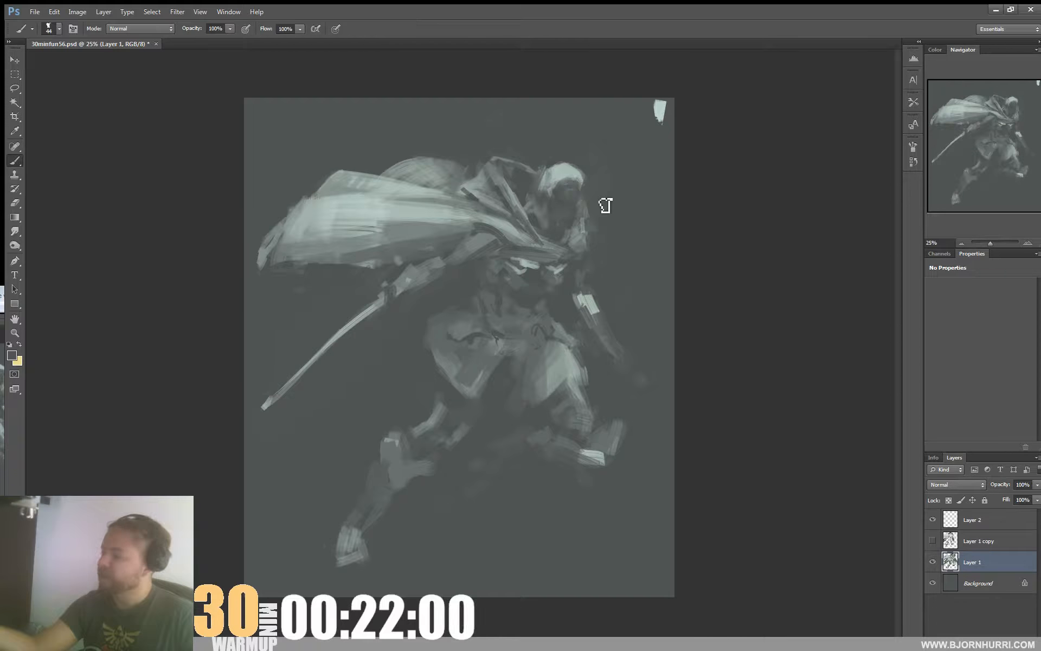
Step: Sample a cape tone and paint short strokes that lengthen the cape's outer tip to the canvas edge
{"action": "left_click", "coordinate": [294, 232], "text": "alt"}
{"action": "left_click_drag", "start_coordinate": [269, 235], "coordinate": [258, 261]}
{"action": "mouse_move", "coordinate": [309, 201]}
{"action": "left_mouse_down"}
{"action": "mouse_move", "coordinate": [252, 259]}
{"action": "mouse_move", "coordinate": [299, 214]}
{"action": "left_mouse_up"}
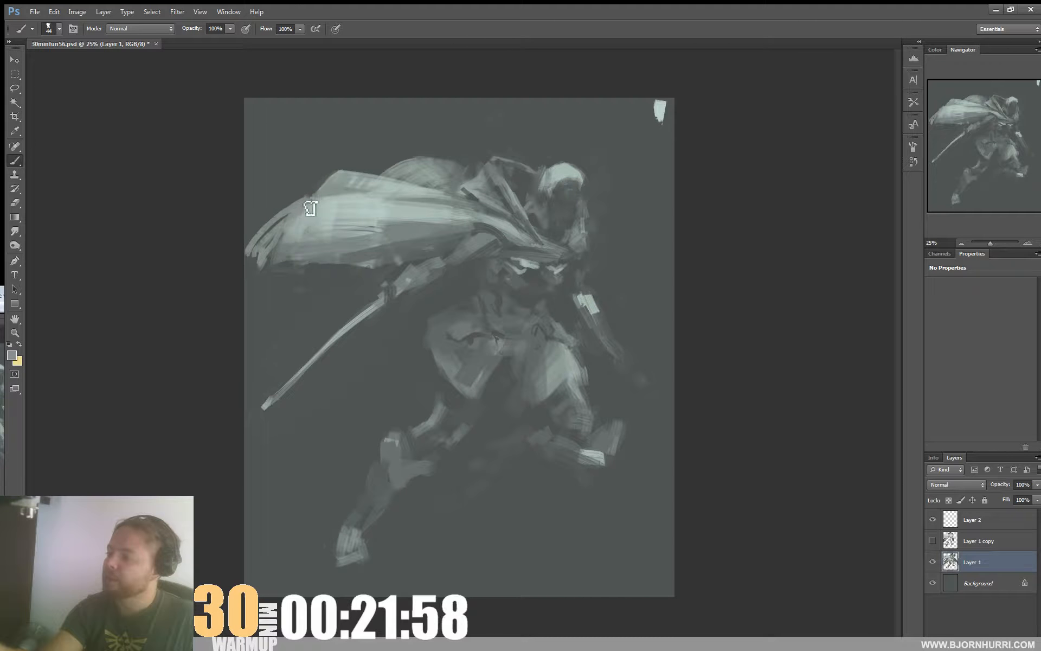
{"action": "left_click", "coordinate": [309, 183], "text": "alt"}
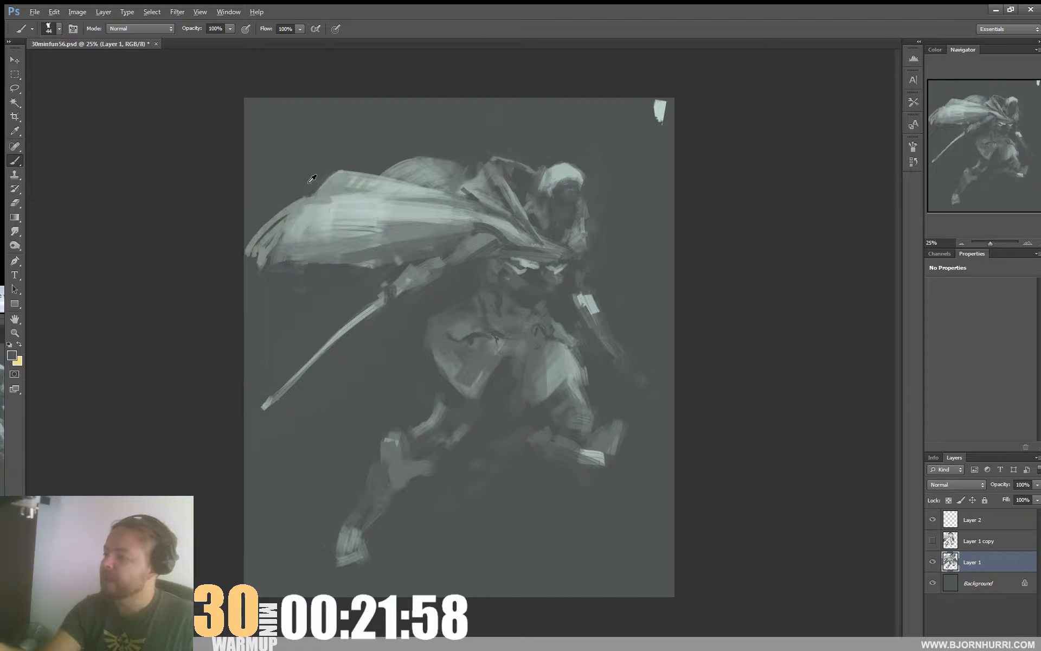
Step: Darken the cape's underside with broad 158 px background-tone strokes, then add a small flap below its tip at 55 px
{"action": "right_click", "coordinate": [340, 288]}
{"action": "left_click", "coordinate": [418, 313]}
{"action": "left_click_drag", "start_coordinate": [298, 260], "coordinate": [450, 236]}
{"action": "left_click_drag", "start_coordinate": [264, 278], "coordinate": [484, 234]}
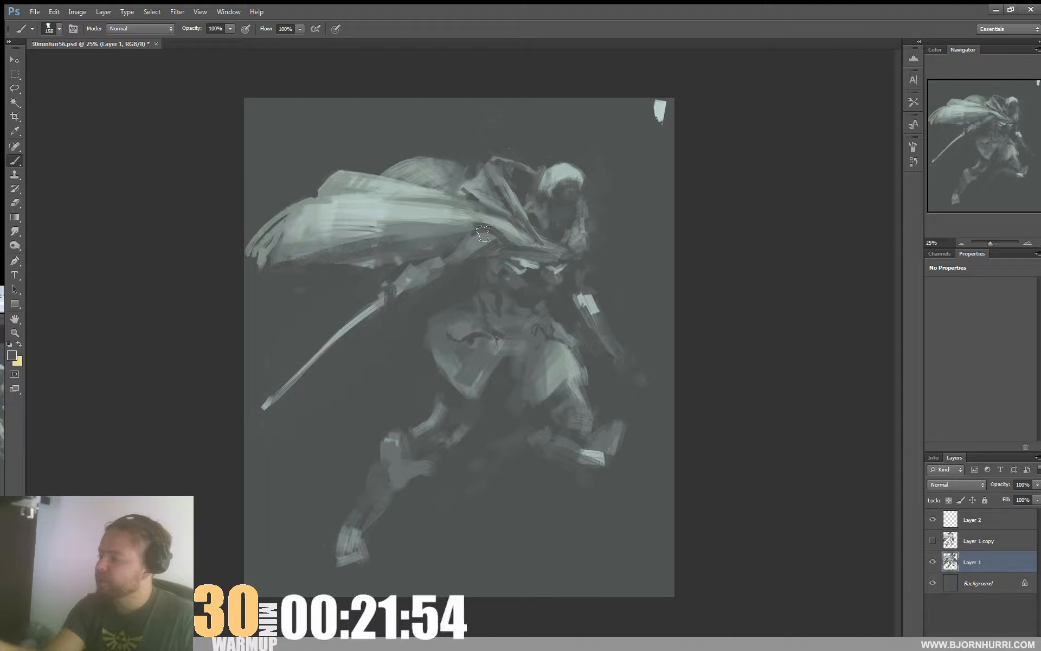
{"action": "right_click", "coordinate": [362, 267]}
{"action": "left_click_drag", "start_coordinate": [398, 287], "coordinate": [382, 288]}
{"action": "key", "text": "Return"}
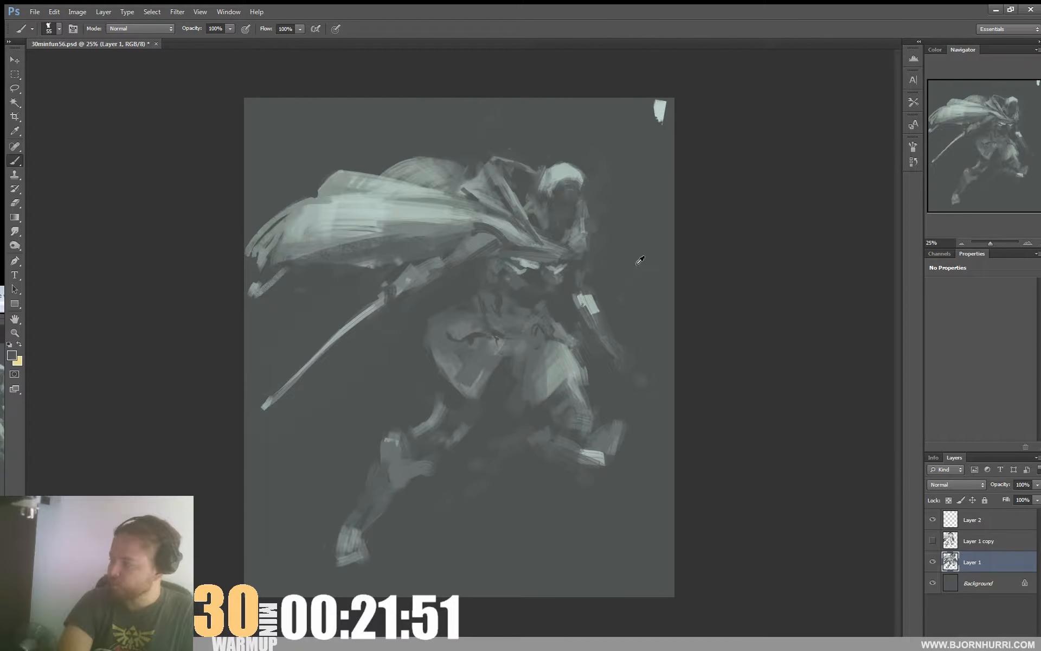
Step: Widen the canvas on the cape side with the Crop tool
{"action": "key", "text": "x"}
{"action": "key", "text": "c"}
{"action": "left_click_drag", "start_coordinate": [245, 347], "coordinate": [196, 359]}
{"action": "key", "text": "Return"}
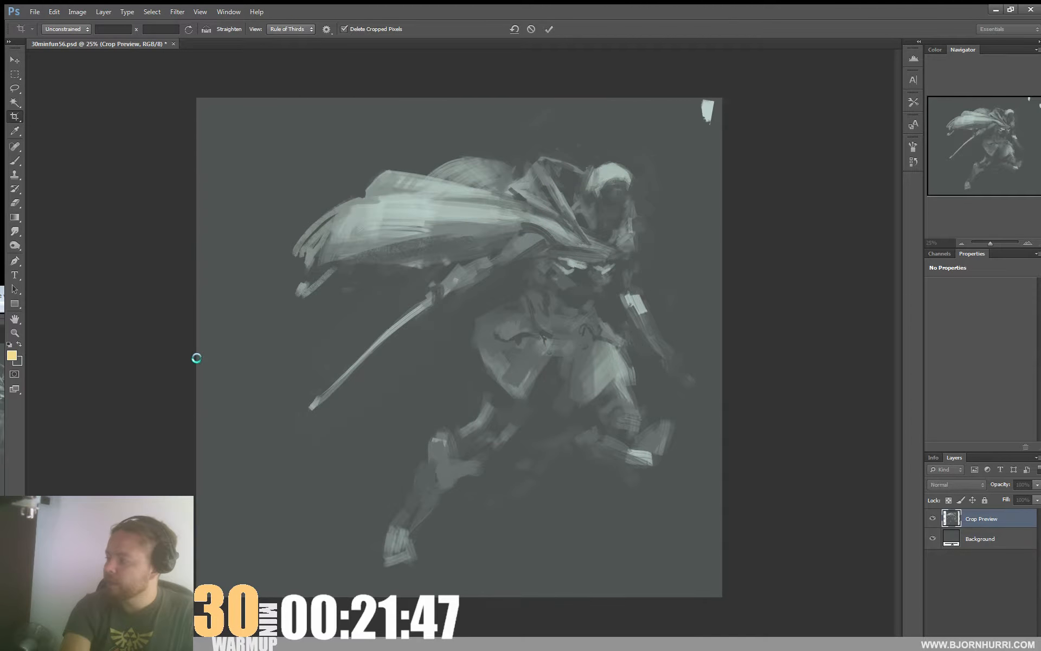
Step: Add a new layer above Layer 1 and paint a long, dim trailing cape end with a sampled mid-tone at 67 px
{"action": "key", "text": "b"}
{"action": "right_click", "coordinate": [428, 278]}
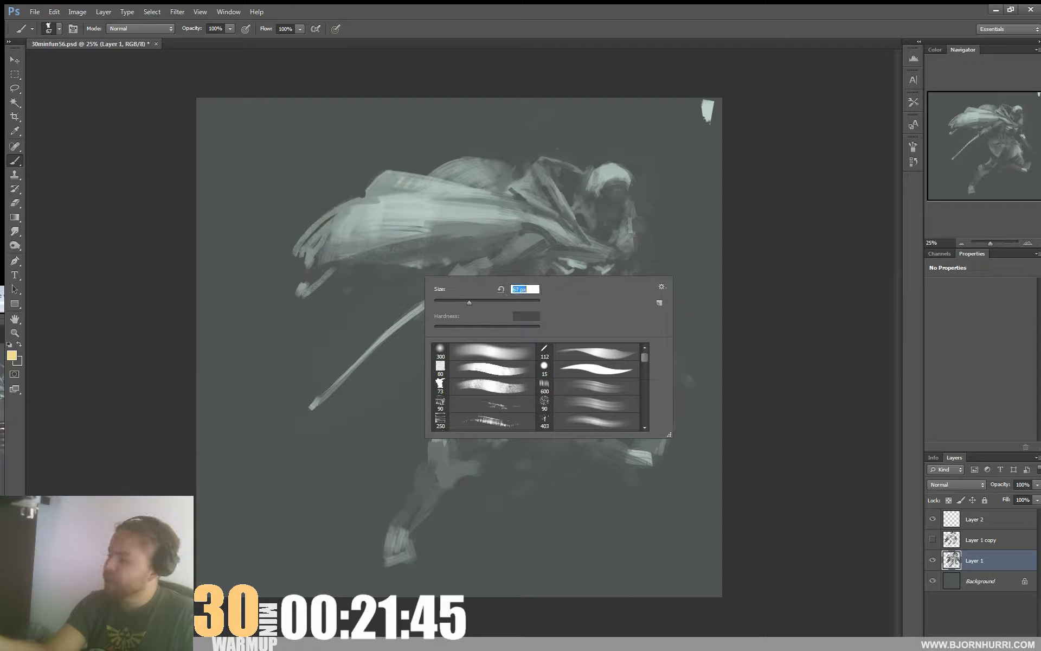
{"action": "left_click", "coordinate": [157, 336]}
{"action": "key", "text": "ctrl+shift+alt+n"}
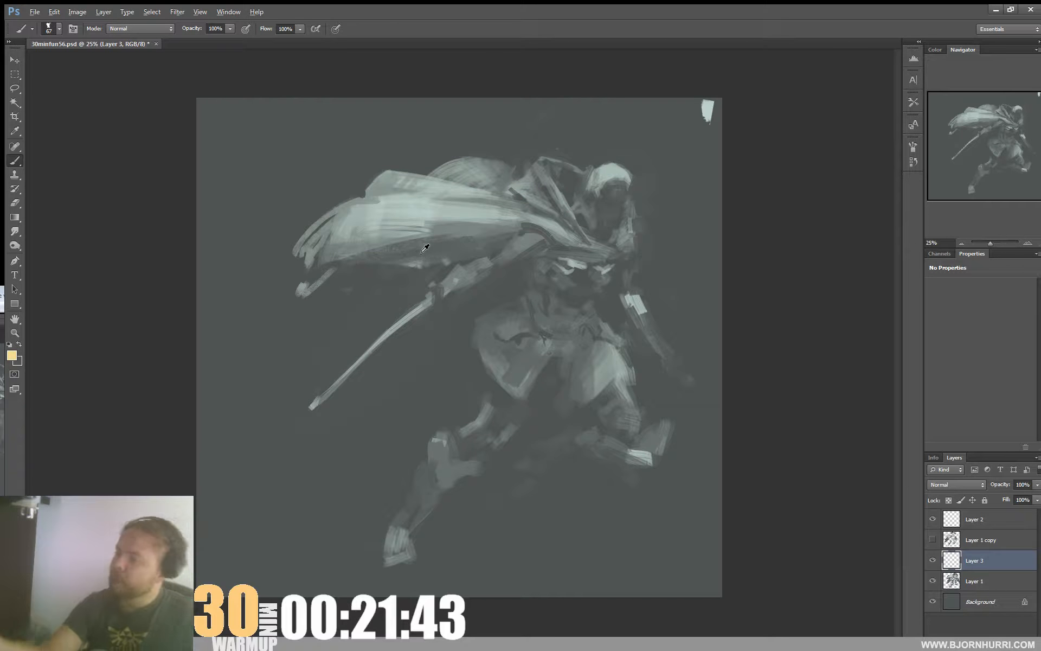
{"action": "left_click", "coordinate": [447, 247], "text": "alt"}
{"action": "left_click_drag", "start_coordinate": [324, 283], "coordinate": [277, 311]}
{"action": "left_click_drag", "start_coordinate": [309, 229], "coordinate": [231, 325]}
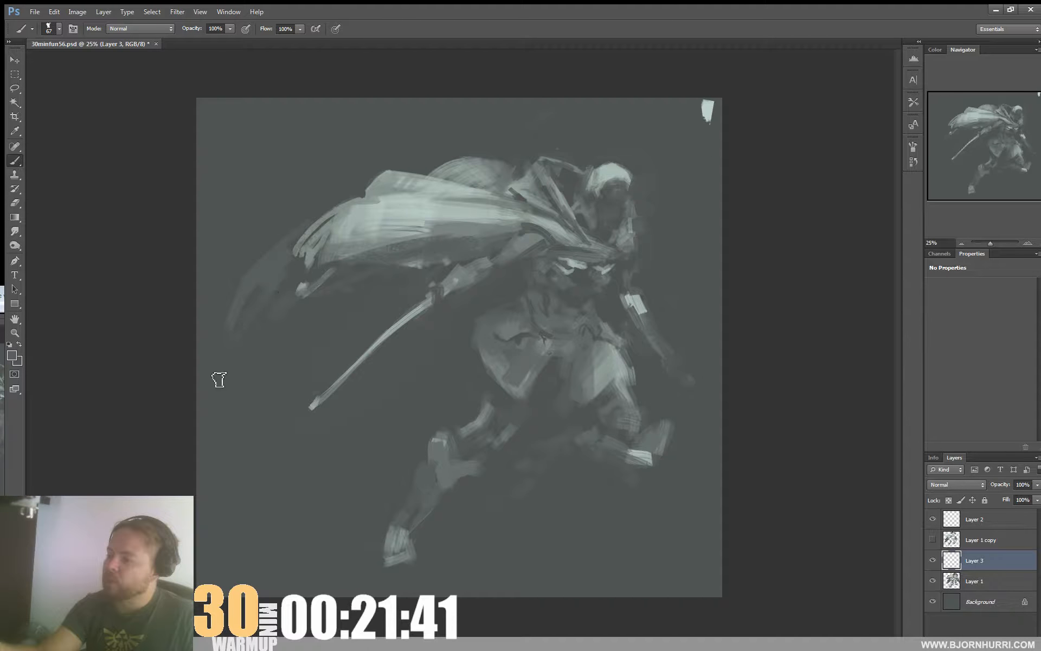
{"action": "mouse_move", "coordinate": [285, 292]}
{"action": "left_mouse_down"}
{"action": "mouse_move", "coordinate": [333, 279]}
{"action": "mouse_move", "coordinate": [271, 288]}
{"action": "mouse_move", "coordinate": [307, 282]}
{"action": "left_mouse_up"}
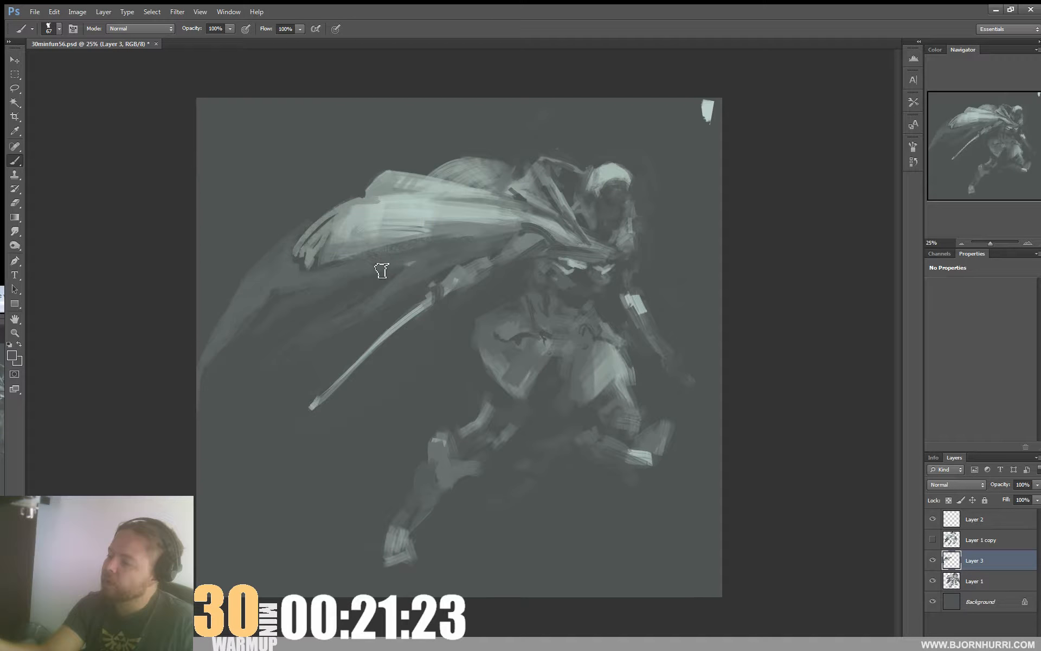
Step: Reduce the brush to 23 px and add small fold details where the light cape meets the trailing end
{"action": "right_click", "coordinate": [319, 273]}
{"action": "left_click", "coordinate": [310, 276]}
{"action": "right_click", "coordinate": [310, 276]}
{"action": "left_click", "coordinate": [341, 302]}
{"action": "left_click", "coordinate": [297, 293]}
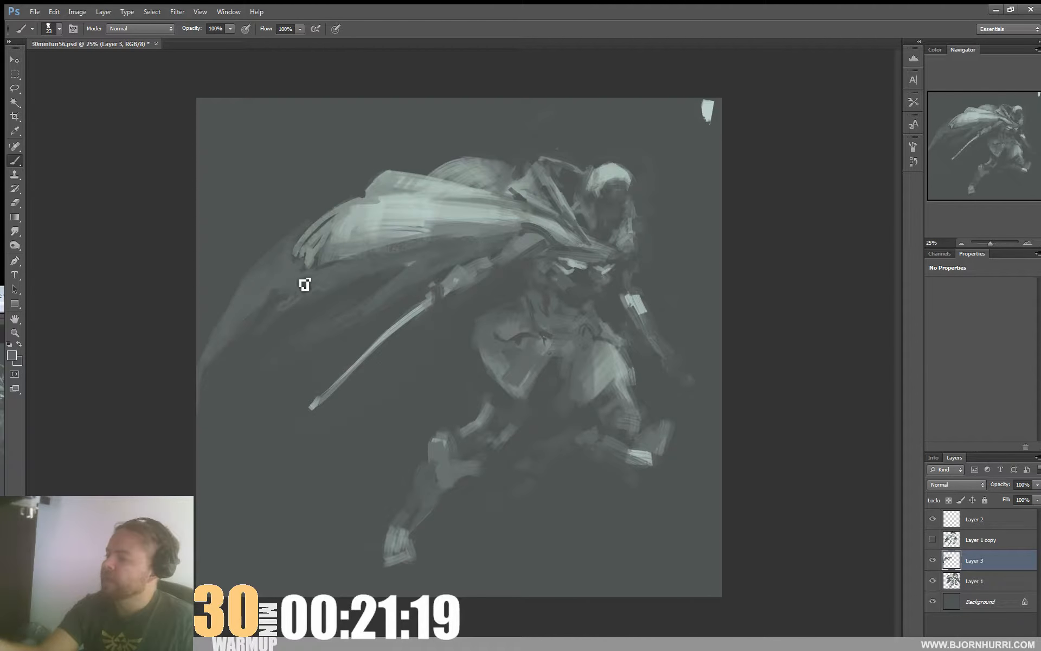
Step: Soften the cape's light outer edge with a sampled tone and add dark speckled texture with a 187 px brush
{"action": "right_click", "coordinate": [369, 246]}
{"action": "left_click", "coordinate": [339, 238]}
{"action": "left_click", "coordinate": [332, 230], "text": "alt"}
{"action": "mouse_move", "coordinate": [320, 214]}
{"action": "left_mouse_down"}
{"action": "mouse_move", "coordinate": [303, 228]}
{"action": "mouse_move", "coordinate": [351, 202]}
{"action": "left_mouse_up"}
{"action": "right_click", "coordinate": [478, 241]}
{"action": "left_click", "coordinate": [257, 215]}
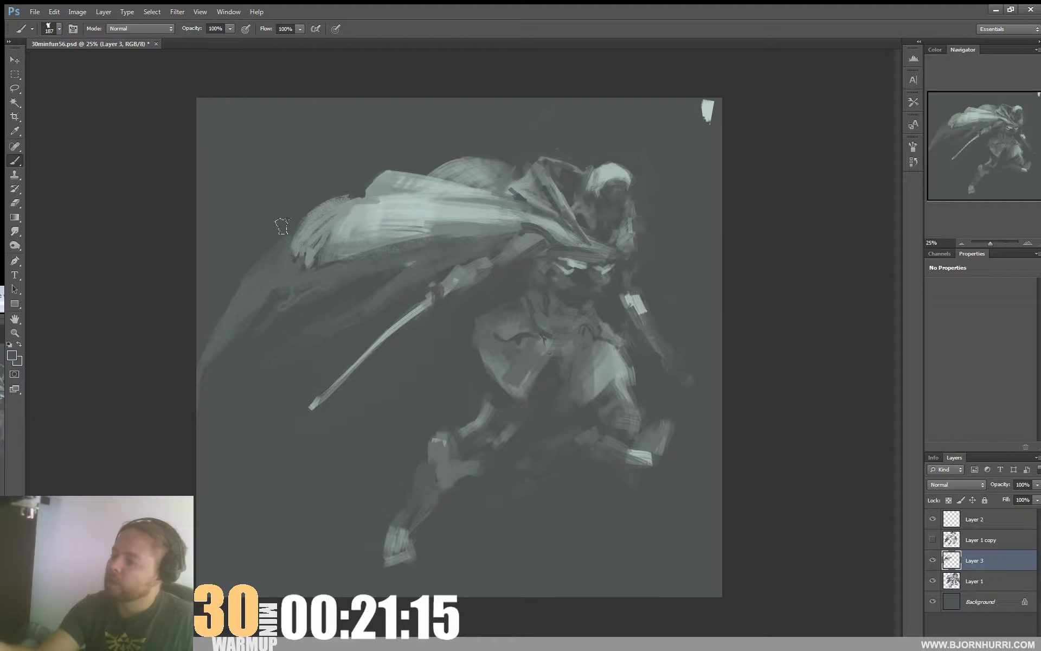
{"action": "mouse_move", "coordinate": [304, 227]}
{"action": "left_mouse_down"}
{"action": "mouse_move", "coordinate": [372, 211]}
{"action": "mouse_move", "coordinate": [300, 229]}
{"action": "mouse_move", "coordinate": [390, 220]}
{"action": "left_mouse_up"}
Step: Sample a light cape tone, set the brush to 73 px and paint long fold strokes along the cape
{"action": "left_click", "coordinate": [350, 223], "text": "alt"}
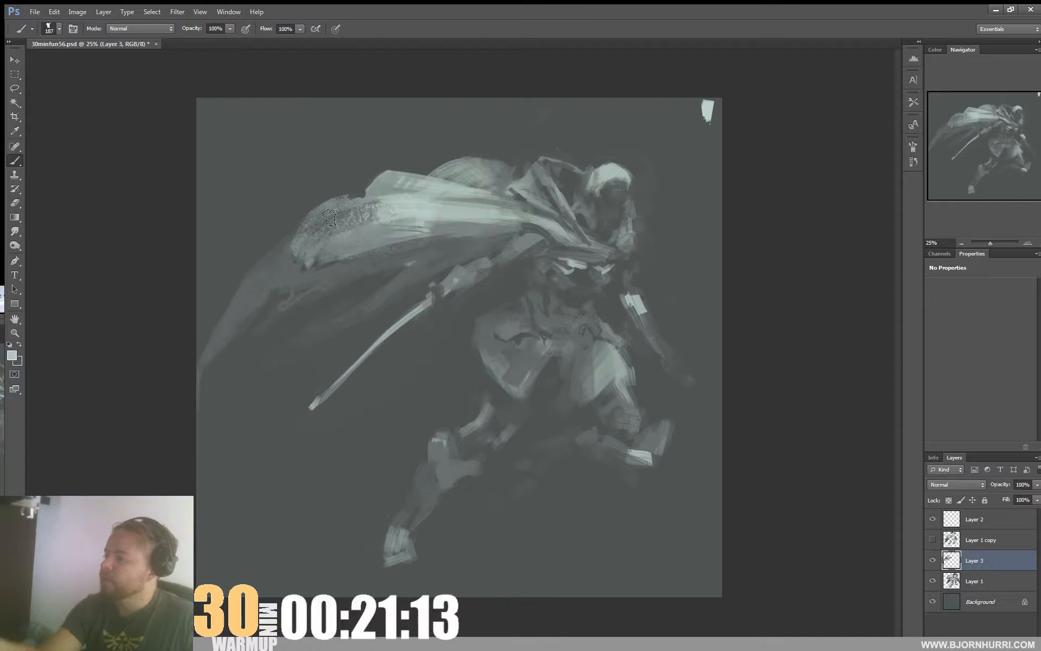
{"action": "right_click", "coordinate": [418, 238]}
{"action": "type", "text": "73"}
{"action": "key", "text": "Return"}
{"action": "mouse_move", "coordinate": [324, 235]}
{"action": "left_mouse_down"}
{"action": "mouse_move", "coordinate": [400, 232]}
{"action": "mouse_move", "coordinate": [308, 260]}
{"action": "mouse_move", "coordinate": [472, 231]}
{"action": "left_mouse_up"}
{"action": "left_click_drag", "start_coordinate": [341, 256], "coordinate": [429, 241]}
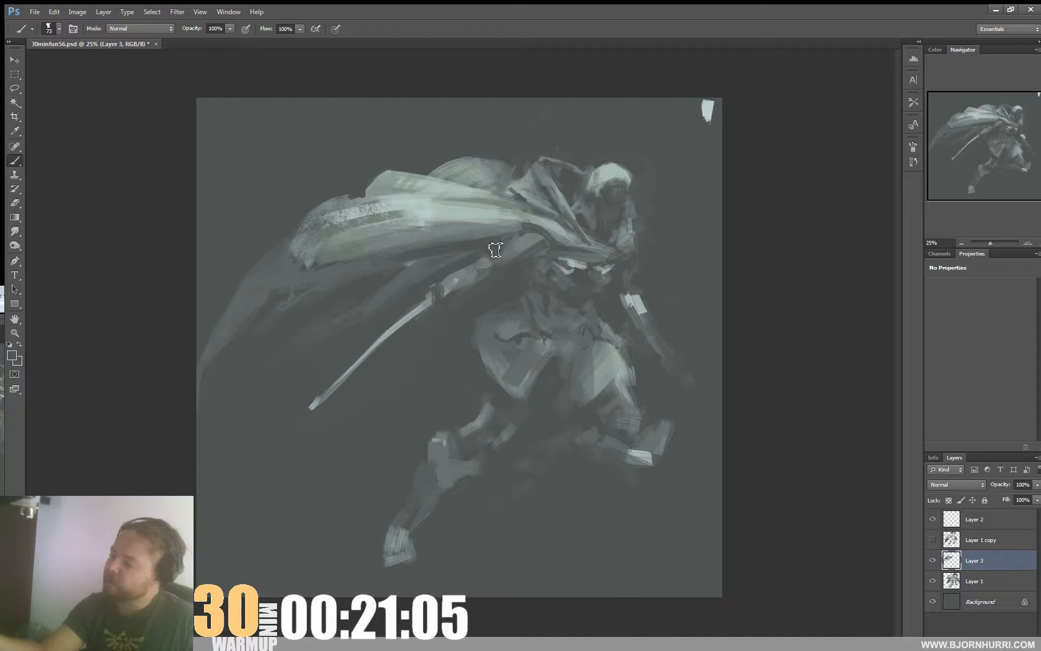
Step: Reduce the brush to 39 px and paint dim folds across the lower trailing cape and around the sword arm's shoulder
{"action": "right_click", "coordinate": [450, 273]}
{"action": "left_click_drag", "start_coordinate": [495, 300], "coordinate": [484, 300]}
{"action": "left_click", "coordinate": [449, 276]}
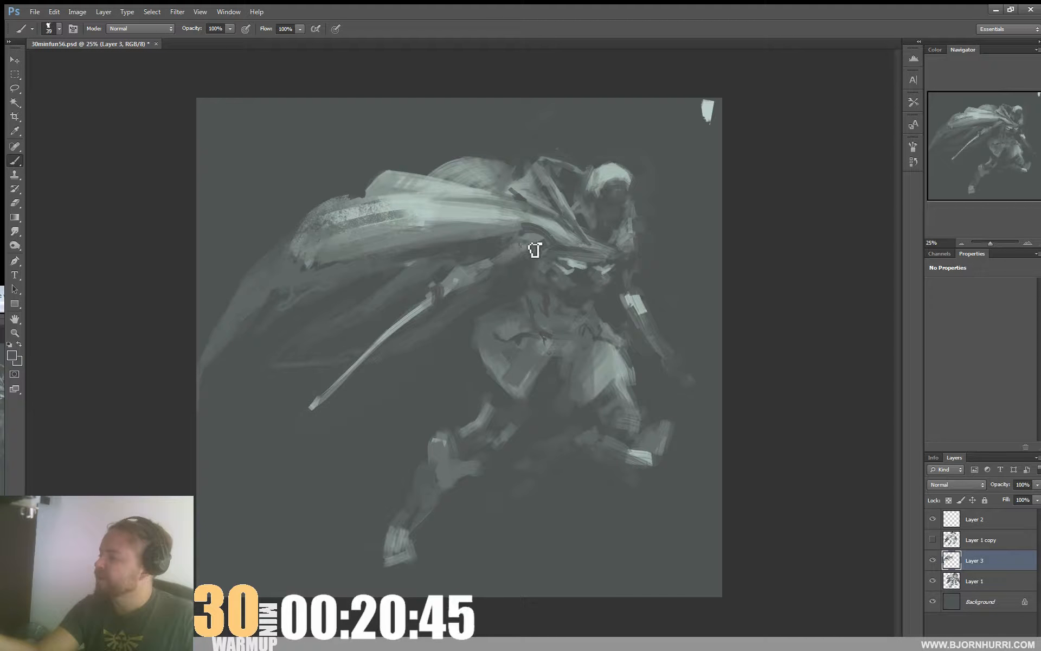
Step: Set the brush to 19 px and detail the sword arm's shoulder armor with alternating sampled light and dark tones
{"action": "right_click", "coordinate": [592, 242]}
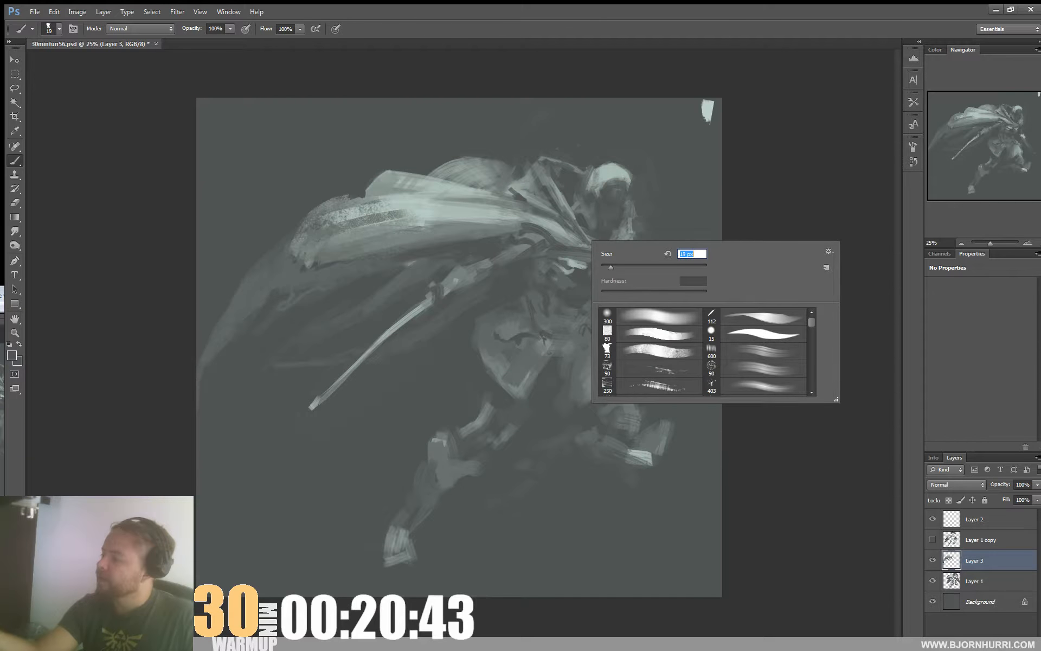
{"action": "type", "text": "19"}
{"action": "key", "text": "Return"}
{"action": "left_click", "coordinate": [535, 238], "text": "alt"}
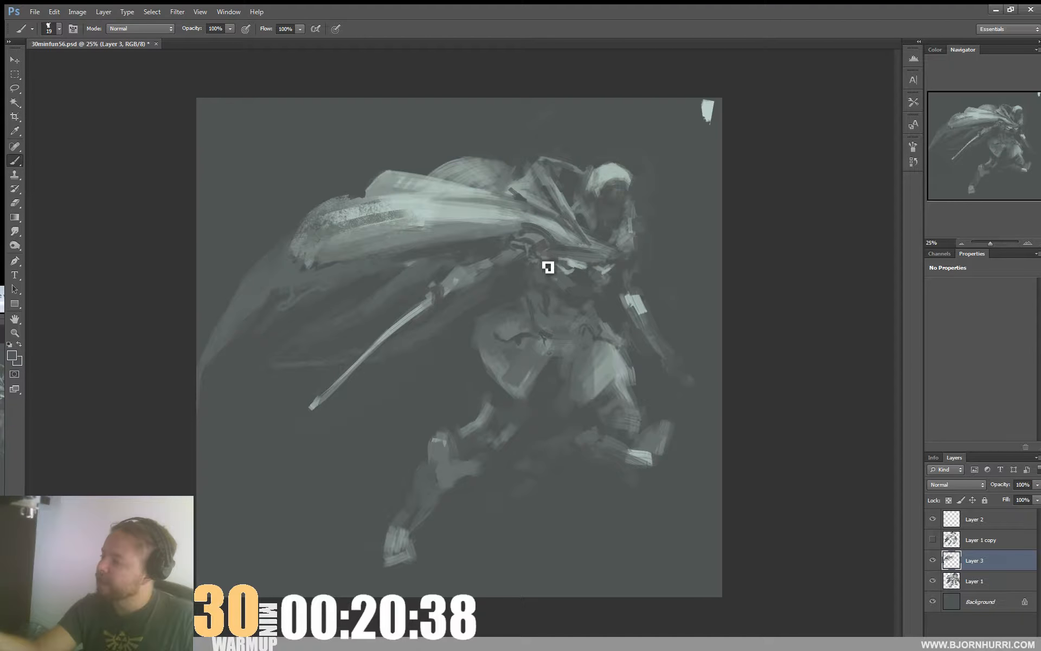
{"action": "left_click", "coordinate": [547, 227], "text": "alt"}
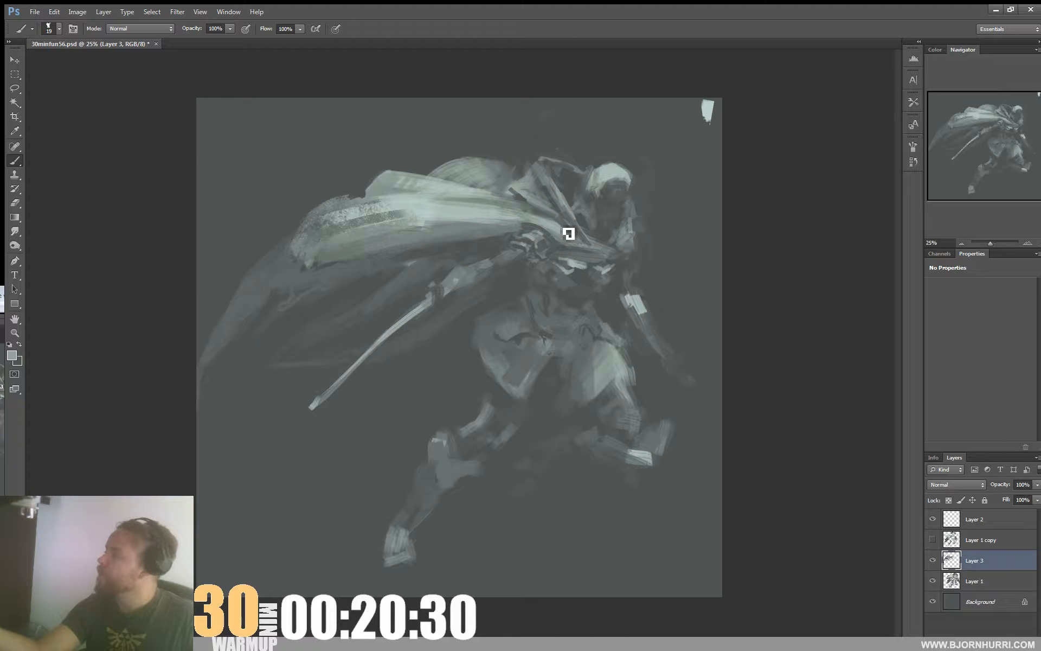
{"action": "left_click", "coordinate": [531, 247], "text": "alt"}
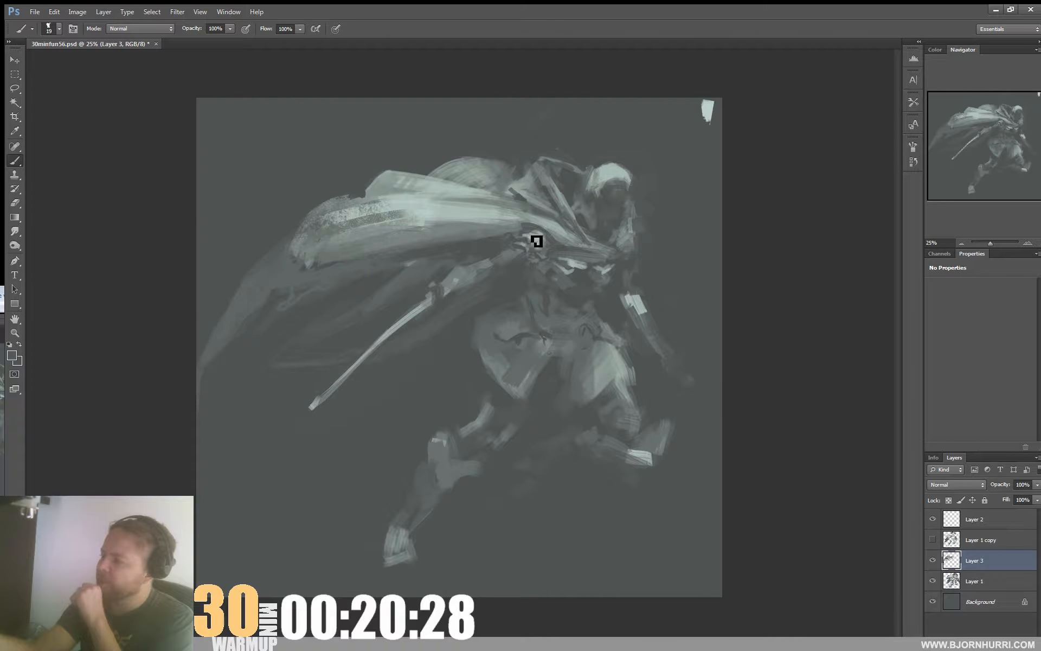
{"action": "left_click", "coordinate": [516, 241], "text": "alt"}
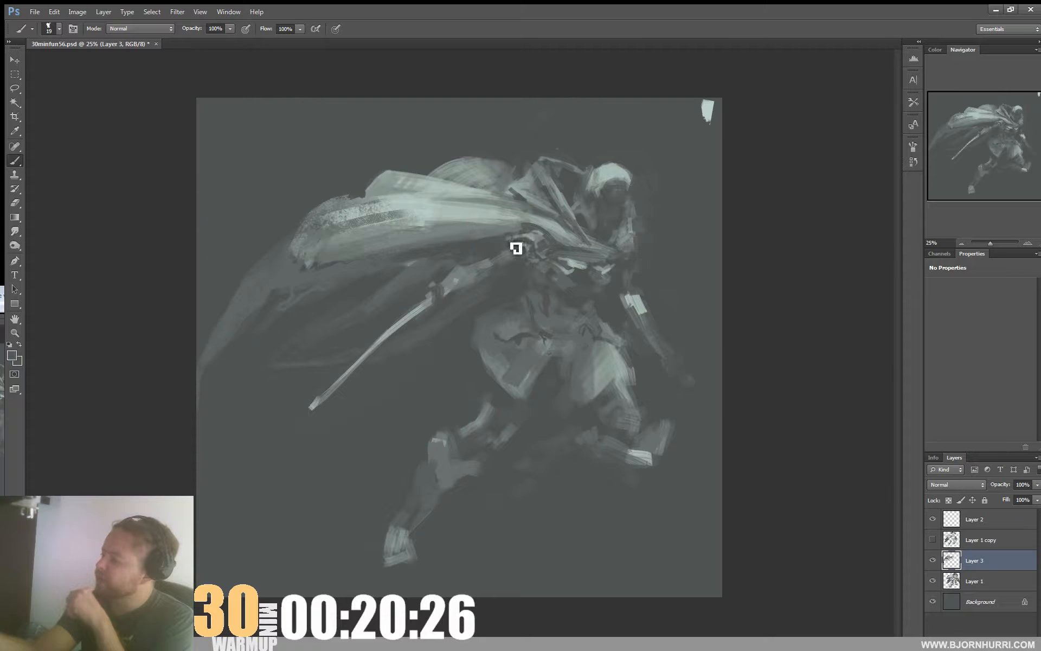
{"action": "left_click", "coordinate": [527, 238], "text": "alt"}
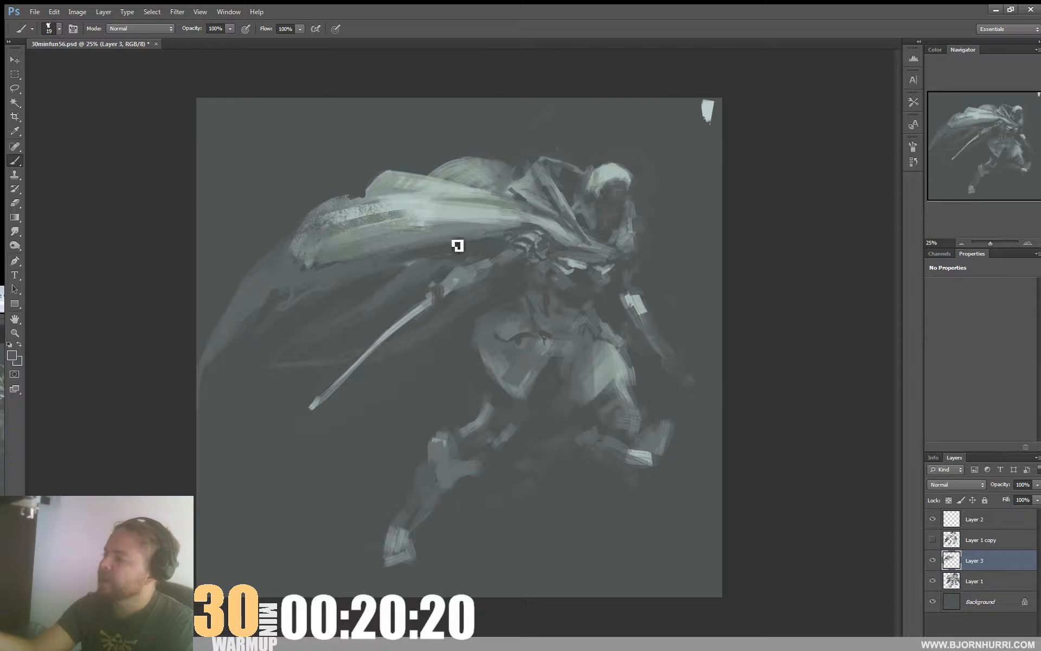
Step: Sharpen the cape folds from the collar to the mid-cape with thin strokes of sampled tones at 19 px
{"action": "left_click", "coordinate": [556, 218], "text": "alt"}
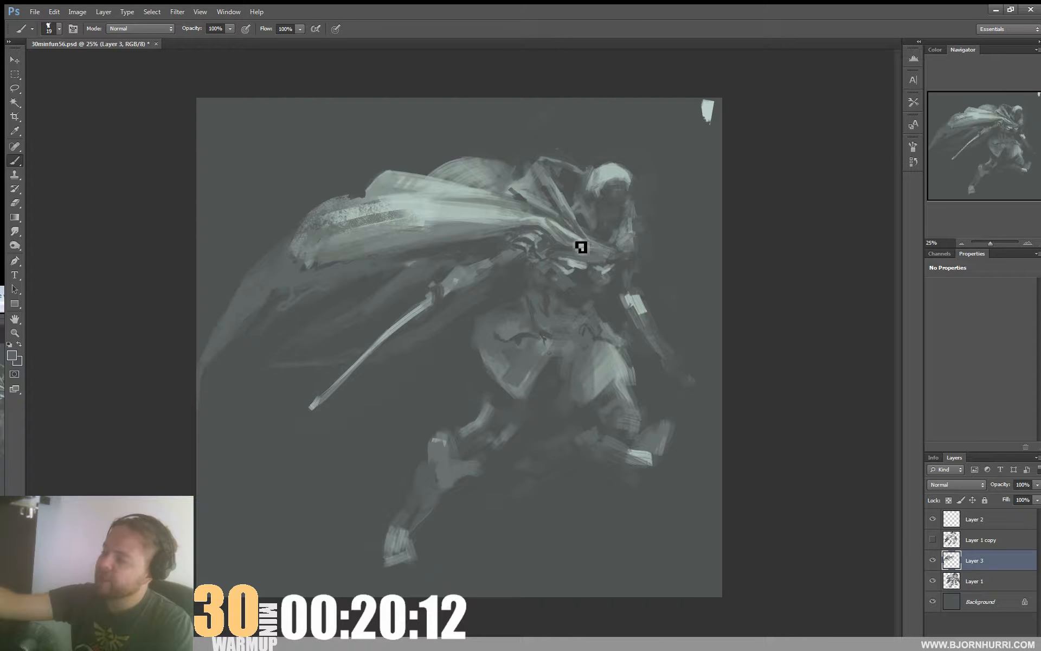
{"action": "left_click", "coordinate": [568, 228], "text": "alt"}
{"action": "left_click_drag", "start_coordinate": [549, 225], "coordinate": [561, 231]}
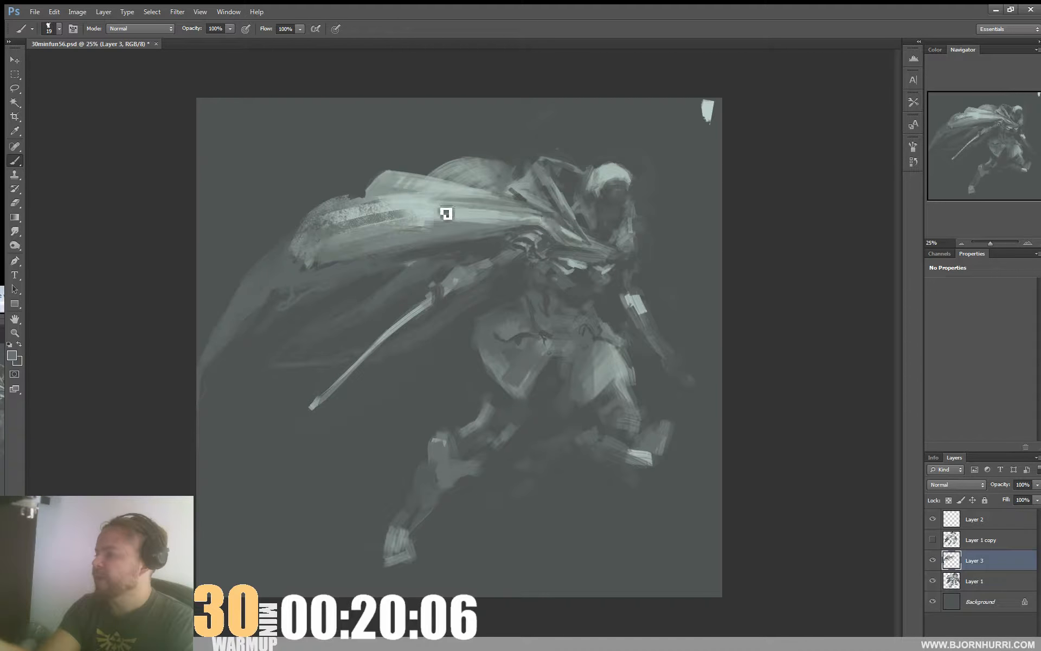
{"action": "left_click", "coordinate": [480, 209], "text": "alt"}
{"action": "left_click_drag", "start_coordinate": [408, 216], "coordinate": [530, 221]}
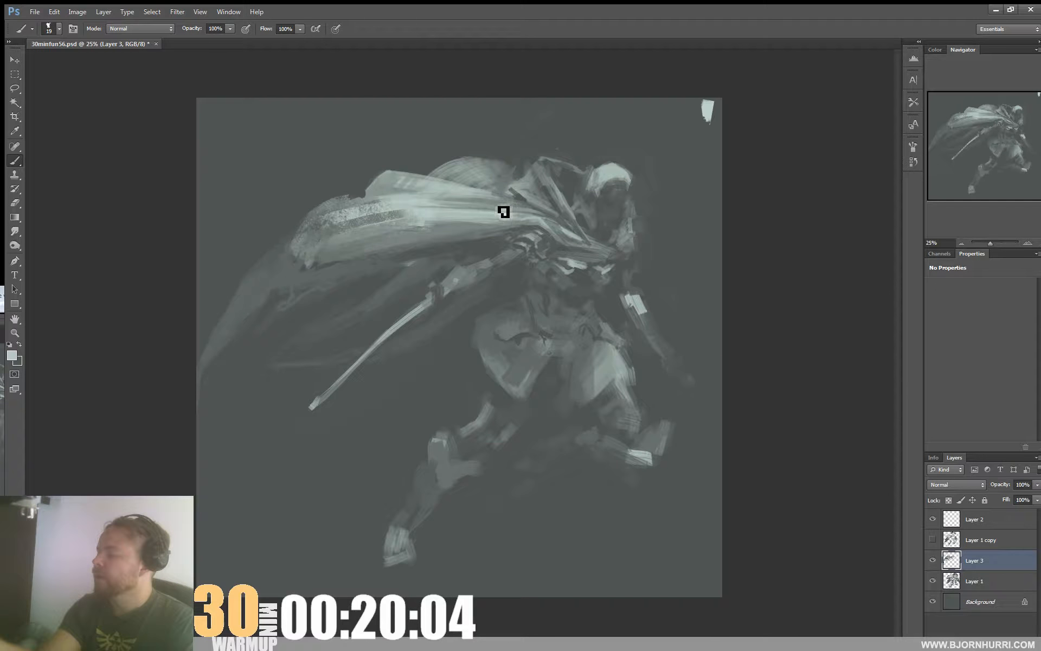
Step: Enlarge the brush to 60 px and paint ragged light tips at the cape's outer end with sampled tones
{"action": "right_click", "coordinate": [340, 263]}
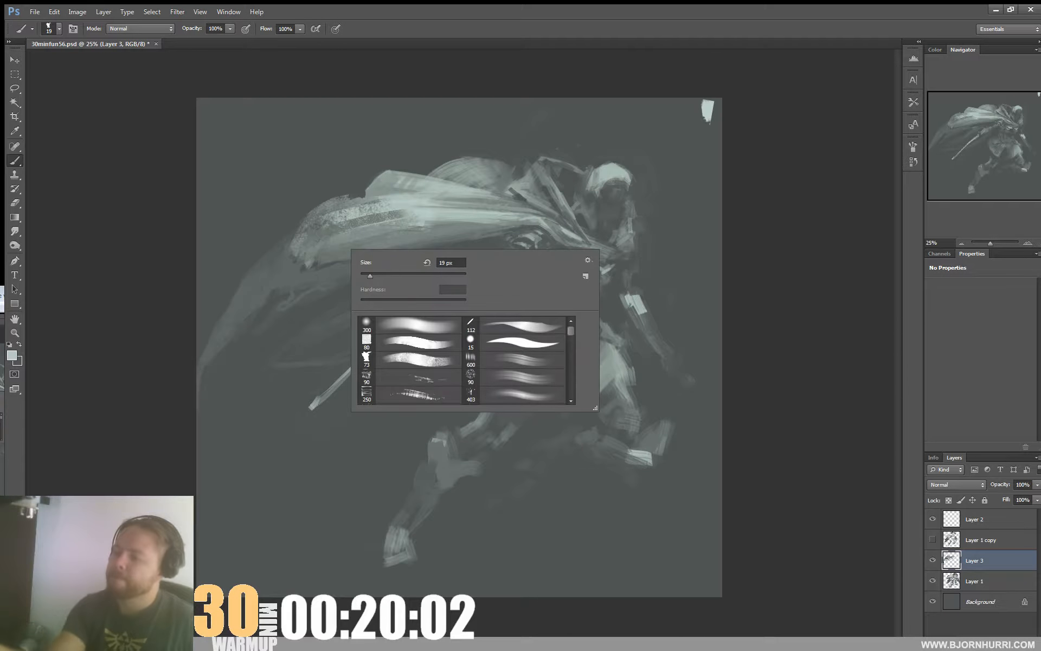
{"action": "left_click_drag", "start_coordinate": [370, 276], "coordinate": [391, 276]}
{"action": "left_click", "coordinate": [336, 231], "text": "alt"}
{"action": "left_click", "coordinate": [342, 214], "text": "alt"}
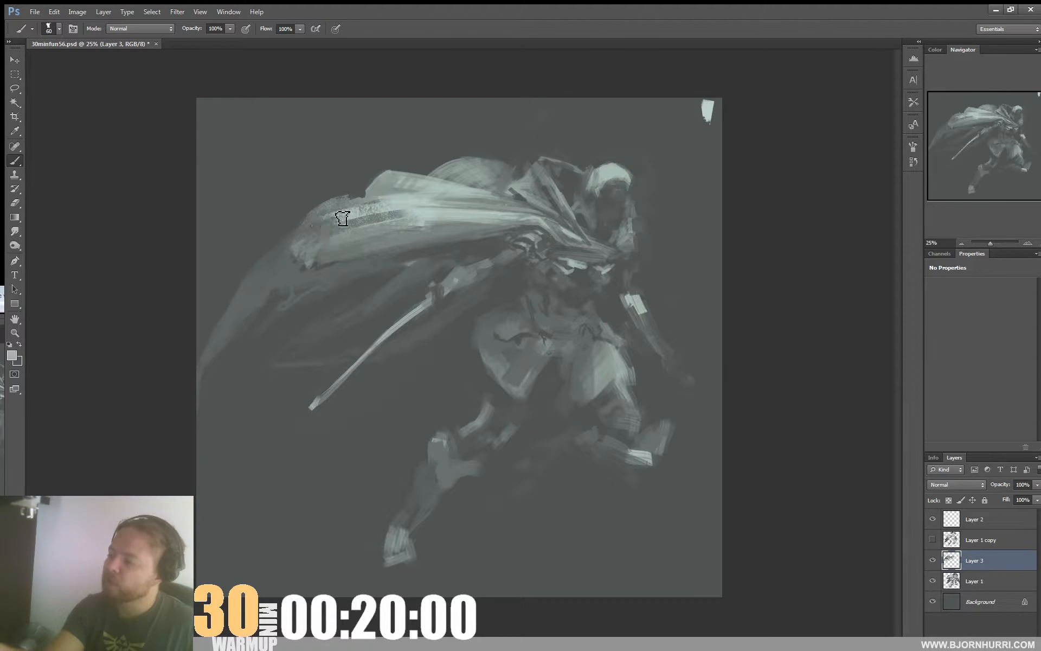
{"action": "mouse_move", "coordinate": [344, 215]}
{"action": "left_mouse_down"}
{"action": "mouse_move", "coordinate": [266, 252]}
{"action": "mouse_move", "coordinate": [290, 243]}
{"action": "mouse_move", "coordinate": [321, 256]}
{"action": "mouse_move", "coordinate": [260, 281]}
{"action": "mouse_move", "coordinate": [321, 263]}
{"action": "left_mouse_up"}
{"action": "left_click", "coordinate": [327, 257], "text": "alt"}
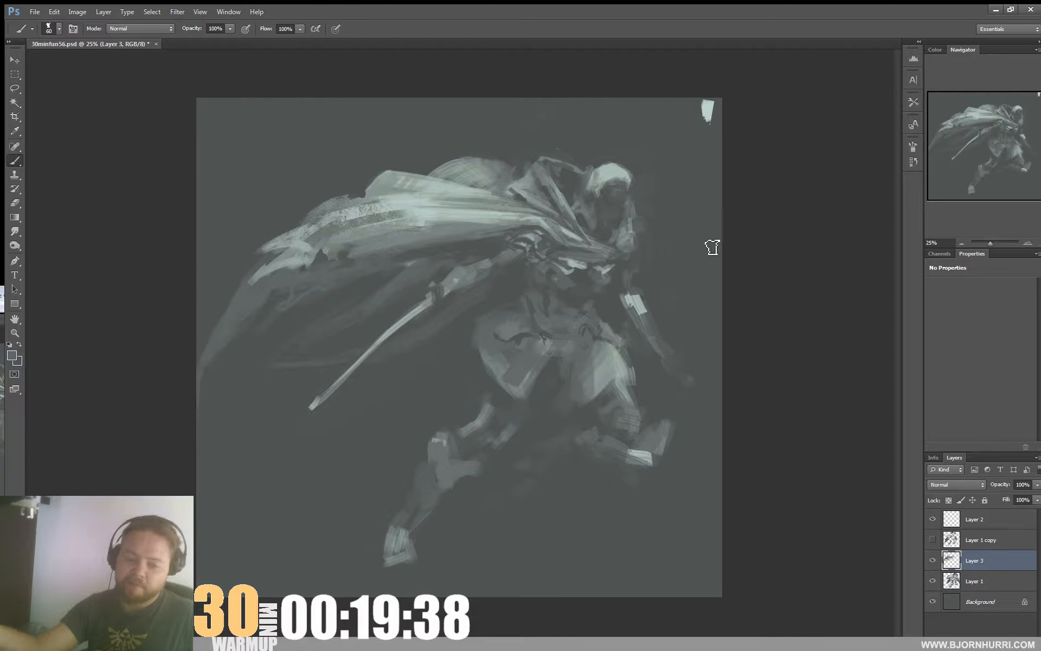
Step: Set the brush to 53 px and paint dark notches along the light cape's lower edge with a sampled tone
{"action": "left_click", "coordinate": [375, 246], "text": "alt"}
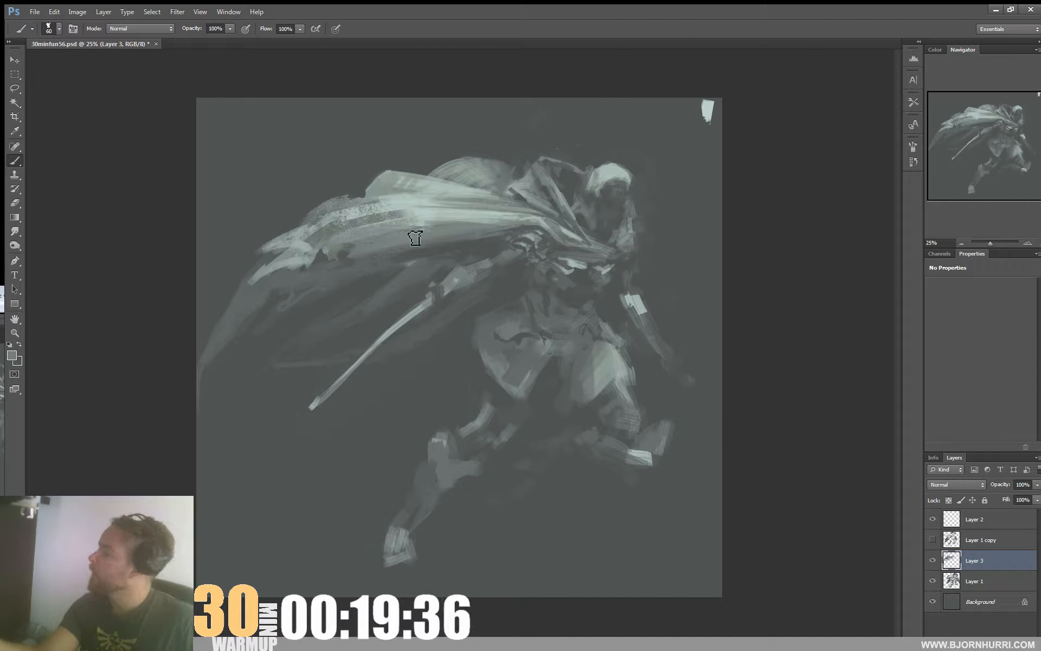
{"action": "right_click", "coordinate": [416, 235]}
{"action": "double_click", "coordinate": [433, 342]}
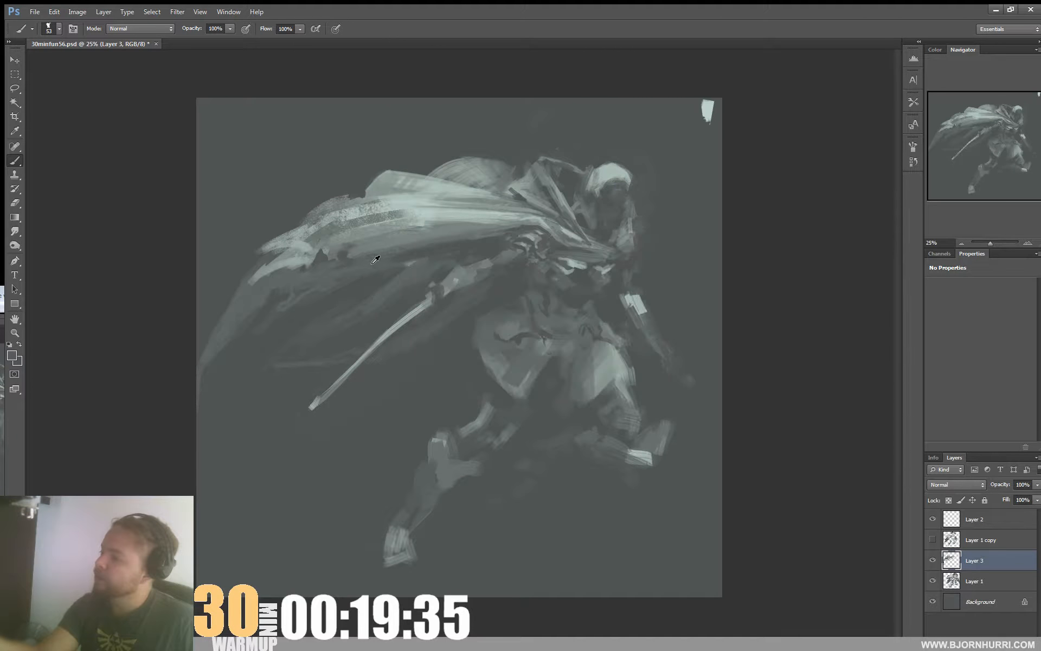
Step: Reduce the brush to 26 px and refine the cape's folds and lower edge with sampled tones up to the sword arm's shoulder
{"action": "right_click", "coordinate": [446, 246]}
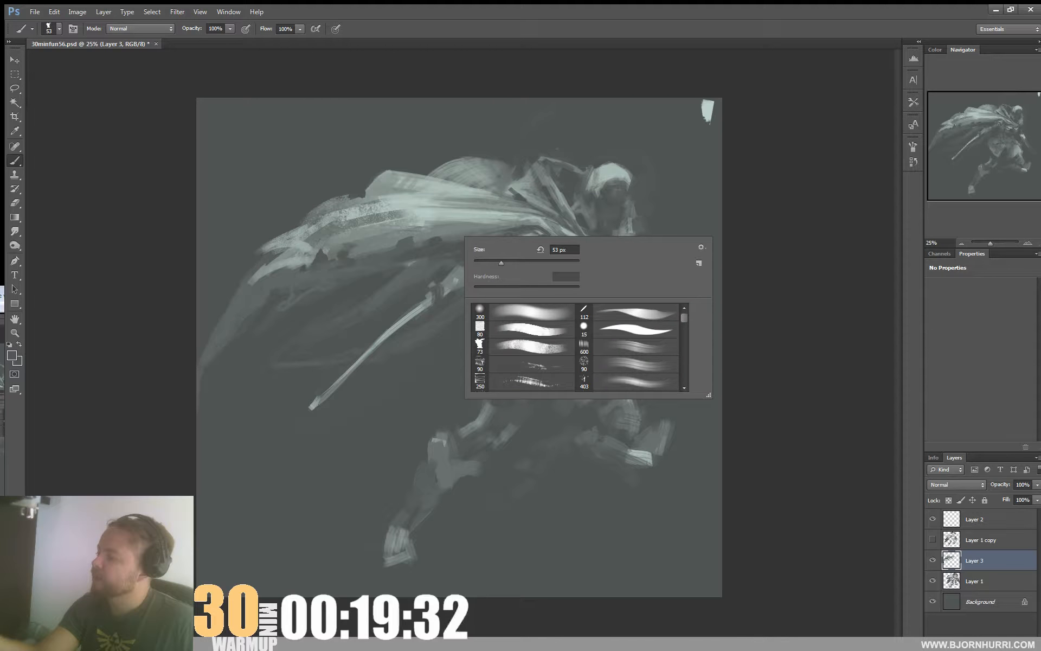
{"action": "left_click_drag", "start_coordinate": [497, 261], "coordinate": [475, 230]}
{"action": "left_click", "coordinate": [425, 240]}
{"action": "left_click", "coordinate": [407, 225], "text": "alt"}
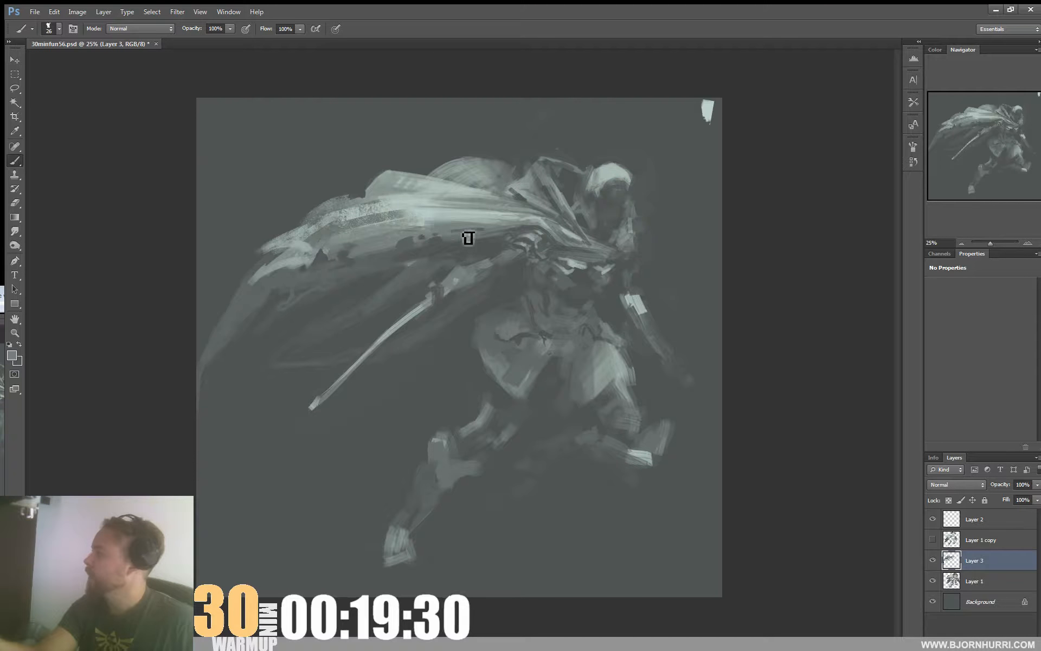
{"action": "left_click", "coordinate": [444, 225], "text": "alt"}
{"action": "left_click_drag", "start_coordinate": [356, 256], "coordinate": [518, 231]}
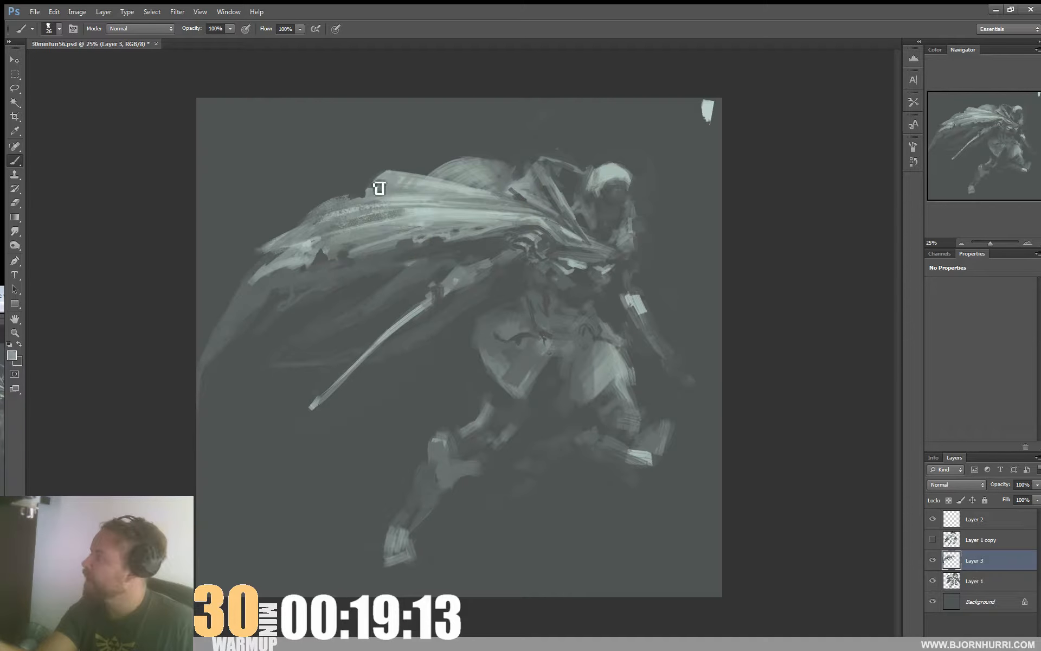
Step: Reduce the brush to 5 px, enlarge it to 11 px, and draw thin frayed threads off the light cape's outer tip
{"action": "right_click", "coordinate": [413, 194]}
{"action": "type", "text": "5"}
{"action": "key", "text": "Return"}
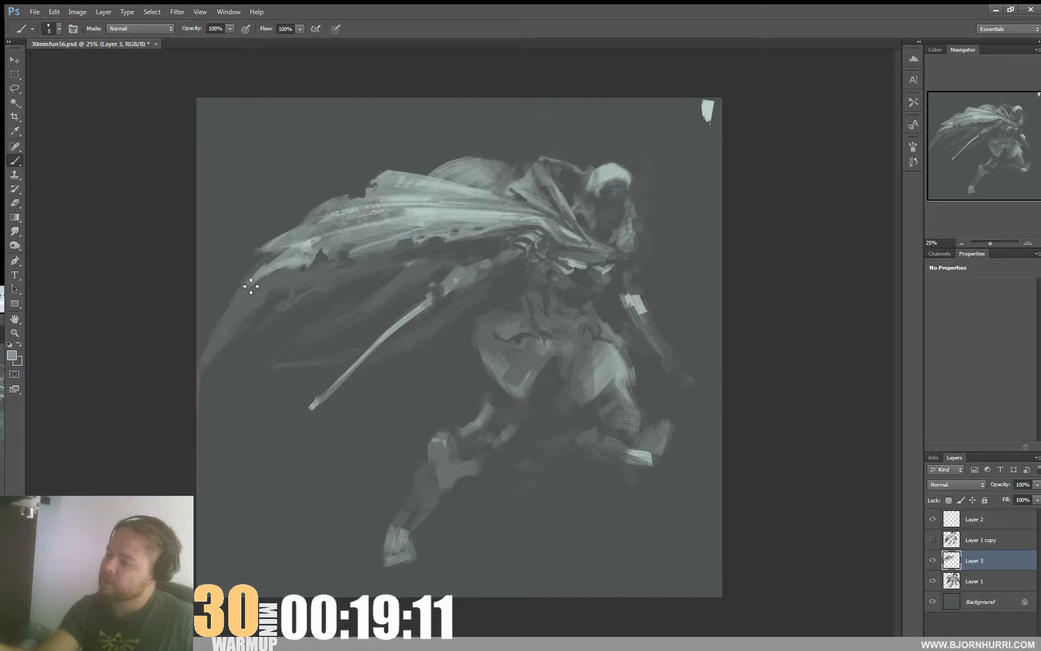
{"action": "right_click", "coordinate": [314, 299]}
{"action": "left_click_drag", "start_coordinate": [329, 326], "coordinate": [331, 326]}
{"action": "left_click", "coordinate": [248, 284]}
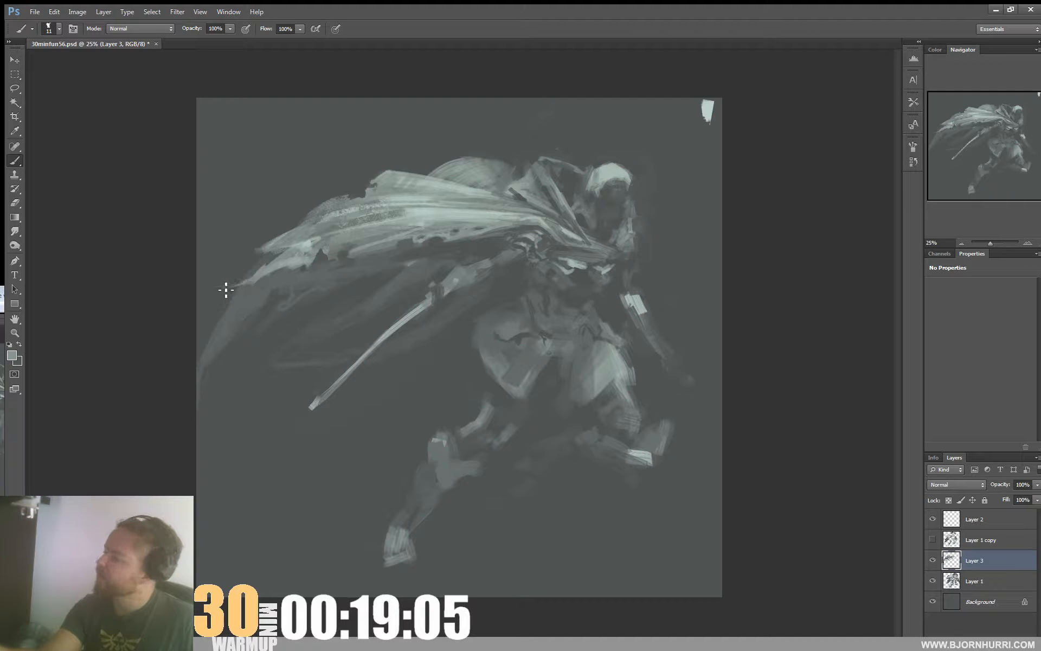
{"action": "left_click_drag", "start_coordinate": [225, 289], "coordinate": [214, 292]}
Step: Set the brush to 25 px and paint tattered edges and folds on the cape's shaded underside with sampled tones
{"action": "right_click", "coordinate": [288, 293]}
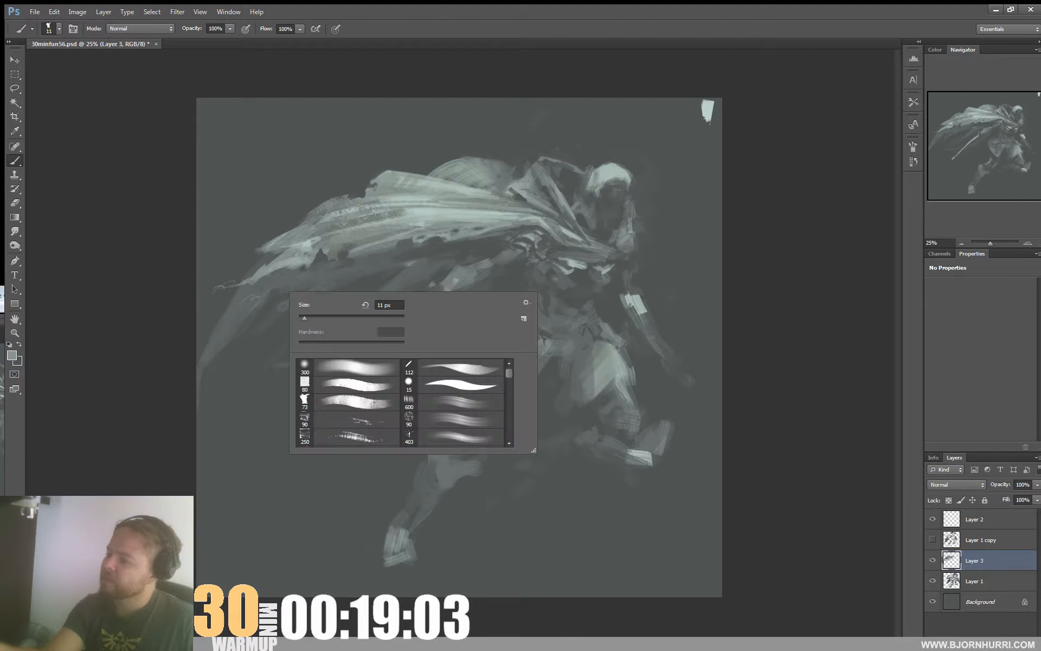
{"action": "double_click", "coordinate": [388, 302]}
{"action": "type", "text": "25"}
{"action": "key", "text": "Return"}
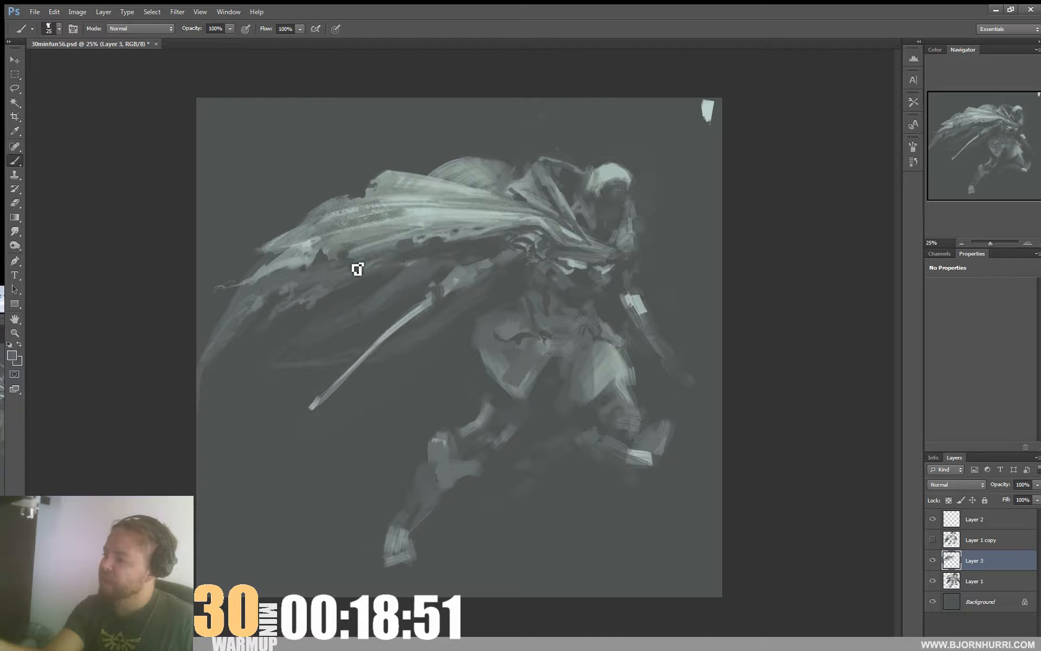
{"action": "mouse_move", "coordinate": [406, 246]}
{"action": "left_mouse_down"}
{"action": "mouse_move", "coordinate": [412, 237]}
{"action": "mouse_move", "coordinate": [404, 238]}
{"action": "left_mouse_up"}
{"action": "left_click", "coordinate": [420, 218], "text": "alt"}
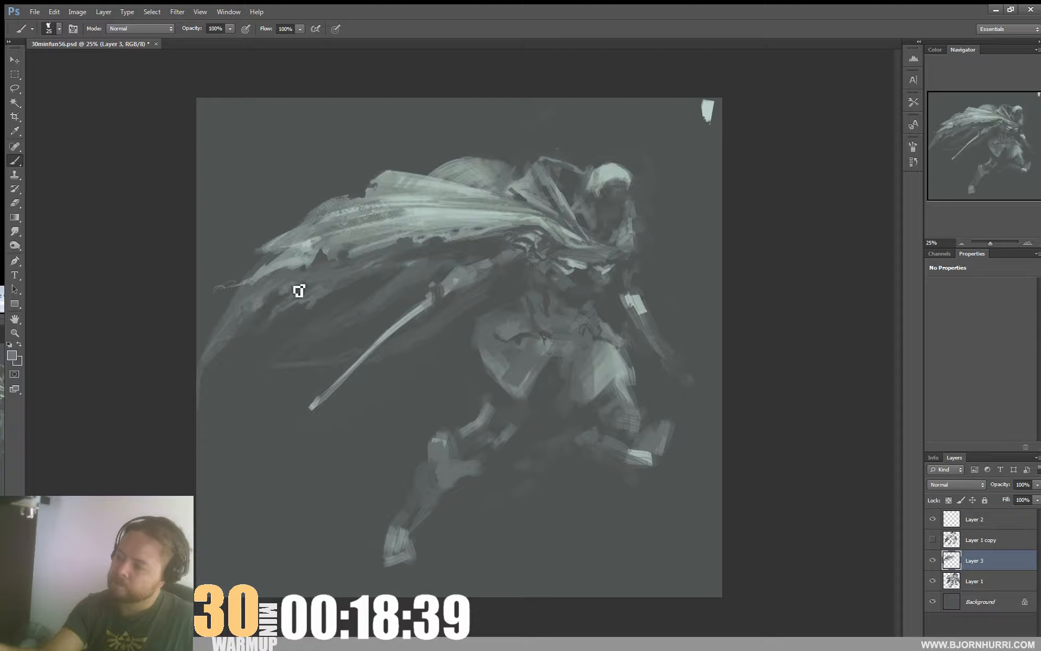
Step: Switch to the striped multi-line brush preset labelled 163 and reduce its size to 98 px
{"action": "right_click", "coordinate": [387, 306]}
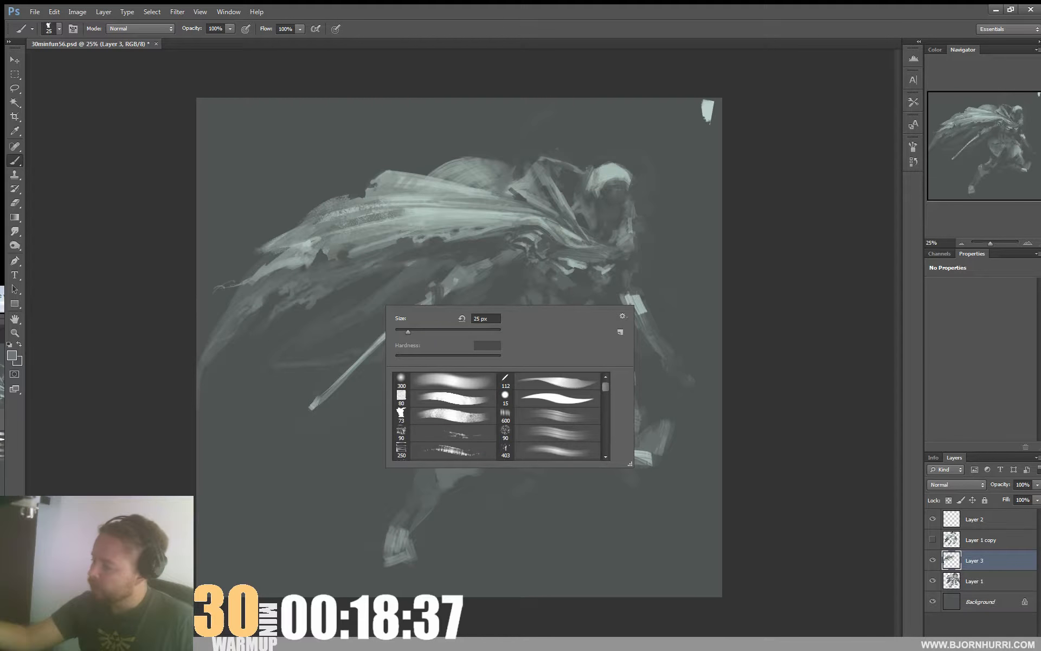
{"action": "scroll", "coordinate": [498, 415], "scroll_direction": "down", "scroll_amount": 6}
{"action": "scroll", "coordinate": [498, 415], "scroll_direction": "down", "scroll_amount": 4}
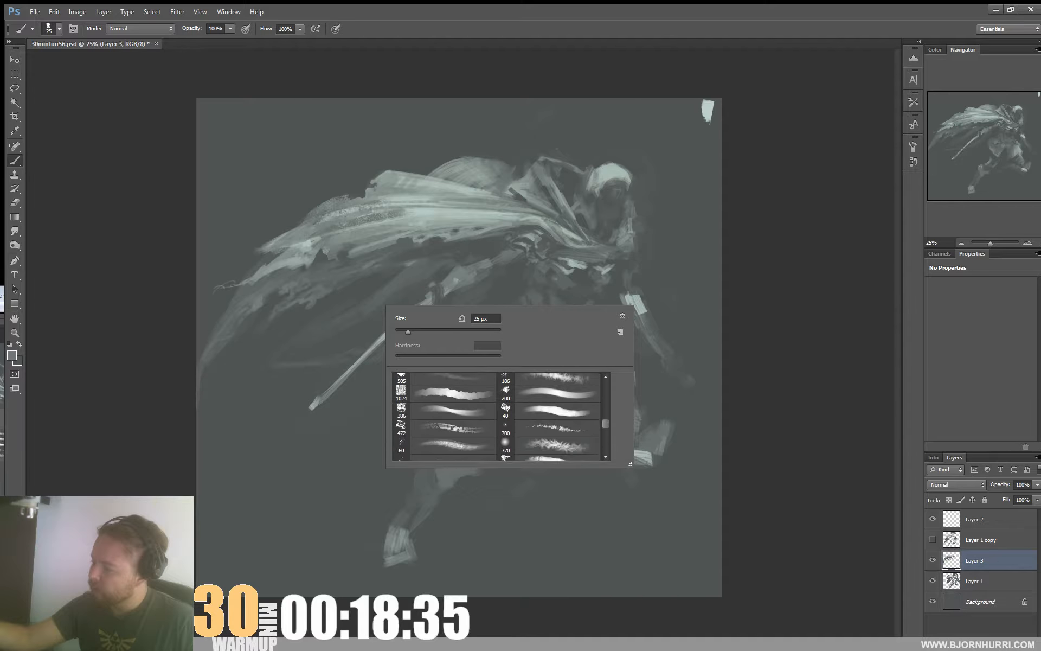
{"action": "left_click", "coordinate": [445, 400]}
{"action": "left_click", "coordinate": [445, 417]}
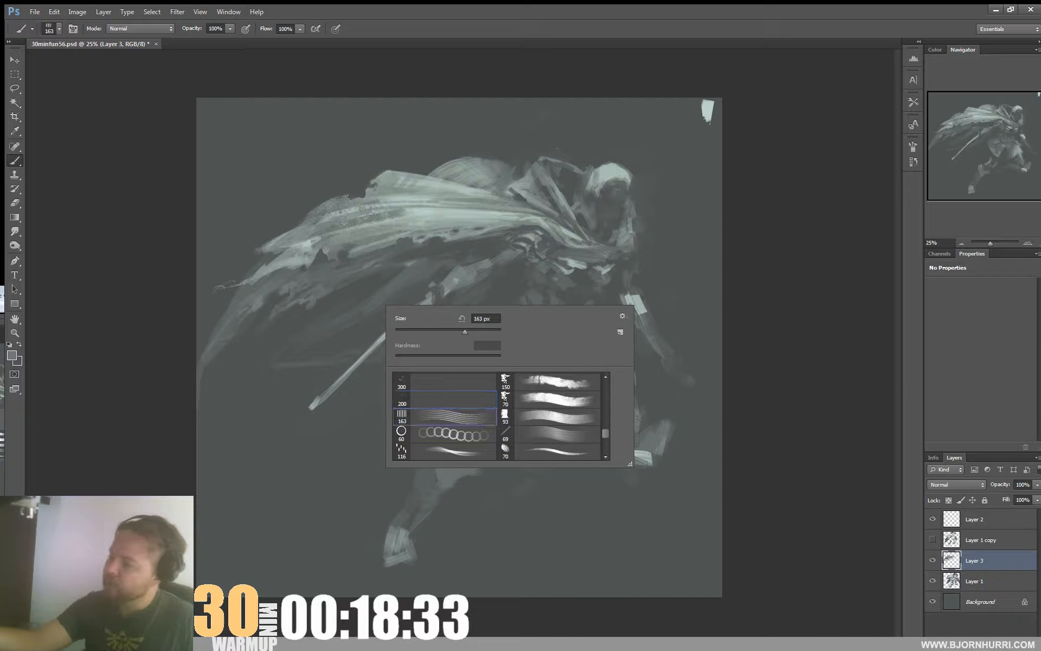
{"action": "key", "text": "Return"}
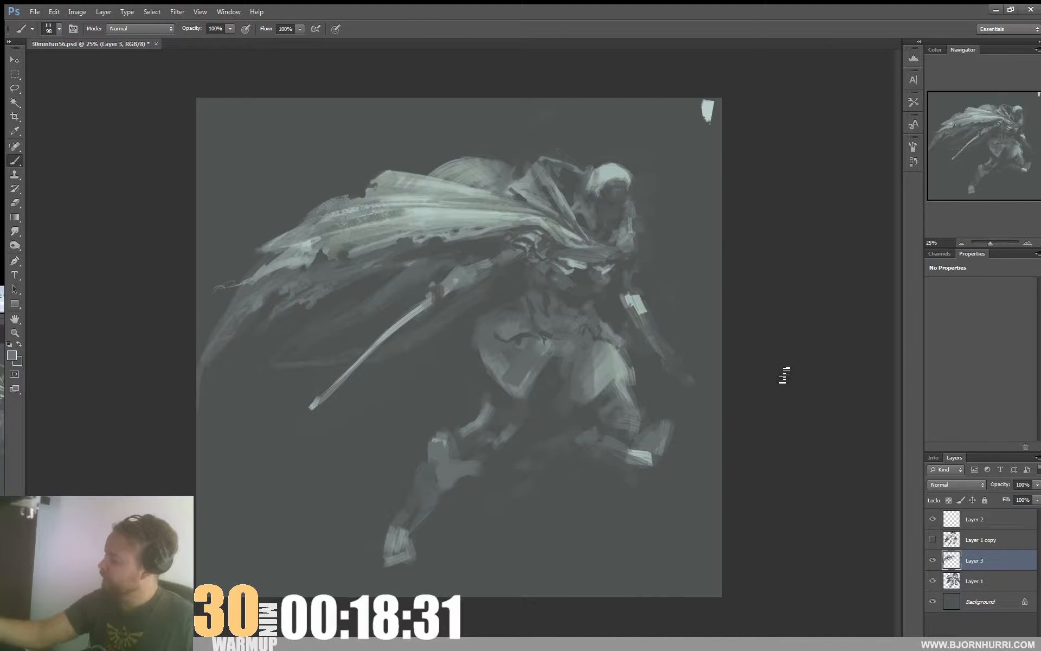
Step: Add a new layer above Layer 3 and enlarge the striped brush to 176 px
{"action": "key", "text": "ctrl+shift+alt+n"}
{"action": "right_click", "coordinate": [320, 286]}
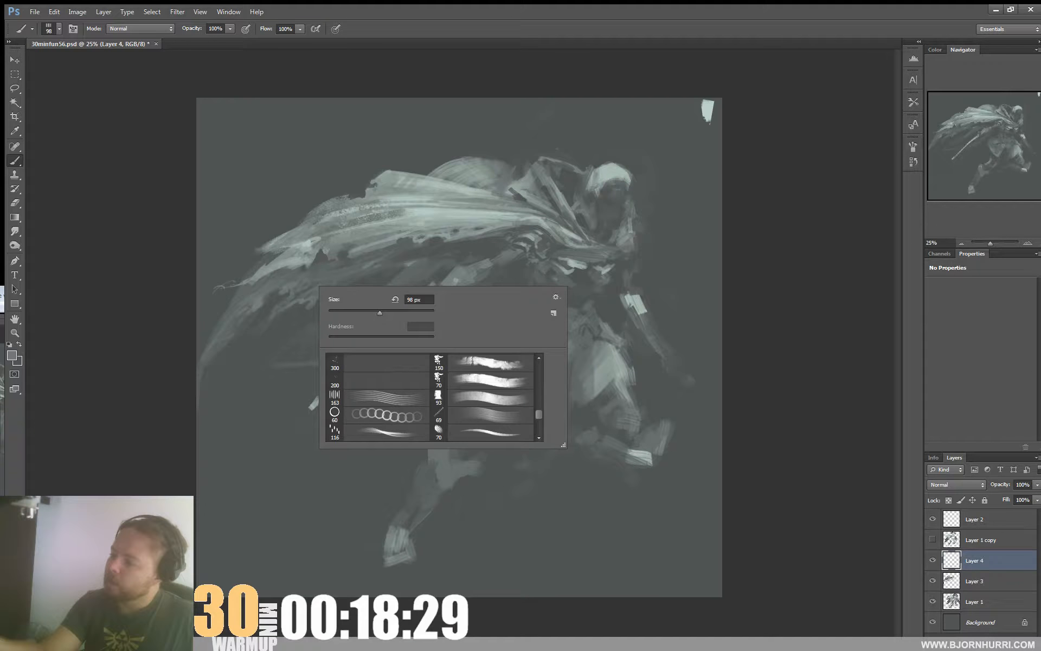
{"action": "left_click_drag", "start_coordinate": [380, 313], "coordinate": [392, 313]}
{"action": "key", "text": "Return"}
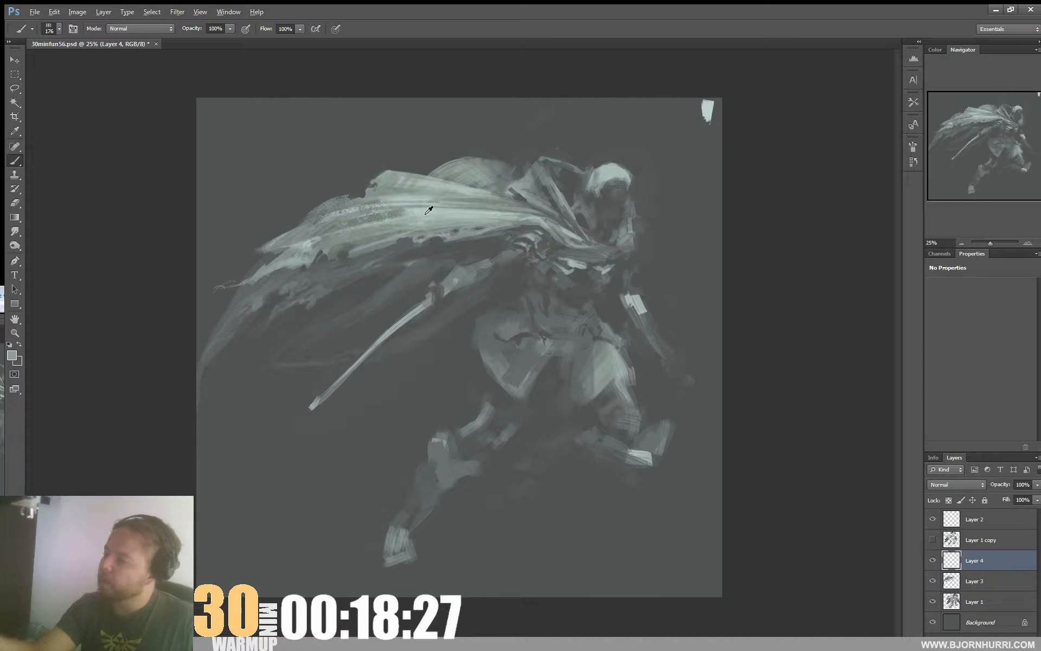
Step: Brush striped fabric texture over the light upper cape and trim the excess with the eraser at 106 px
{"action": "key", "text": "e"}
{"action": "right_click", "coordinate": [388, 233]}
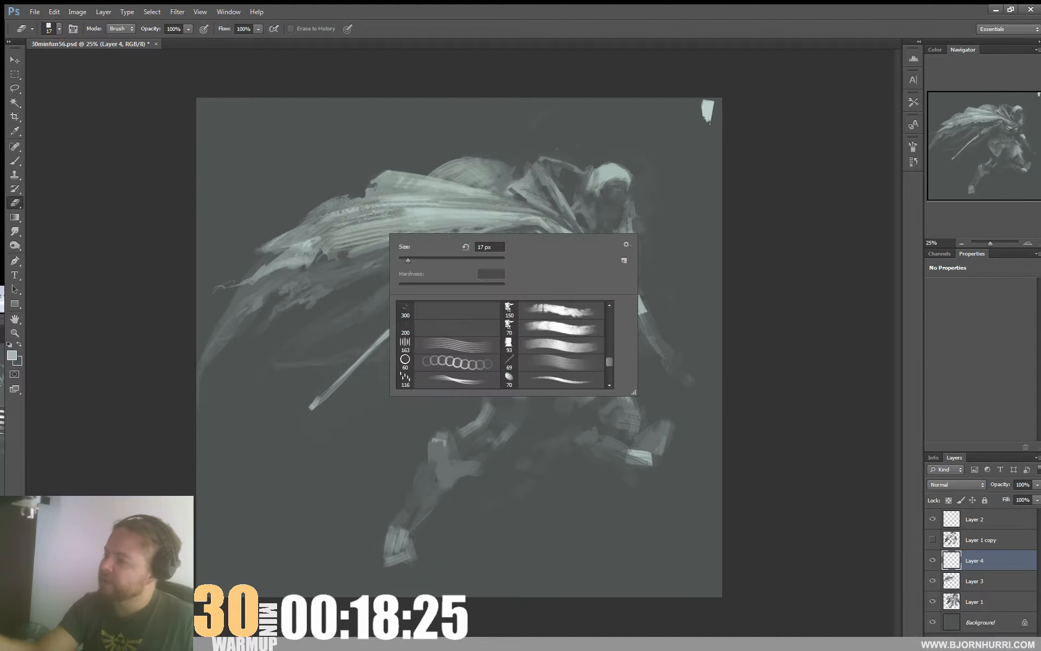
{"action": "key", "text": "Escape"}
{"action": "key", "text": "b"}
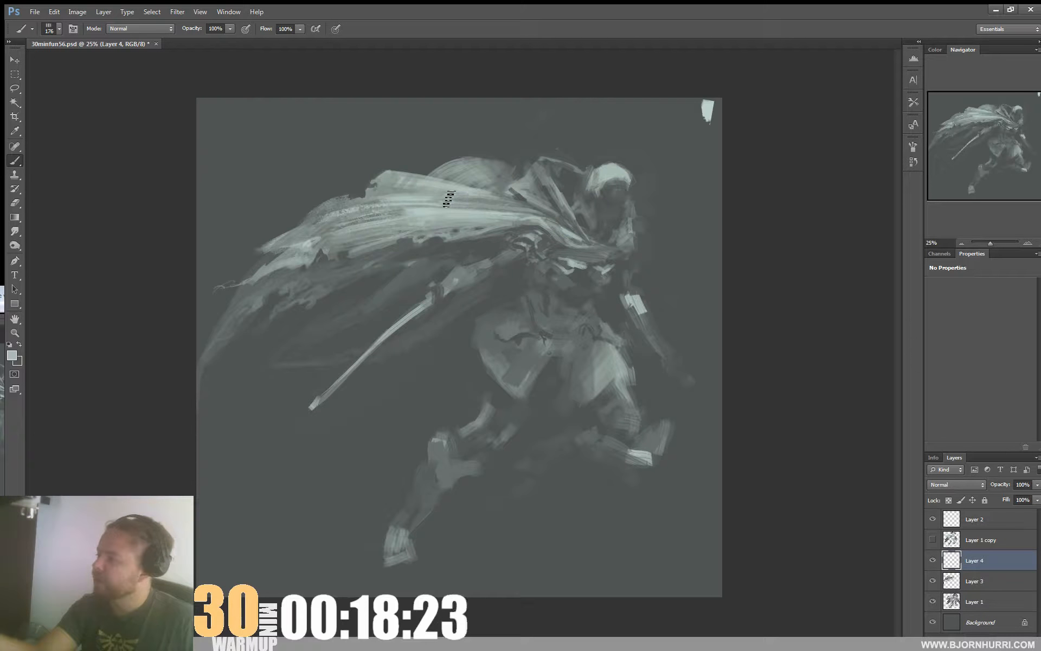
{"action": "key", "text": "e"}
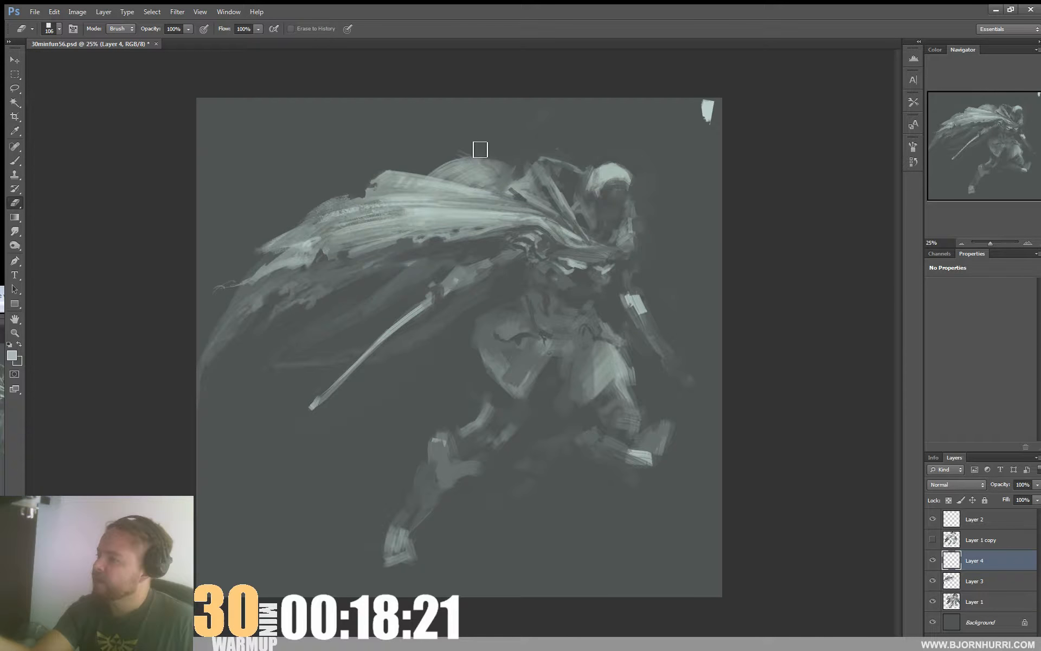
{"action": "key", "text": "b"}
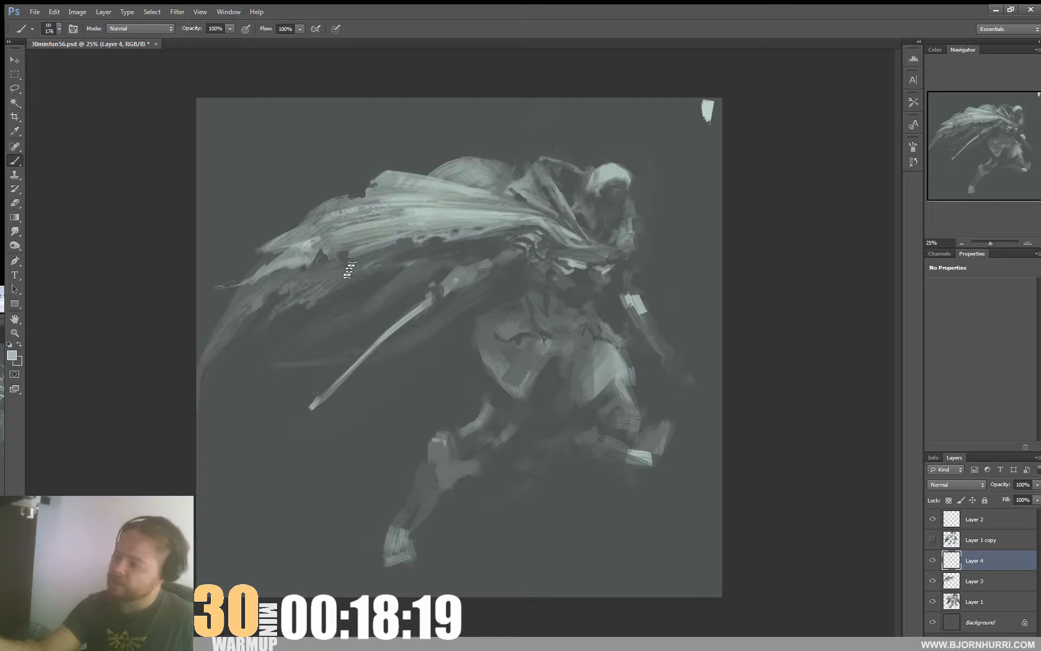
Step: Brush striped texture along the cape's dim lower folds with sampled tones, trimming it with the 106 px eraser
{"action": "left_click", "coordinate": [326, 278], "text": "alt"}
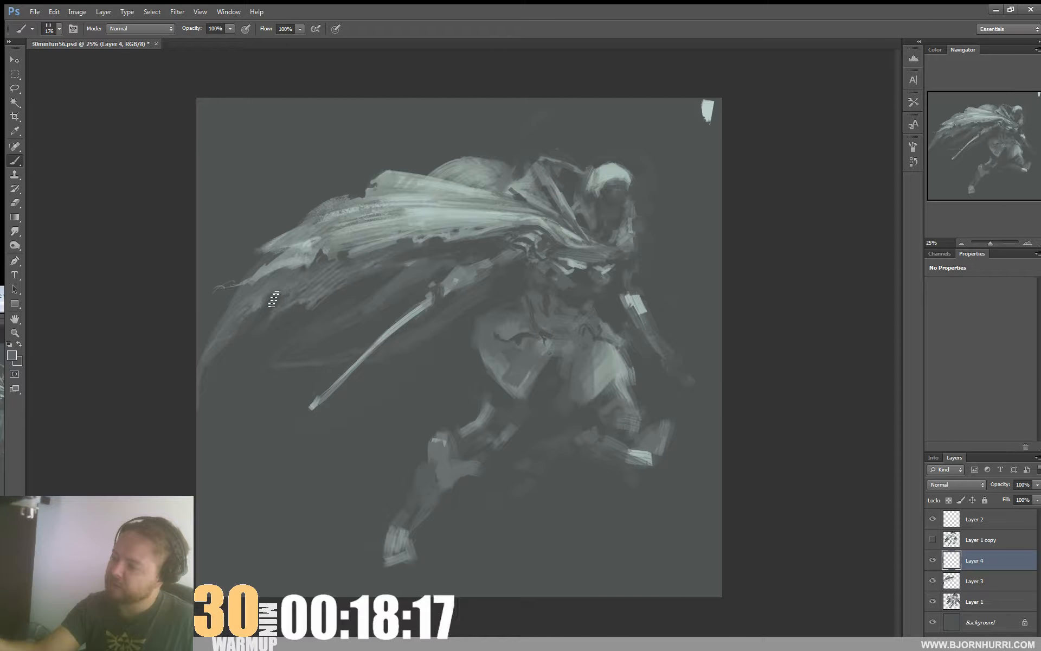
{"action": "key", "text": "e"}
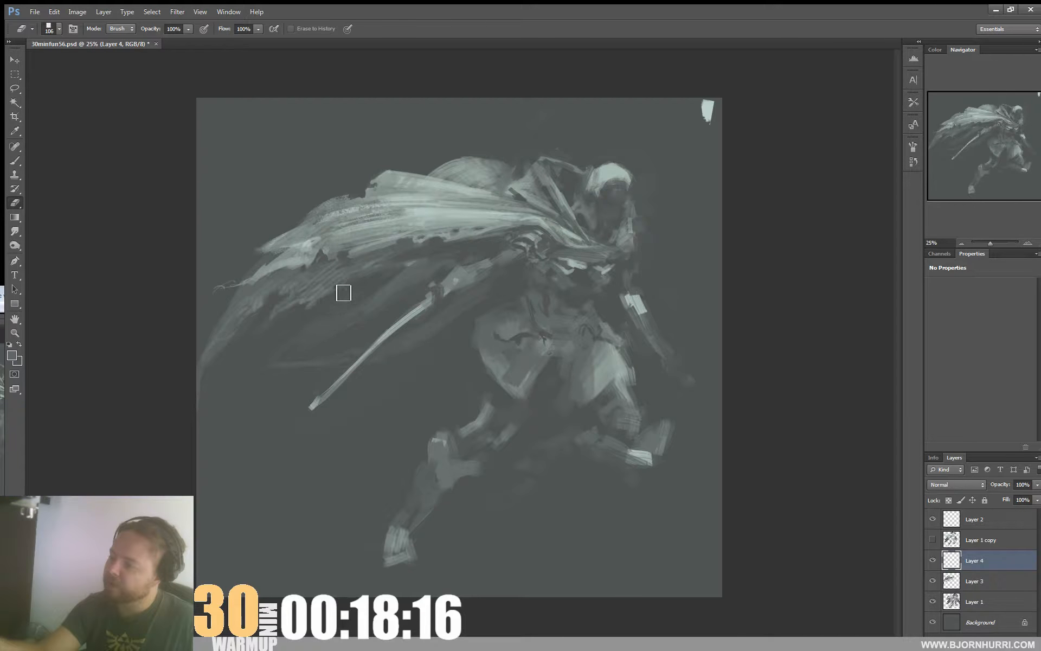
{"action": "key", "text": "b"}
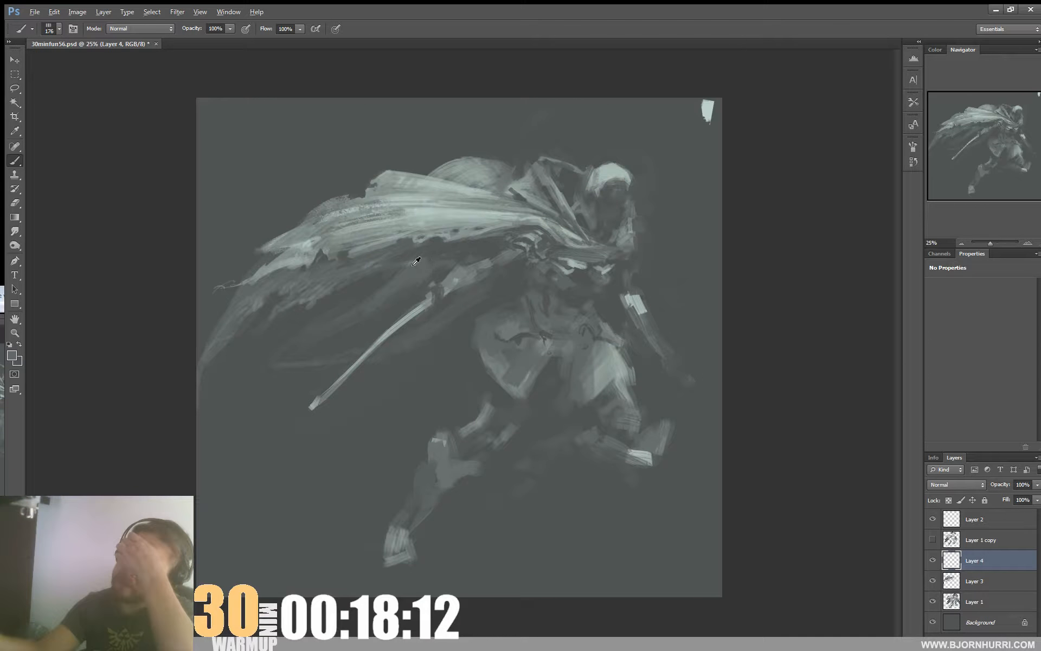
{"action": "key", "text": "e"}
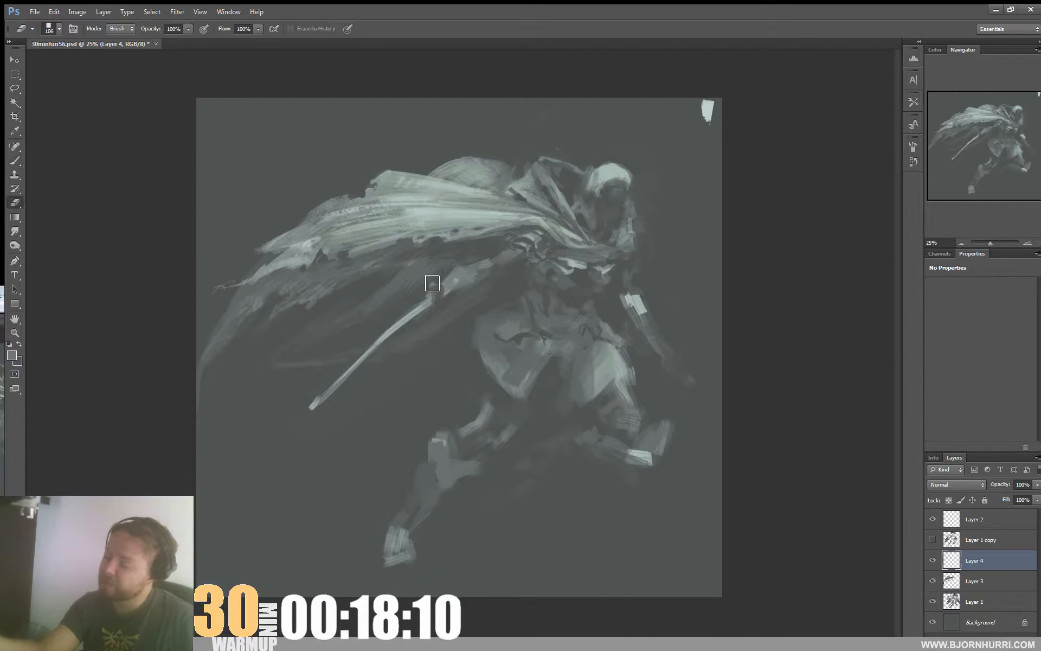
{"action": "key", "text": "b"}
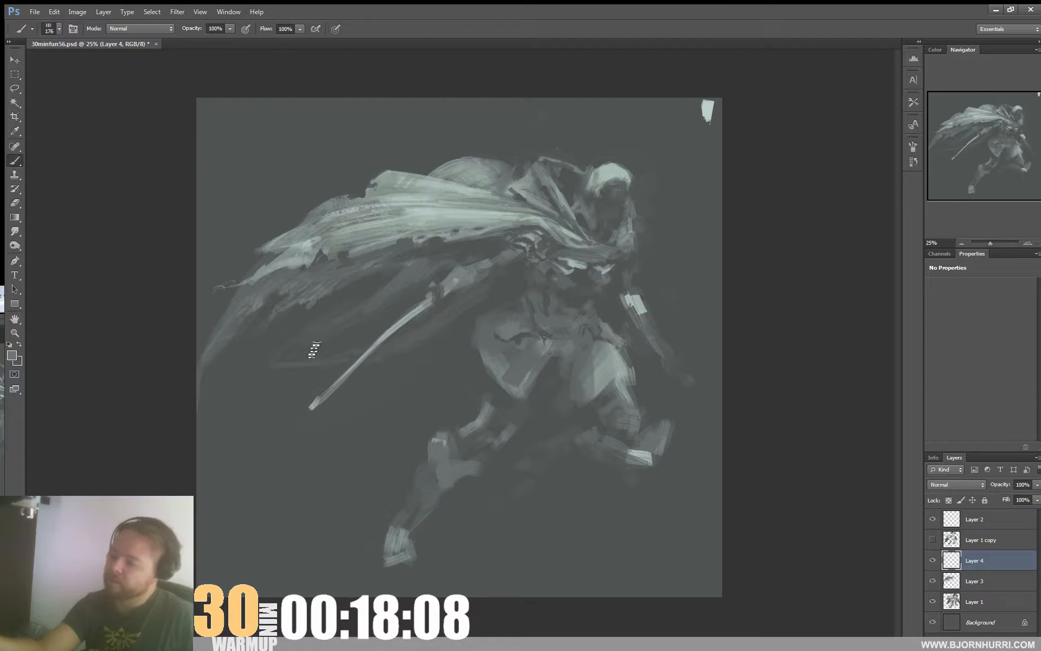
{"action": "key", "text": "e"}
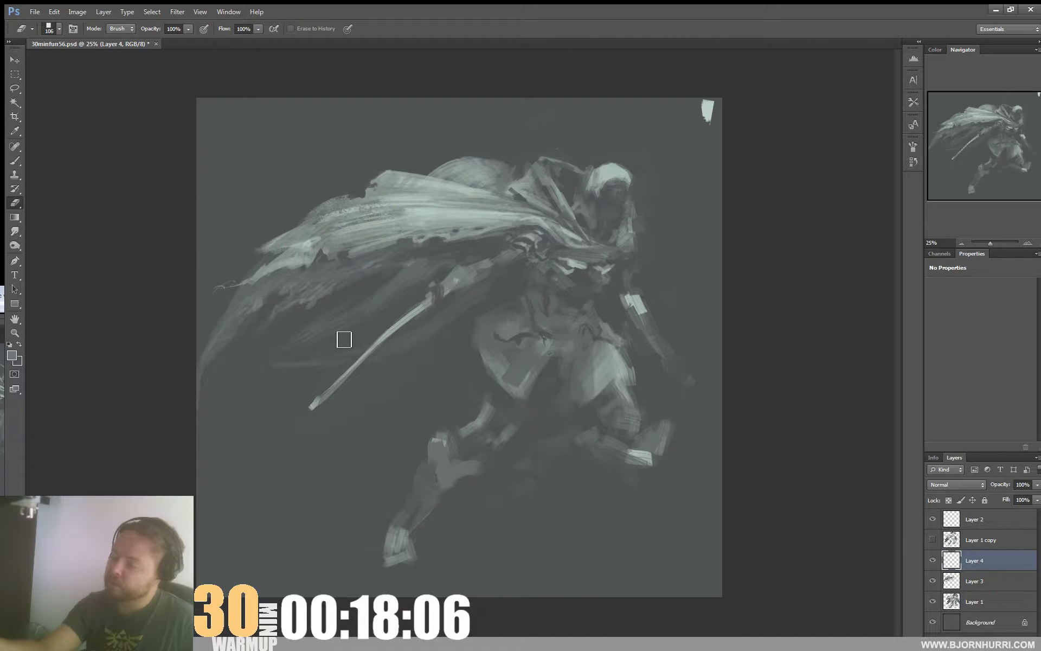
Step: Add curved striped texture to both thigh plates with a sampled light tone, cleaning the edges with the eraser
{"action": "key", "text": "b"}
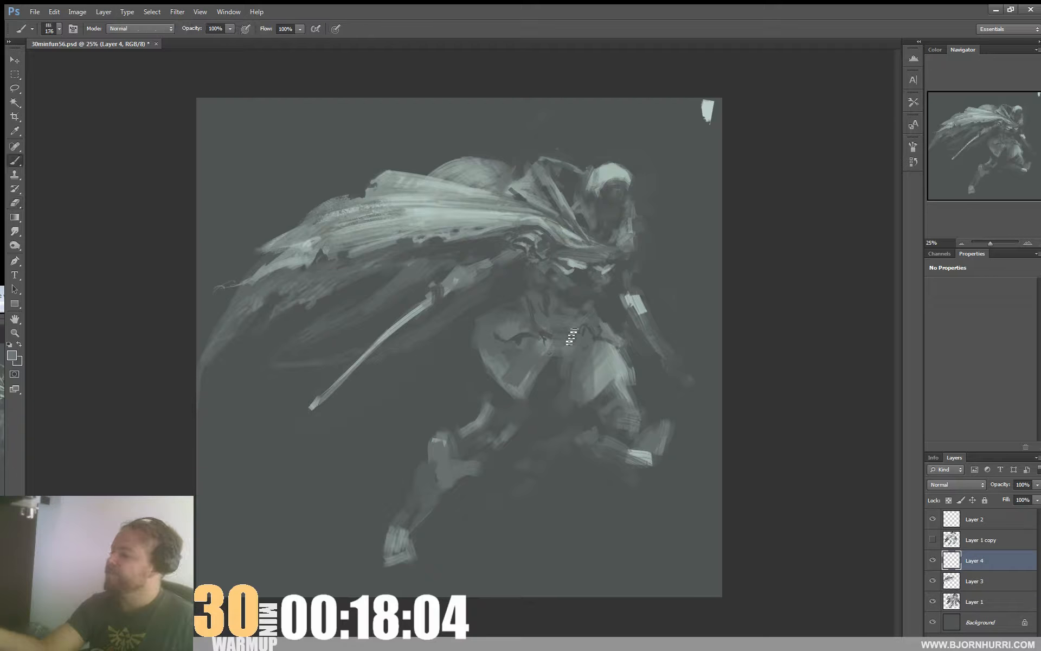
{"action": "key", "text": "e"}
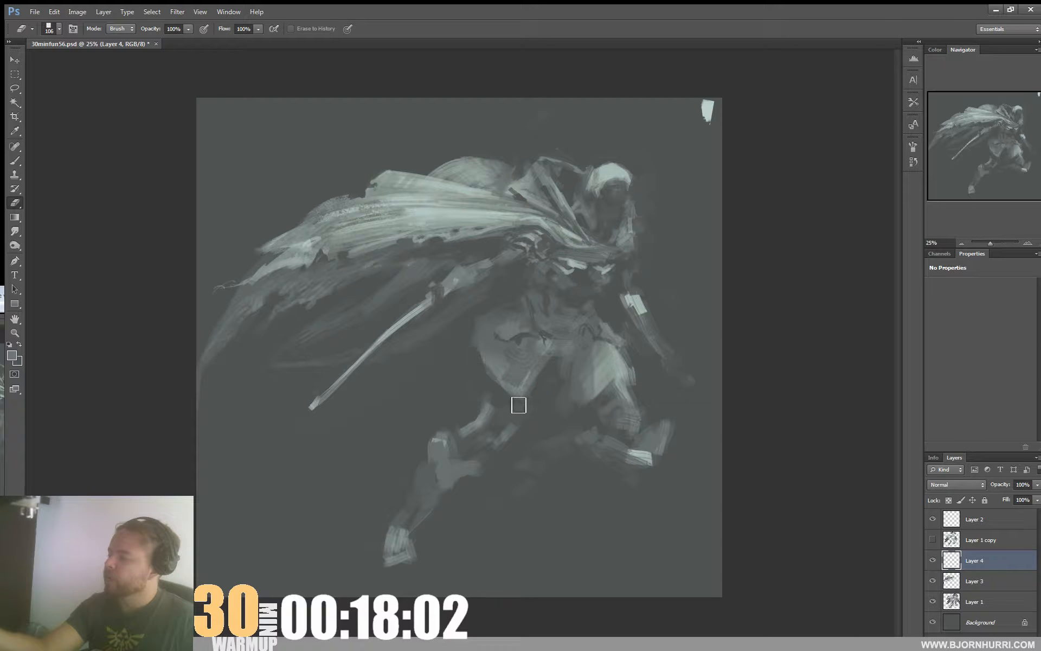
{"action": "key", "text": "b"}
{"action": "left_click", "coordinate": [611, 364], "text": "alt"}
{"action": "left_click_drag", "start_coordinate": [594, 366], "coordinate": [614, 376]}
{"action": "key", "text": "e"}
{"action": "key", "text": "b"}
Step: Paint short striped marks across the waist and reduce the striped brush to 45 px
{"action": "left_click_drag", "start_coordinate": [561, 305], "coordinate": [567, 313]}
{"action": "right_click", "coordinate": [574, 308]}
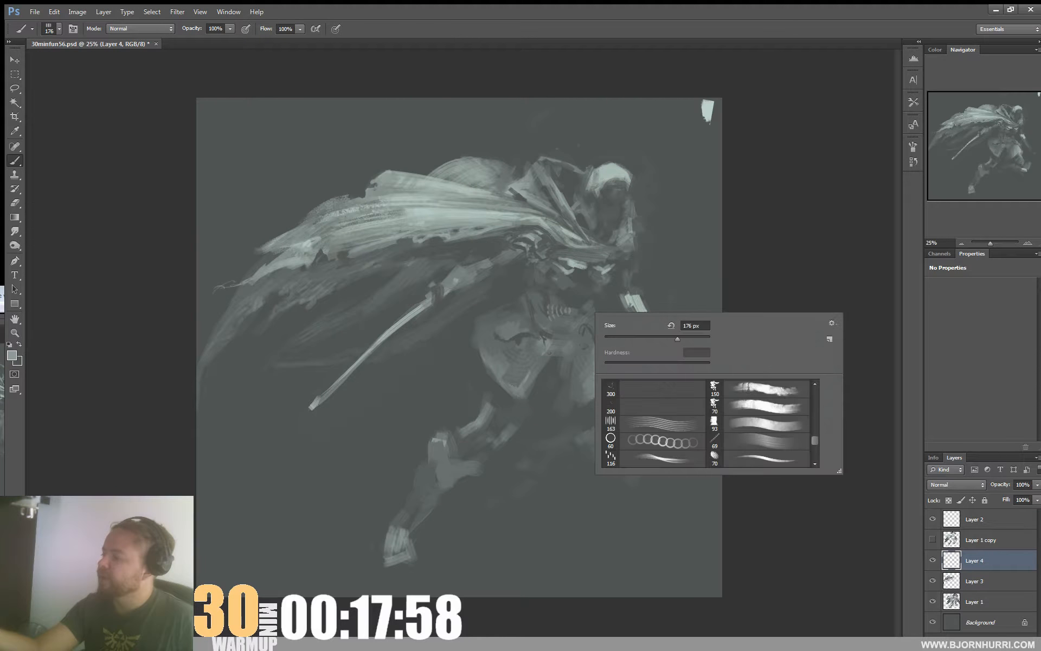
{"action": "key", "text": "Escape"}
{"action": "key", "text": "e"}
{"action": "key", "text": "b"}
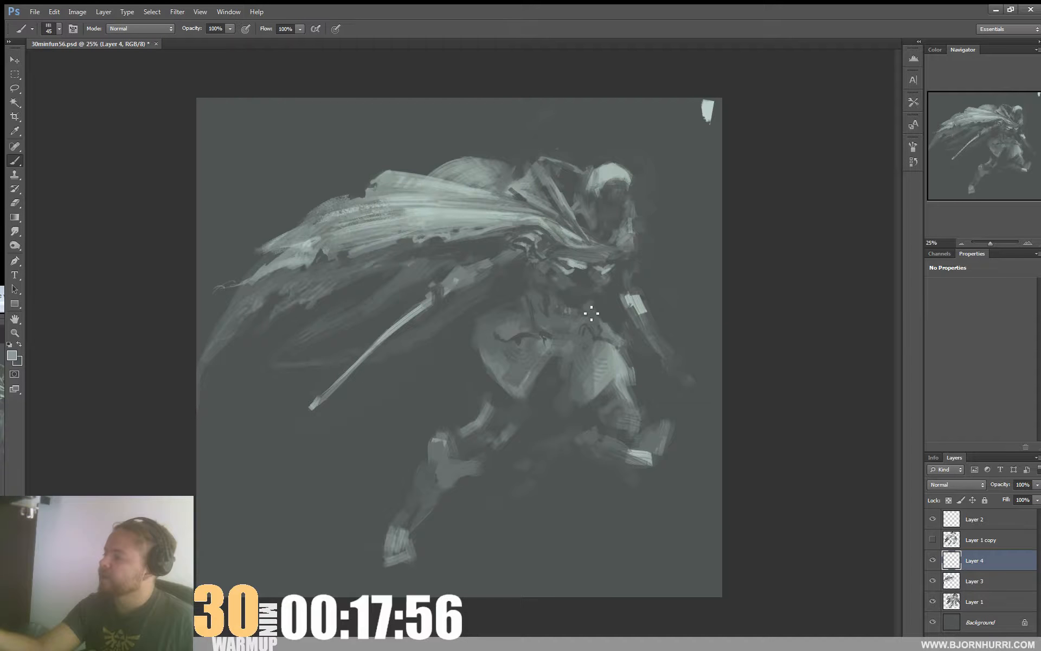
Step: Set the striped brush to 110 px and sample a tone beside the light bracer on the empty-handed arm
{"action": "right_click", "coordinate": [635, 303]}
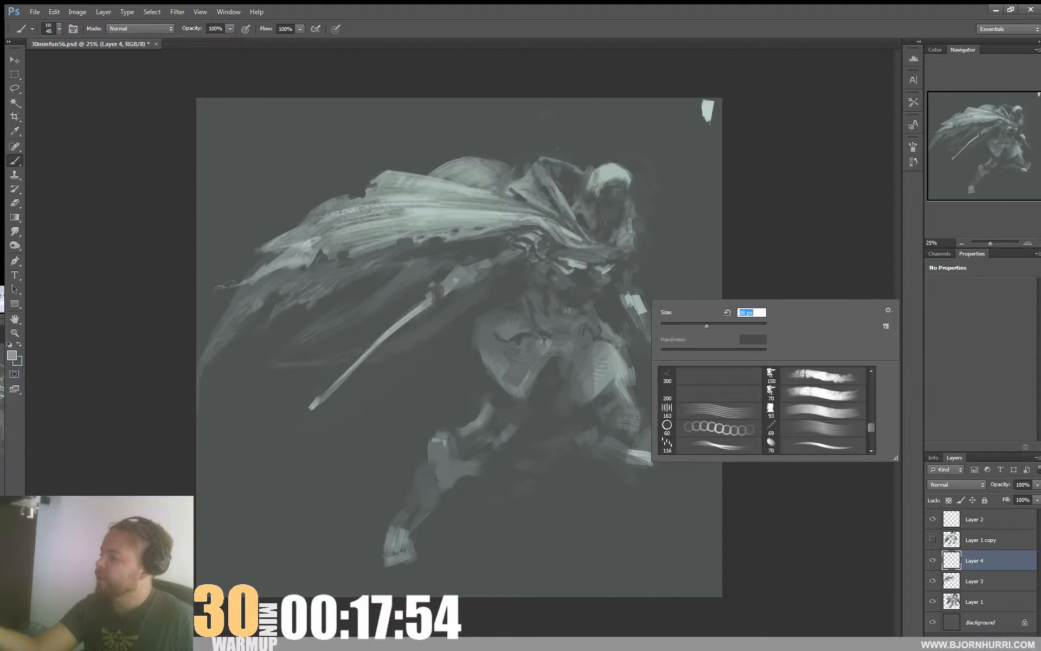
{"action": "type", "text": "110"}
{"action": "key", "text": "Return"}
{"action": "left_click", "coordinate": [627, 309], "text": "alt"}
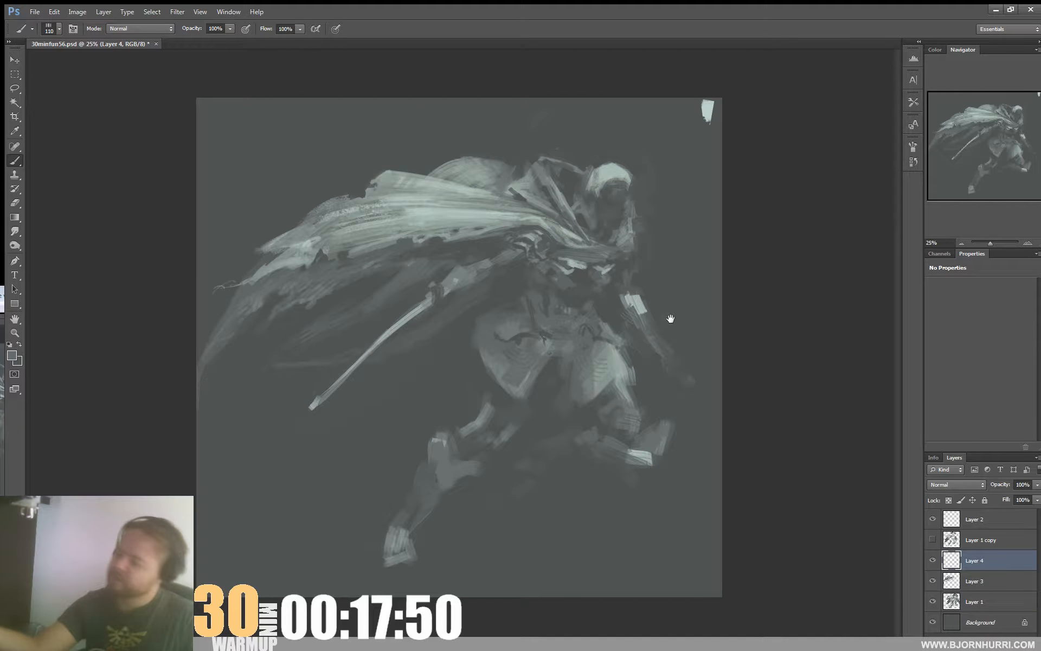
Step: Add a new layer above Layer 4 and switch to the brush preset labelled 93, reduced to 37 px
{"action": "key", "text": "ctrl+shift+alt+n"}
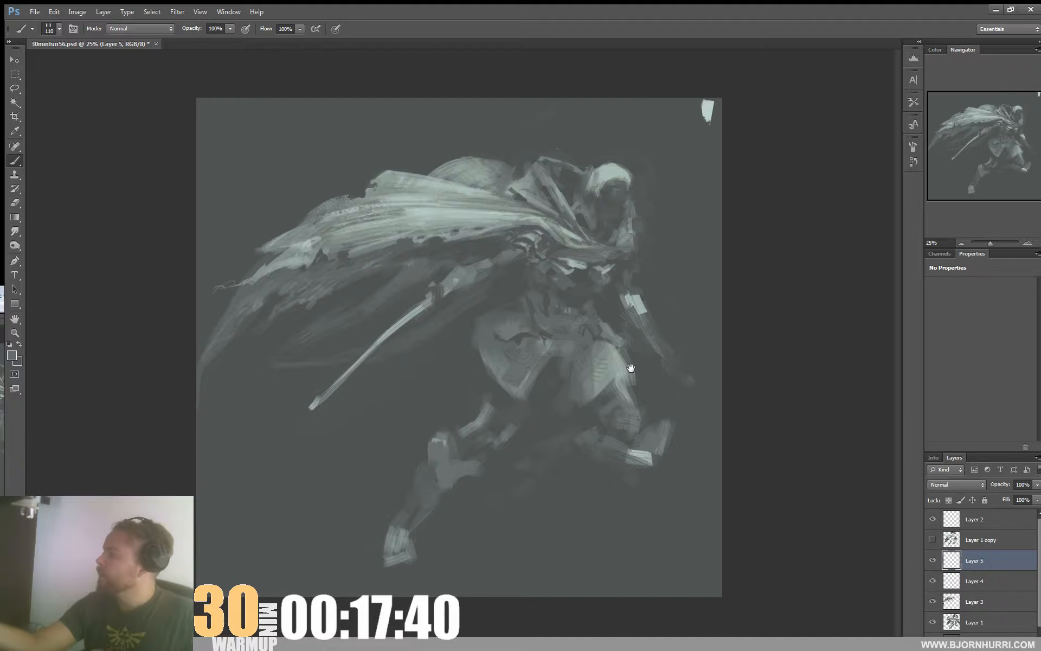
{"action": "right_click", "coordinate": [525, 469]}
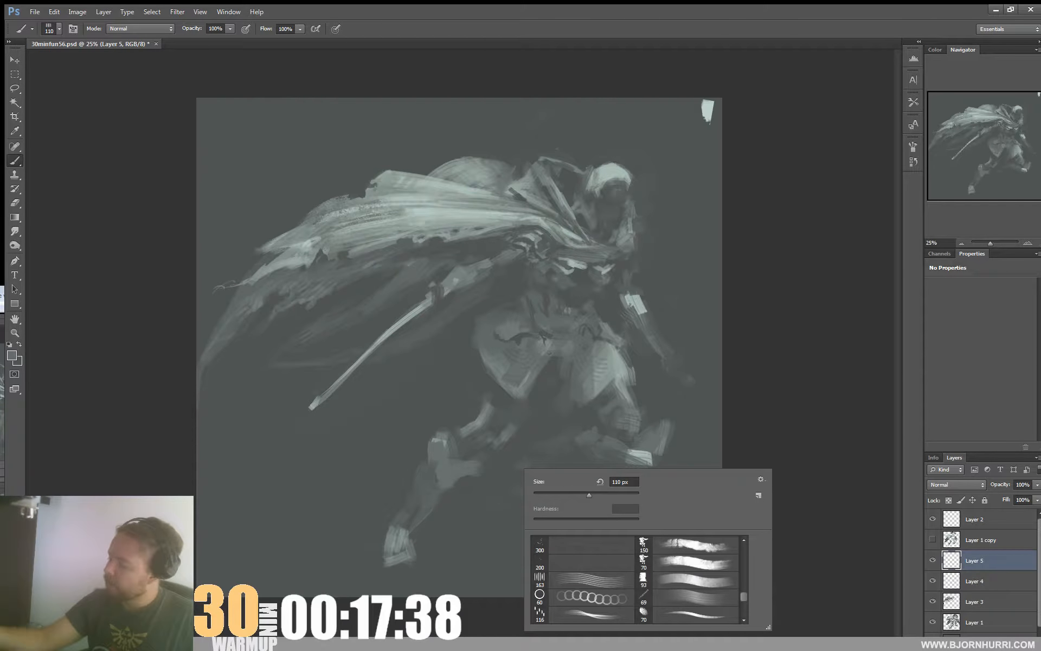
{"action": "left_click", "coordinate": [687, 580]}
{"action": "key", "text": "Return"}
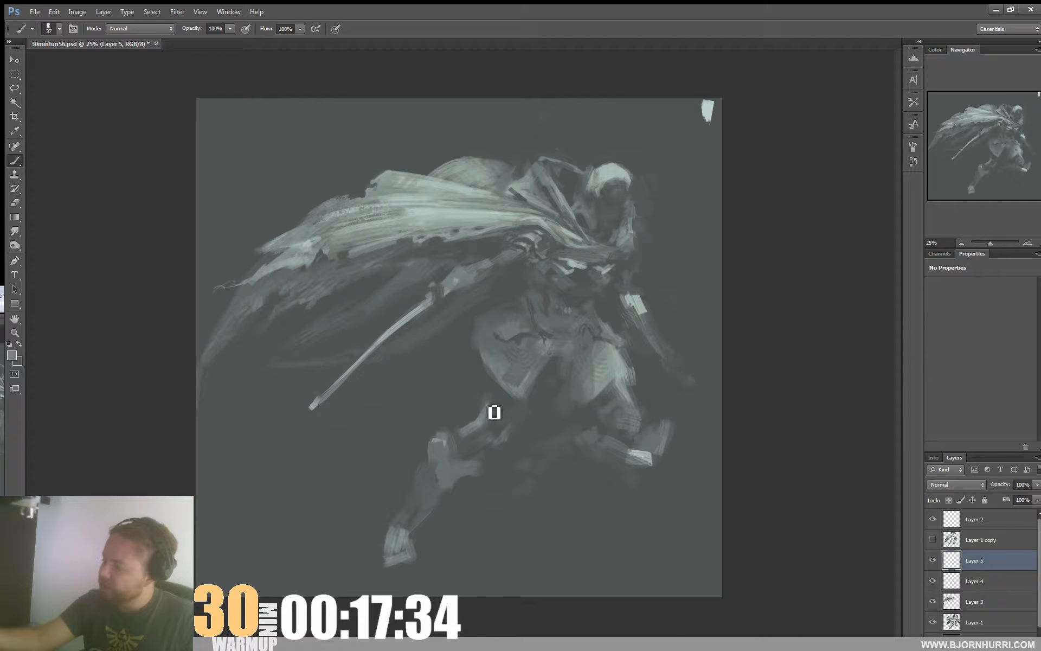
Step: Set the brush to 85 px and repaint the forward leg's knee and shin with tones sampled from the leg
{"action": "right_click", "coordinate": [512, 424]}
{"action": "key", "text": "Return"}
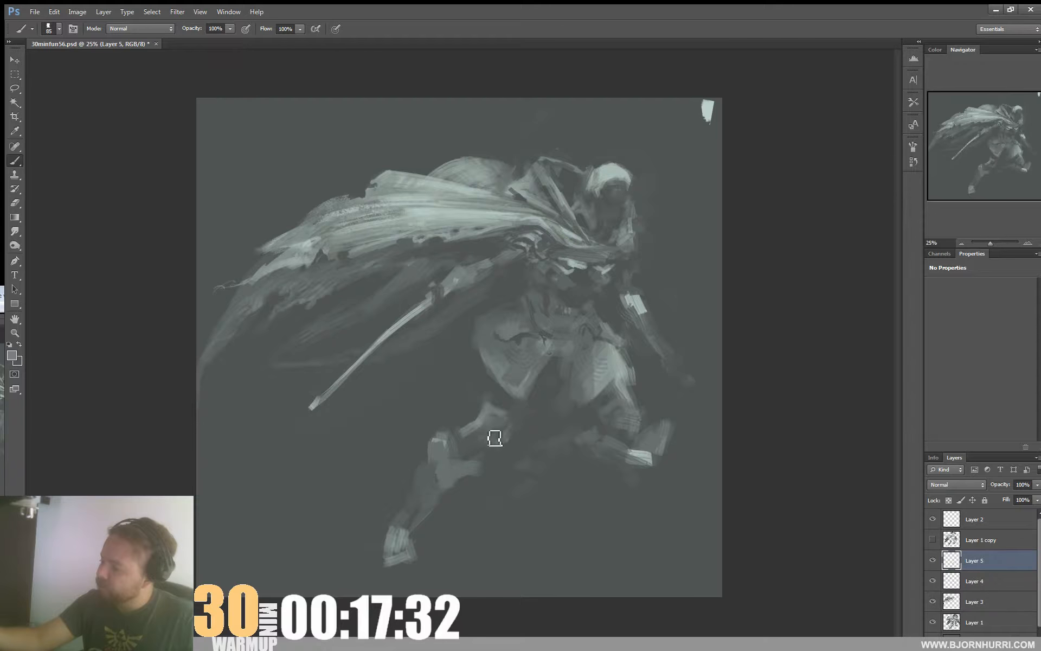
{"action": "mouse_move", "coordinate": [486, 426]}
{"action": "left_mouse_down"}
{"action": "mouse_move", "coordinate": [464, 461]}
{"action": "mouse_move", "coordinate": [491, 453]}
{"action": "mouse_move", "coordinate": [473, 434]}
{"action": "mouse_move", "coordinate": [498, 458]}
{"action": "mouse_move", "coordinate": [492, 428]}
{"action": "mouse_move", "coordinate": [504, 435]}
{"action": "mouse_move", "coordinate": [498, 451]}
{"action": "mouse_move", "coordinate": [488, 416]}
{"action": "left_mouse_up"}
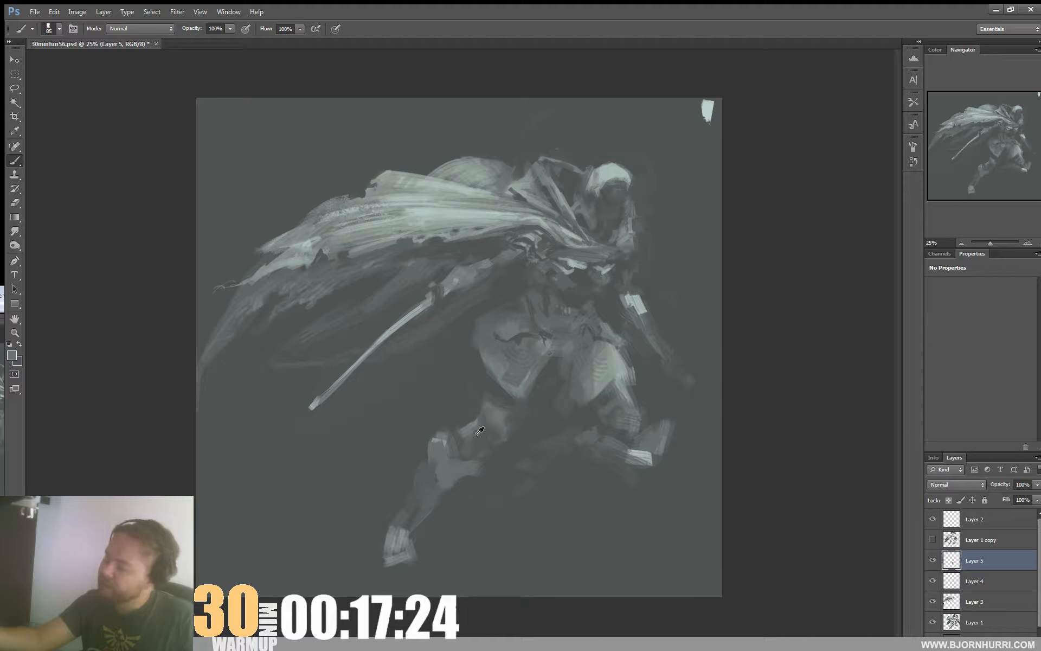
{"action": "left_click", "coordinate": [461, 451], "text": "alt"}
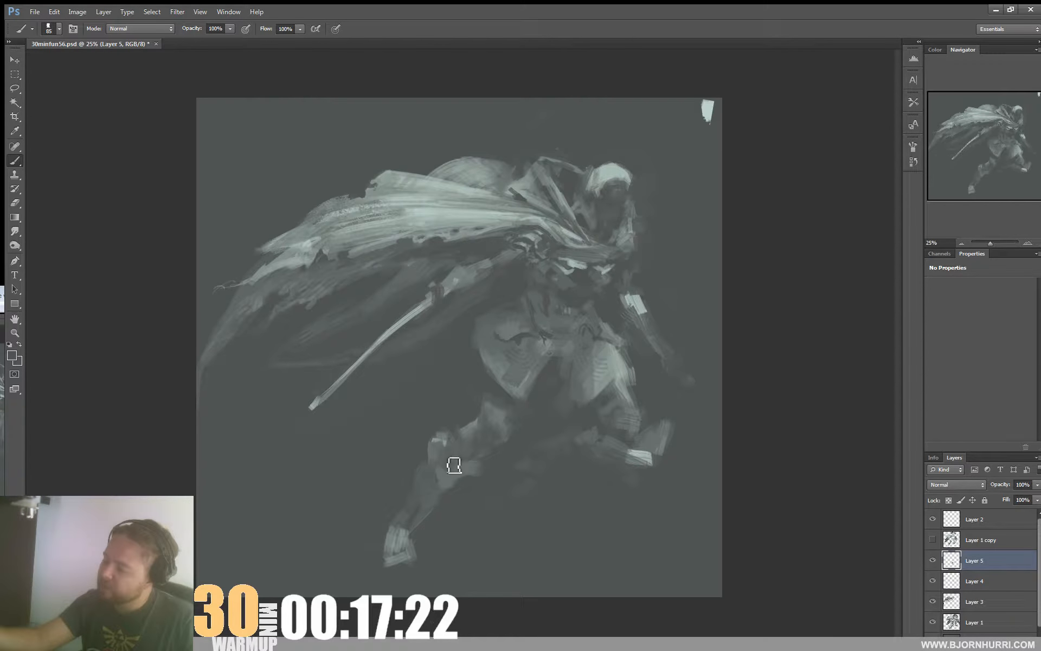
{"action": "left_click", "coordinate": [446, 436], "text": "alt"}
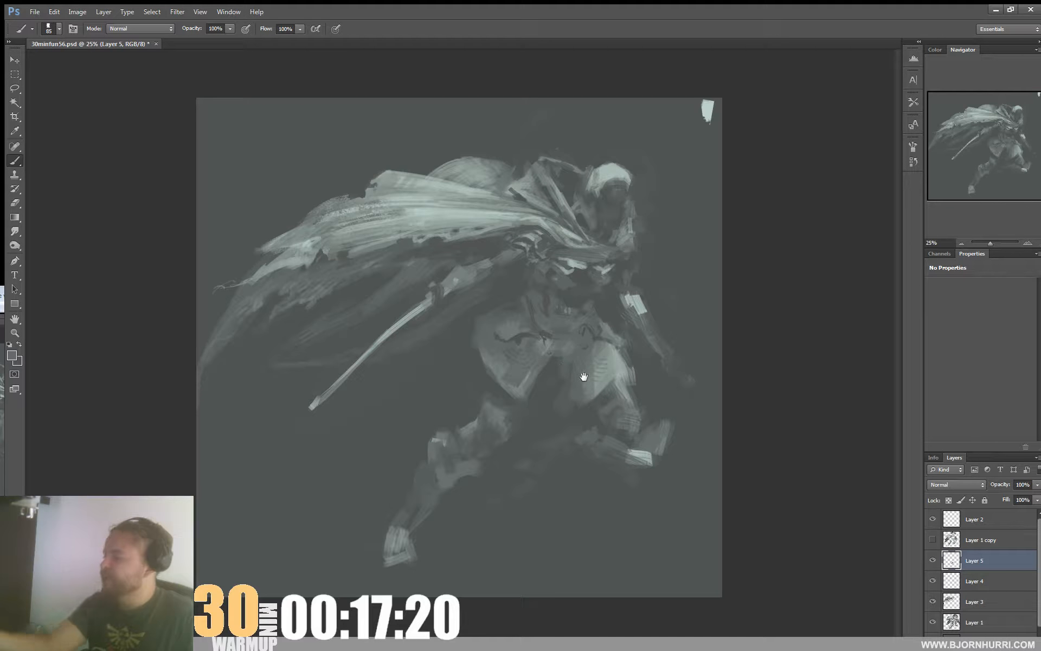
{"action": "left_click", "coordinate": [464, 483], "text": "alt"}
{"action": "left_click_drag", "start_coordinate": [445, 482], "coordinate": [469, 478]}
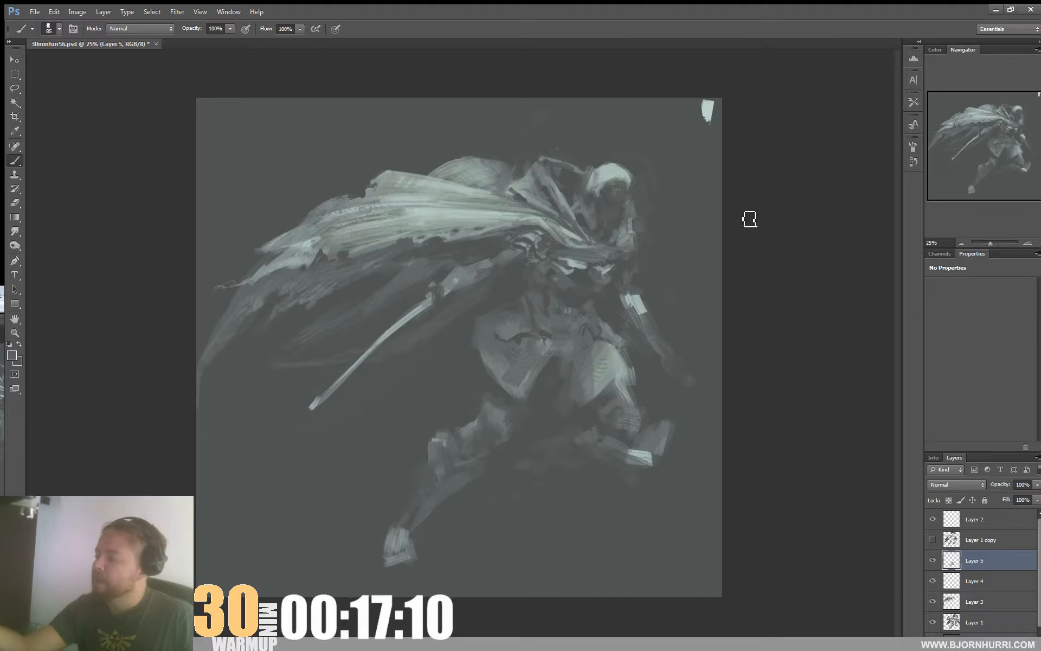
Step: Reshape the head's rounded top and shadowed face with sampled light and dark tones, reducing the brush to 45 px
{"action": "left_click", "coordinate": [610, 175], "text": "alt"}
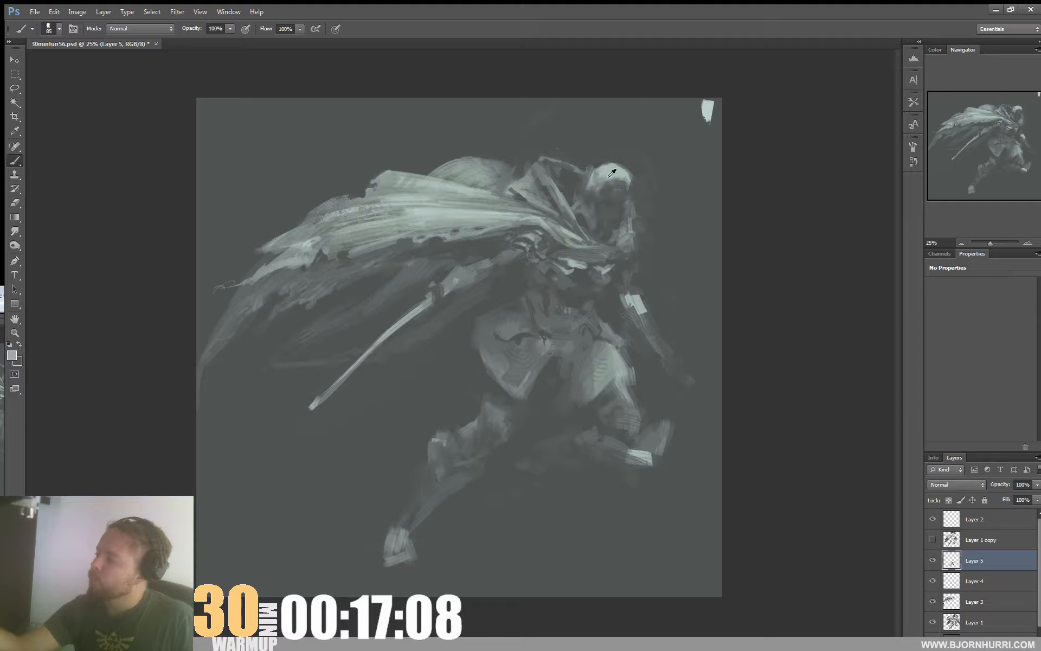
{"action": "mouse_move", "coordinate": [630, 174]}
{"action": "left_mouse_down"}
{"action": "mouse_move", "coordinate": [632, 196]}
{"action": "mouse_move", "coordinate": [605, 192]}
{"action": "mouse_move", "coordinate": [627, 196]}
{"action": "left_mouse_up"}
{"action": "left_click", "coordinate": [604, 195], "text": "alt"}
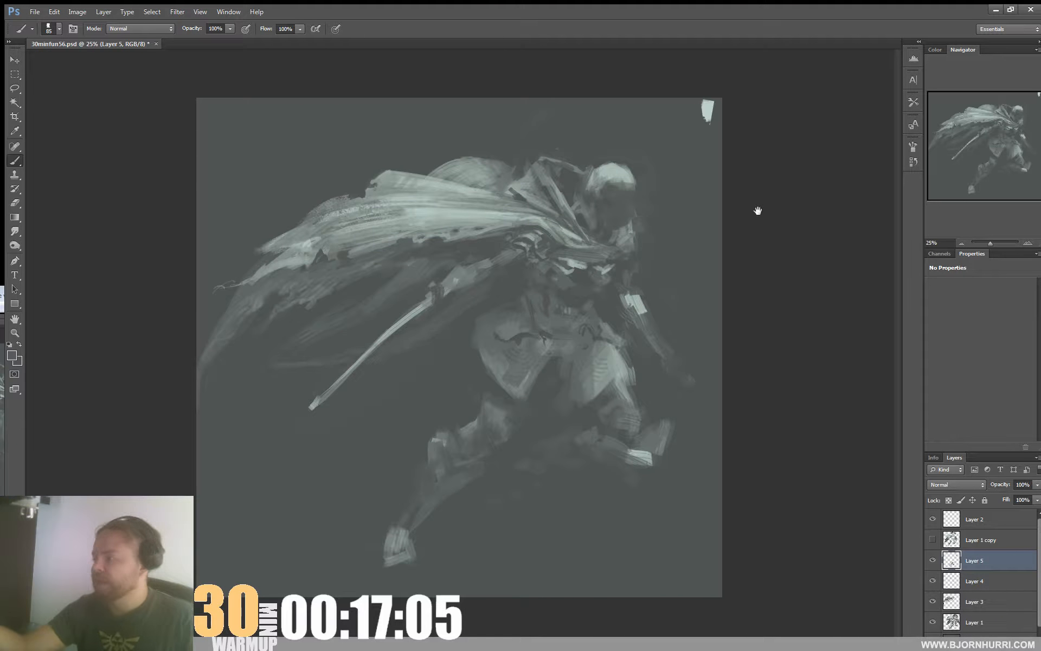
{"action": "right_click", "coordinate": [648, 216]}
{"action": "type", "text": "45"}
{"action": "key", "text": "Return"}
{"action": "left_click", "coordinate": [620, 171], "text": "alt"}
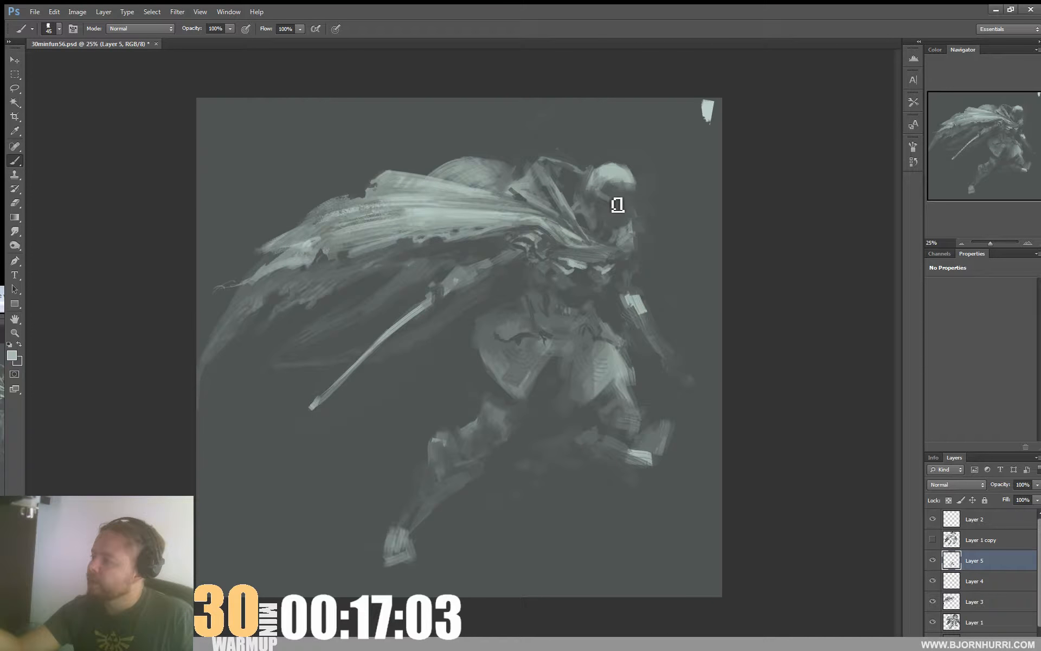
{"action": "left_click", "coordinate": [617, 195], "text": "alt"}
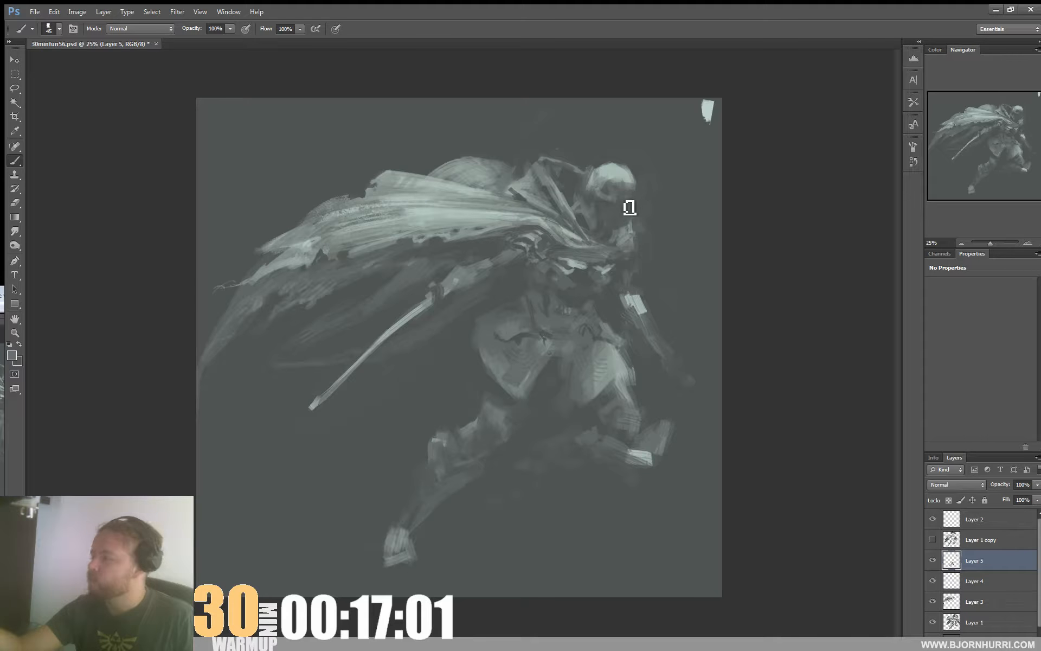
{"action": "left_click", "coordinate": [612, 204], "text": "alt"}
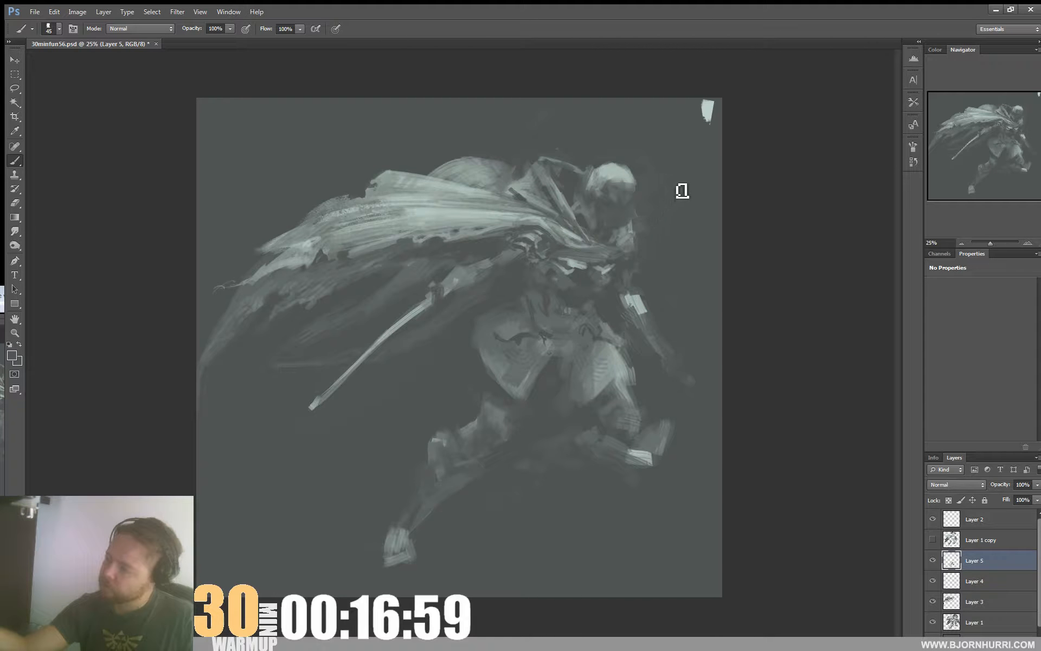
Step: Paint ragged strokes along the cape's upper edge with a sampled light cape tone, reducing the brush to 11 px
{"action": "left_click", "coordinate": [466, 220], "text": "alt"}
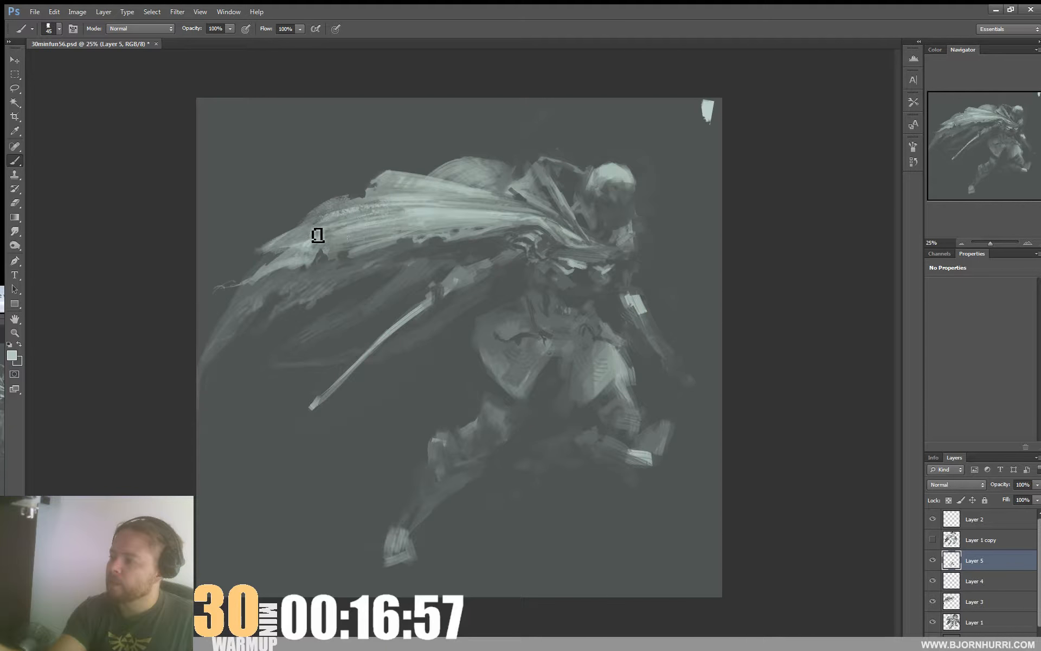
{"action": "right_click", "coordinate": [389, 213]}
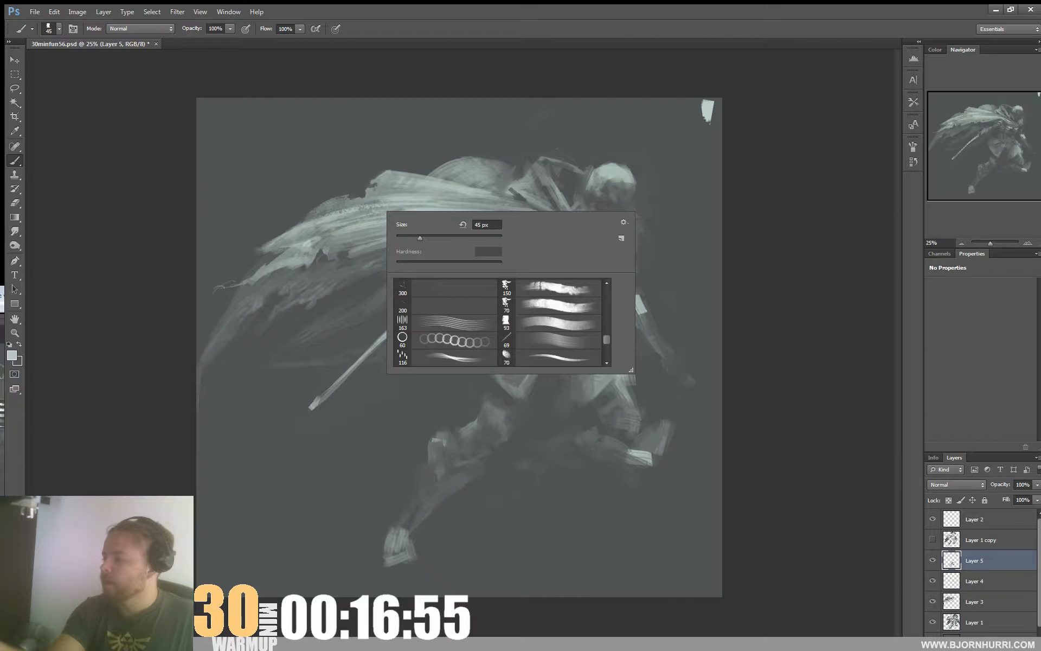
{"action": "left_click", "coordinate": [410, 236]}
{"action": "left_click_drag", "start_coordinate": [335, 208], "coordinate": [363, 194]}
{"action": "right_click", "coordinate": [370, 191]}
{"action": "left_click", "coordinate": [389, 216]}
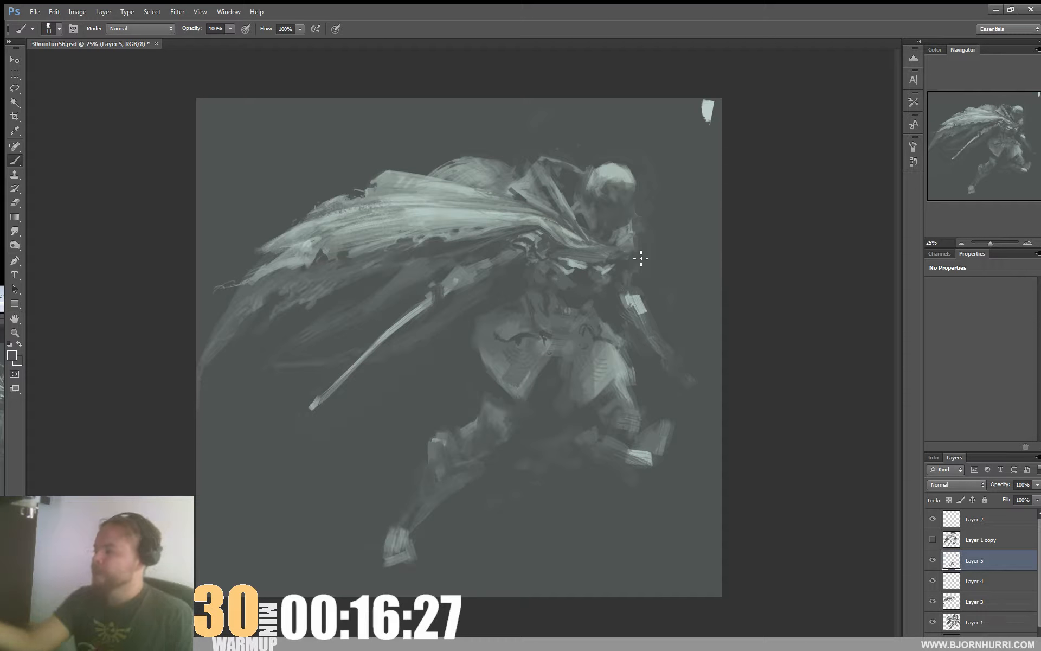
Step: Break up the light chest shapes below the collar with a sampled tone, using the brush at 34 px and 16 px
{"action": "right_click", "coordinate": [608, 263]}
{"action": "left_click_drag", "start_coordinate": [621, 287], "coordinate": [628, 287]}
{"action": "left_click", "coordinate": [581, 264]}
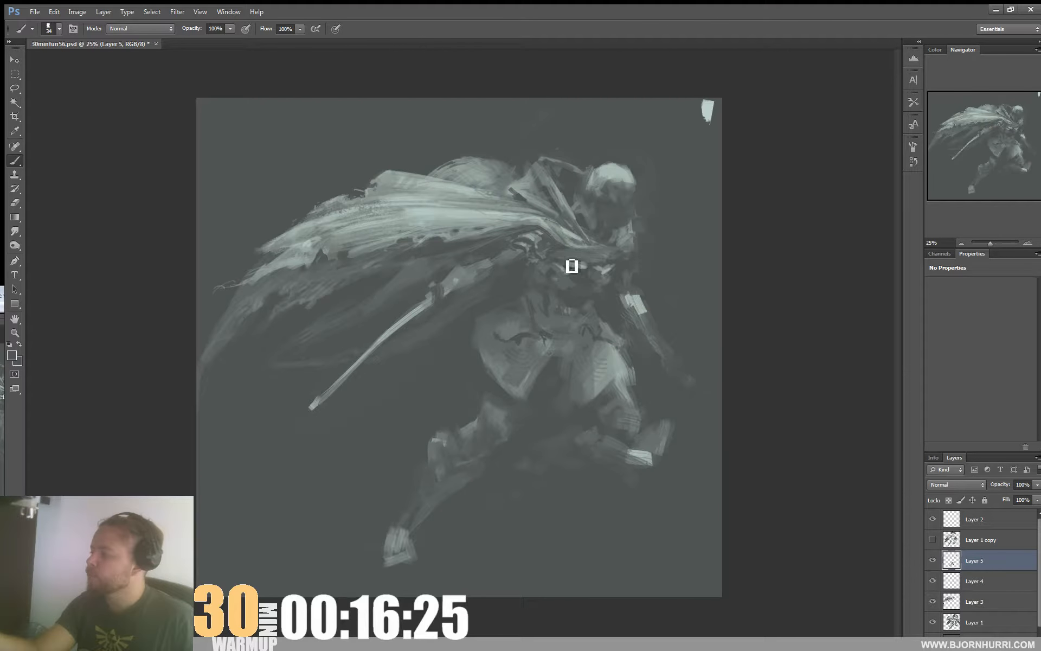
{"action": "left_click", "coordinate": [590, 257], "text": "alt"}
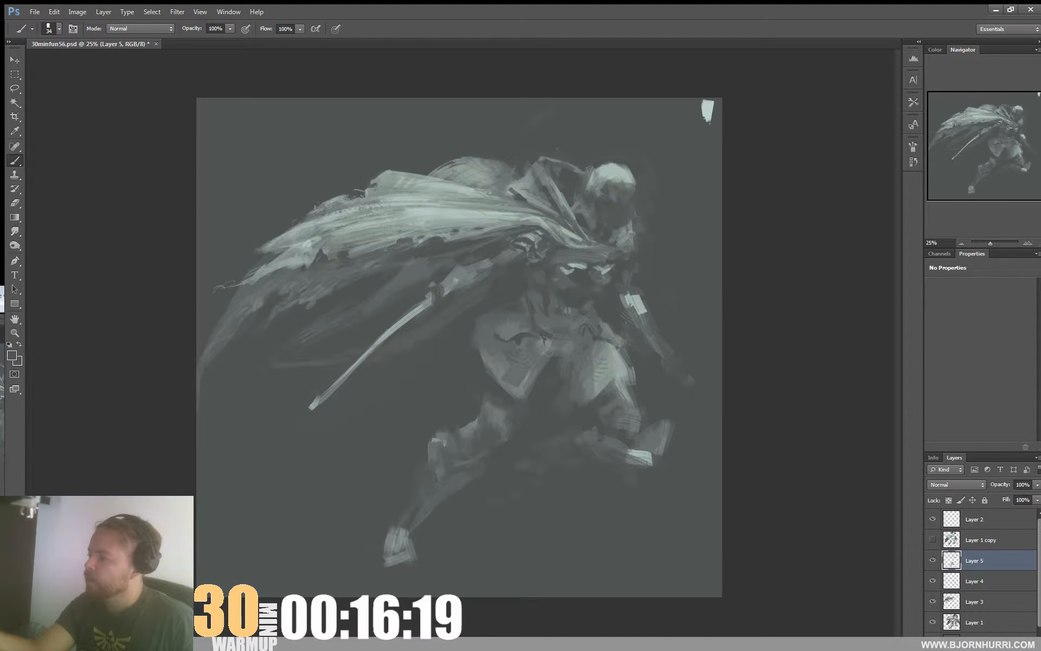
{"action": "right_click", "coordinate": [560, 263]}
{"action": "type", "text": "16"}
{"action": "key", "text": "Return"}
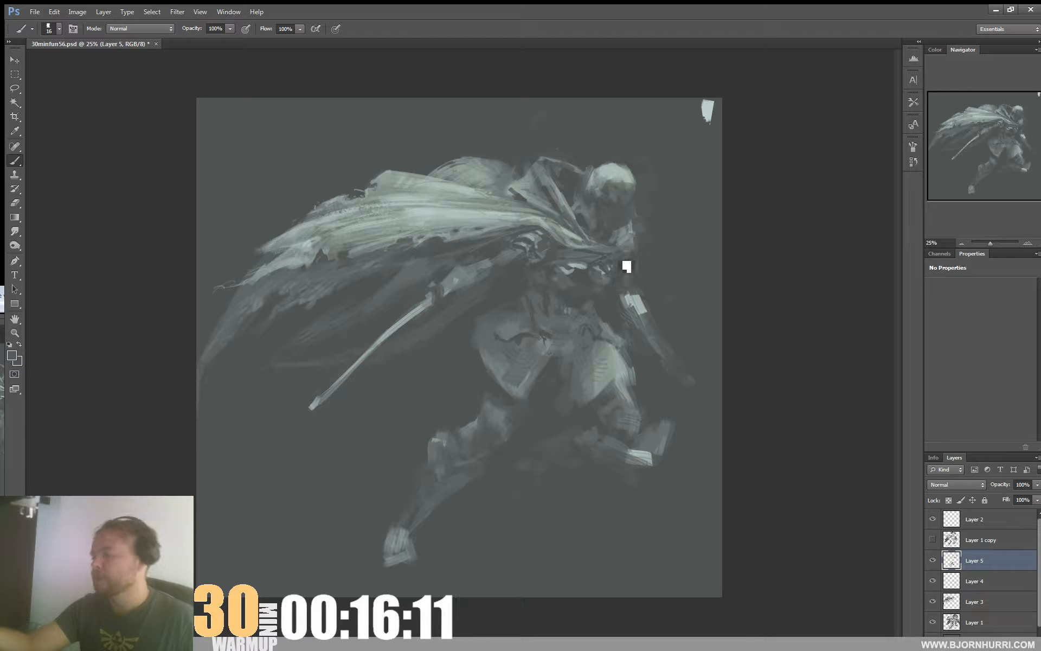
Step: Set the brush to 35 px and paint a darker hood edge up the back of the head
{"action": "right_click", "coordinate": [627, 218]}
{"action": "left_click", "coordinate": [634, 219]}
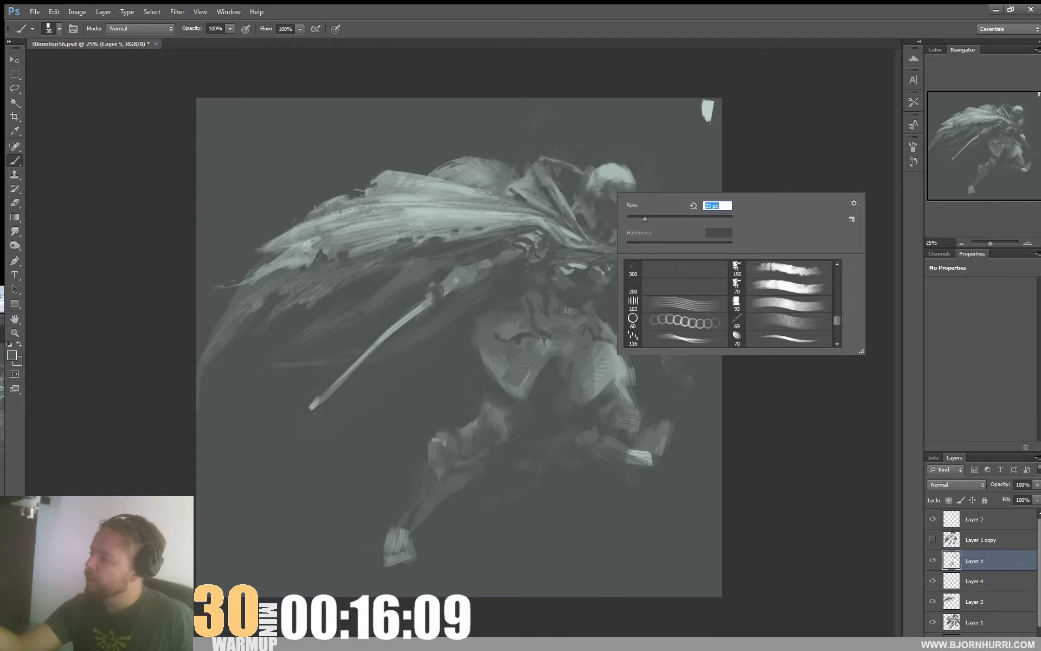
{"action": "left_click", "coordinate": [586, 211]}
{"action": "mouse_move", "coordinate": [590, 208]}
{"action": "left_mouse_down"}
{"action": "mouse_move", "coordinate": [597, 187]}
{"action": "mouse_move", "coordinate": [589, 191]}
{"action": "mouse_move", "coordinate": [611, 172]}
{"action": "mouse_move", "coordinate": [620, 169]}
{"action": "mouse_move", "coordinate": [594, 191]}
{"action": "mouse_move", "coordinate": [605, 178]}
{"action": "mouse_move", "coordinate": [637, 177]}
{"action": "mouse_move", "coordinate": [622, 172]}
{"action": "mouse_move", "coordinate": [590, 209]}
{"action": "mouse_move", "coordinate": [592, 179]}
{"action": "left_mouse_up"}
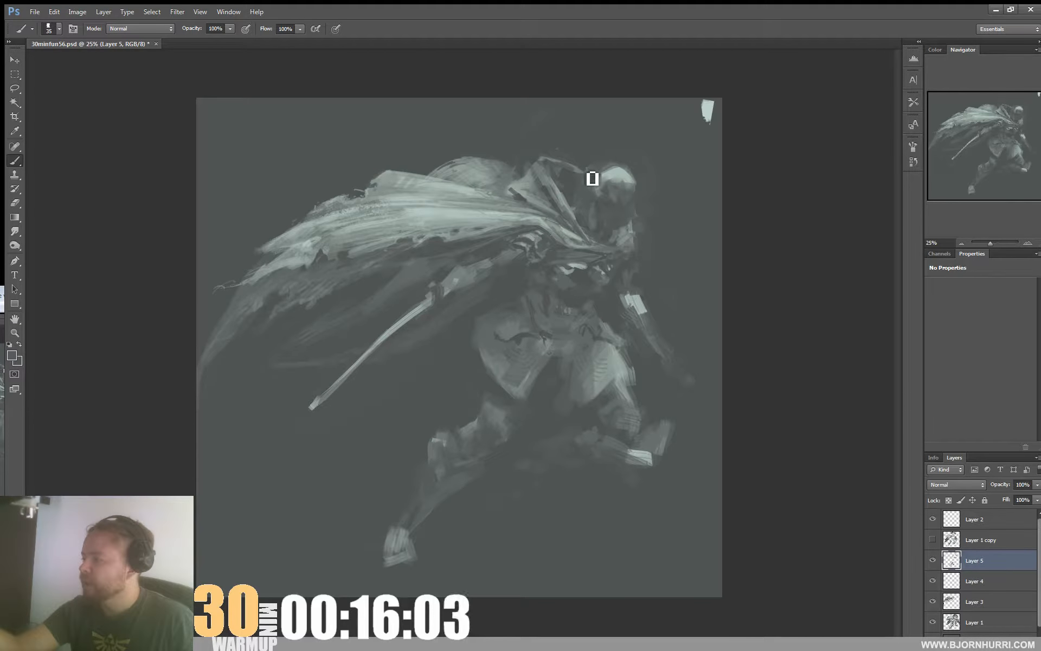
Step: Reduce the brush to 19 px and refine the face, hood and shoulder edges with sampled light and dark tones
{"action": "right_click", "coordinate": [607, 181]}
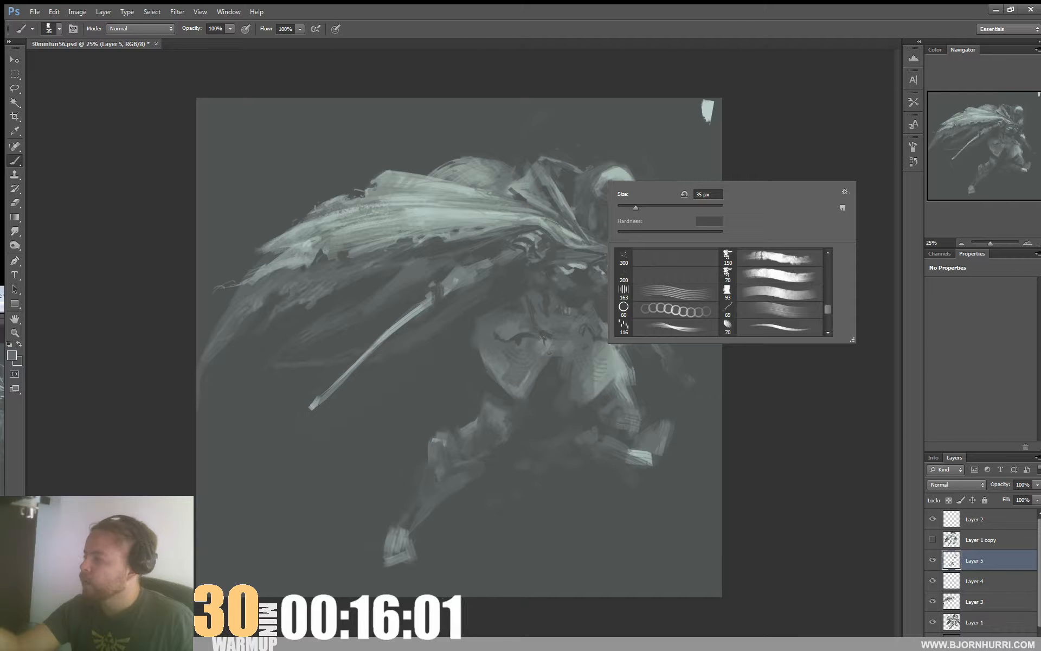
{"action": "key", "text": "Return"}
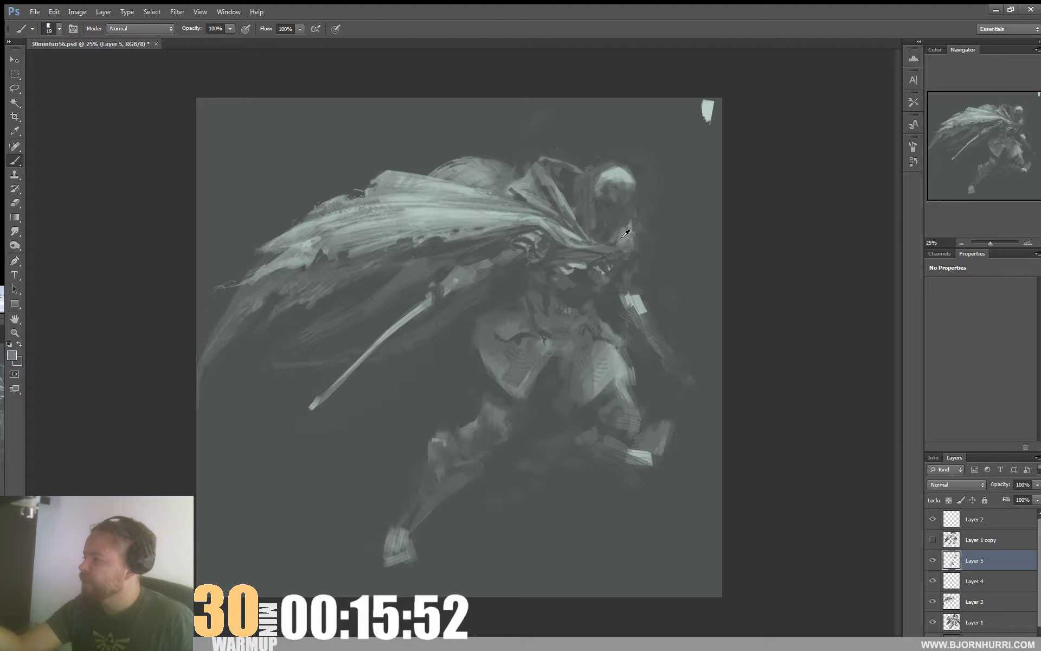
{"action": "left_click", "coordinate": [639, 208], "text": "alt"}
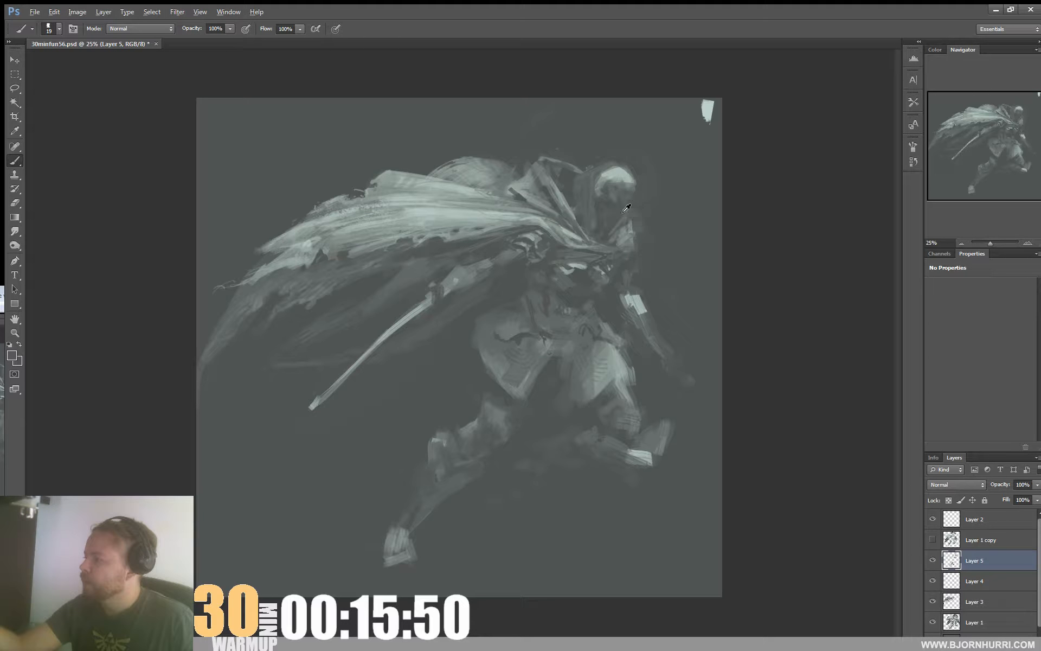
{"action": "left_click", "coordinate": [610, 174], "text": "alt"}
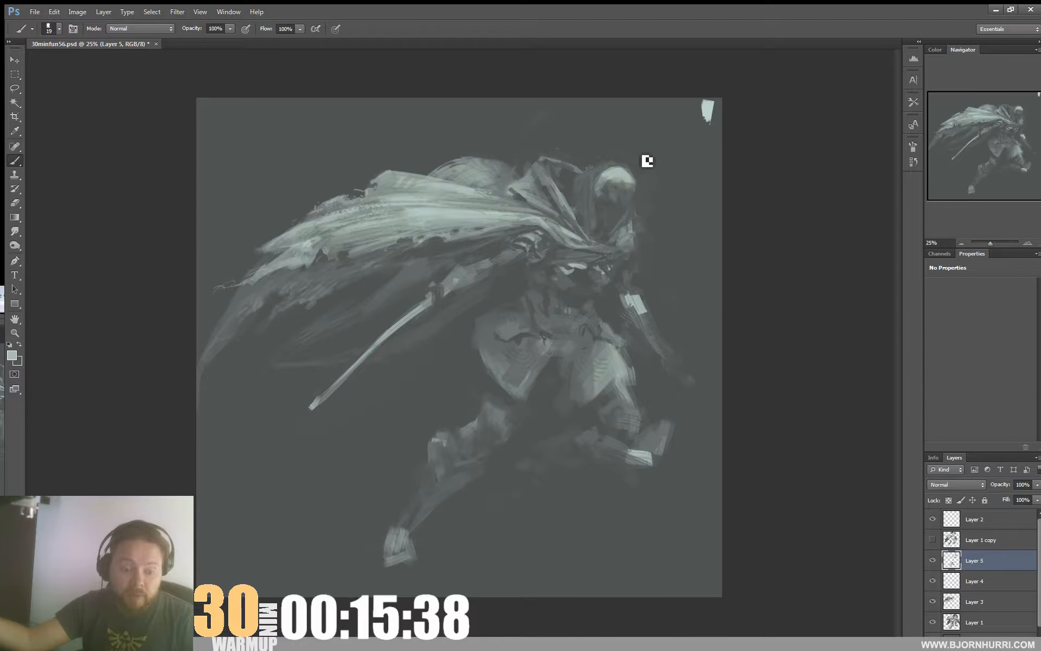
{"action": "left_click", "coordinate": [619, 205], "text": "alt"}
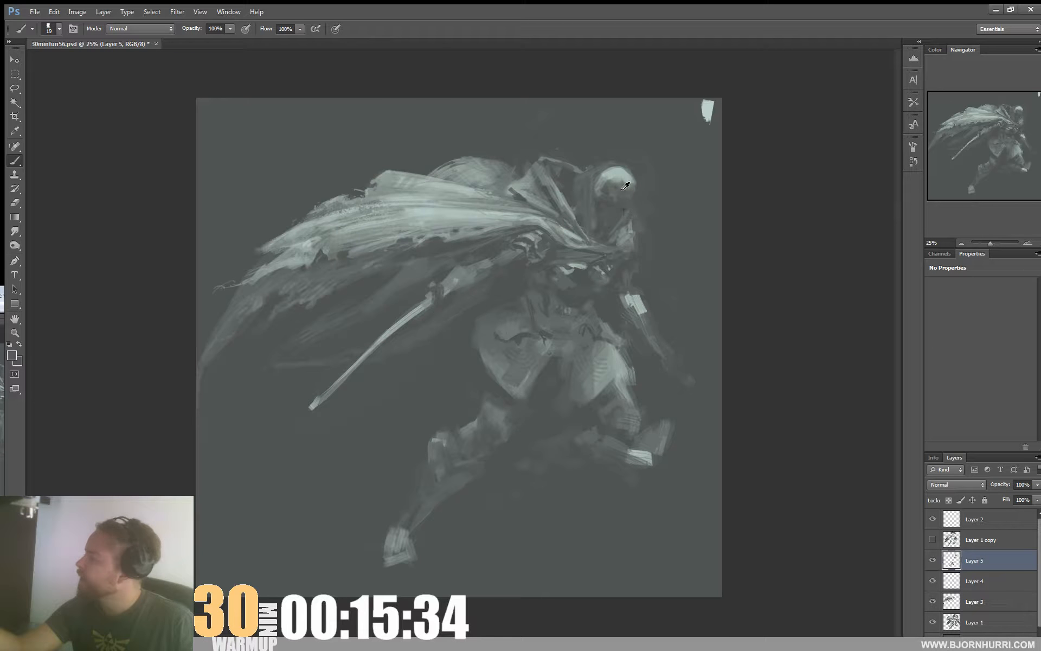
Step: Set the brush to 30 px and rework the forehead and shadowed face with tones sampled from the head
{"action": "left_click", "coordinate": [625, 186], "text": "alt"}
{"action": "right_click", "coordinate": [634, 187]}
{"action": "type", "text": "30"}
{"action": "key", "text": "Return"}
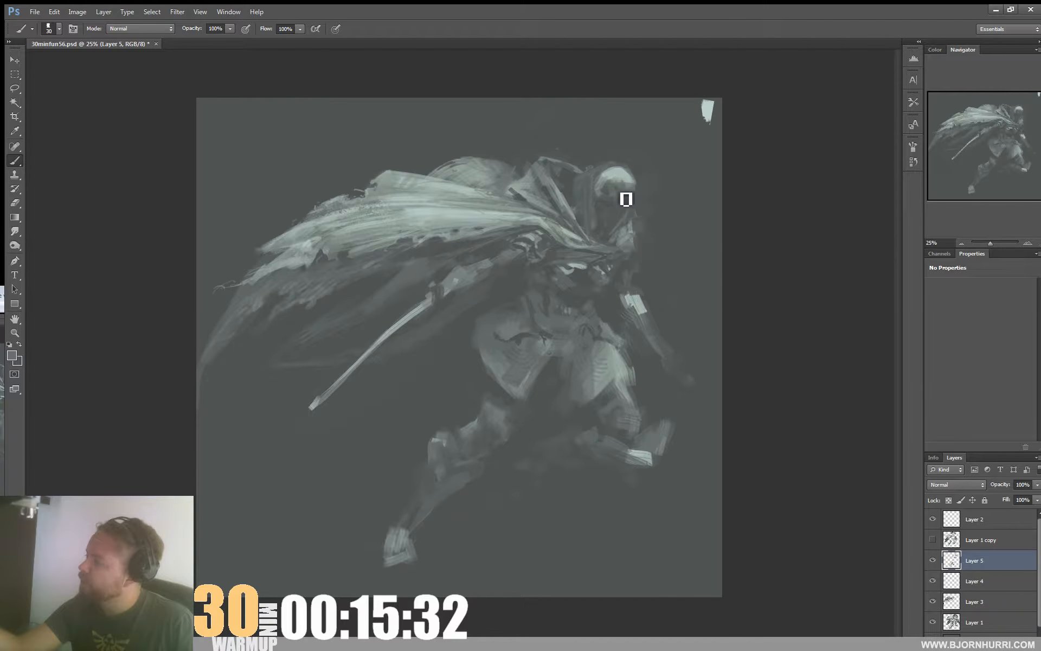
{"action": "left_click", "coordinate": [629, 184], "text": "alt"}
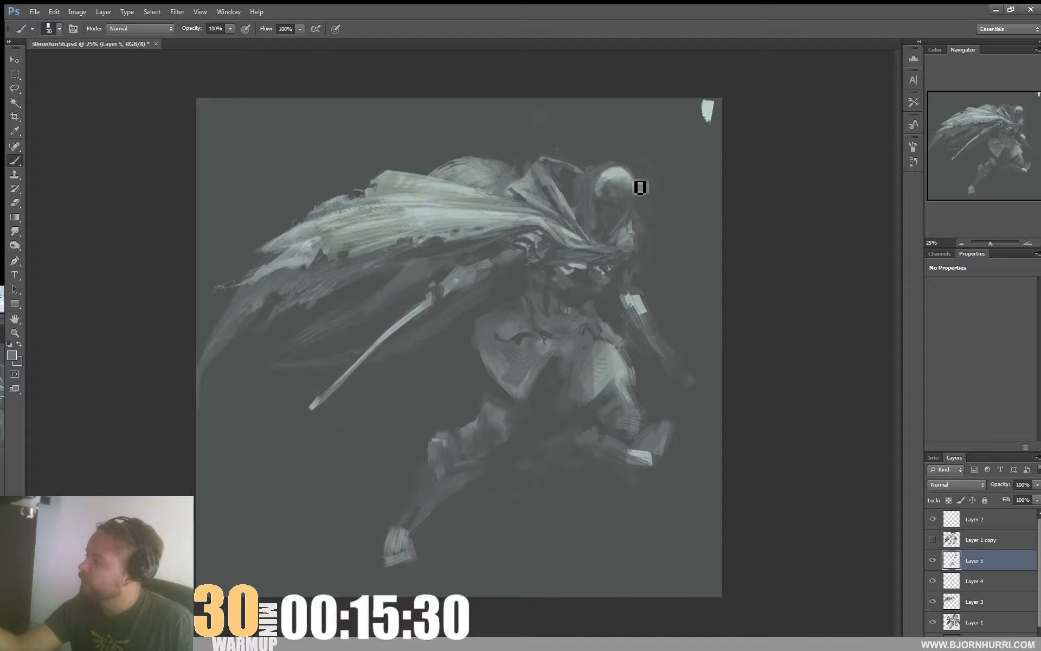
{"action": "left_click_drag", "start_coordinate": [640, 187], "coordinate": [611, 189]}
{"action": "left_click", "coordinate": [620, 185], "text": "alt"}
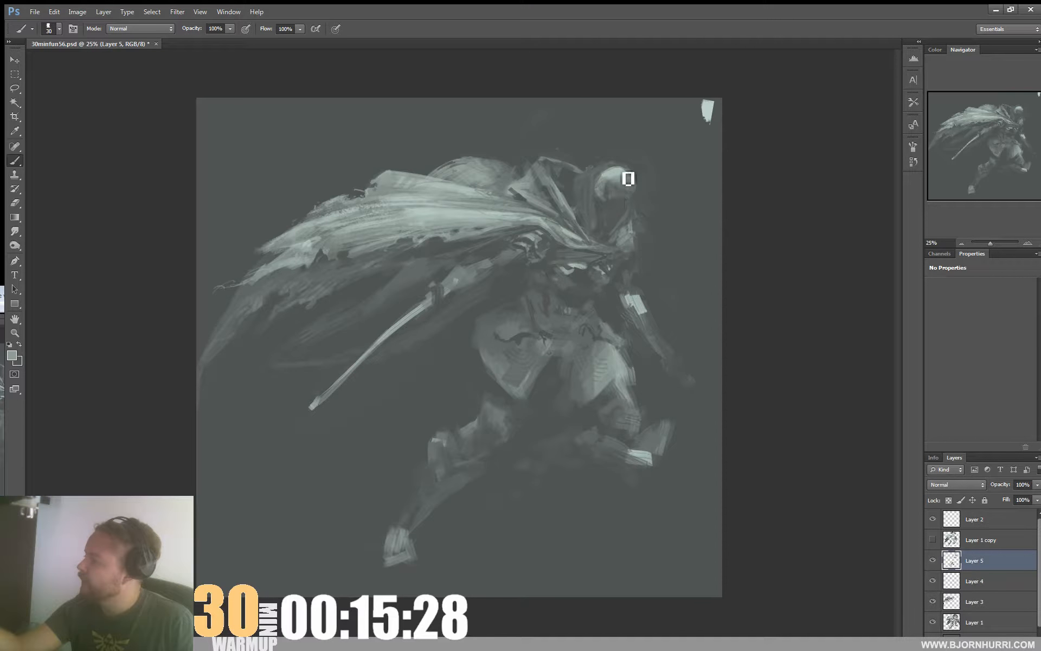
{"action": "left_click", "coordinate": [609, 197], "text": "alt"}
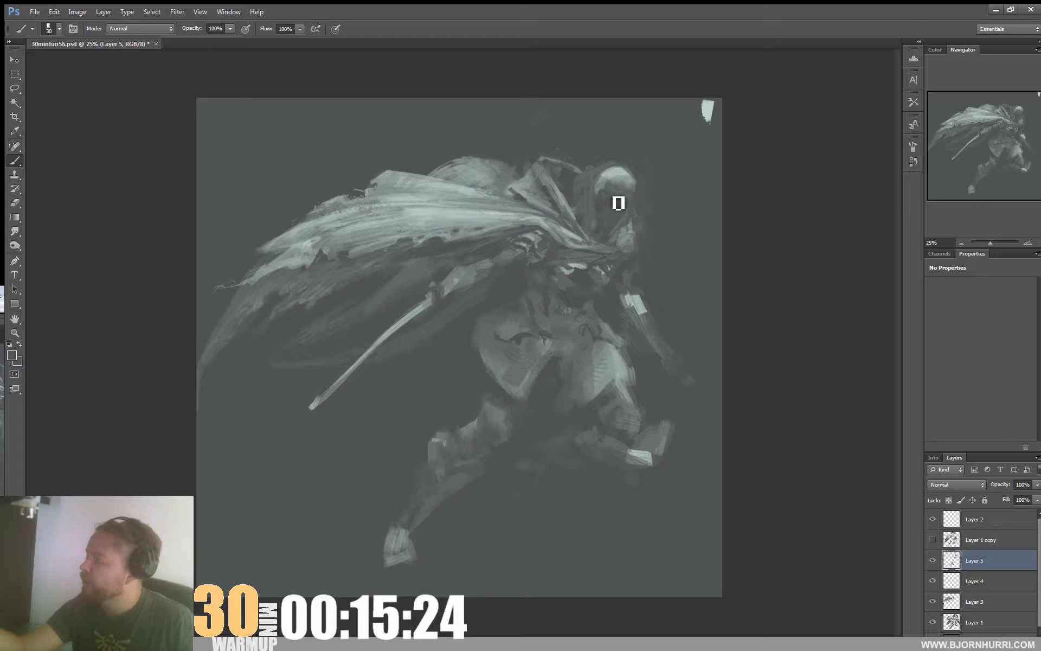
{"action": "left_click_drag", "start_coordinate": [618, 204], "coordinate": [634, 211]}
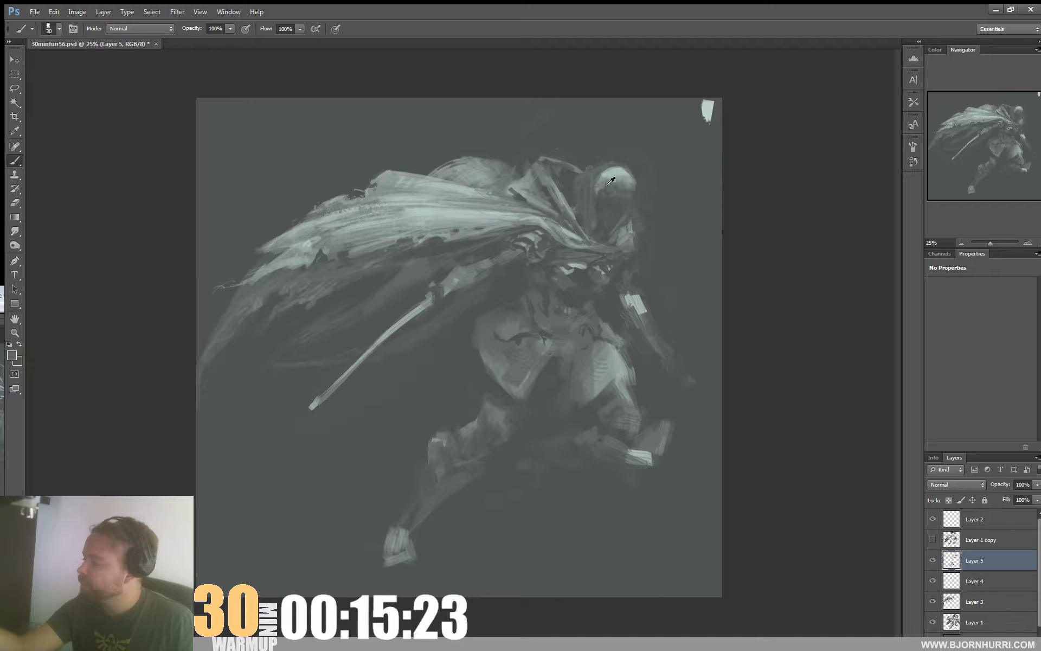
Step: Reduce the brush to 24 px and add facial shading between the bright forehead and the collar with sampled tones
{"action": "right_click", "coordinate": [626, 210]}
{"action": "key", "text": "Return"}
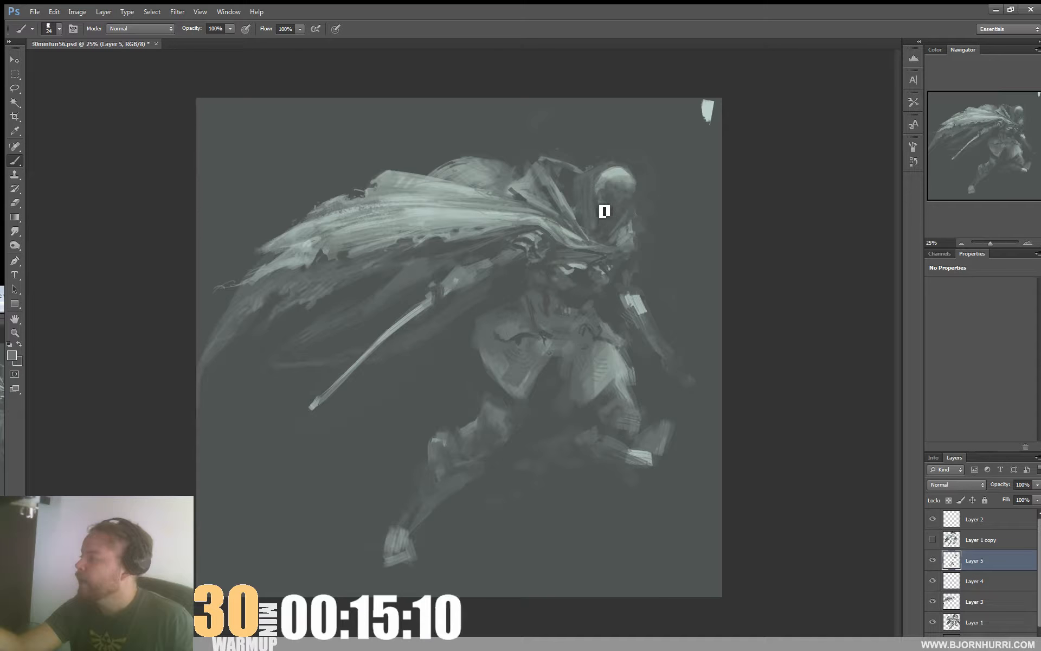
{"action": "left_click", "coordinate": [601, 182], "text": "alt"}
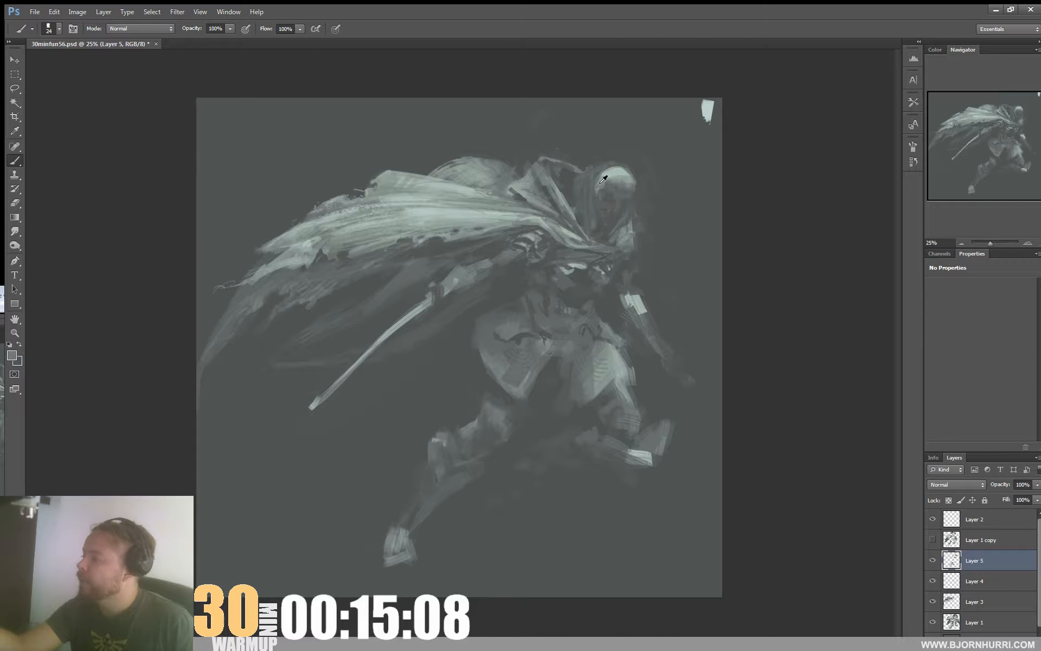
{"action": "left_click", "coordinate": [612, 203], "text": "alt"}
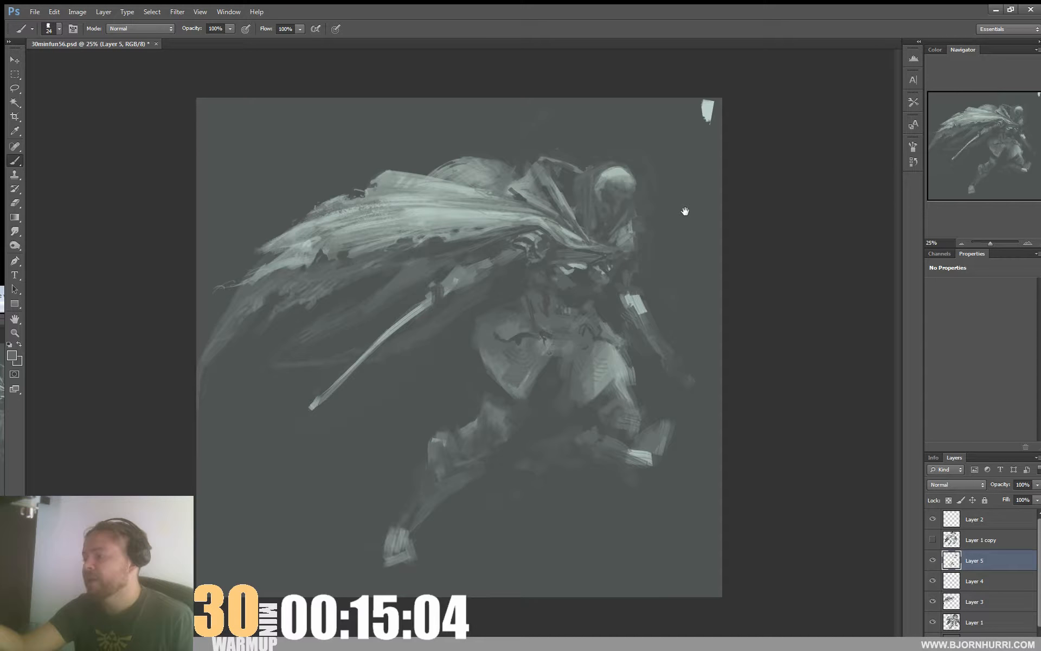
Step: Define the hood's rim around the head with fine strokes, reducing the brush to 12 px and 9 px
{"action": "right_click", "coordinate": [631, 178]}
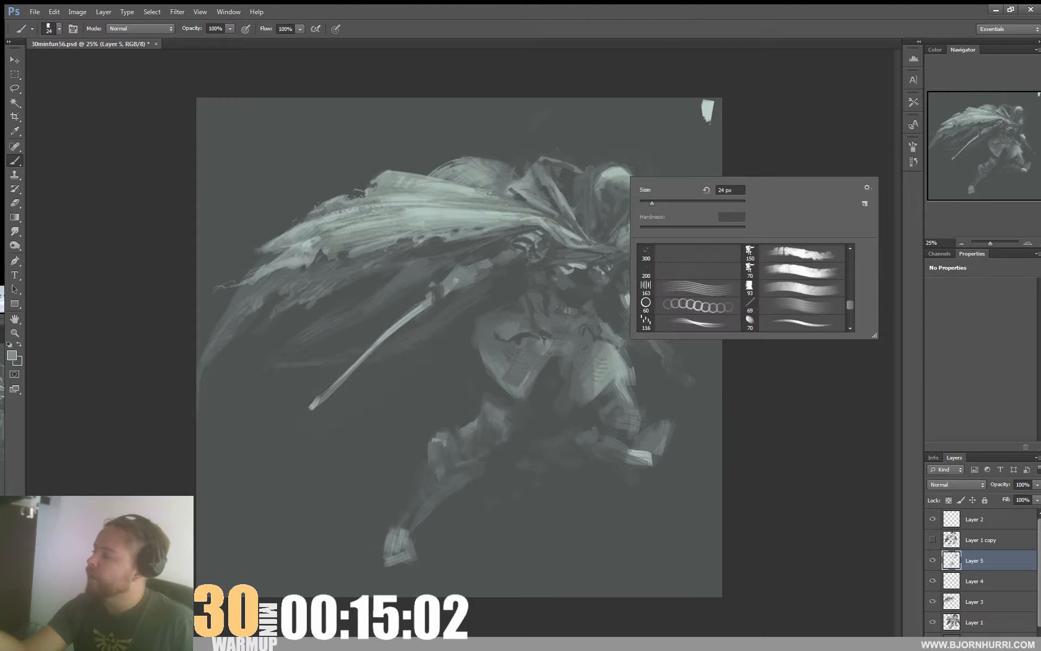
{"action": "key", "text": "Return"}
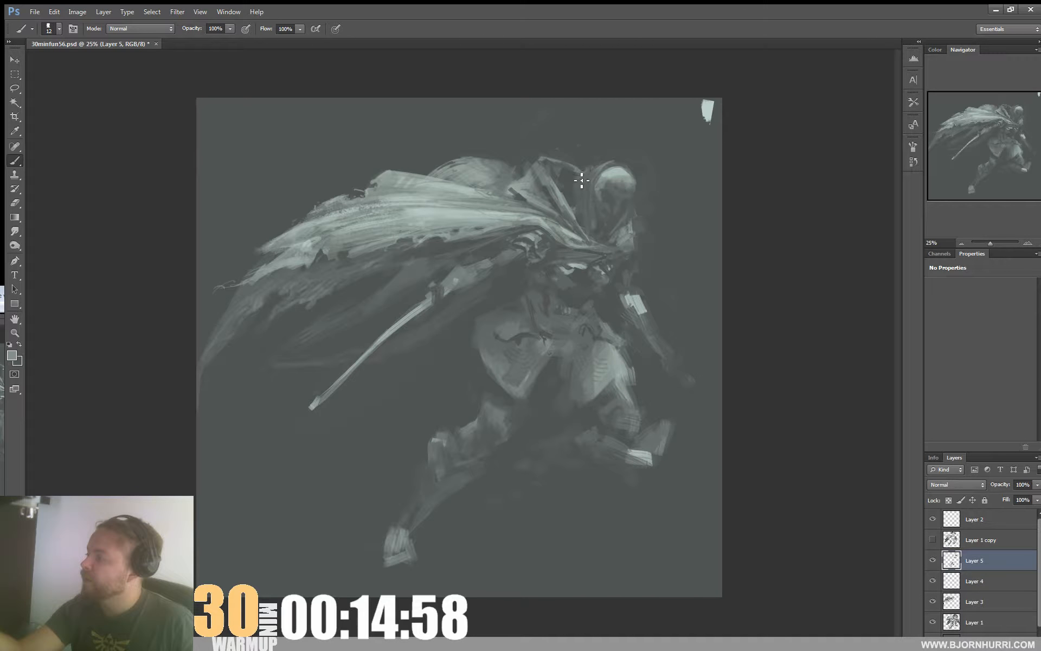
{"action": "right_click", "coordinate": [625, 174]}
{"action": "type", "text": "9"}
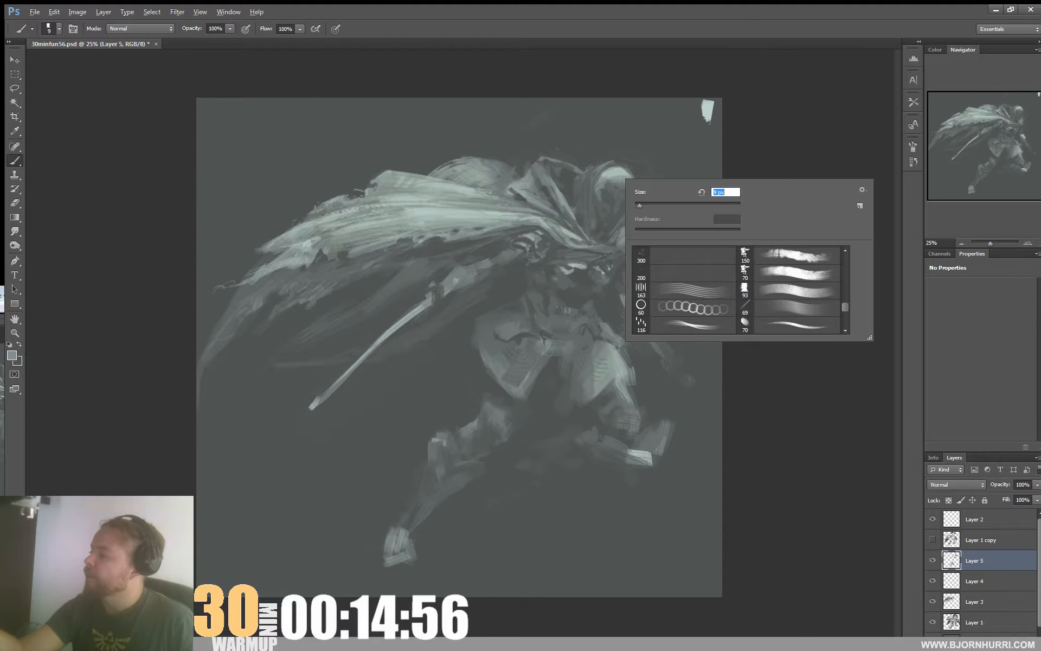
{"action": "key", "text": "Return"}
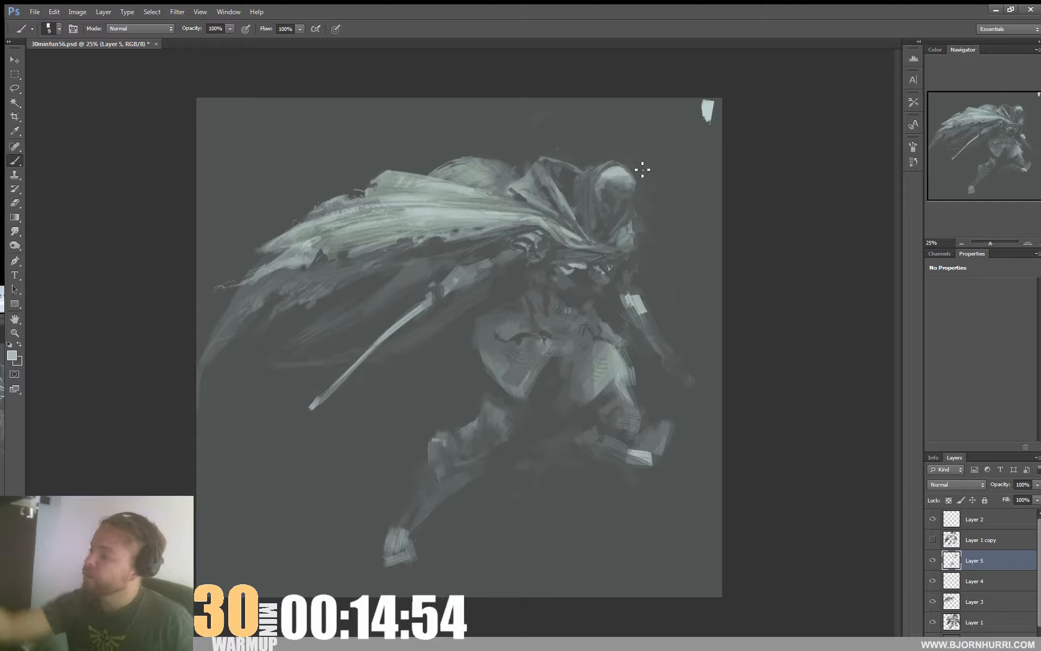
Step: Set the brush to 16 px and refine the face and inner hood with tones sampled around the head
{"action": "left_click", "coordinate": [640, 171], "text": "alt"}
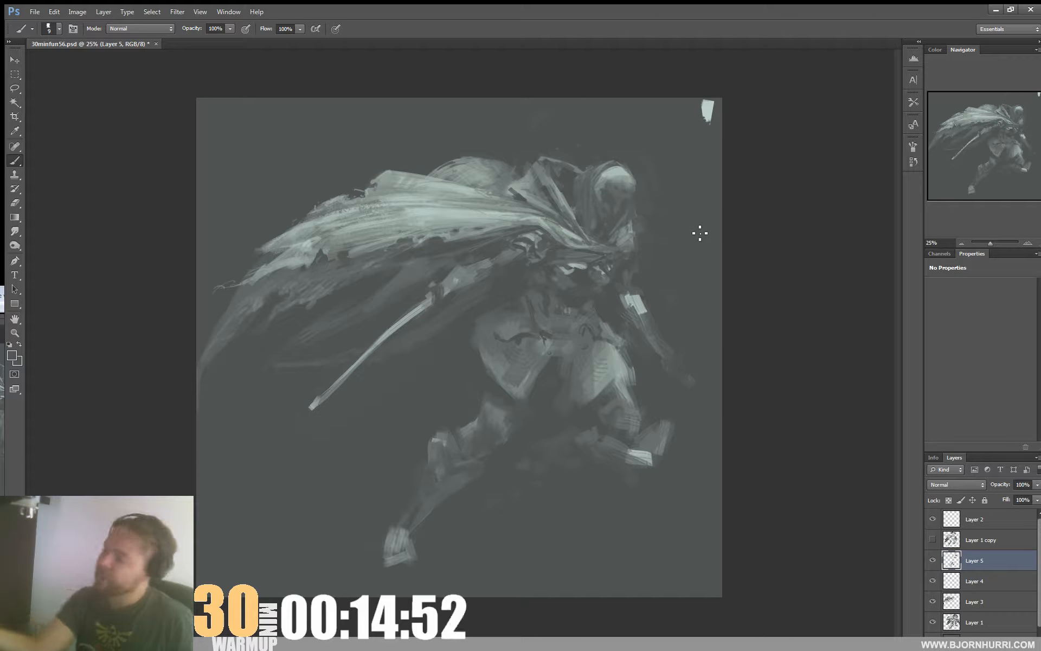
{"action": "right_click", "coordinate": [623, 183]}
{"action": "left_click", "coordinate": [606, 174], "text": "alt"}
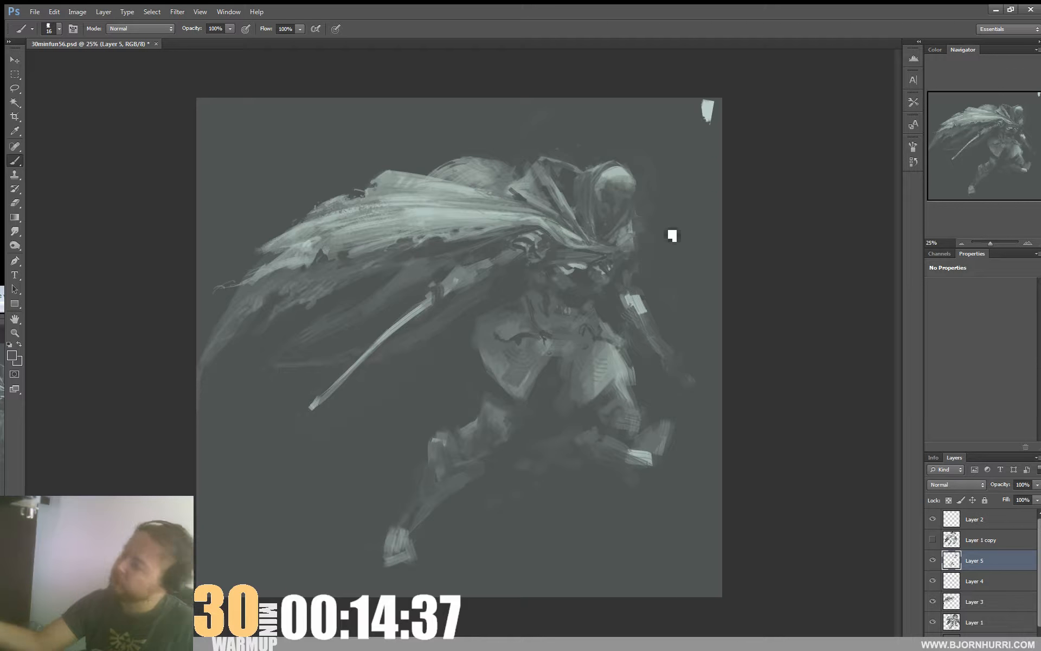
{"action": "left_click", "coordinate": [593, 185], "text": "alt"}
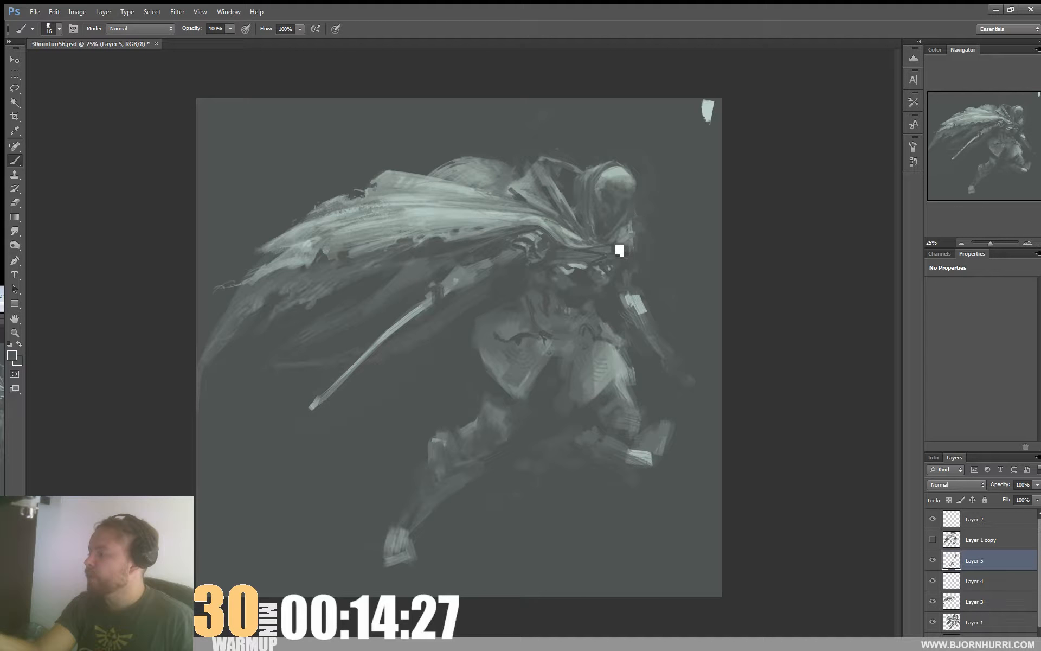
Step: Enlarge the brush to 37 px and rework the collar's front edge below the face
{"action": "right_click", "coordinate": [649, 226]}
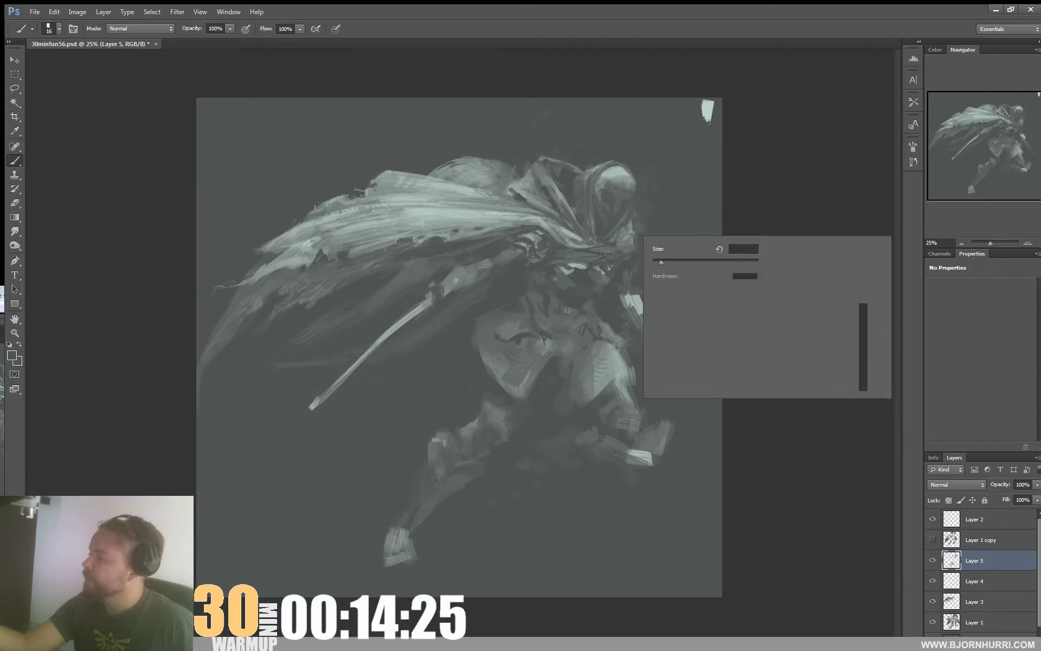
{"action": "left_click", "coordinate": [672, 263]}
{"action": "left_click_drag", "start_coordinate": [626, 250], "coordinate": [630, 242]}
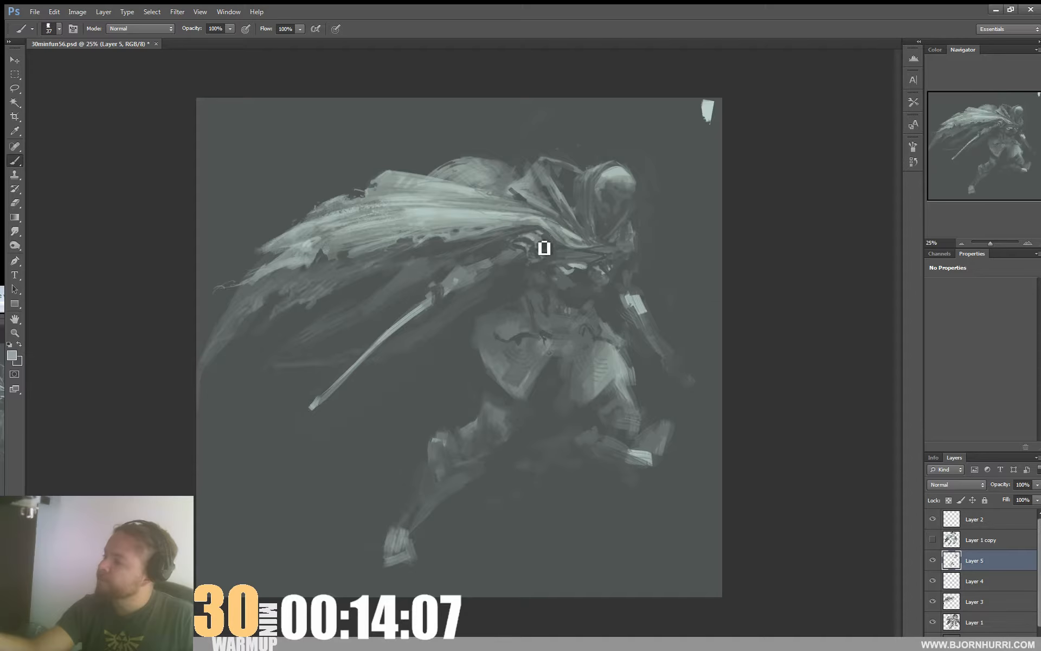
Step: Reduce the brush to 23 px and detail the sword arm's wrappings and blade, sampling a tone near the hand
{"action": "right_click", "coordinate": [559, 243]}
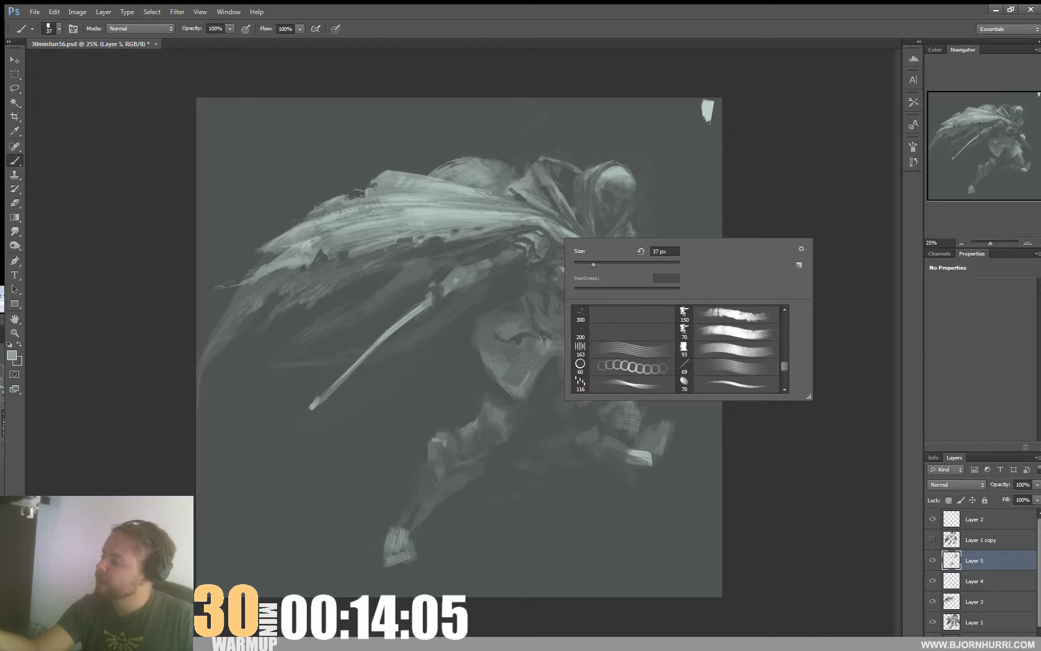
{"action": "left_click_drag", "start_coordinate": [592, 264], "coordinate": [587, 264]}
{"action": "left_click", "coordinate": [541, 262]}
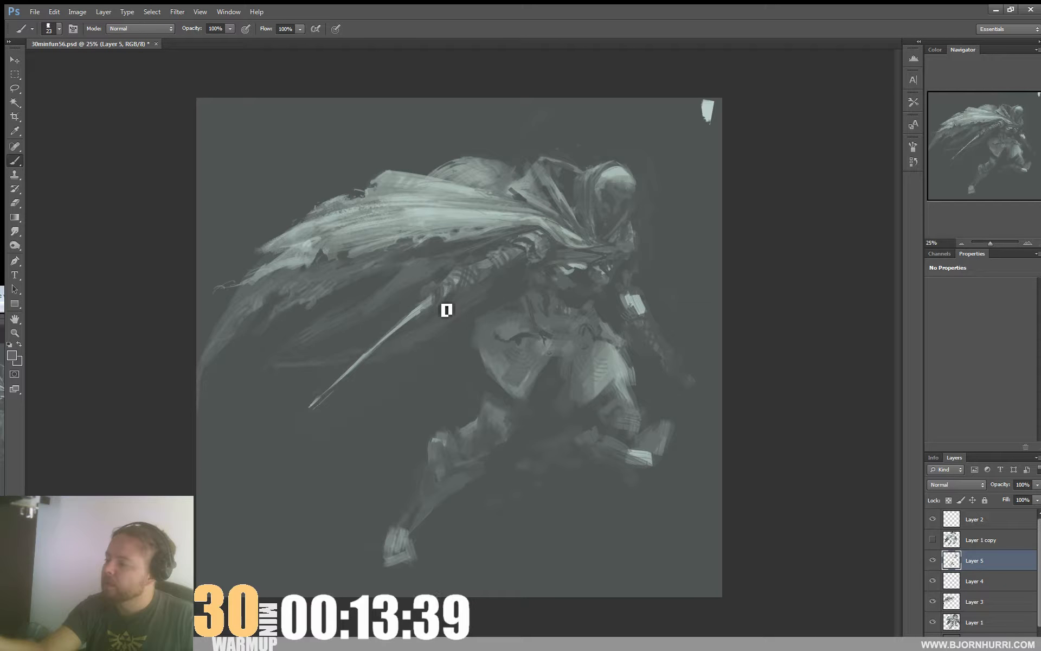
{"action": "left_click", "coordinate": [453, 294], "text": "alt"}
{"action": "right_click", "coordinate": [451, 310]}
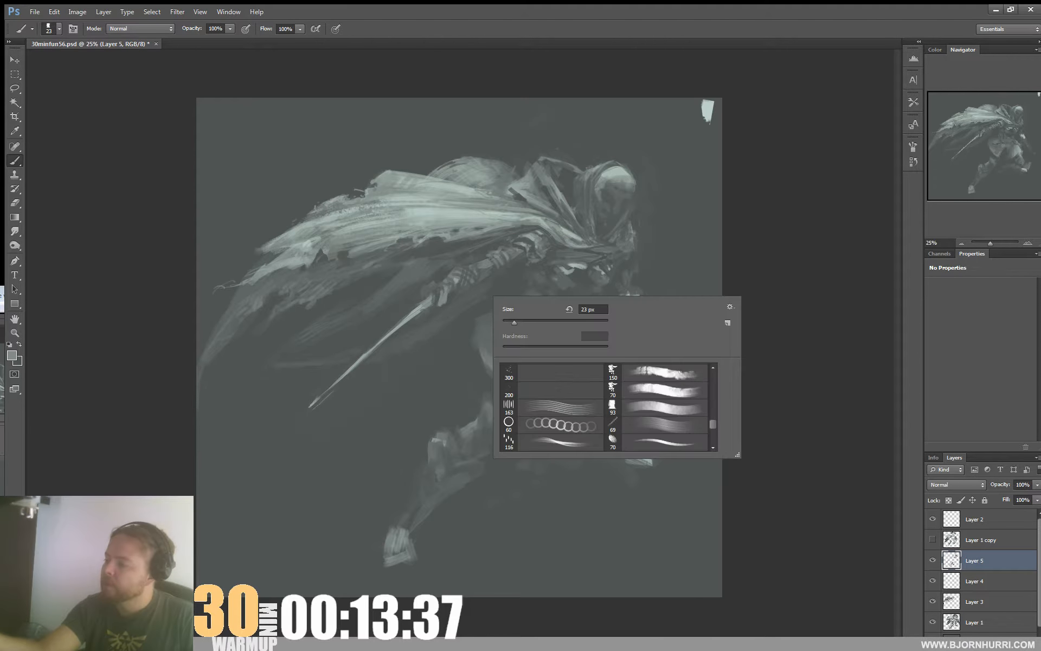
{"action": "left_click", "coordinate": [656, 389]}
{"action": "left_click_drag", "start_coordinate": [539, 322], "coordinate": [524, 323]}
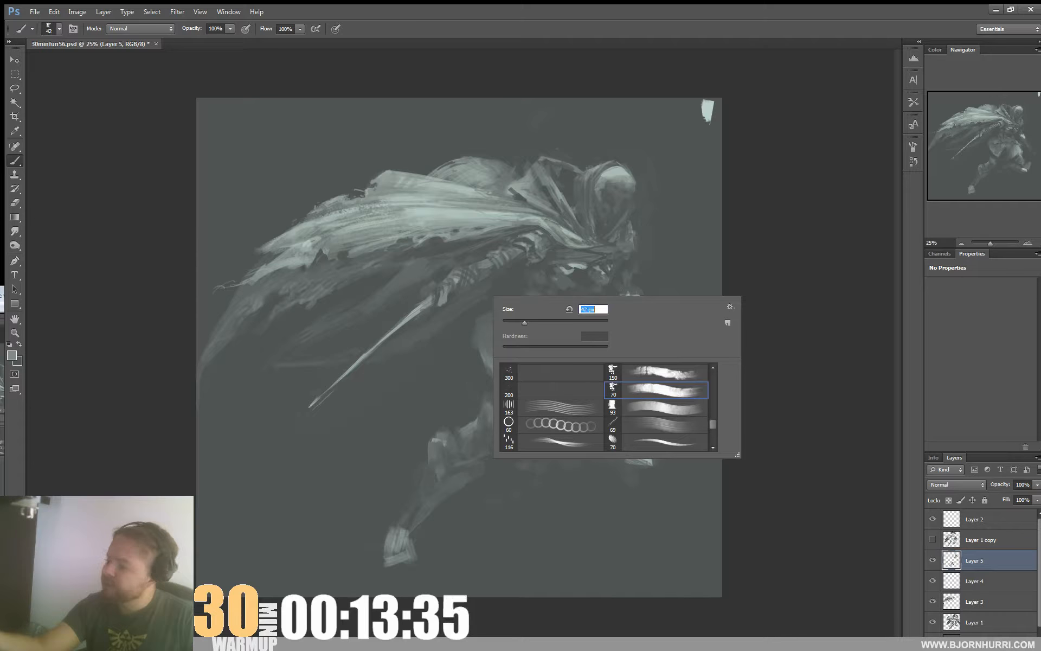
{"action": "left_click_drag", "start_coordinate": [265, 494], "coordinate": [294, 466]}
{"action": "key", "text": "ctrl+z"}
Step: Switch to the 600 px textured brush, size it to 55 px and then 44 px, and sample a tone beneath the sword arm
{"action": "right_click", "coordinate": [343, 433]}
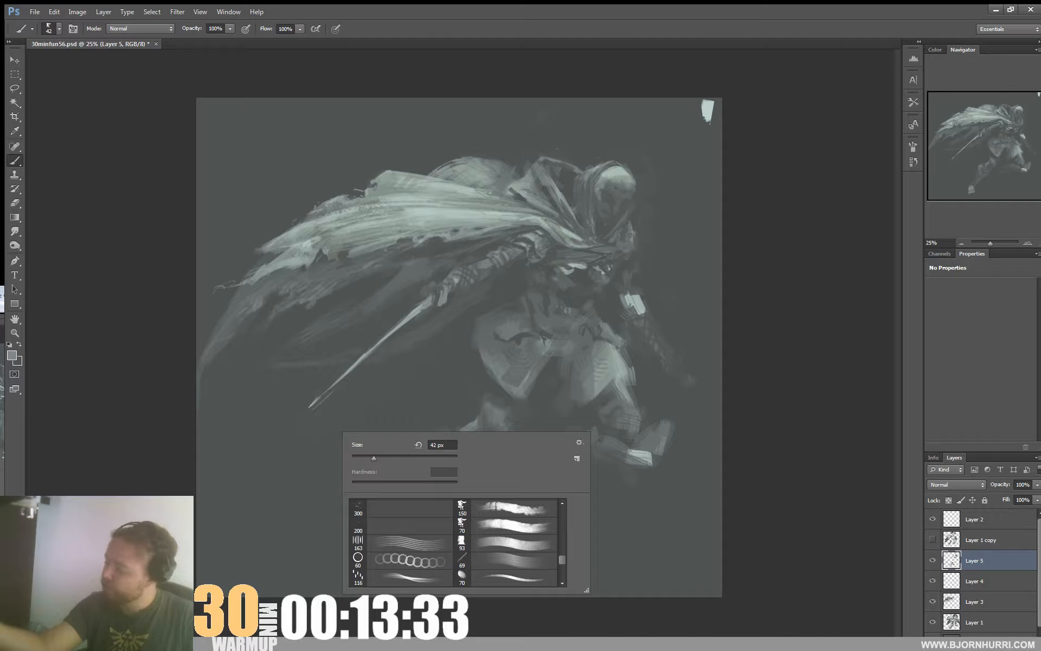
{"action": "scroll", "coordinate": [455, 542], "scroll_direction": "up", "scroll_amount": 5}
{"action": "double_click", "coordinate": [441, 445]}
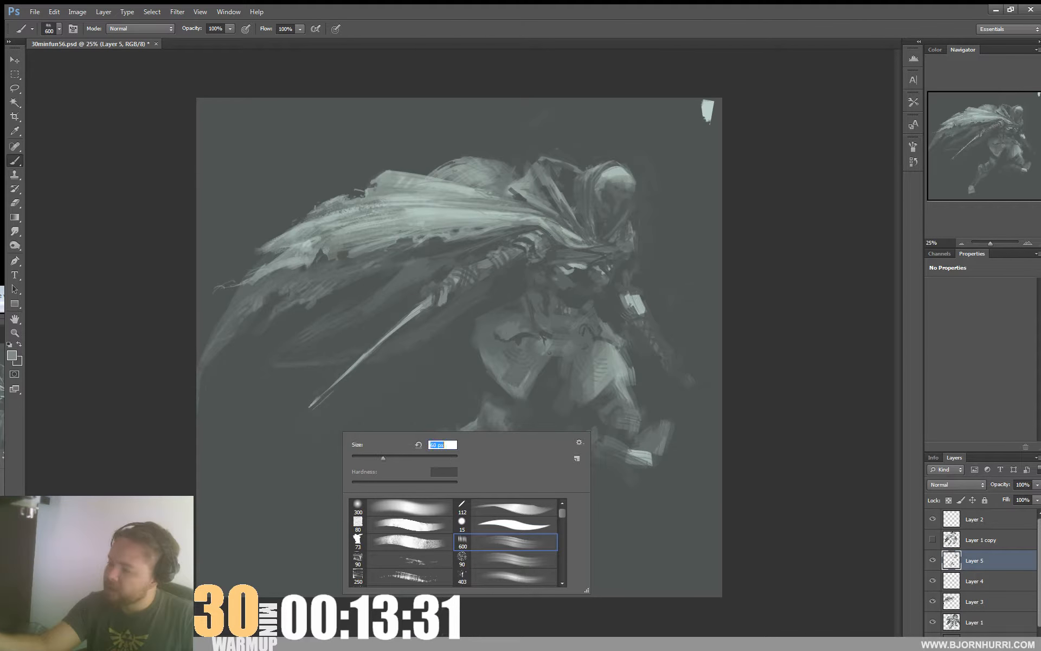
{"action": "type", "text": "55"}
{"action": "key", "text": "Return"}
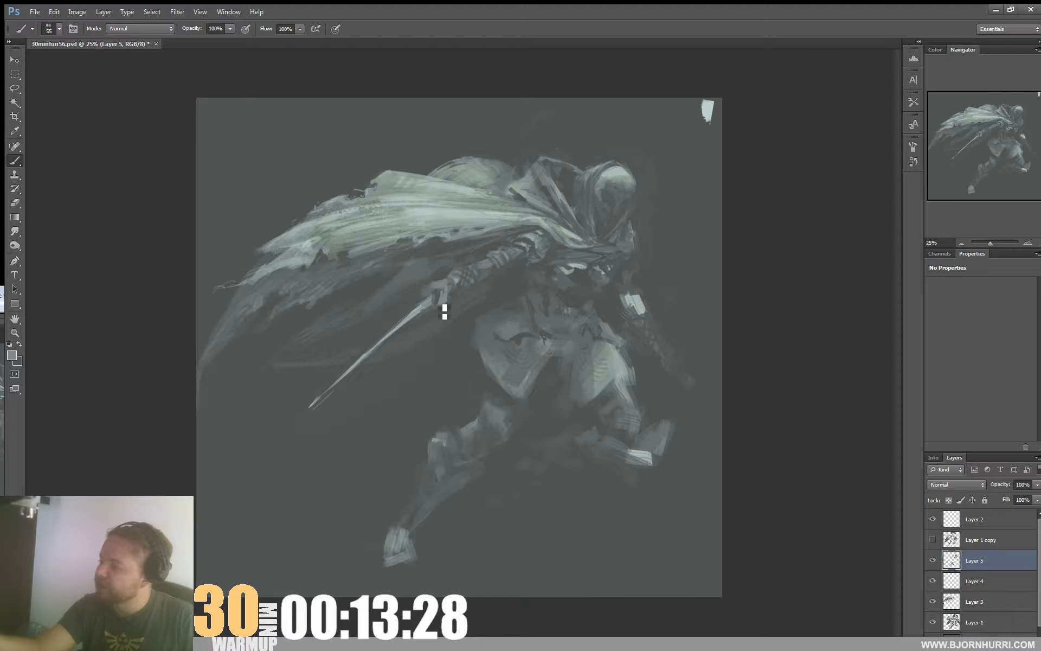
{"action": "right_click", "coordinate": [535, 321]}
{"action": "left_click_drag", "start_coordinate": [584, 342], "coordinate": [579, 343]}
{"action": "left_click", "coordinate": [506, 300], "text": "alt"}
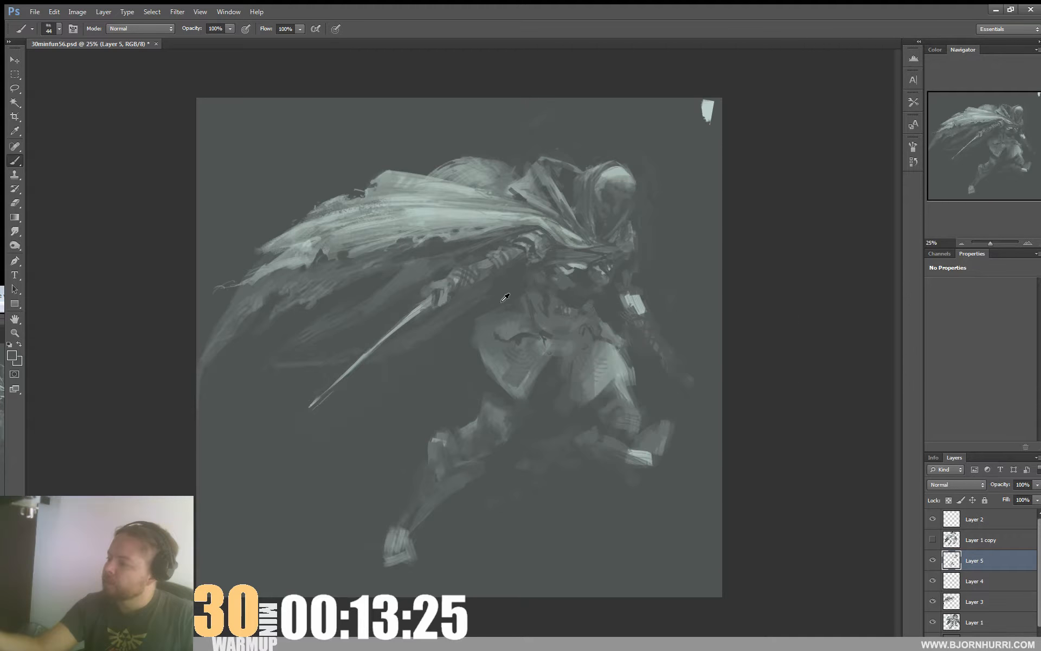
Step: Set the brush to 108 px and paint cloth strips trailing from the hip, trimming their edges with the eraser
{"action": "right_click", "coordinate": [603, 326]}
{"action": "key", "text": "Return"}
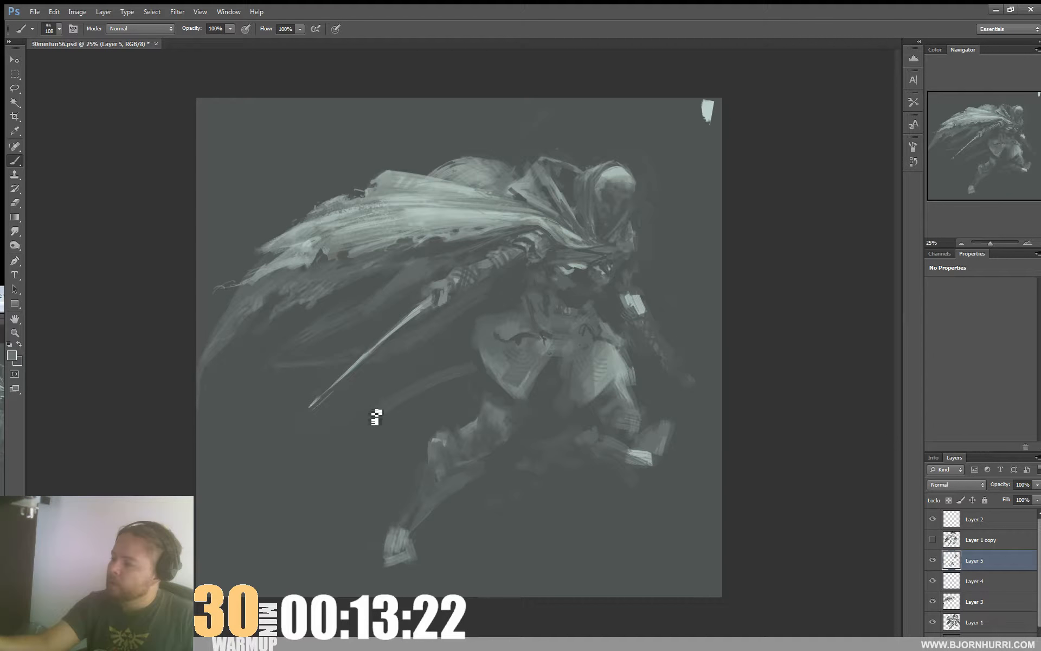
{"action": "left_click_drag", "start_coordinate": [377, 417], "coordinate": [470, 376]}
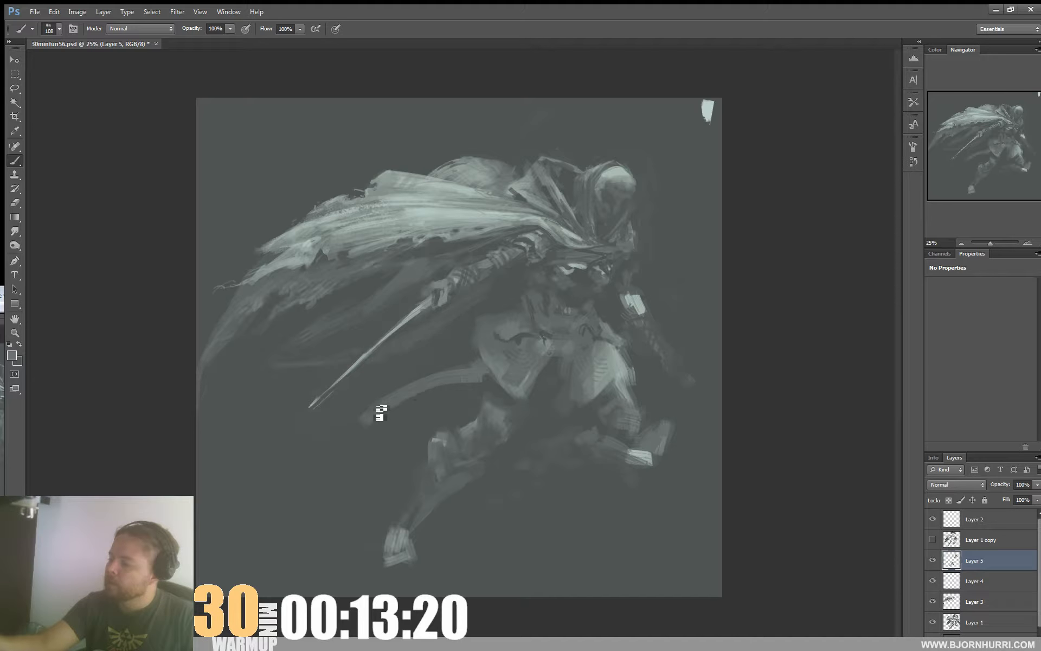
{"action": "key", "text": "e"}
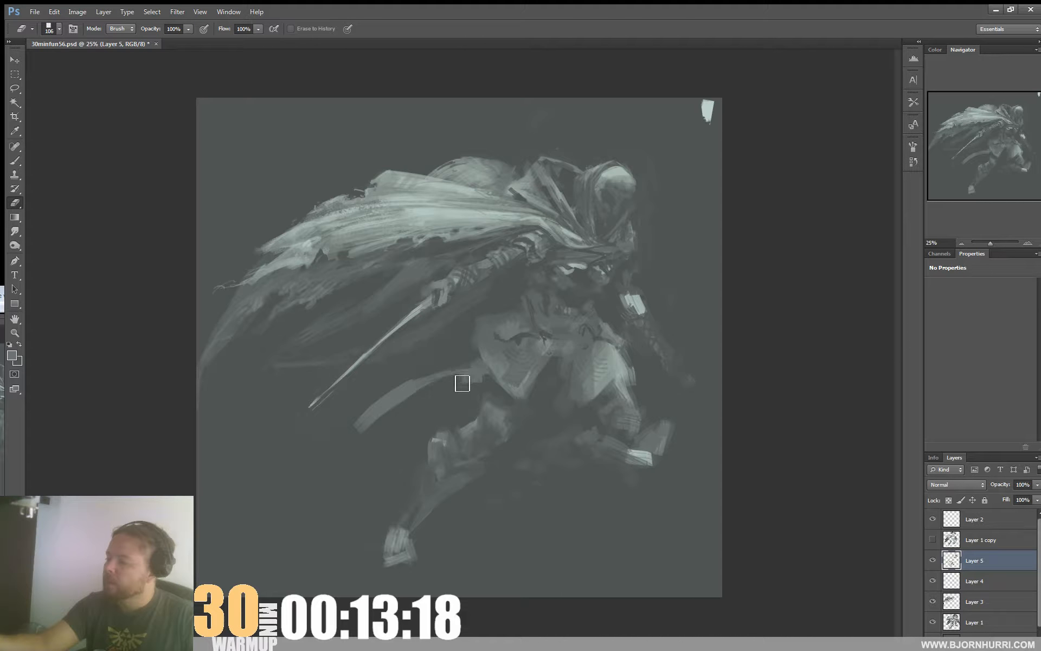
{"action": "key", "text": "b"}
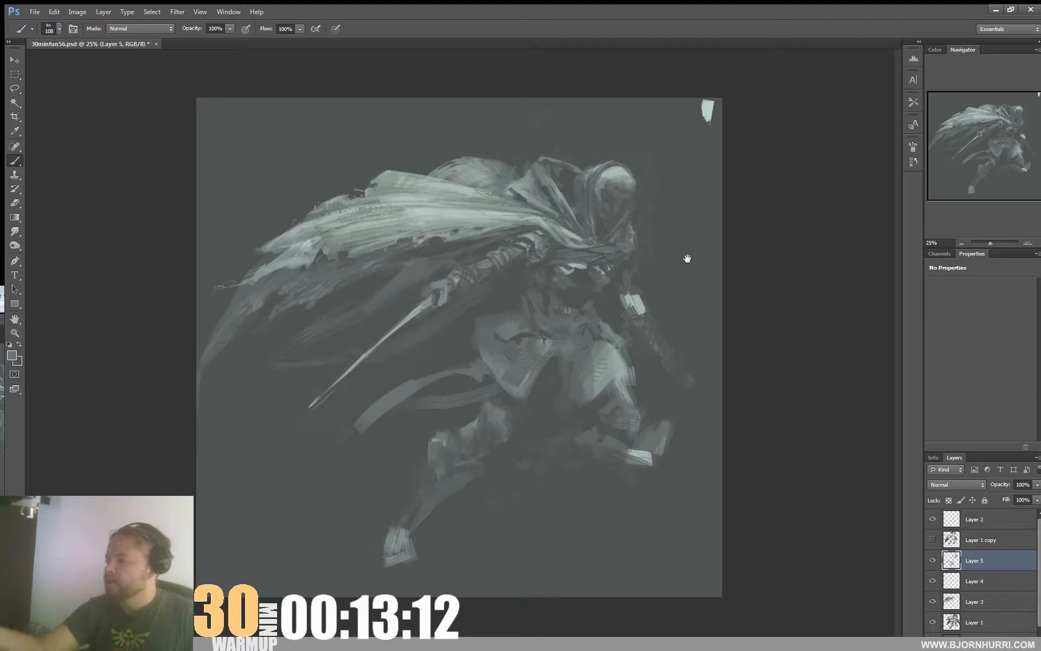
Step: Reduce the brush to 29 px for fine work on the figure
{"action": "right_click", "coordinate": [629, 202]}
{"action": "type", "text": "29"}
{"action": "key", "text": "Return"}
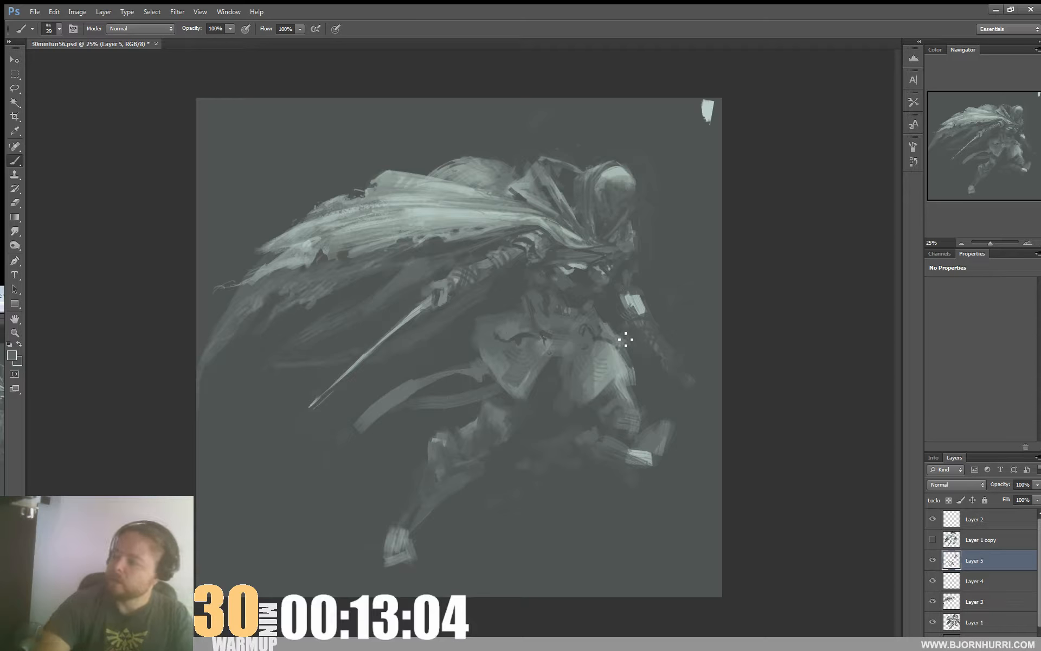
Step: Flip the canvas horizontally and paste a merged copy of the painting as a new layer
{"action": "left_click", "coordinate": [103, 11]}
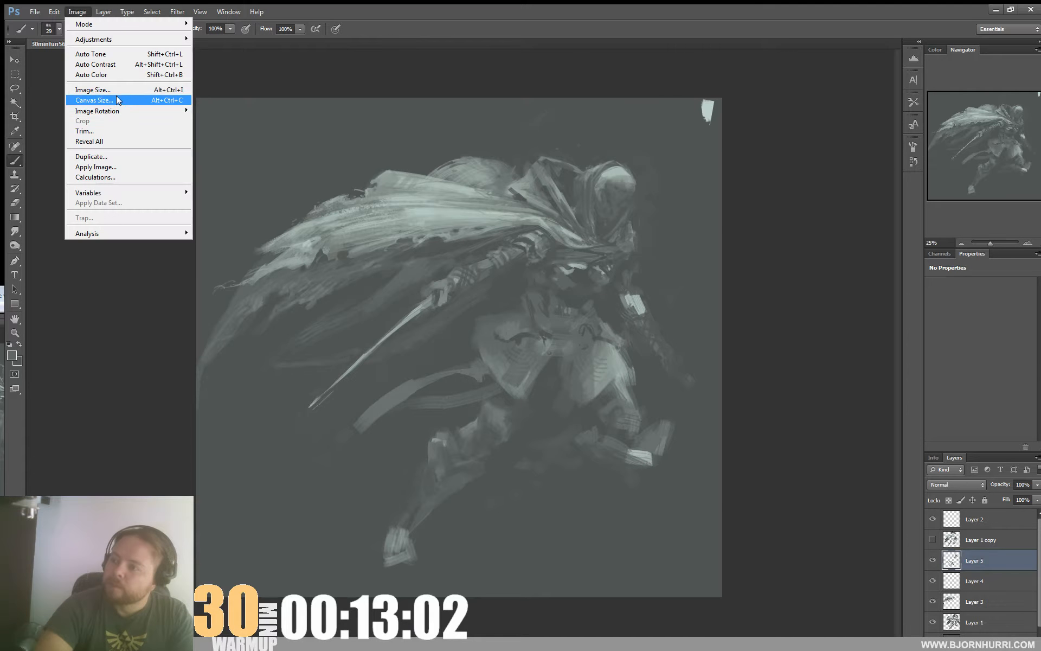
{"action": "mouse_move", "coordinate": [120, 112]}
{"action": "left_click", "coordinate": [277, 157]}
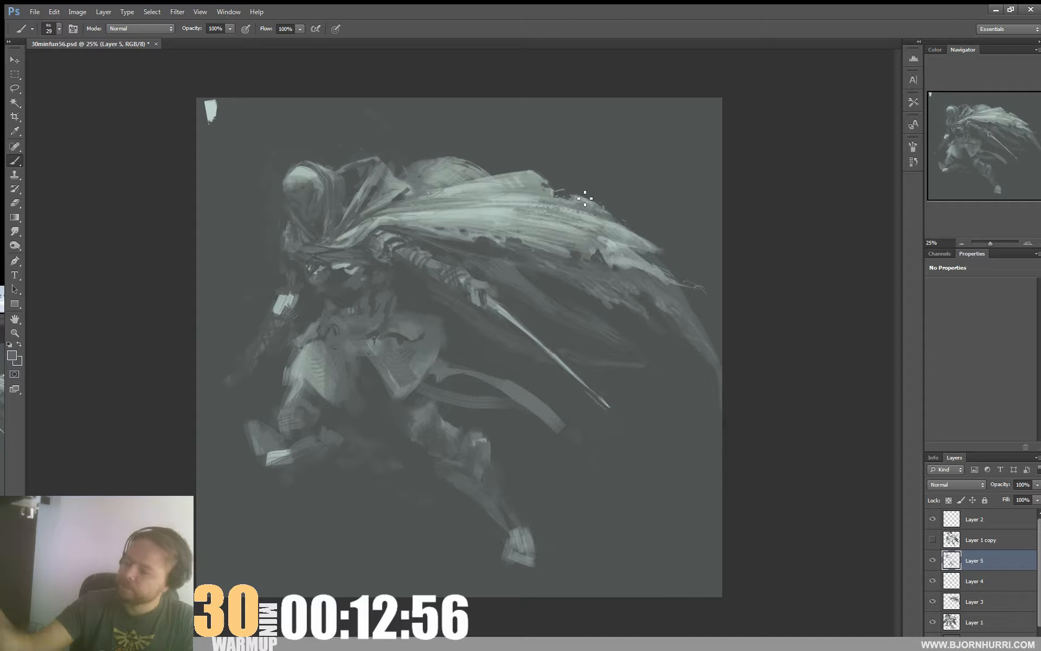
{"action": "key", "text": "ctrl+shift+c"}
{"action": "key", "text": "ctrl+v"}
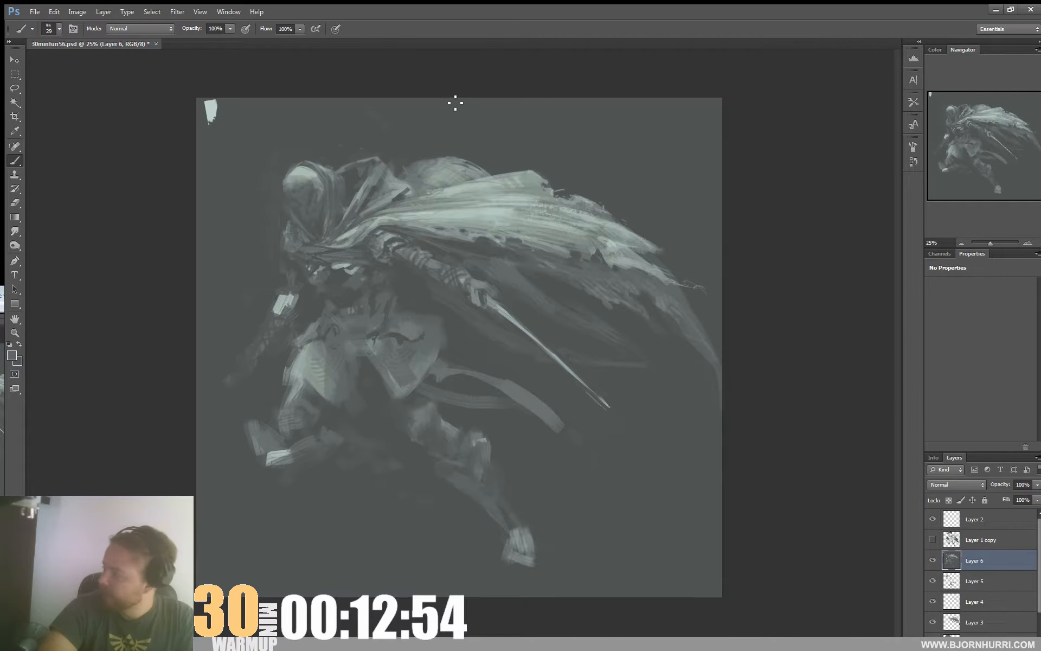
Step: Liquify the merged copy with brush size 1201, nudging the head forward and extending the sword tip outward
{"action": "left_click", "coordinate": [177, 10]}
{"action": "left_click", "coordinate": [227, 89]}
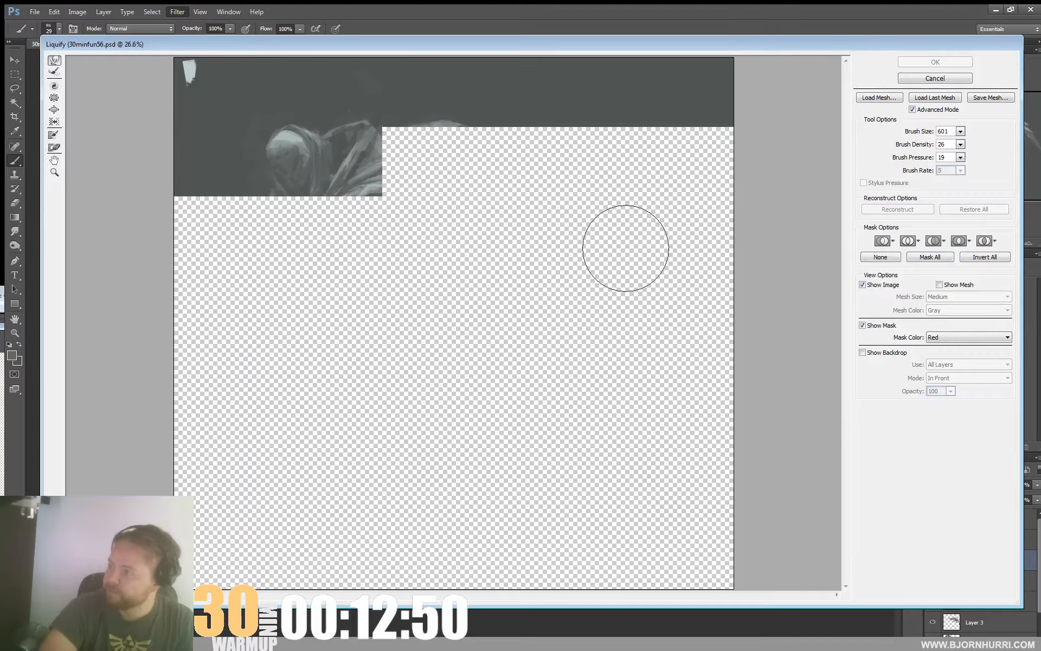
{"action": "left_click", "coordinate": [960, 131]}
{"action": "left_click_drag", "start_coordinate": [908, 144], "coordinate": [911, 144]}
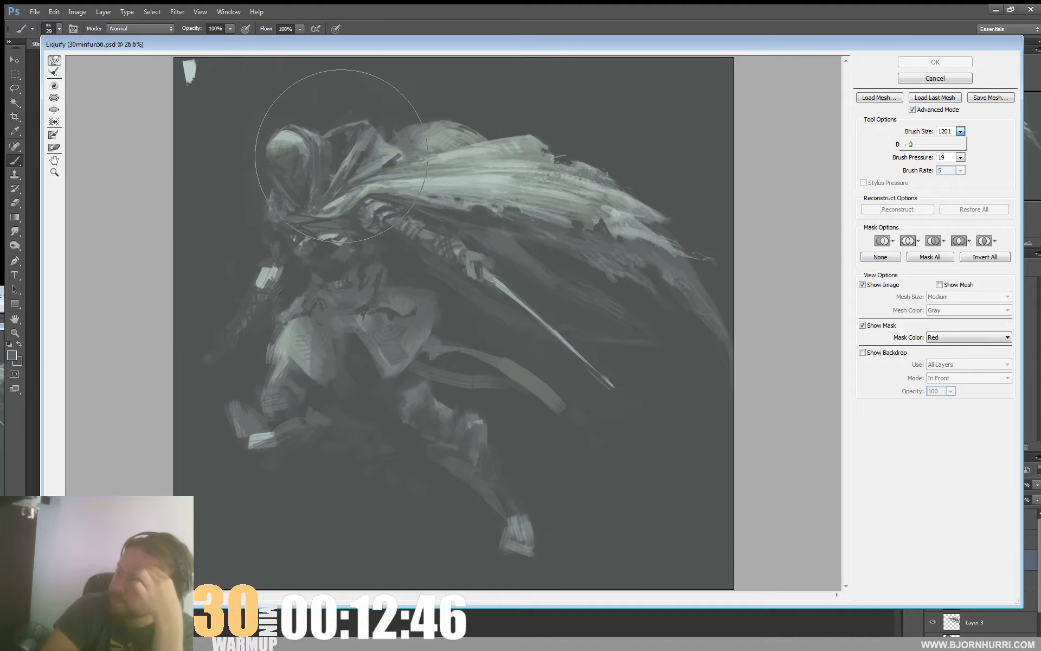
{"action": "mouse_move", "coordinate": [301, 144]}
{"action": "left_mouse_down"}
{"action": "mouse_move", "coordinate": [264, 125]}
{"action": "mouse_move", "coordinate": [261, 146]}
{"action": "left_mouse_up"}
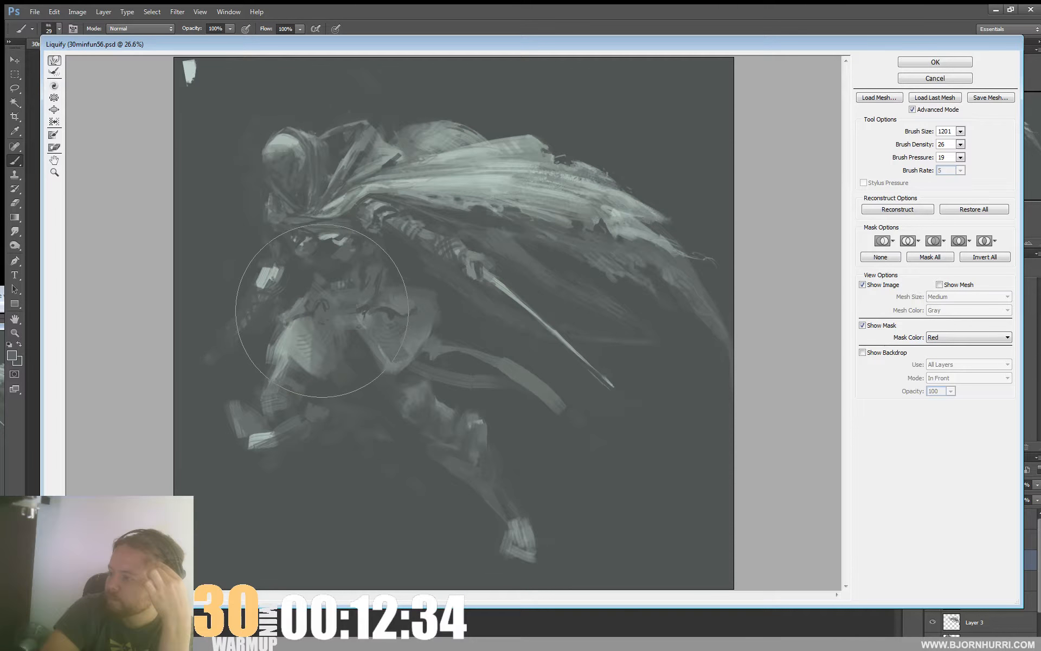
{"action": "left_click_drag", "start_coordinate": [593, 372], "coordinate": [639, 365]}
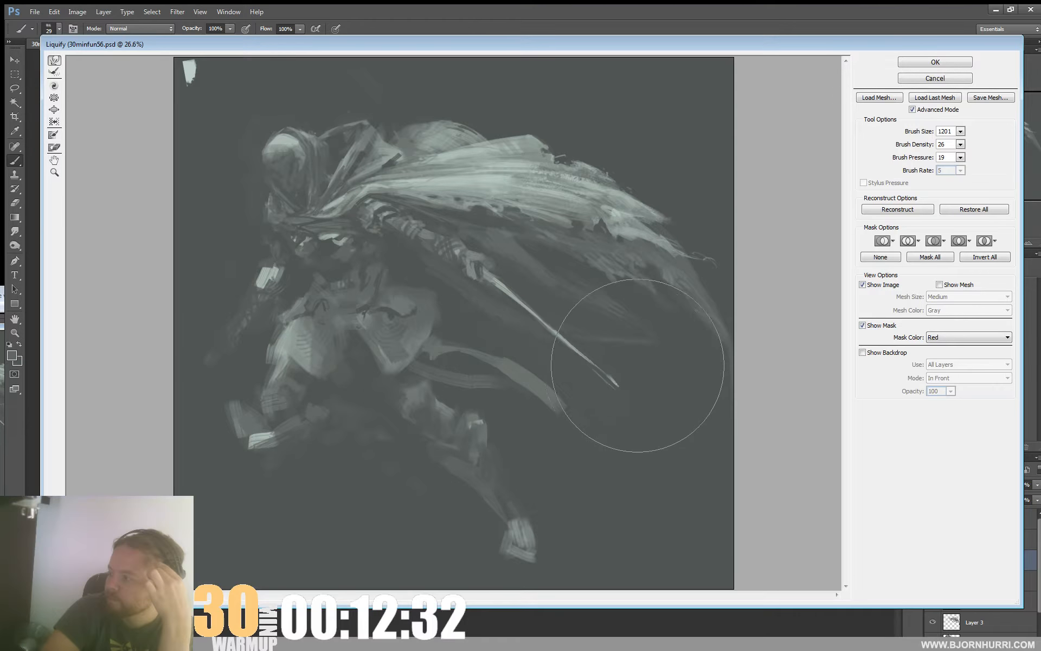
{"action": "mouse_move", "coordinate": [568, 359]}
{"action": "left_mouse_down"}
{"action": "mouse_move", "coordinate": [600, 352]}
{"action": "mouse_move", "coordinate": [615, 384]}
{"action": "mouse_move", "coordinate": [654, 374]}
{"action": "left_mouse_up"}
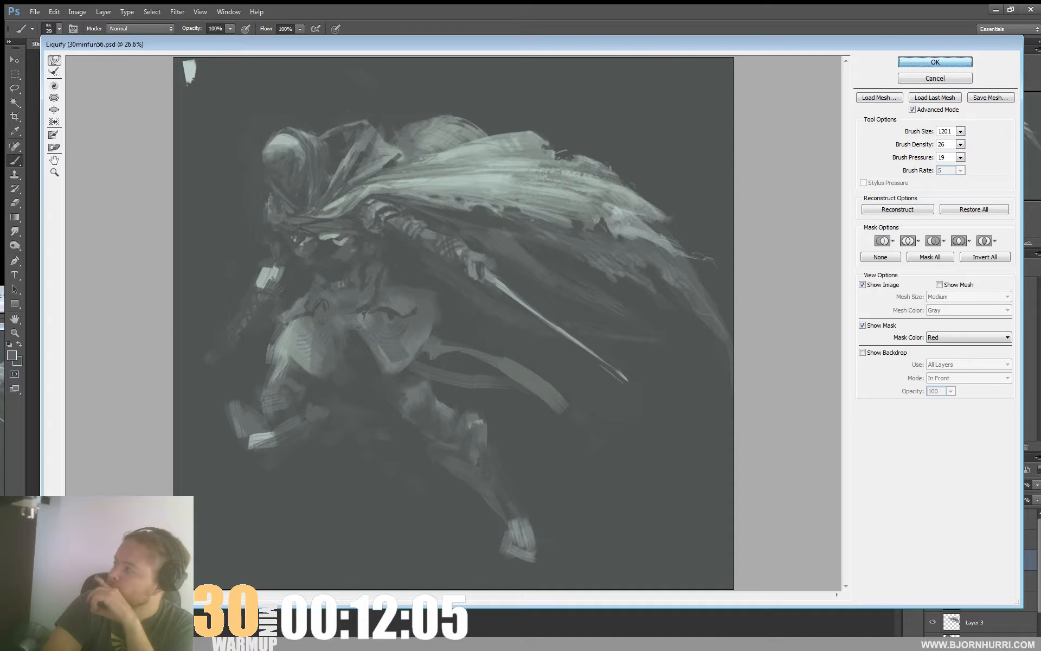
{"action": "key", "text": "Return"}
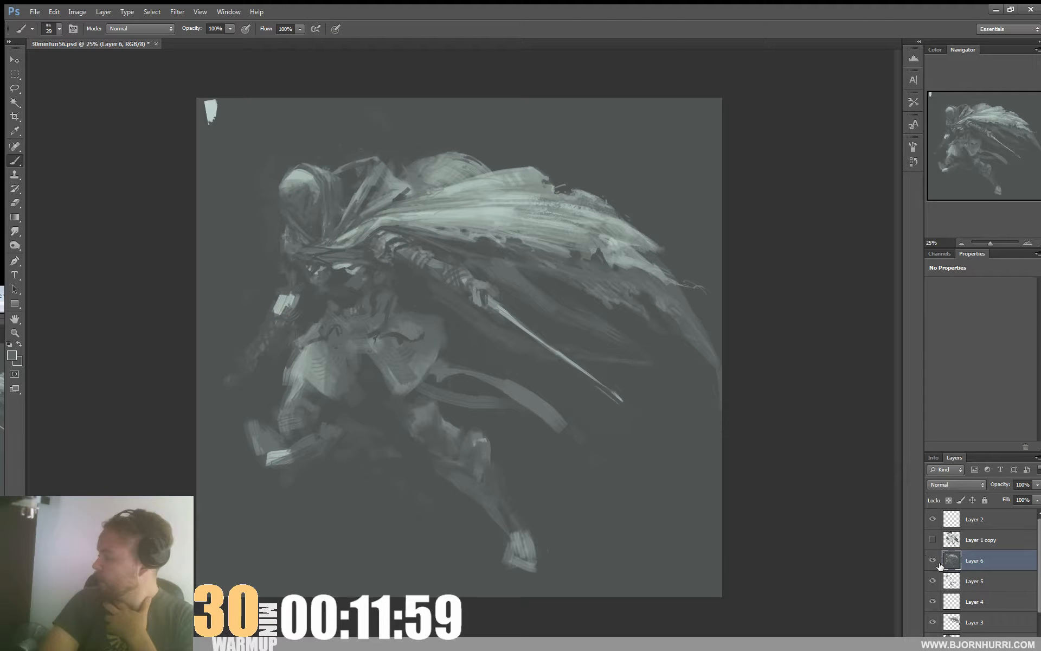
Step: Toggle Layer 6's visibility to compare the figure before and after the Liquify changes
{"action": "left_click", "coordinate": [933, 561]}
{"action": "left_click", "coordinate": [933, 560]}
{"action": "left_click", "coordinate": [933, 560]}
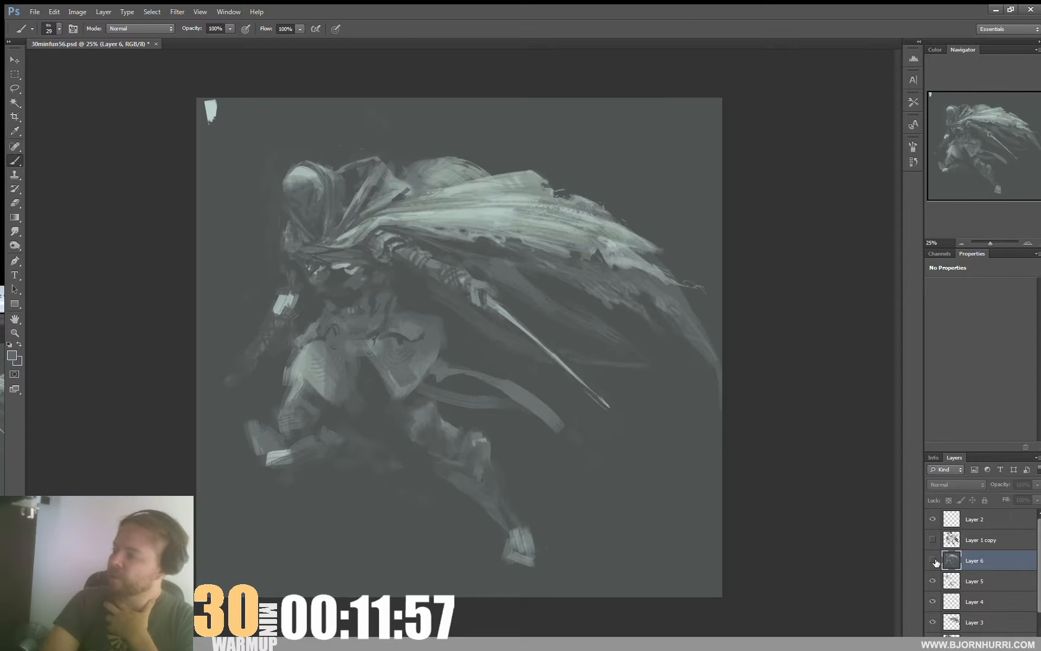
{"action": "left_click", "coordinate": [933, 561]}
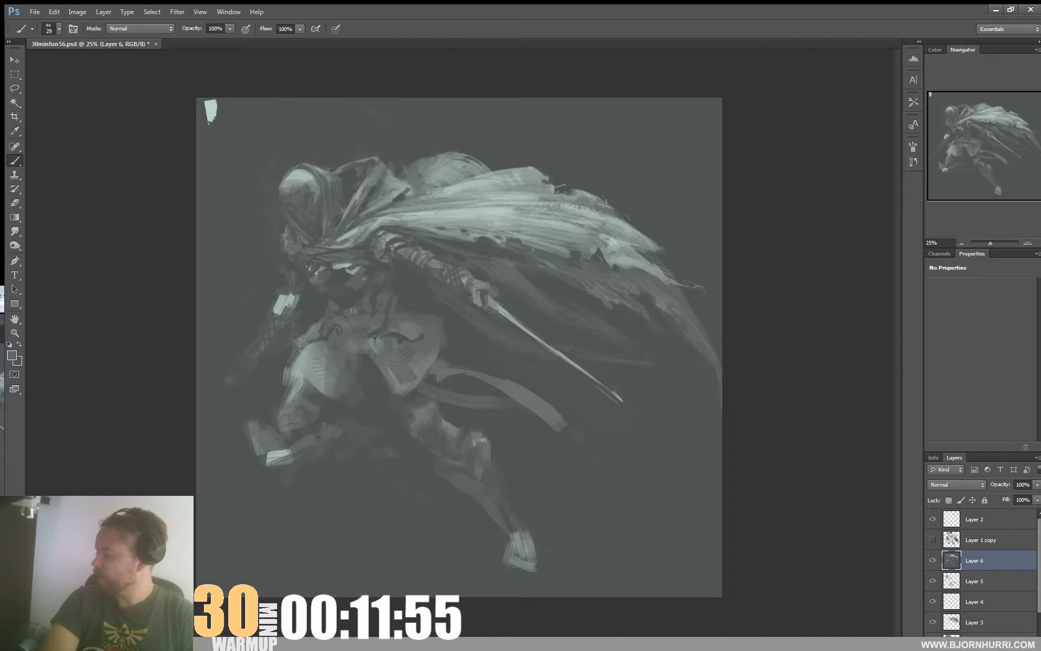
Step: Add a new layer above Layer 6 and paint highlights on the hip armour's lower edge with a light tone sampled from the cape
{"action": "key", "text": "ctrl+shift+alt+n"}
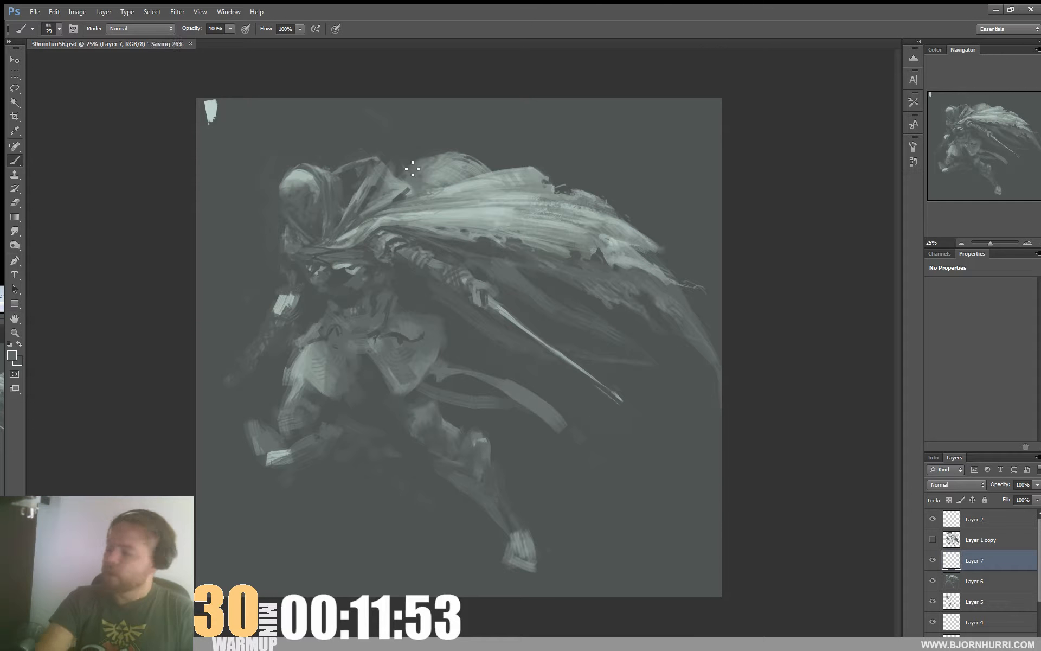
{"action": "left_click", "coordinate": [507, 186], "text": "alt"}
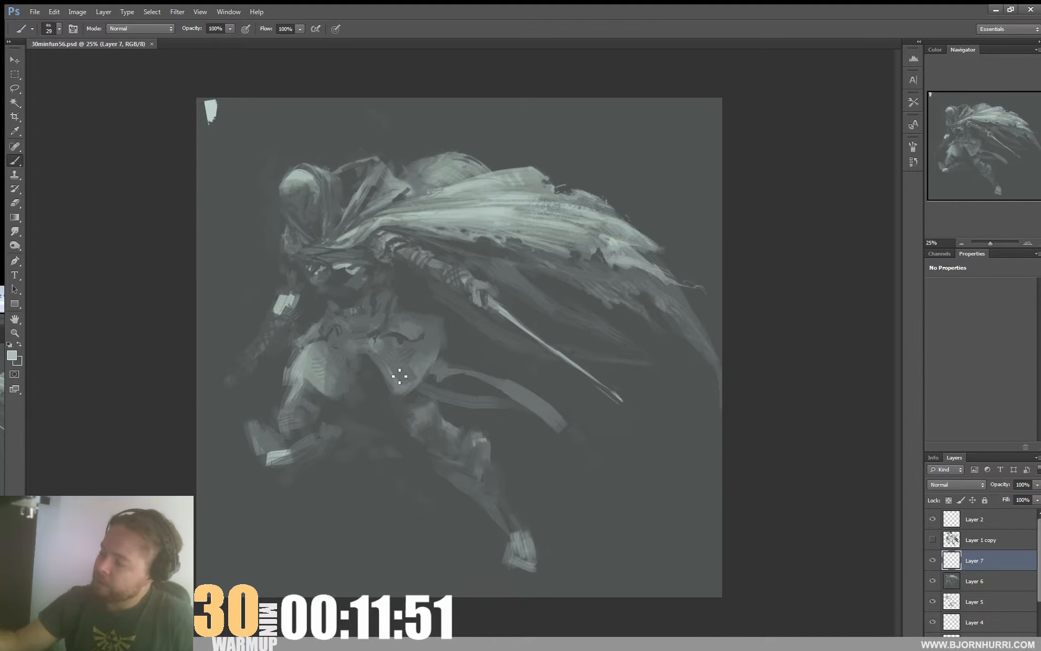
{"action": "left_click_drag", "start_coordinate": [400, 375], "coordinate": [401, 394]}
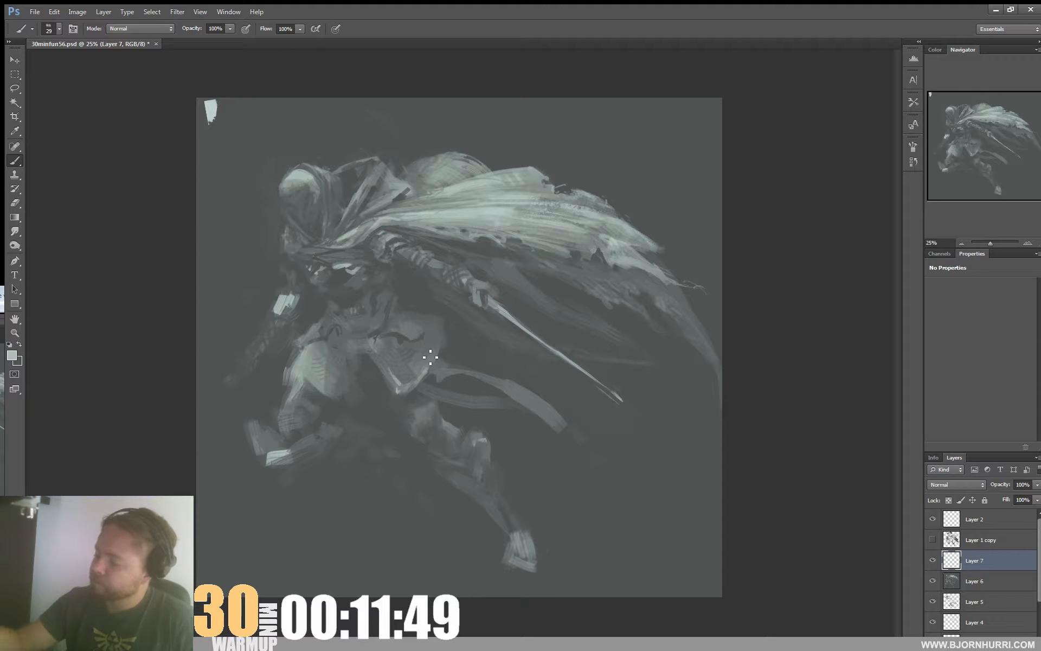
Step: Add a new layer and paint a corner-shaped filigree ornament over the cape with a 75 px brush in the light tone
{"action": "key", "text": "ctrl+shift+alt+n"}
{"action": "right_click", "coordinate": [559, 372]}
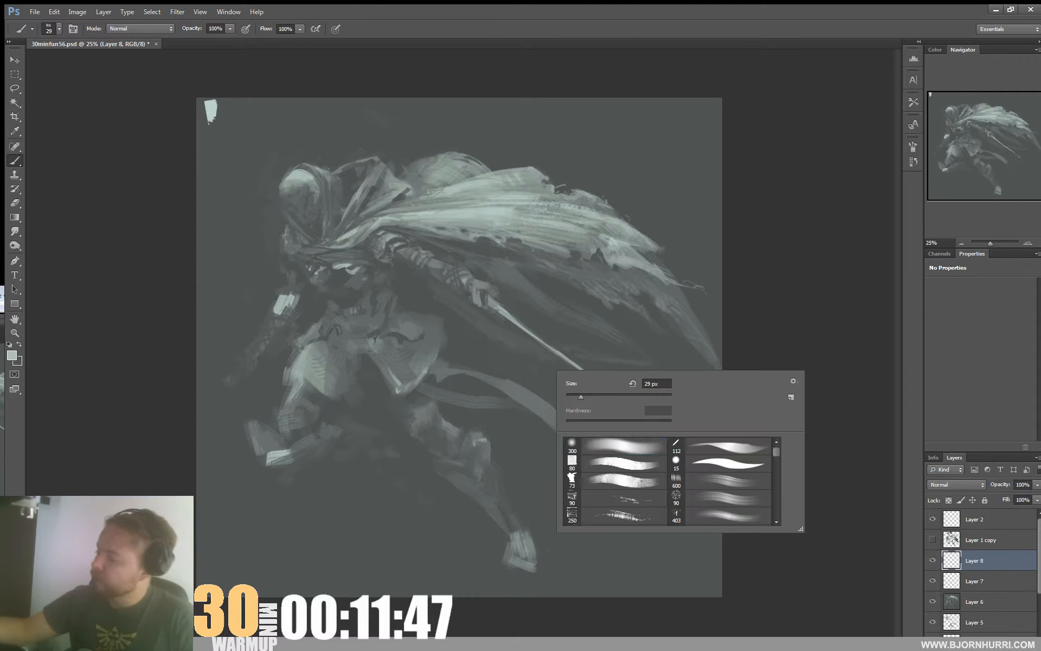
{"action": "right_click", "coordinate": [583, 441]}
{"action": "left_click", "coordinate": [604, 396]}
{"action": "left_click", "coordinate": [605, 396]}
{"action": "mouse_move", "coordinate": [566, 214]}
{"action": "left_mouse_down"}
{"action": "mouse_move", "coordinate": [574, 299]}
{"action": "mouse_move", "coordinate": [608, 290]}
{"action": "mouse_move", "coordinate": [581, 274]}
{"action": "mouse_move", "coordinate": [602, 316]}
{"action": "mouse_move", "coordinate": [583, 298]}
{"action": "mouse_move", "coordinate": [584, 349]}
{"action": "mouse_move", "coordinate": [651, 332]}
{"action": "mouse_move", "coordinate": [658, 348]}
{"action": "mouse_move", "coordinate": [681, 355]}
{"action": "mouse_move", "coordinate": [590, 349]}
{"action": "left_mouse_up"}
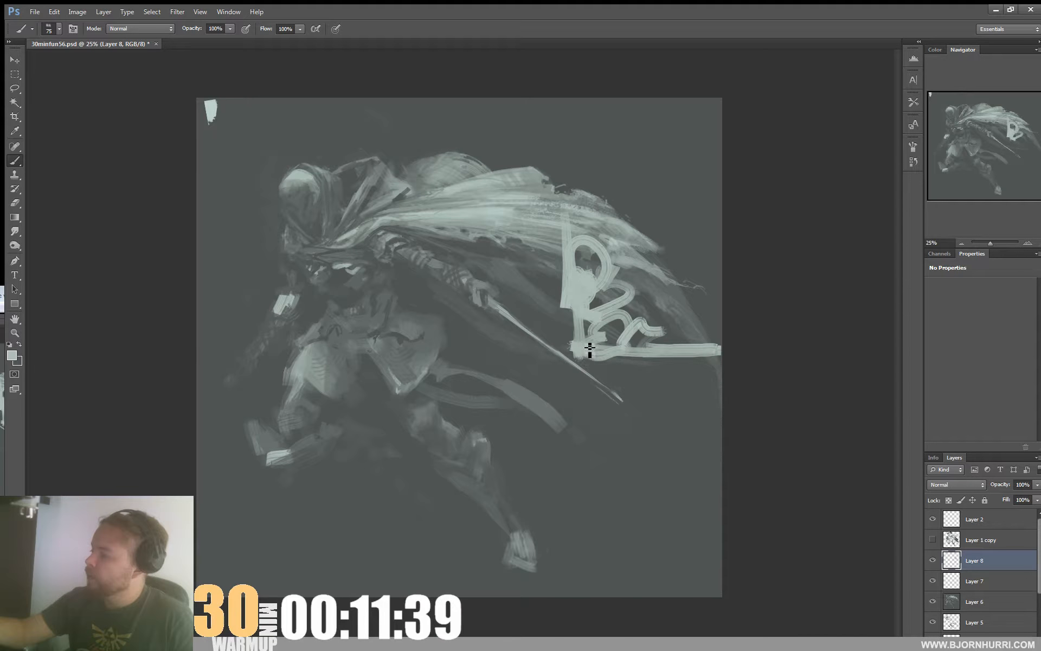
{"action": "left_click_drag", "start_coordinate": [652, 273], "coordinate": [649, 296]}
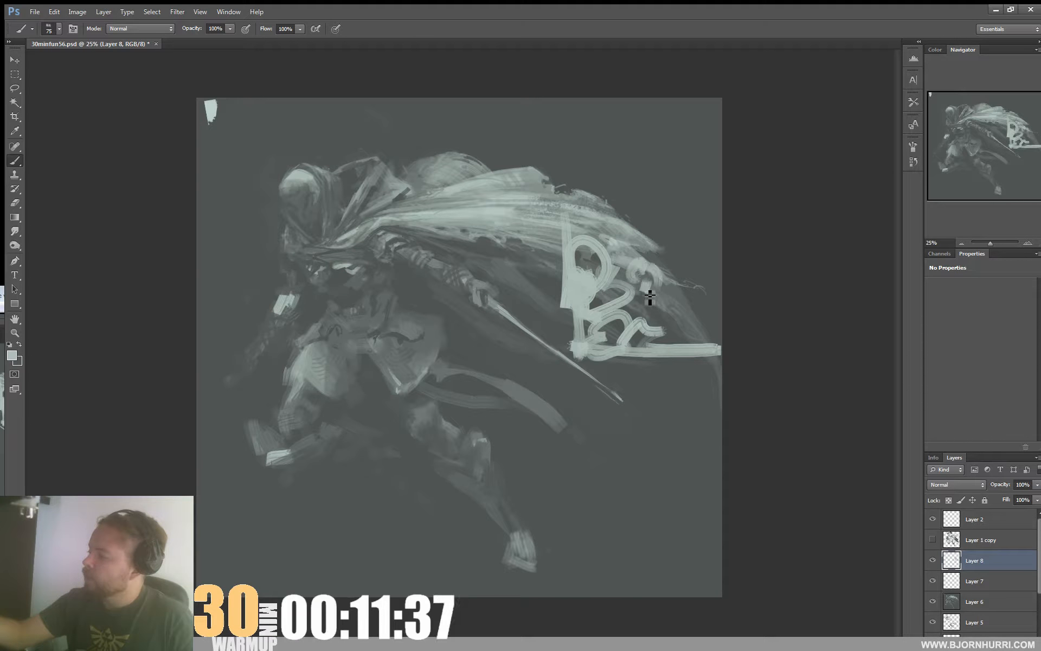
{"action": "left_click_drag", "start_coordinate": [679, 246], "coordinate": [659, 265]}
Step: Refine the ornament with a 25 px brush, adding finer curls and straightening its vertical and lower borders
{"action": "right_click", "coordinate": [664, 267]}
{"action": "type", "text": "25"}
{"action": "key", "text": "Return"}
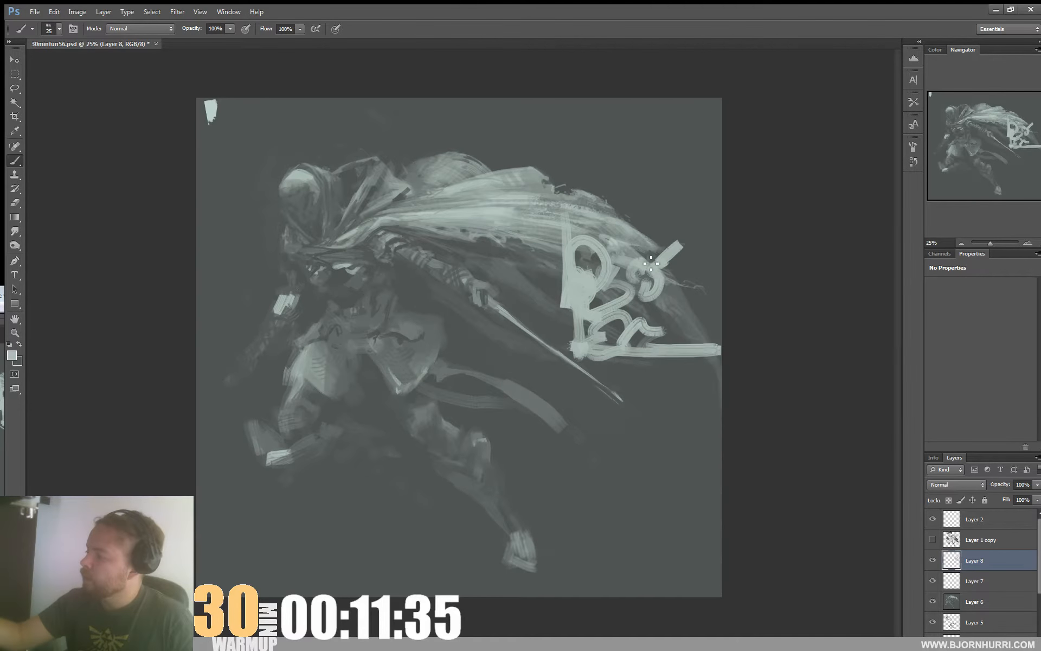
{"action": "left_click_drag", "start_coordinate": [653, 262], "coordinate": [639, 281]}
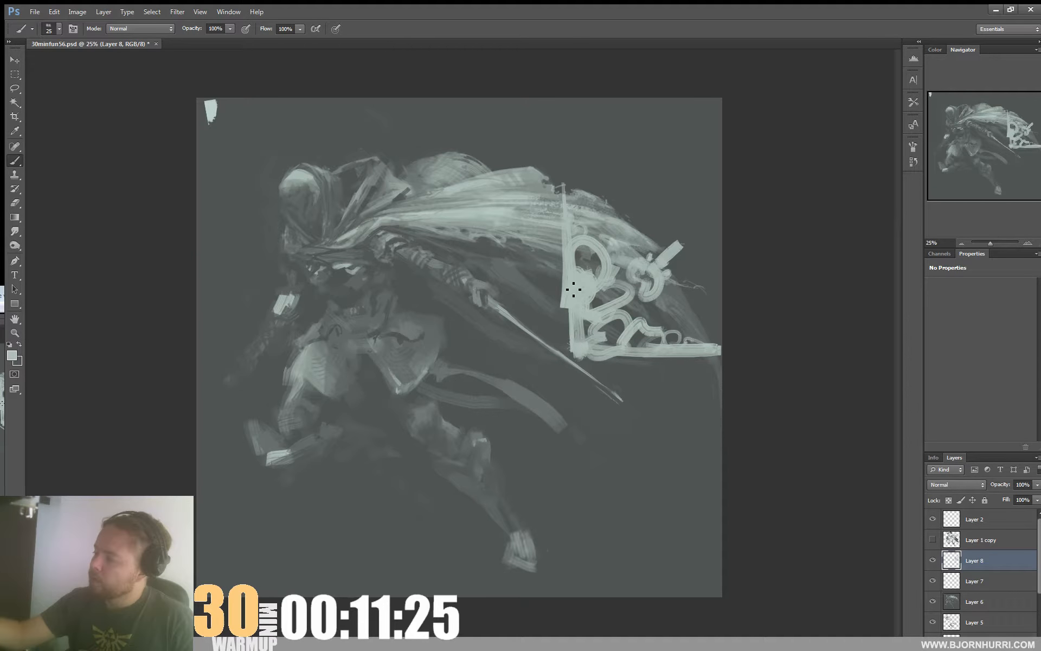
{"action": "mouse_move", "coordinate": [569, 305]}
{"action": "left_mouse_down"}
{"action": "mouse_move", "coordinate": [577, 356]}
{"action": "mouse_move", "coordinate": [584, 327]}
{"action": "mouse_move", "coordinate": [606, 361]}
{"action": "left_mouse_up"}
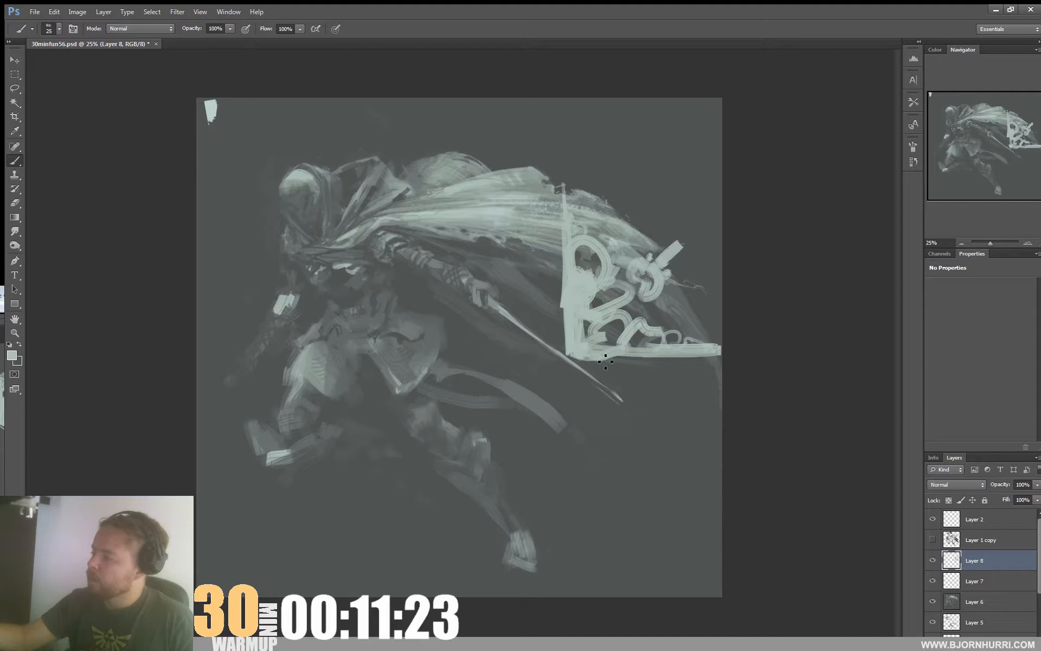
{"action": "mouse_move", "coordinate": [680, 356]}
{"action": "left_mouse_down"}
{"action": "mouse_move", "coordinate": [574, 360]}
{"action": "mouse_move", "coordinate": [595, 340]}
{"action": "mouse_move", "coordinate": [597, 351]}
{"action": "left_mouse_up"}
{"action": "key", "text": "e"}
{"action": "right_click", "coordinate": [579, 332]}
{"action": "left_click", "coordinate": [567, 358]}
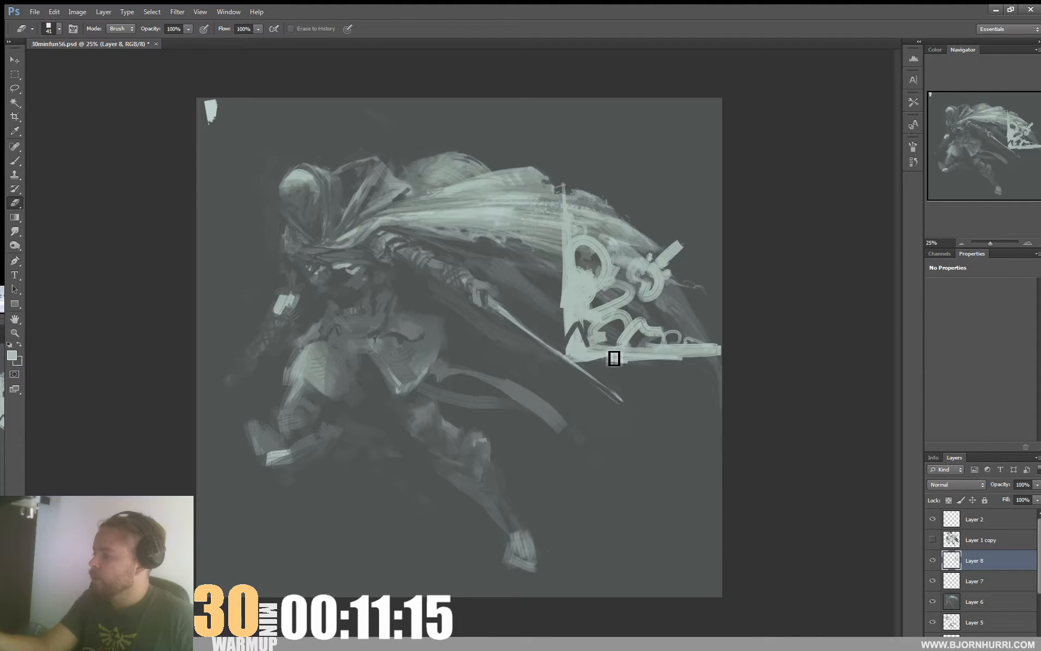
{"action": "key", "text": "b"}
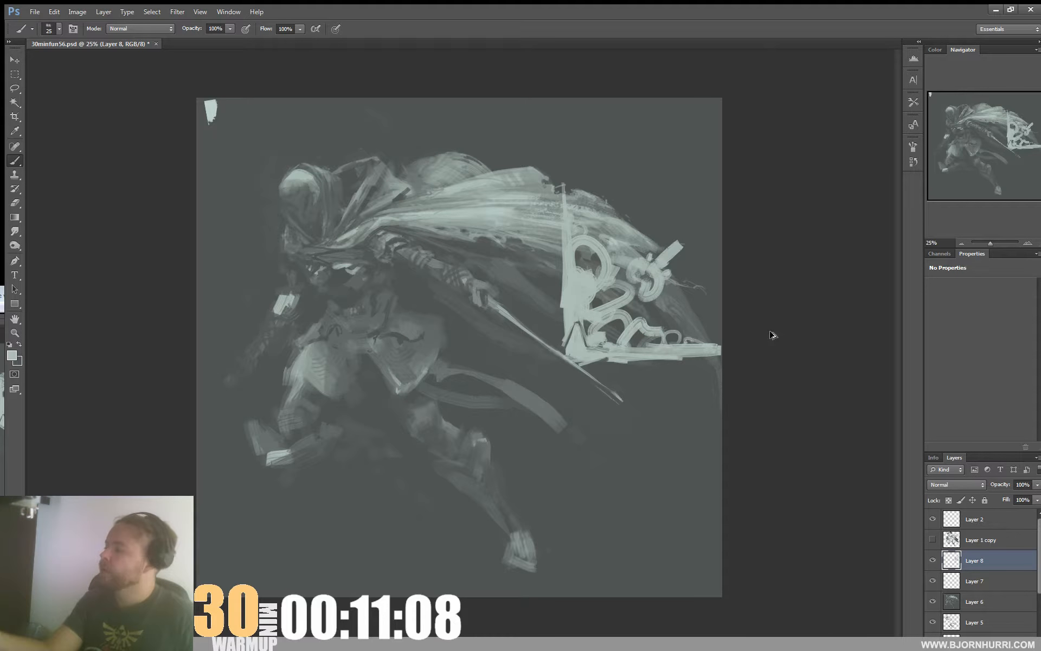
{"action": "key", "text": "ctrl+alt+z"}
{"action": "key", "text": "ctrl+alt+z"}
{"action": "key", "text": "ctrl+alt+z"}
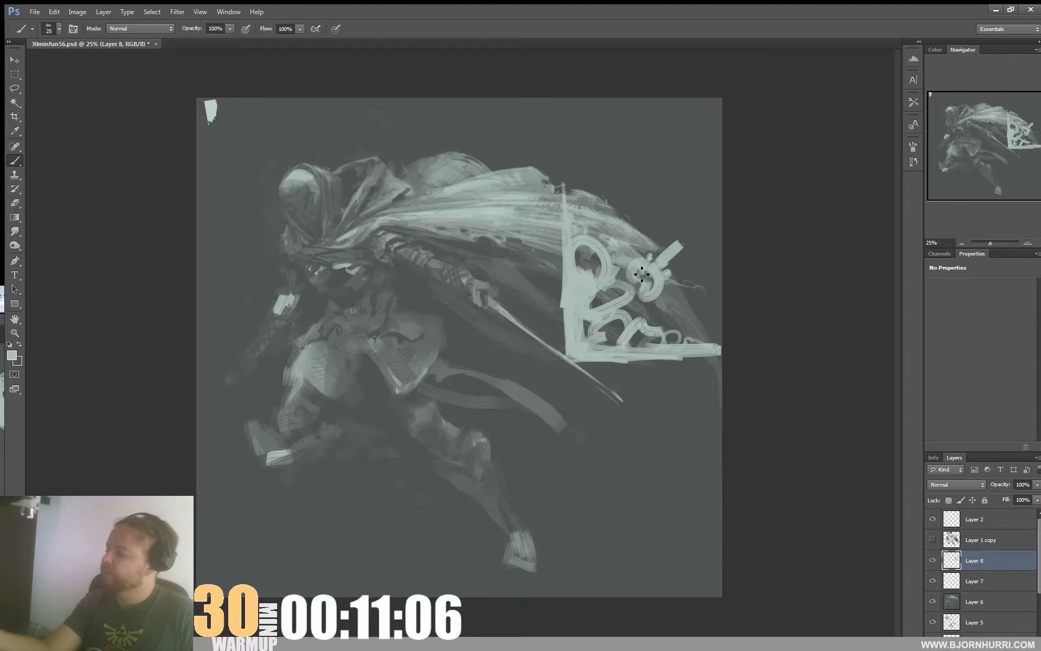
Step: Trim the ornament's outer edge with the Eraser and paint over its lower loops with the brush
{"action": "key", "text": "e"}
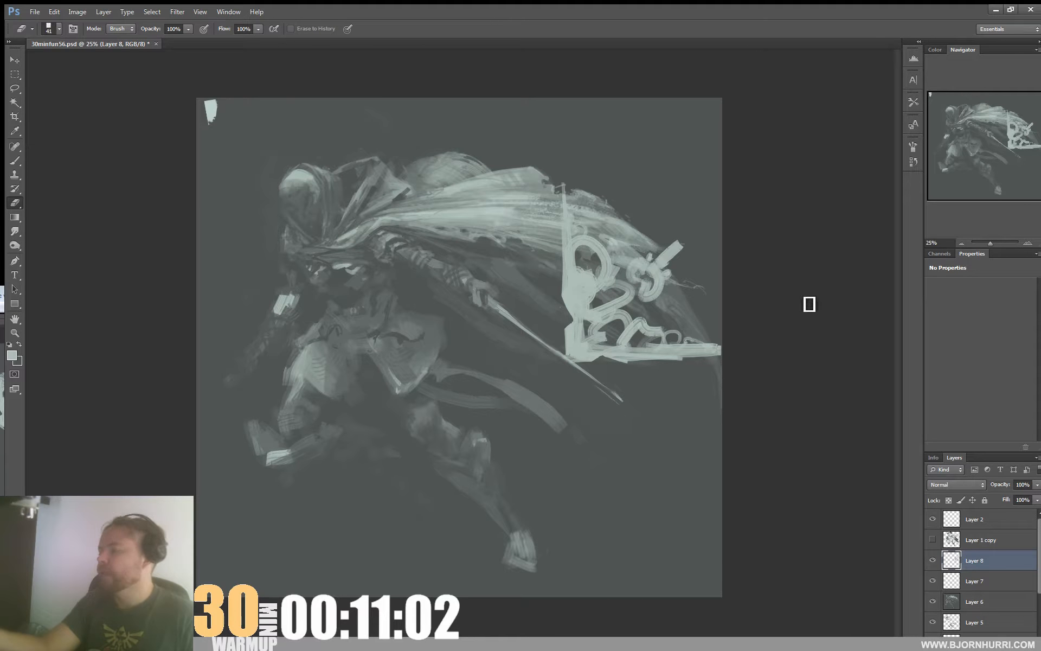
{"action": "key", "text": "b"}
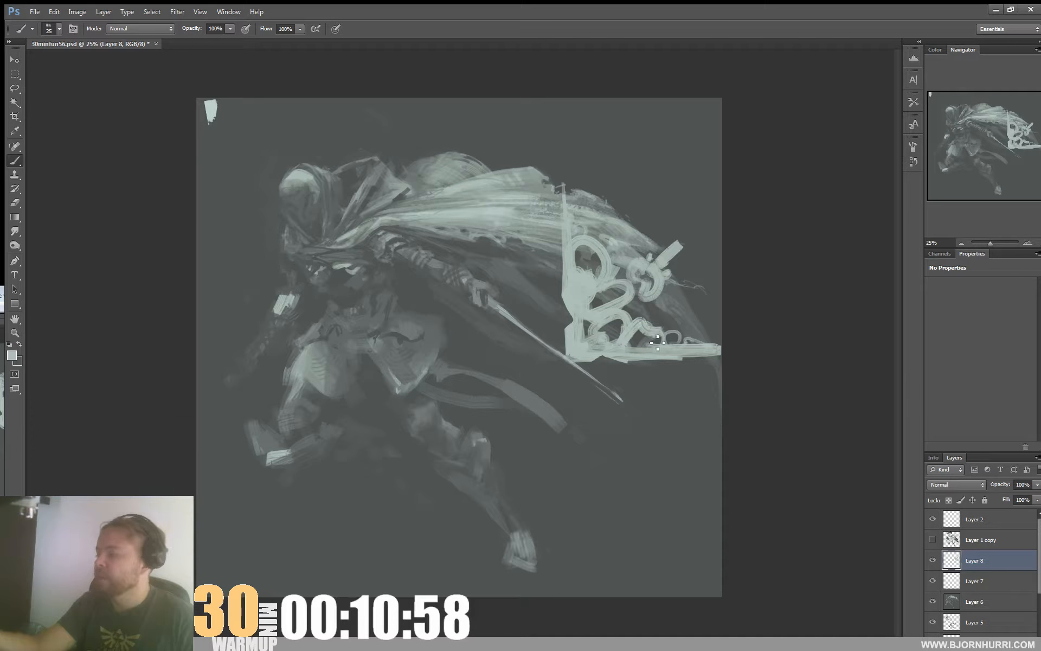
Step: Duplicate the ornament, shrink it onto the hip armour plate nearest the sword, and warp it to the plate's pointed lower edge
{"action": "key", "text": "v"}
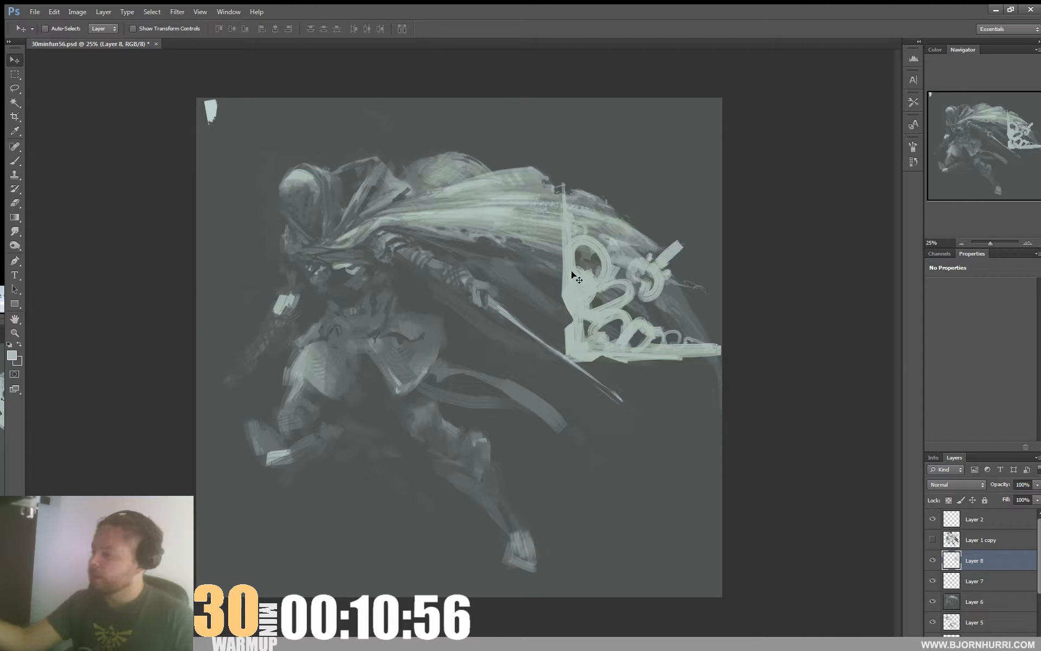
{"action": "left_click_drag", "start_coordinate": [669, 261], "coordinate": [464, 334]}
{"action": "key", "text": "ctrl+t"}
{"action": "left_click_drag", "start_coordinate": [537, 271], "coordinate": [434, 358]}
{"action": "left_click", "coordinate": [517, 28]}
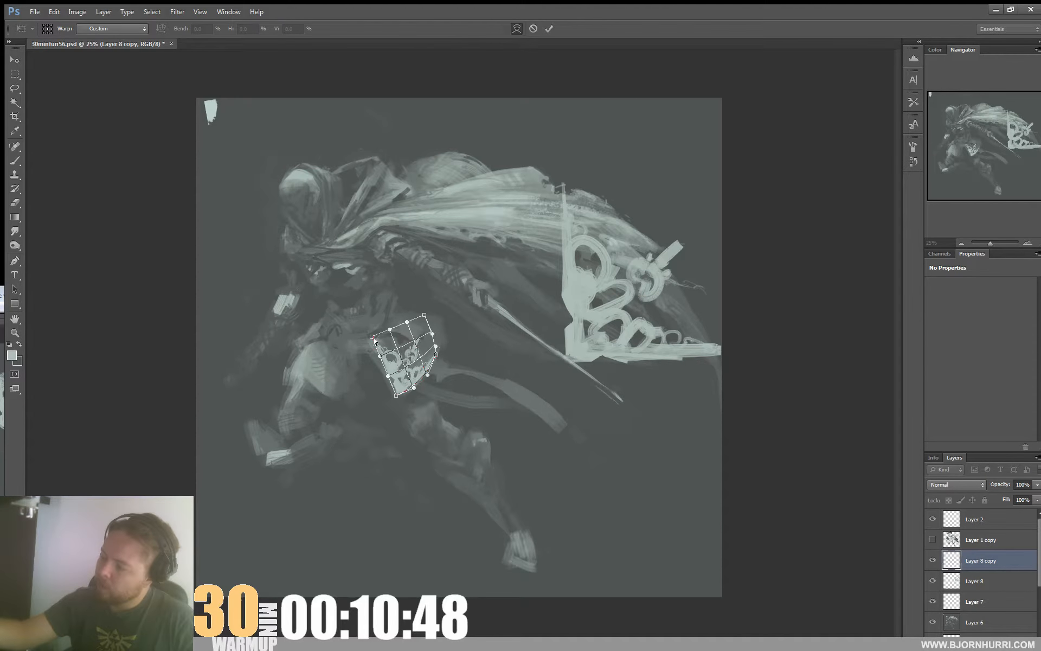
{"action": "left_click_drag", "start_coordinate": [374, 340], "coordinate": [427, 383]}
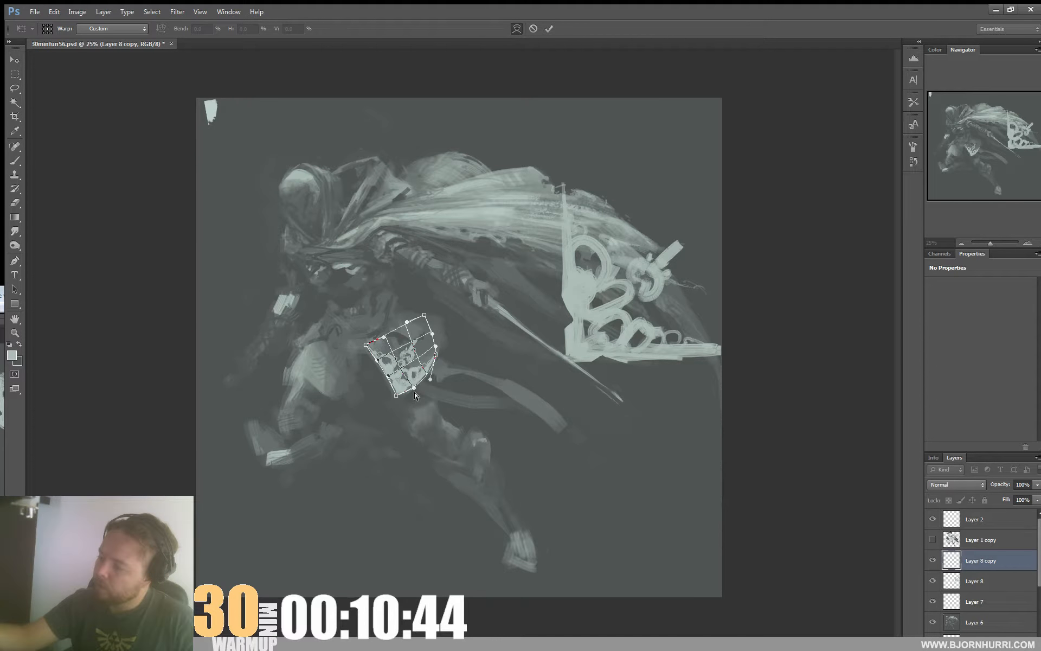
{"action": "left_click_drag", "start_coordinate": [423, 316], "coordinate": [407, 350]}
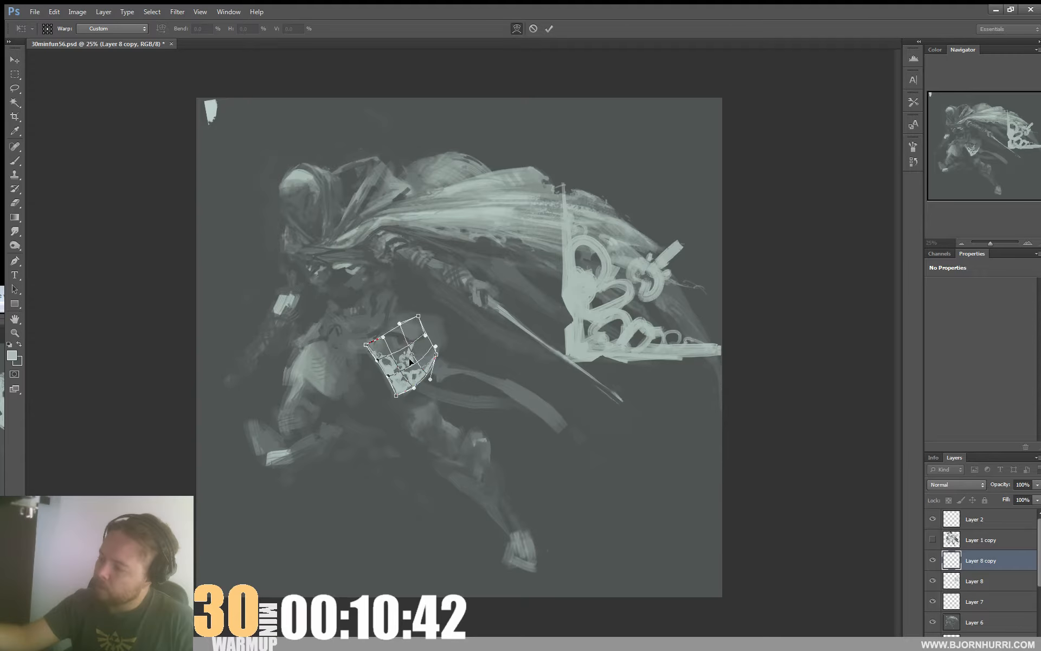
{"action": "key", "text": "Return"}
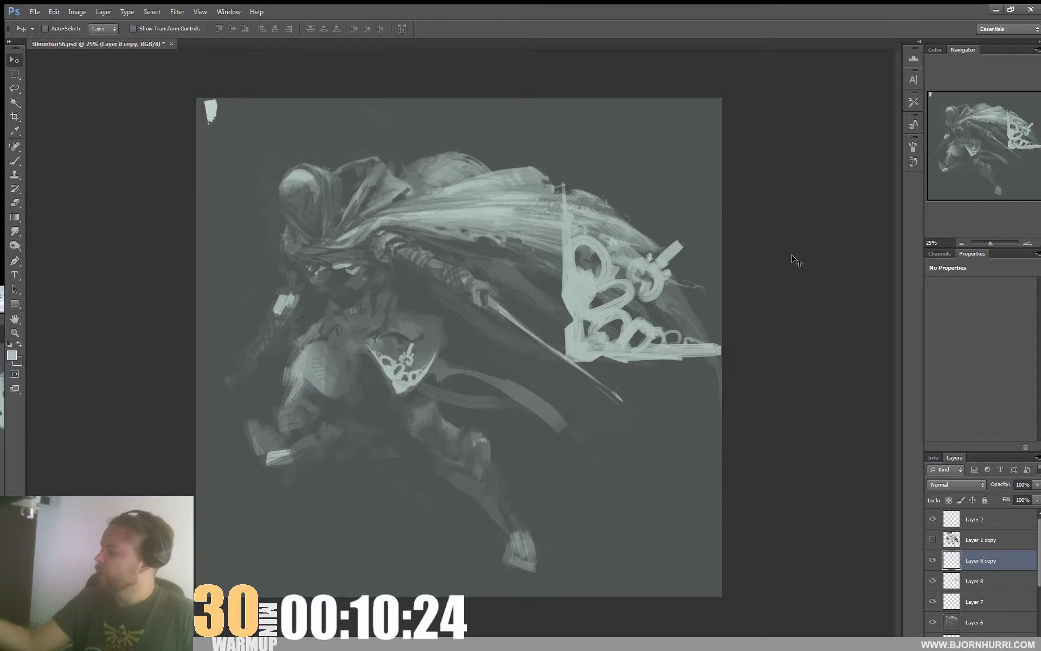
Step: Move Layer 8's original ornament to the forward thigh's armour plate, shrinking and reorienting it so its corner faces the crotch
{"action": "left_click", "coordinate": [975, 581]}
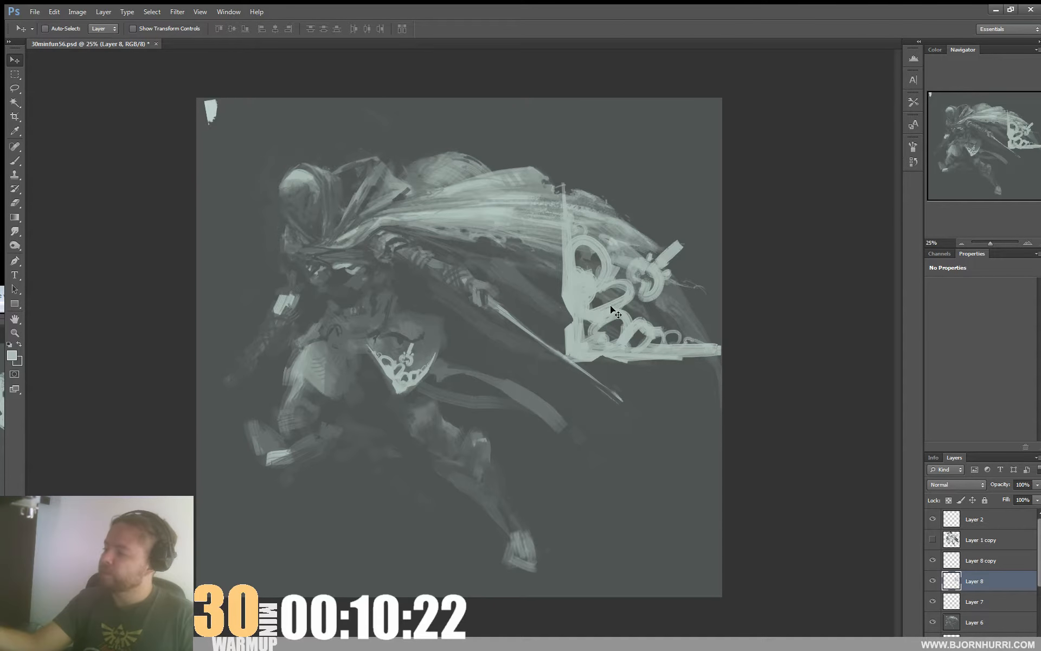
{"action": "left_click_drag", "start_coordinate": [613, 314], "coordinate": [393, 387]}
{"action": "key", "text": "ctrl+t"}
{"action": "left_click_drag", "start_coordinate": [513, 428], "coordinate": [460, 225]}
{"action": "left_click_drag", "start_coordinate": [424, 368], "coordinate": [315, 341]}
{"action": "left_click_drag", "start_coordinate": [368, 230], "coordinate": [322, 354]}
{"action": "left_click_drag", "start_coordinate": [369, 314], "coordinate": [340, 332]}
Step: Warp the ornament to follow the forward thigh plate's curvature and lower Layer 8's opacity to 74%
{"action": "left_click", "coordinate": [516, 28]}
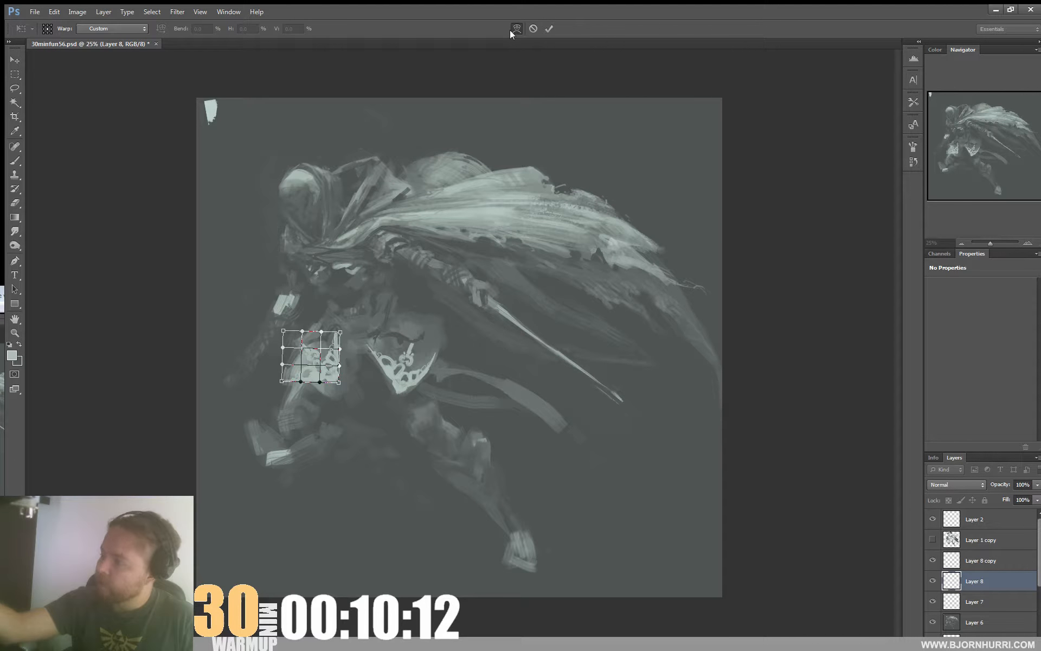
{"action": "left_click_drag", "start_coordinate": [325, 373], "coordinate": [334, 382]}
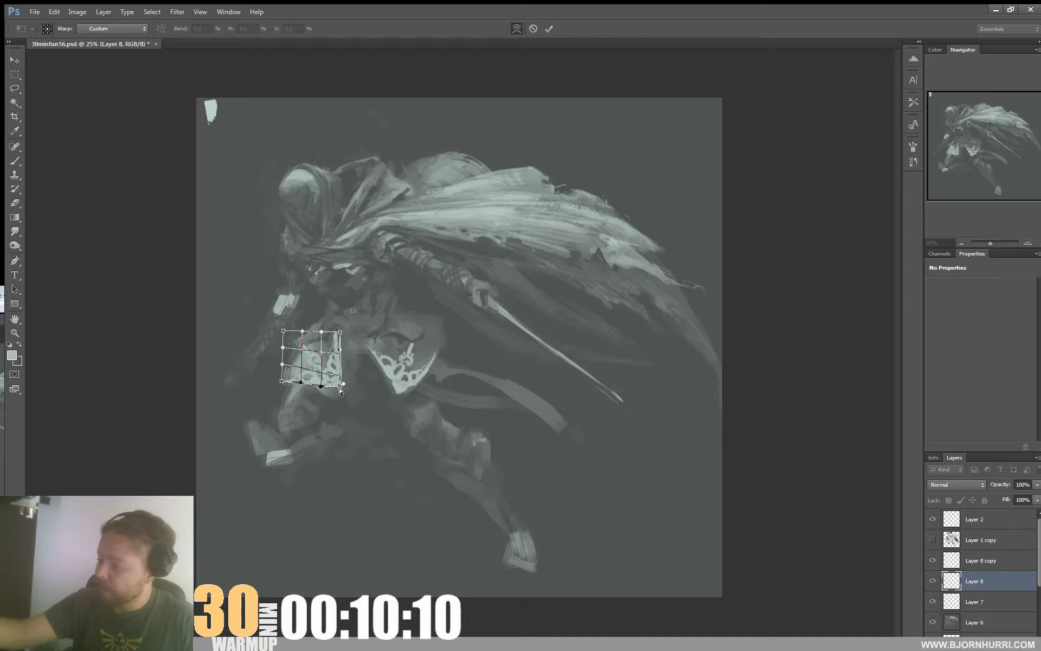
{"action": "left_click_drag", "start_coordinate": [282, 331], "coordinate": [349, 348]}
{"action": "left_click_drag", "start_coordinate": [282, 382], "coordinate": [289, 379]}
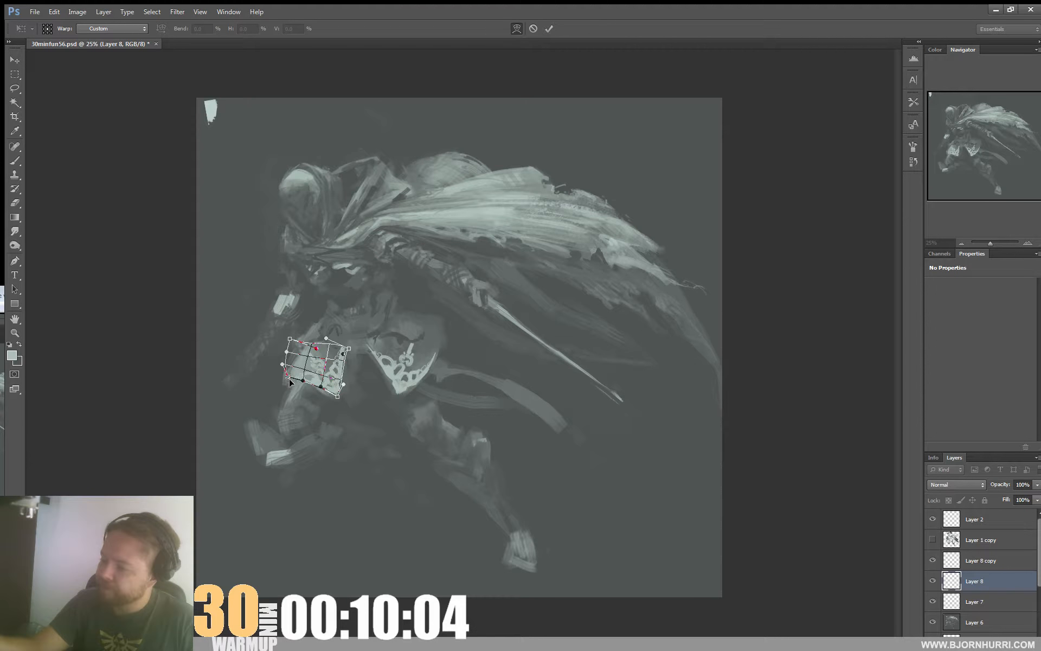
{"action": "key", "text": "Return"}
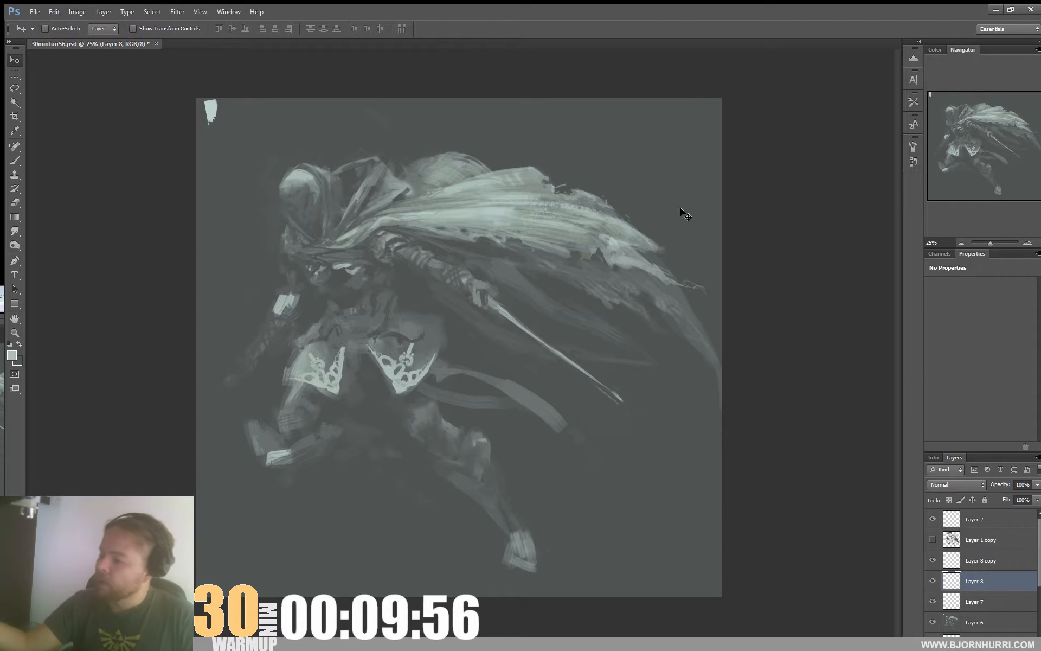
{"action": "left_click", "coordinate": [1037, 484]}
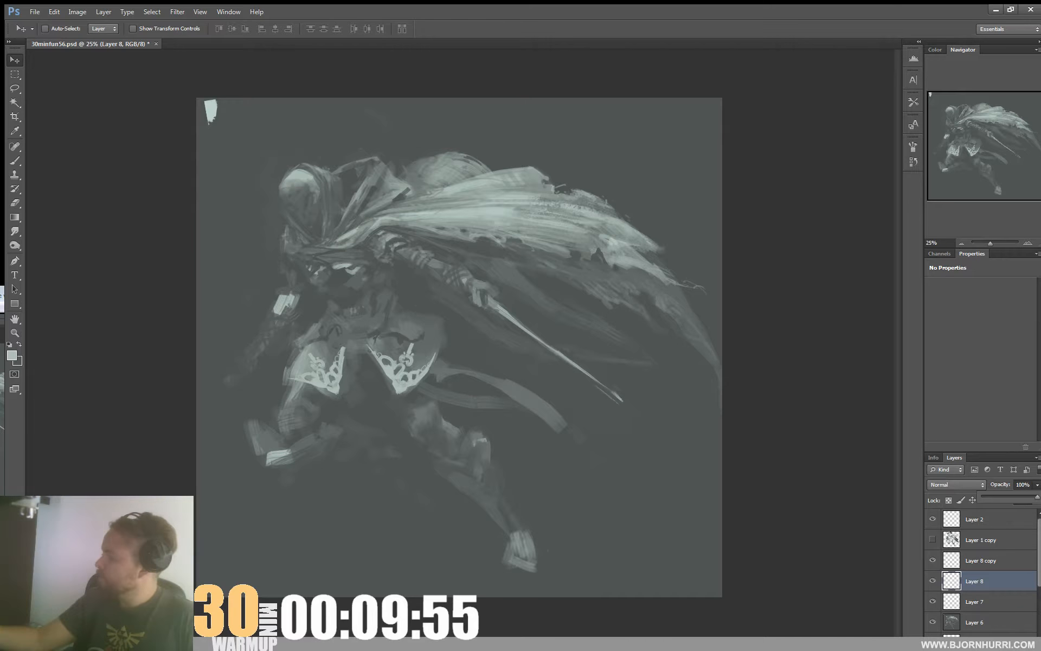
{"action": "mouse_move", "coordinate": [1035, 496]}
{"action": "left_mouse_down"}
{"action": "mouse_move", "coordinate": [1011, 496]}
{"action": "mouse_move", "coordinate": [1023, 497]}
{"action": "left_mouse_up"}
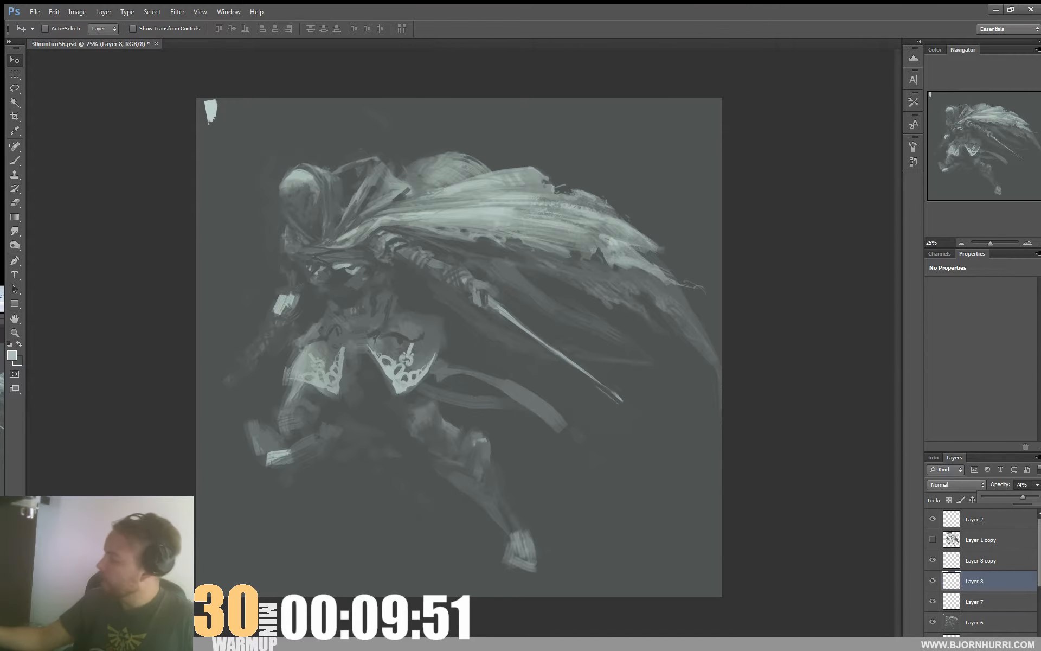
Step: Load both ornaments' outlines as a selection and shade the armour trim on a new layer with a 215 px textured brush
{"action": "left_click", "coordinate": [951, 580], "text": "ctrl"}
{"action": "left_click", "coordinate": [988, 566]}
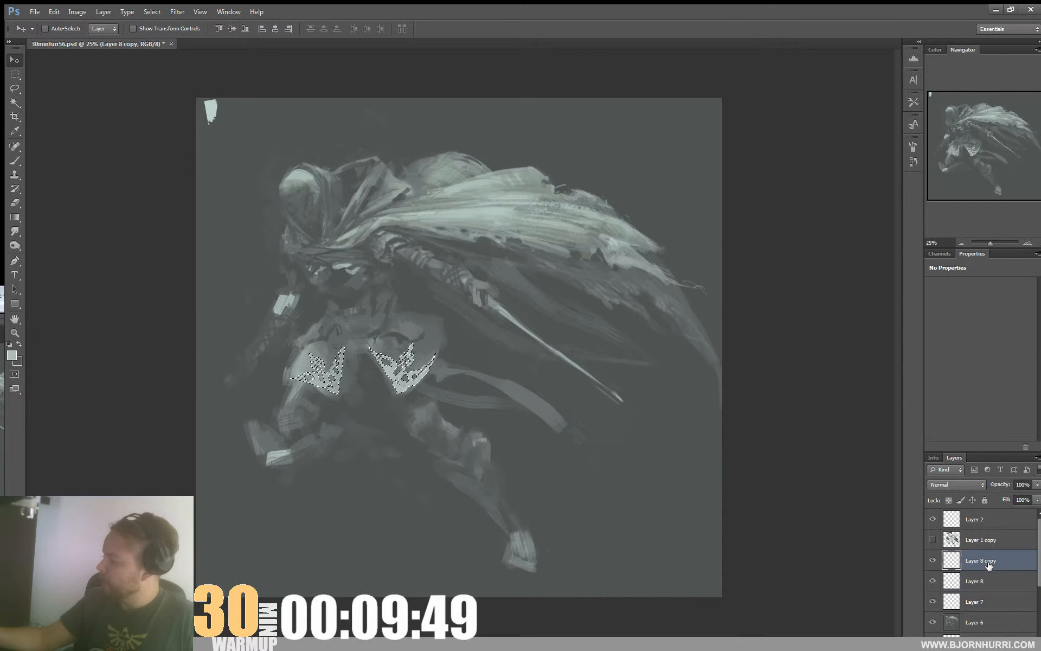
{"action": "key", "text": "ctrl+shift+alt+n"}
{"action": "key", "text": "ctrl+d"}
{"action": "key", "text": "b"}
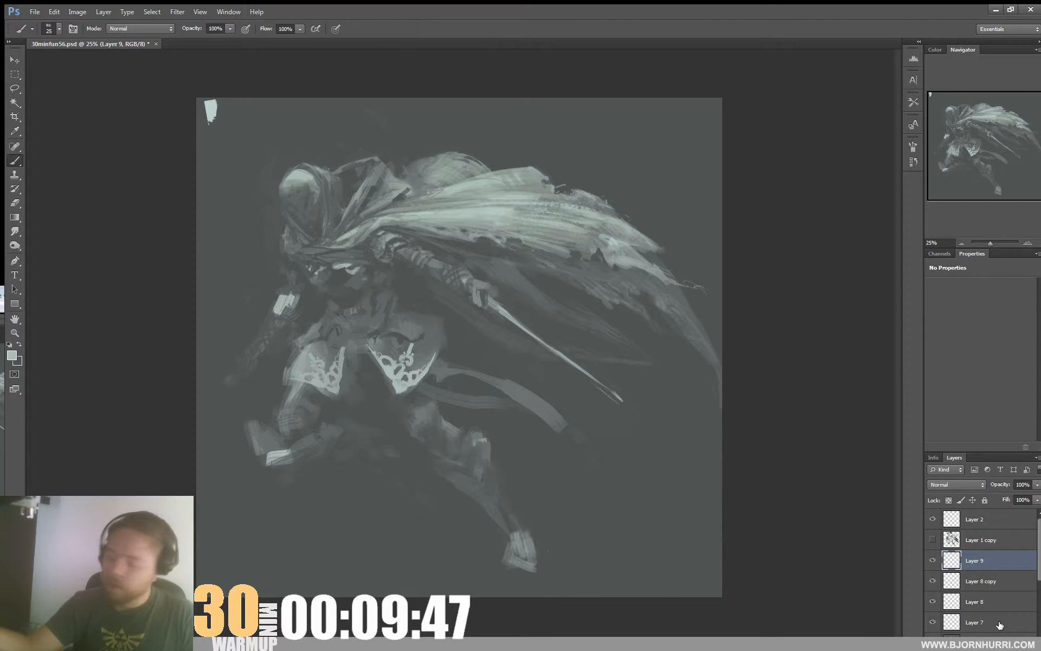
{"action": "right_click", "coordinate": [478, 352]}
{"action": "key", "text": "Return"}
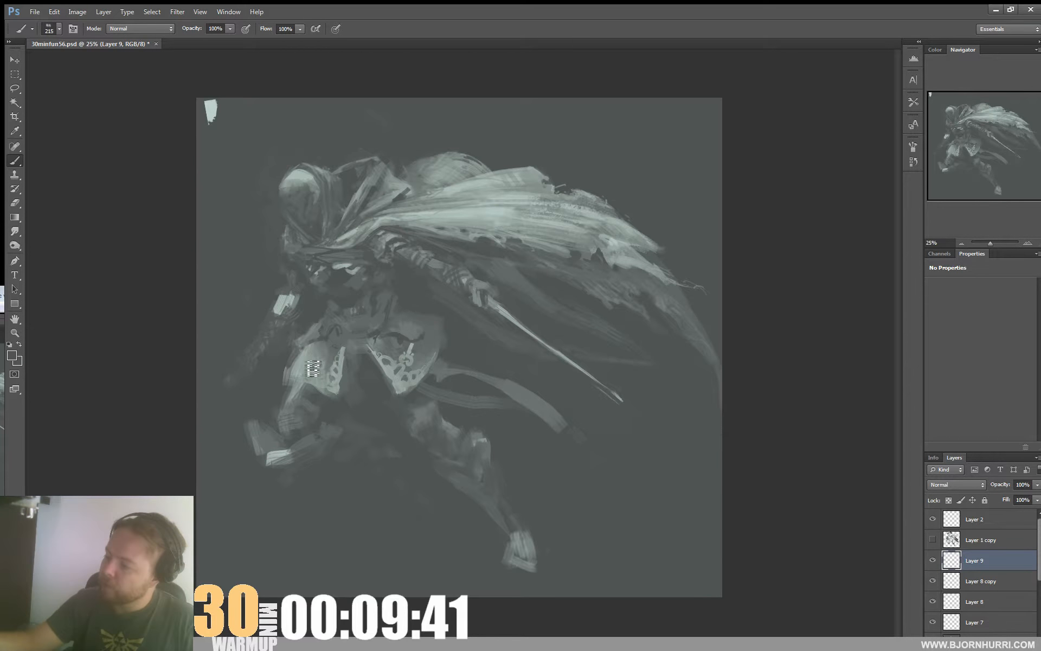
{"action": "left_click", "coordinate": [328, 362], "text": "alt"}
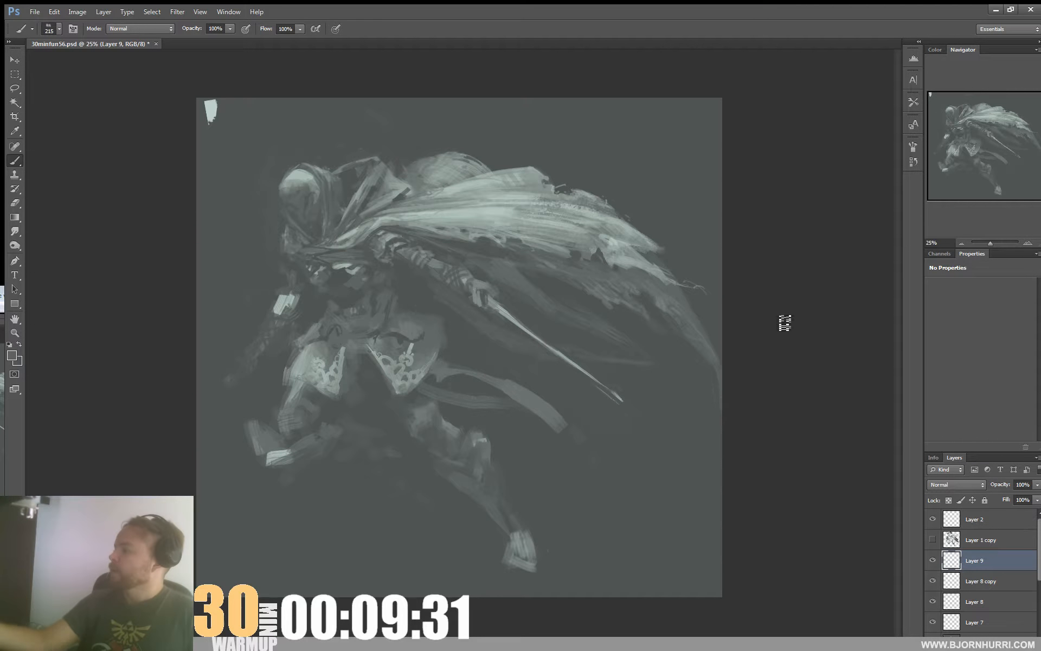
Step: Add another layer and paint a light ornament at the belt's centre with the square brush at 30 and 26 px
{"action": "key", "text": "ctrl+shift+alt+n"}
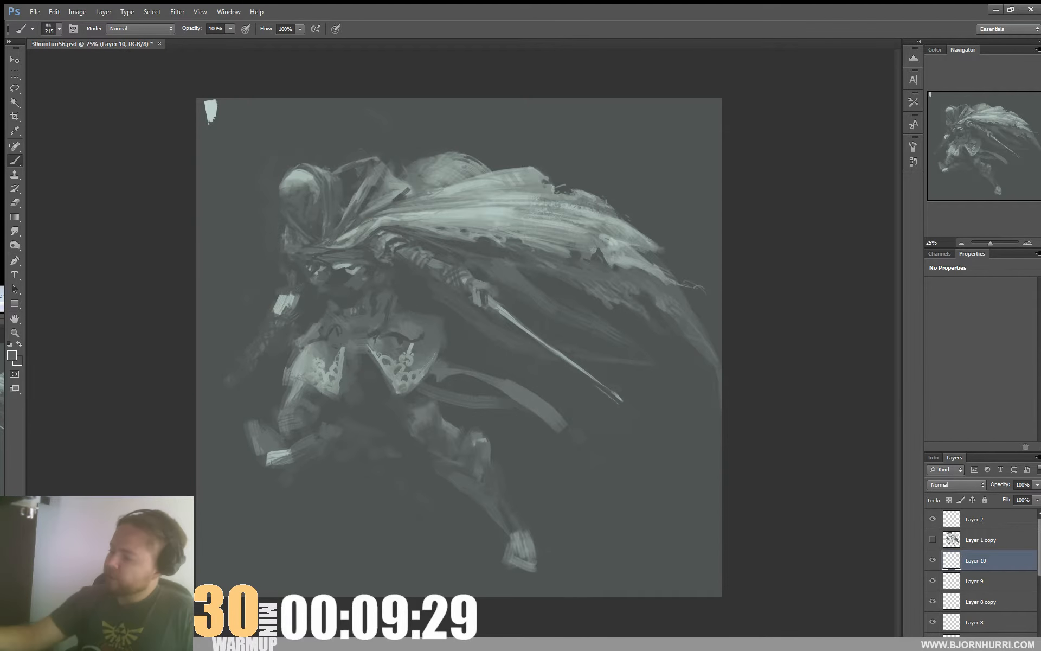
{"action": "right_click", "coordinate": [527, 365]}
{"action": "left_click", "coordinate": [435, 428]}
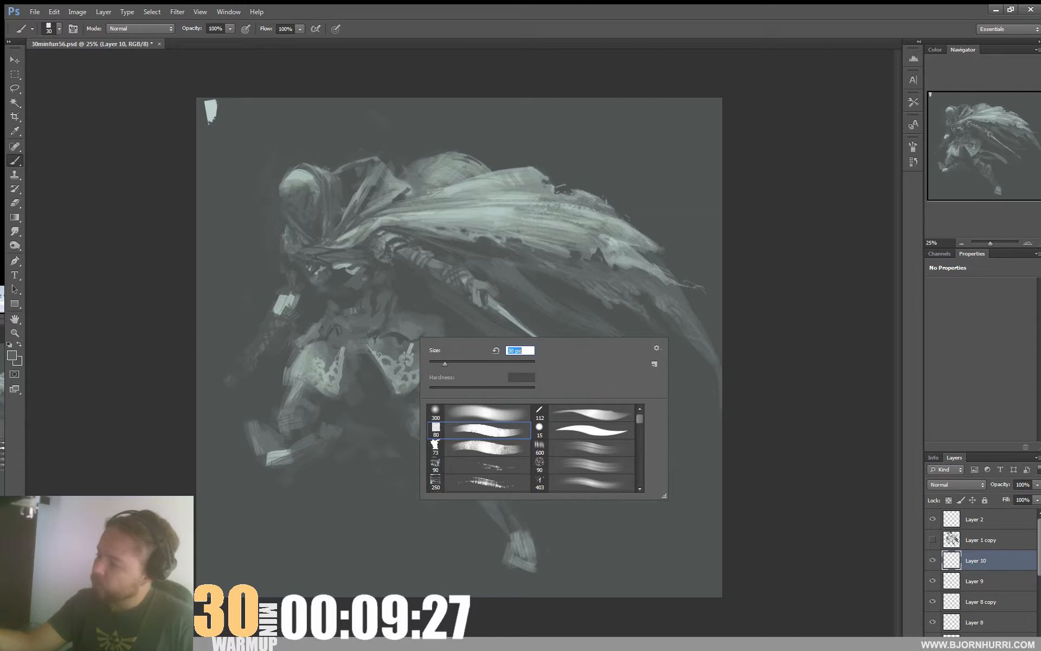
{"action": "type", "text": "30"}
{"action": "key", "text": "Return"}
{"action": "mouse_move", "coordinate": [353, 334]}
{"action": "left_mouse_down"}
{"action": "mouse_move", "coordinate": [376, 327]}
{"action": "mouse_move", "coordinate": [370, 335]}
{"action": "left_mouse_up"}
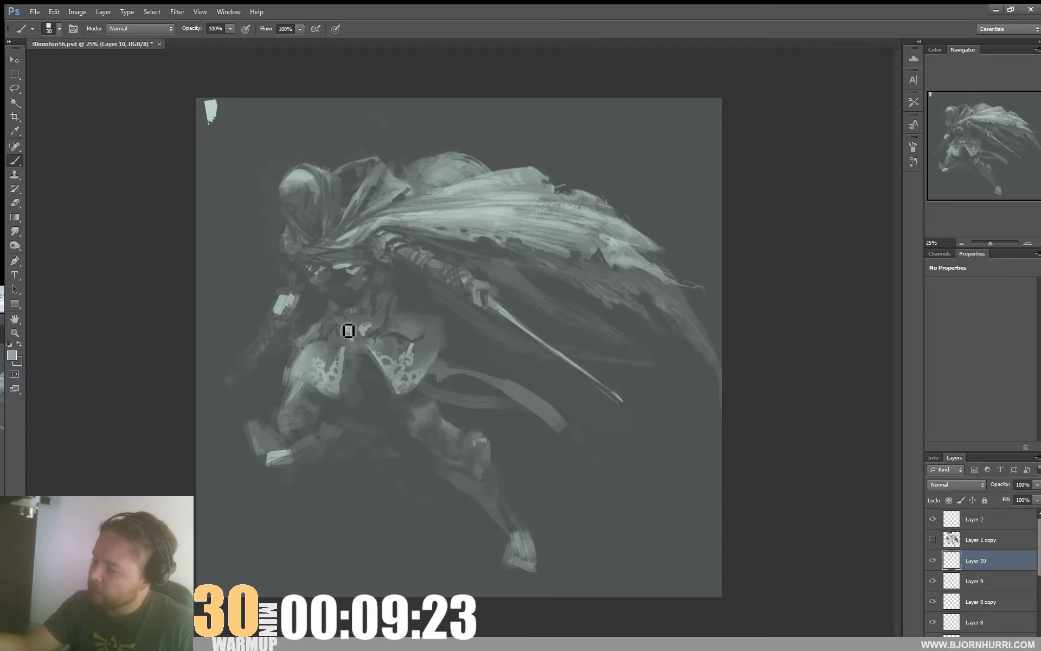
{"action": "right_click", "coordinate": [360, 315]}
{"action": "type", "text": "26"}
{"action": "key", "text": "Return"}
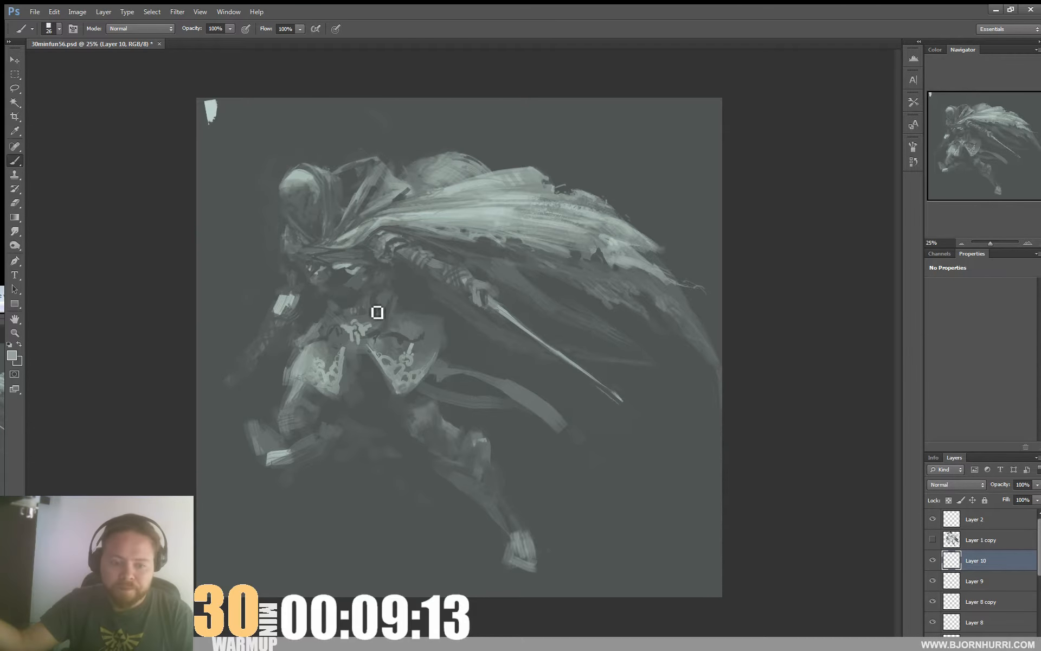
Step: Paint decorative trim along the upper hip armour on both sides of the belt using the square brush at 13 and 20 px
{"action": "right_click", "coordinate": [427, 344]}
{"action": "left_click_drag", "start_coordinate": [464, 360], "coordinate": [455, 360]}
{"action": "left_click", "coordinate": [414, 346]}
{"action": "left_click", "coordinate": [414, 345], "text": "alt"}
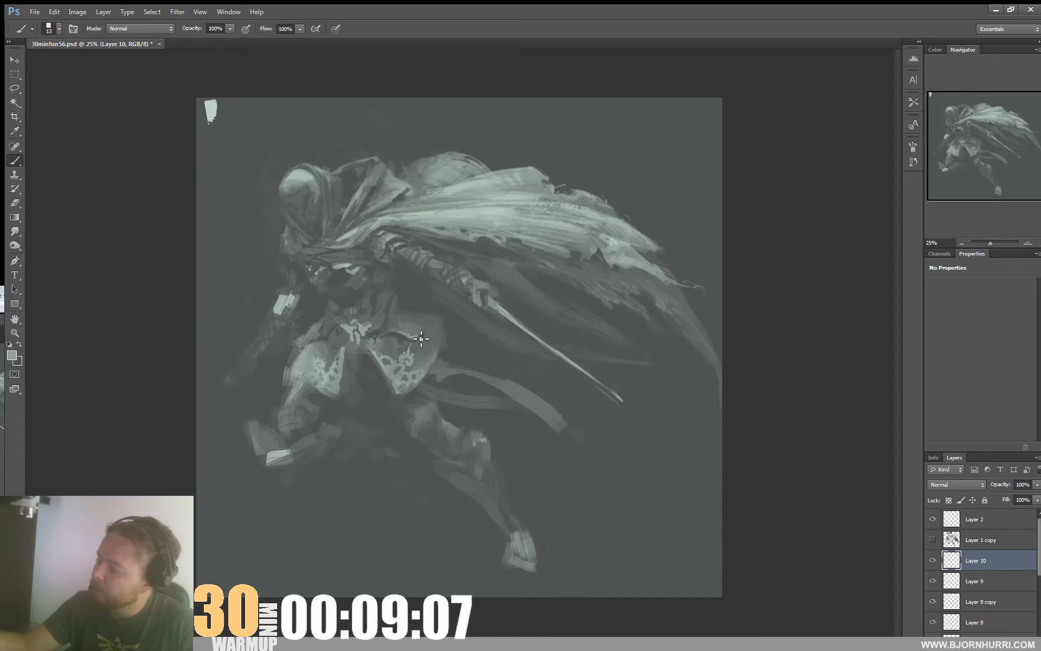
{"action": "right_click", "coordinate": [428, 318]}
{"action": "left_click_drag", "start_coordinate": [456, 333], "coordinate": [458, 333]}
{"action": "left_click", "coordinate": [421, 332]}
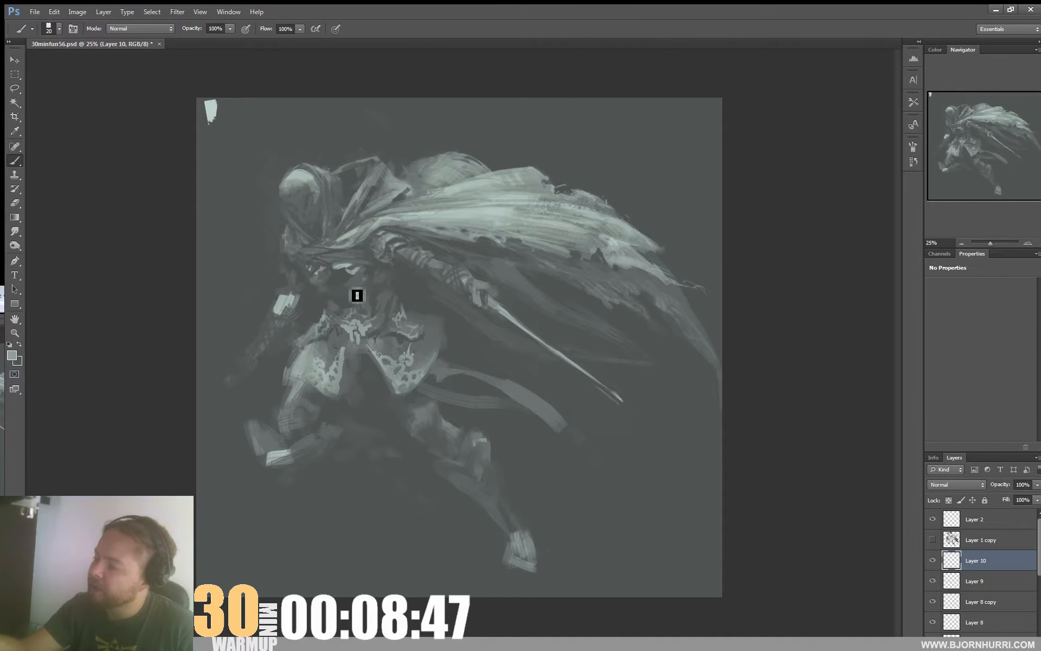
Step: Rework the chest and torso tones beneath the collar with the square brush at 33 px
{"action": "right_click", "coordinate": [365, 291]}
{"action": "type", "text": "33"}
{"action": "key", "text": "Return"}
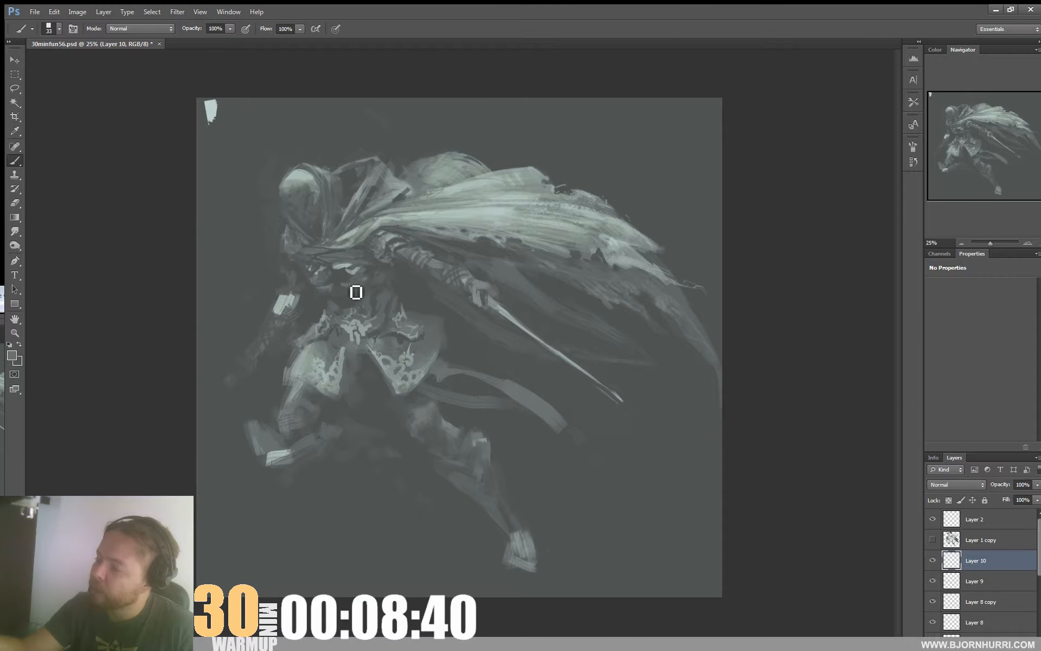
{"action": "key", "text": "e"}
{"action": "key", "text": "b"}
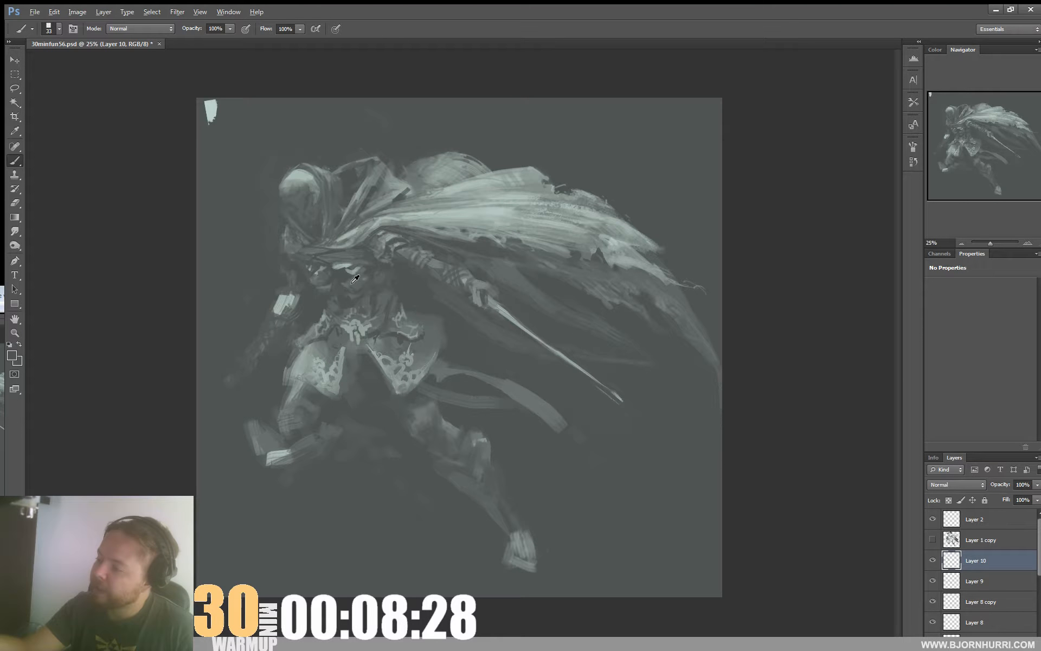
Step: Paint light tones across the upper chest beneath the collar using the square brush at 10 and 30 px
{"action": "right_click", "coordinate": [356, 279]}
{"action": "key", "text": "Return"}
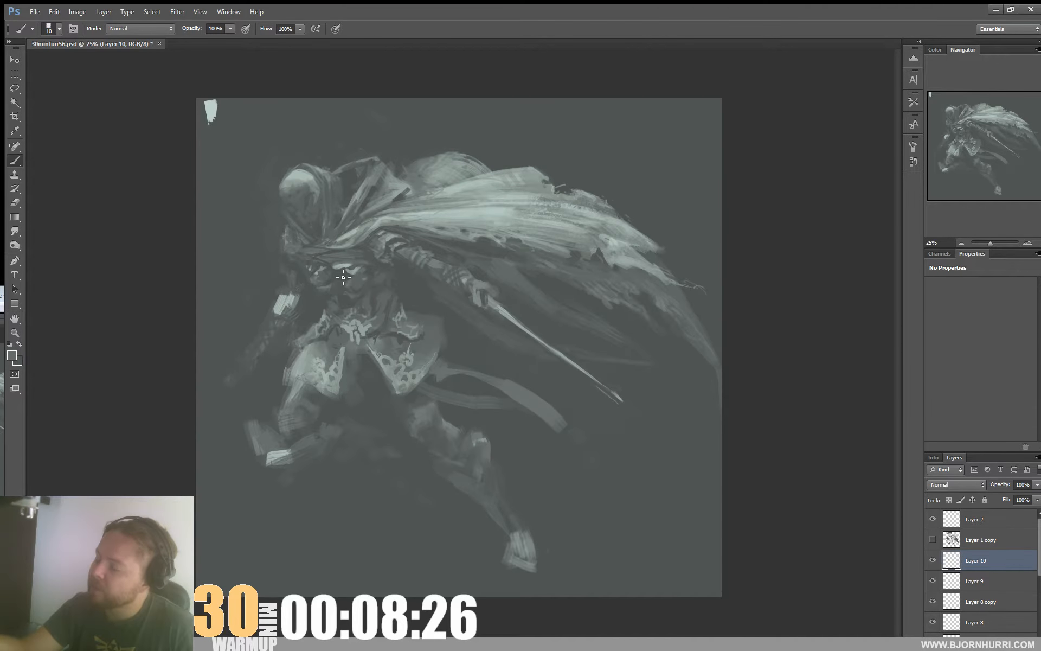
{"action": "left_click_drag", "start_coordinate": [344, 277], "coordinate": [360, 265]}
{"action": "right_click", "coordinate": [345, 271]}
{"action": "type", "text": "30"}
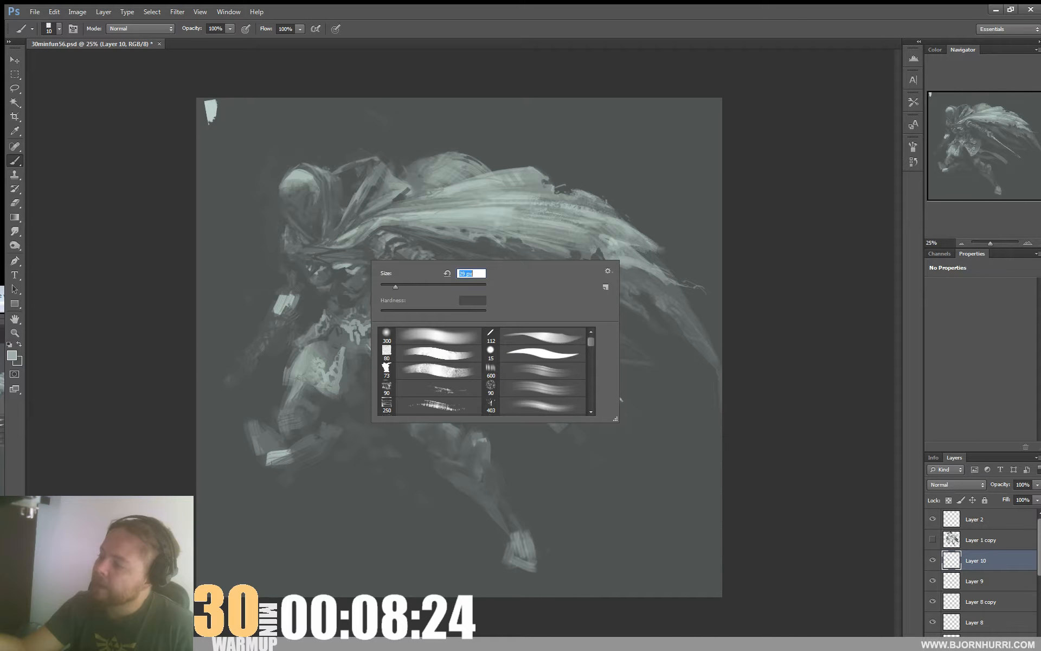
{"action": "key", "text": "Return"}
{"action": "mouse_move", "coordinate": [324, 276]}
{"action": "left_mouse_down"}
{"action": "mouse_move", "coordinate": [355, 270]}
{"action": "mouse_move", "coordinate": [336, 280]}
{"action": "left_mouse_up"}
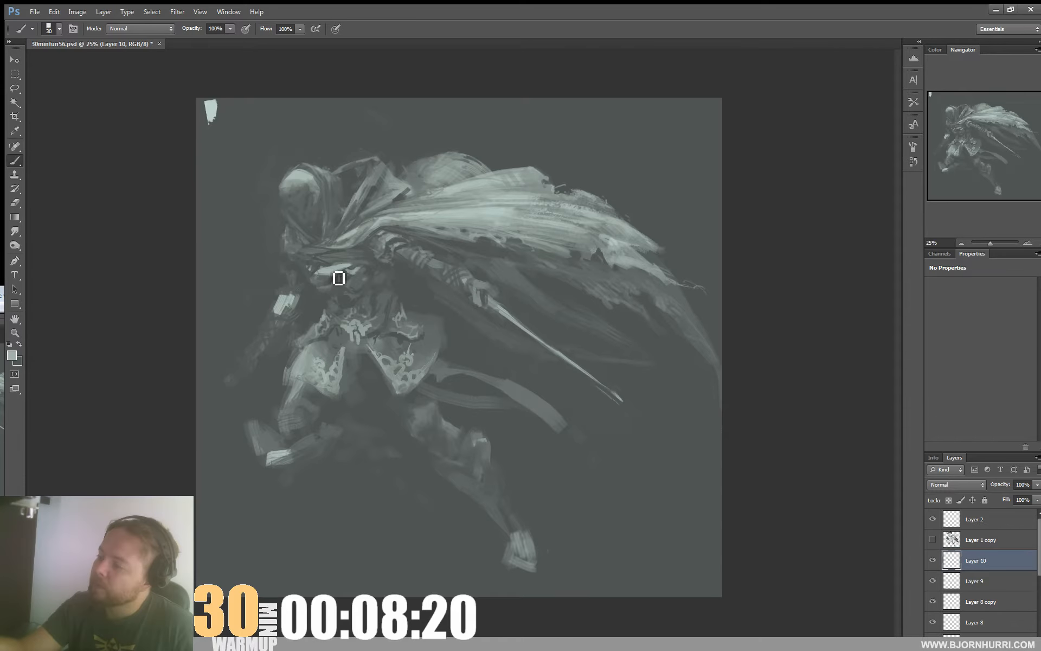
Step: Paint two light vertical panels down the torso with the square brush at 53 px
{"action": "right_click", "coordinate": [339, 278]}
{"action": "type", "text": "53"}
{"action": "key", "text": "Return"}
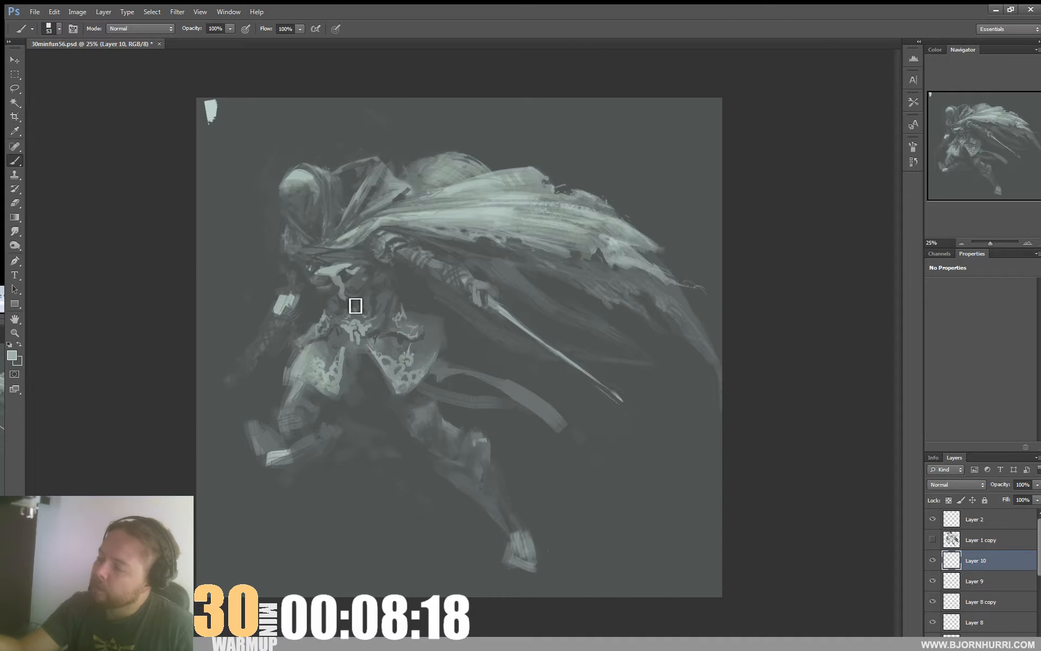
{"action": "mouse_move", "coordinate": [352, 287]}
{"action": "left_mouse_down"}
{"action": "mouse_move", "coordinate": [361, 314]}
{"action": "mouse_move", "coordinate": [343, 277]}
{"action": "mouse_move", "coordinate": [362, 318]}
{"action": "left_mouse_up"}
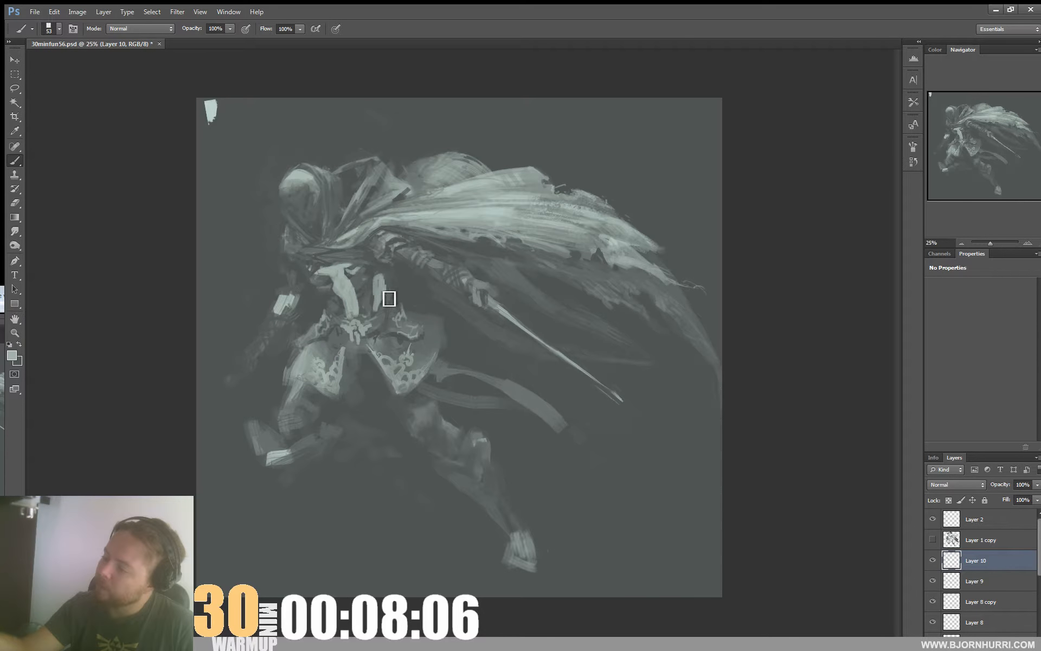
{"action": "left_click_drag", "start_coordinate": [386, 288], "coordinate": [381, 308]}
Step: Carve the light chest panels into a cleaner ornament with darker tones, using the square brush at 35 and 27 px
{"action": "right_click", "coordinate": [347, 290]}
{"action": "double_click", "coordinate": [360, 379]}
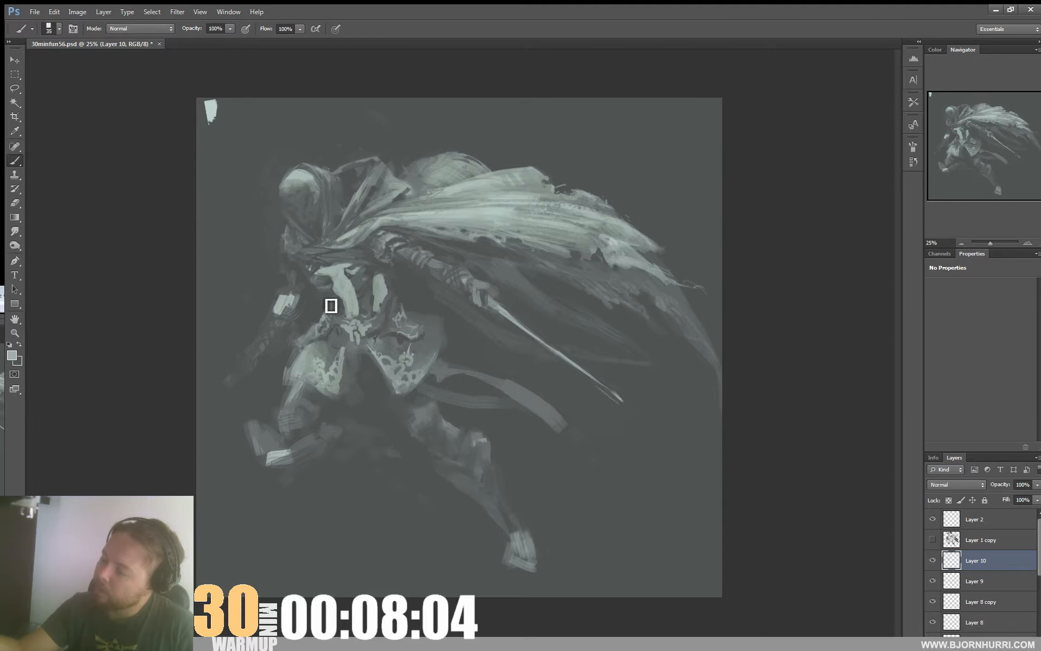
{"action": "key", "text": "alt"}
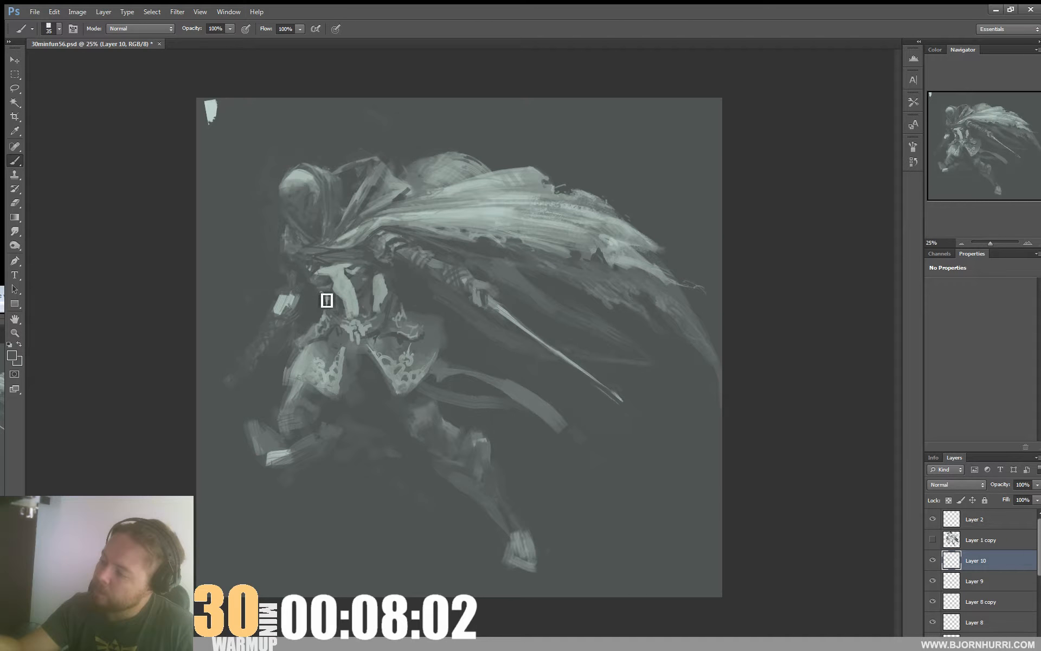
{"action": "right_click", "coordinate": [366, 290]}
{"action": "key", "text": "Return"}
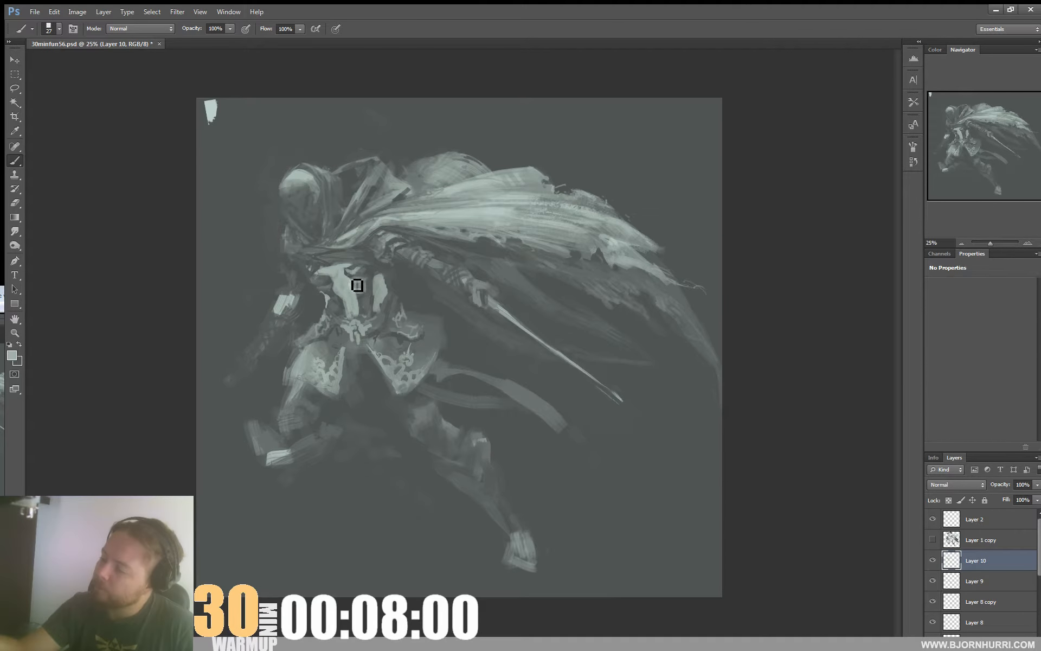
{"action": "key", "text": "alt"}
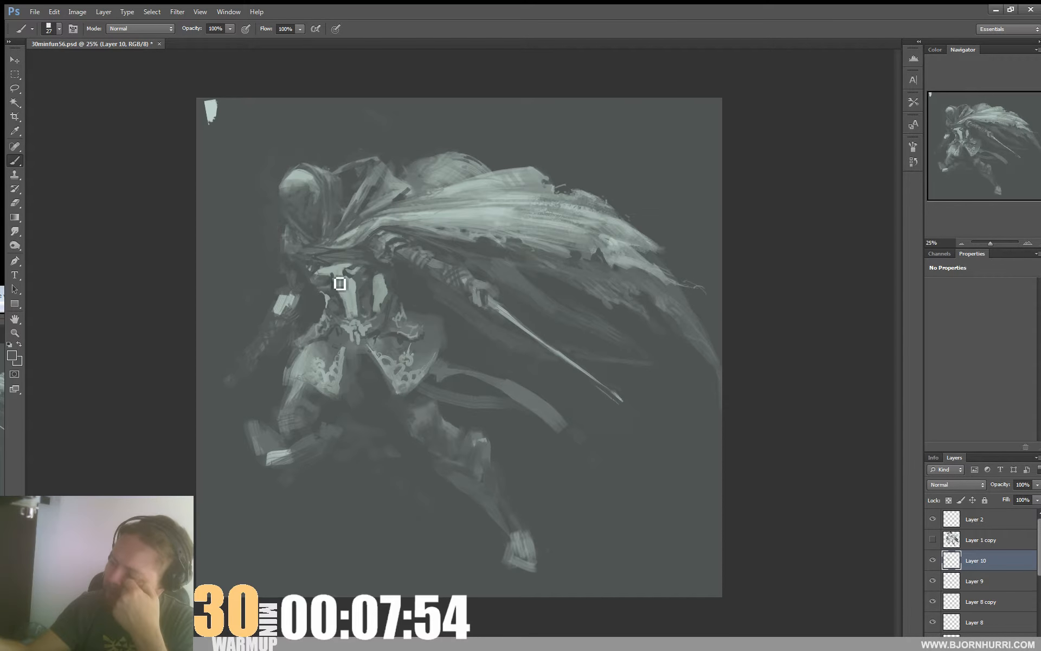
Step: Paint crossed lacing down the centre of the bodice with the square brush at 20 px
{"action": "right_click", "coordinate": [385, 282]}
{"action": "left_click_drag", "start_coordinate": [396, 313], "coordinate": [393, 313]}
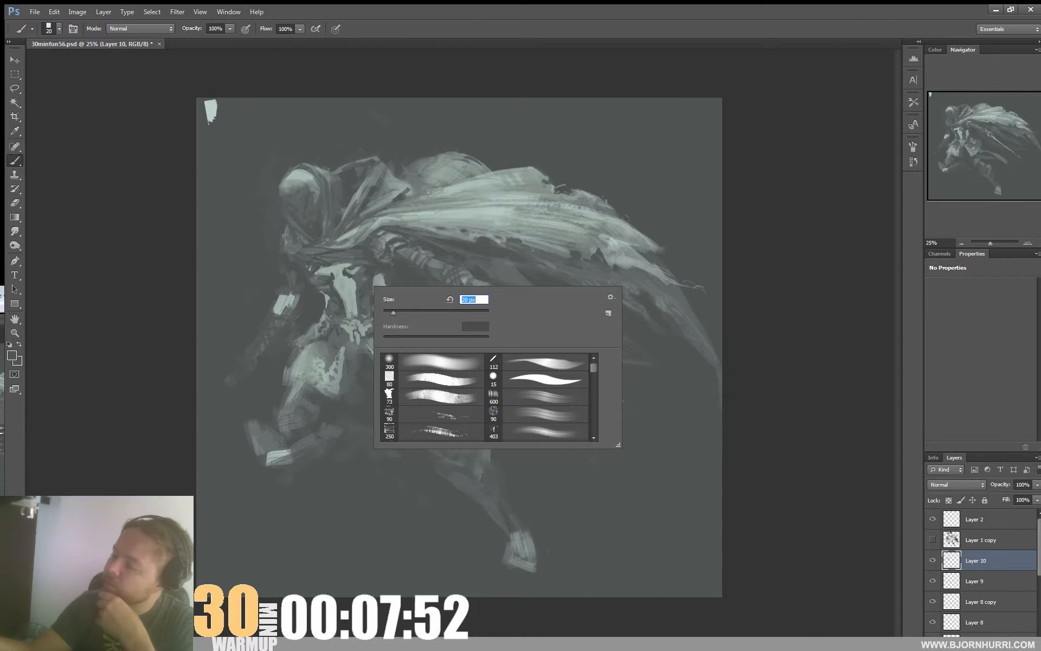
{"action": "left_click", "coordinate": [344, 297]}
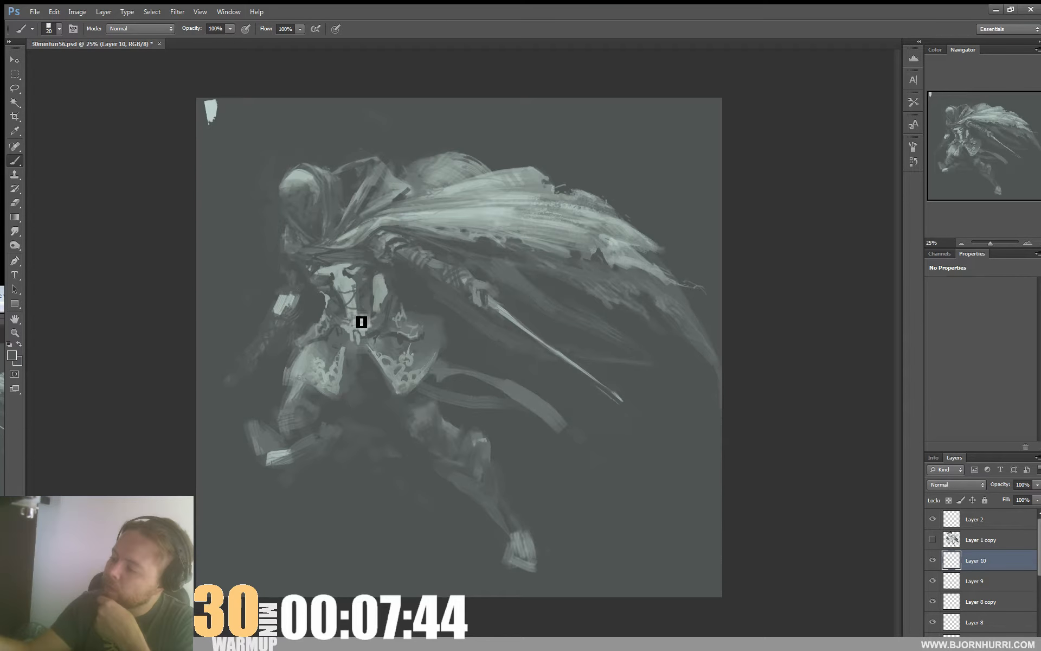
{"action": "mouse_move", "coordinate": [359, 306]}
{"action": "left_mouse_down"}
{"action": "mouse_move", "coordinate": [347, 302]}
{"action": "mouse_move", "coordinate": [362, 299]}
{"action": "left_mouse_up"}
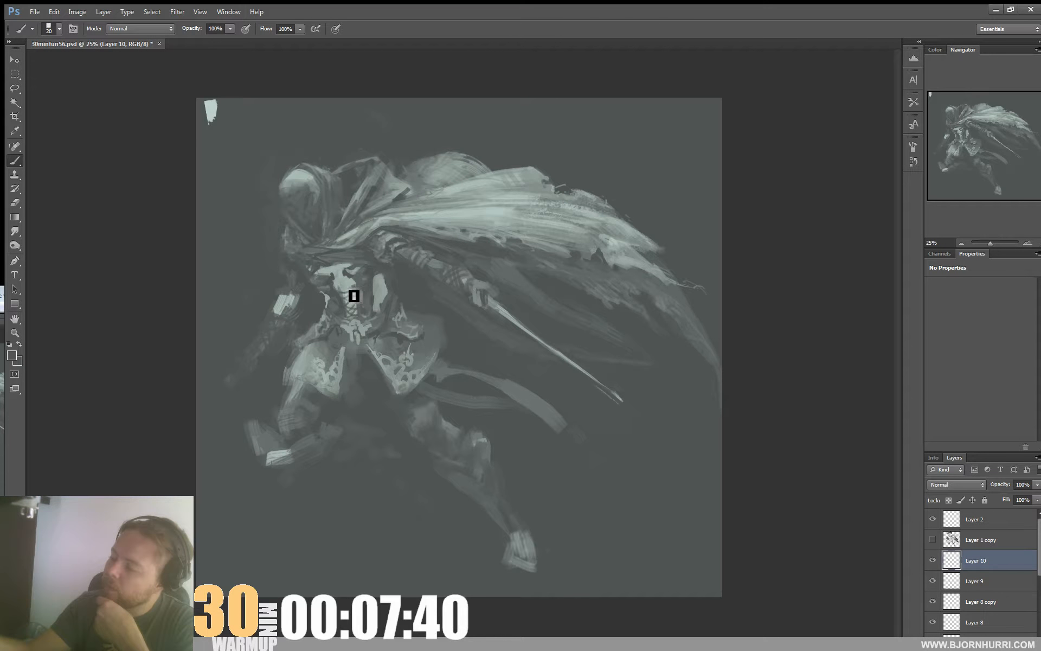
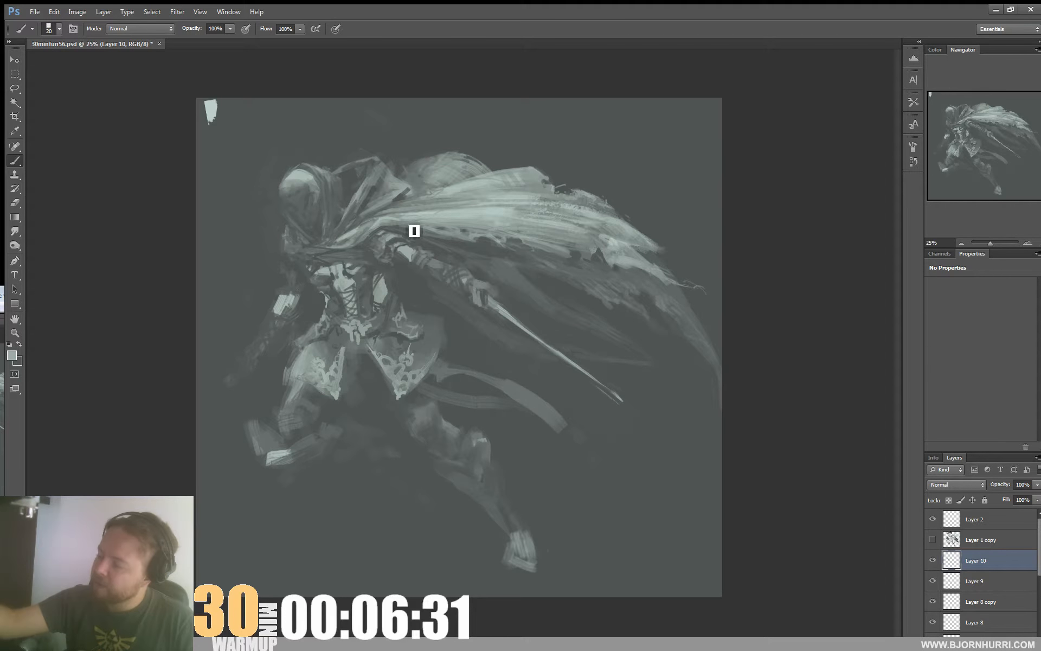
Step: Add light accents to the arms, the sword hand and the free hand's fingers with the 20 px square brush
{"action": "left_click_drag", "start_coordinate": [287, 279], "coordinate": [289, 288]}
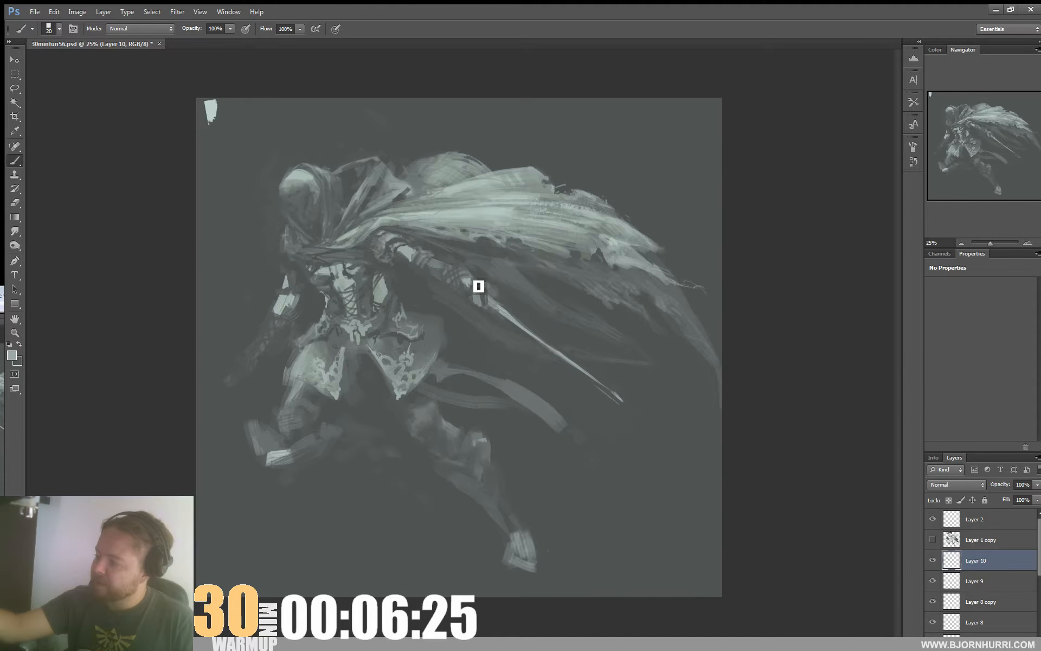
{"action": "mouse_move", "coordinate": [496, 298]}
{"action": "left_mouse_down"}
{"action": "mouse_move", "coordinate": [489, 315]}
{"action": "mouse_move", "coordinate": [478, 307]}
{"action": "left_mouse_up"}
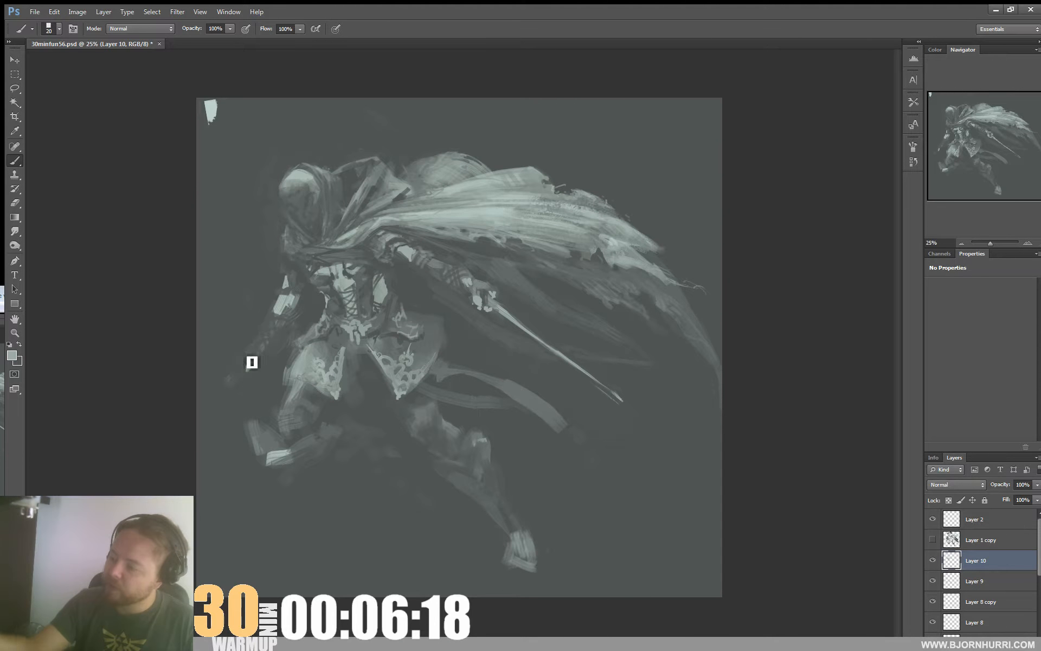
{"action": "mouse_move", "coordinate": [252, 363]}
{"action": "left_mouse_down"}
{"action": "mouse_move", "coordinate": [228, 387]}
{"action": "mouse_move", "coordinate": [239, 380]}
{"action": "left_mouse_up"}
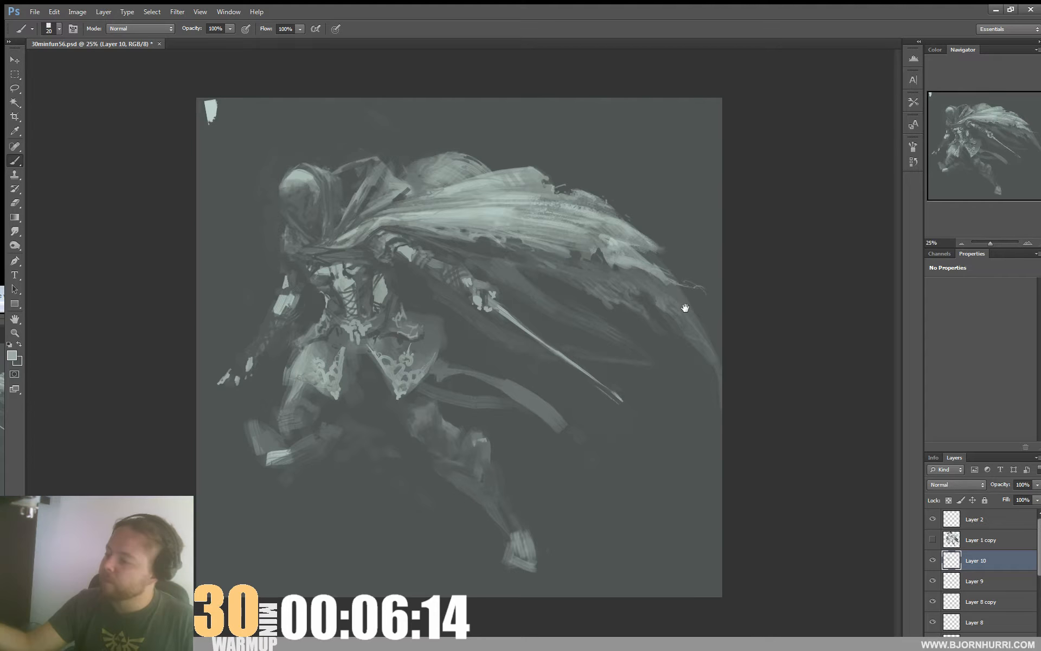
Step: Block light patches onto both thighs at 38 px and rework the hip cloth tones with the square brush at 69 and 36 px
{"action": "right_click", "coordinate": [299, 391]}
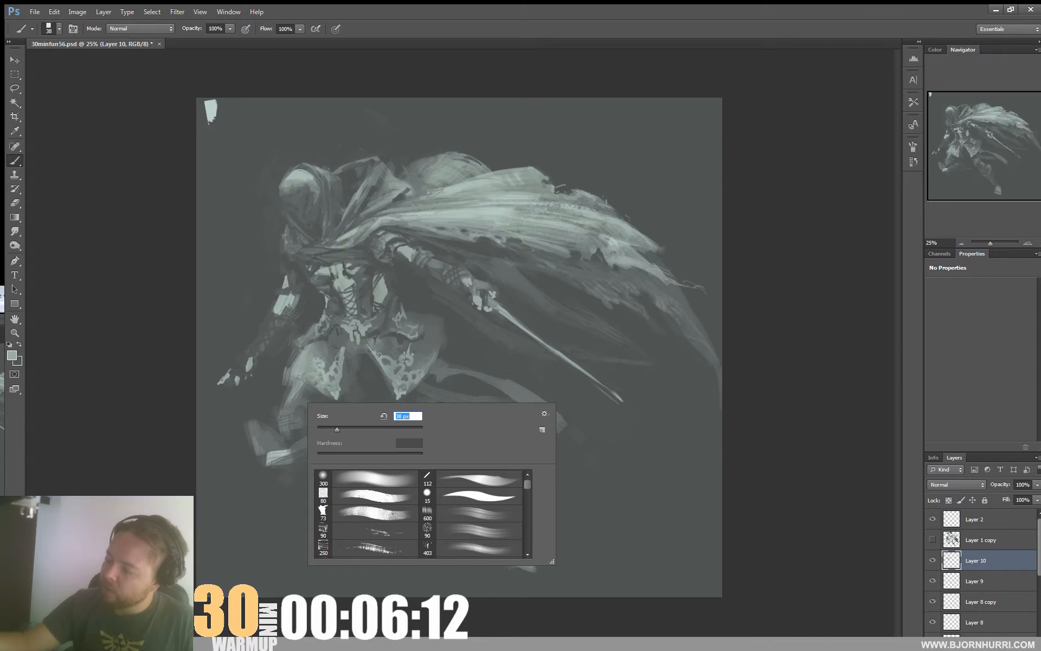
{"action": "key", "text": "Return"}
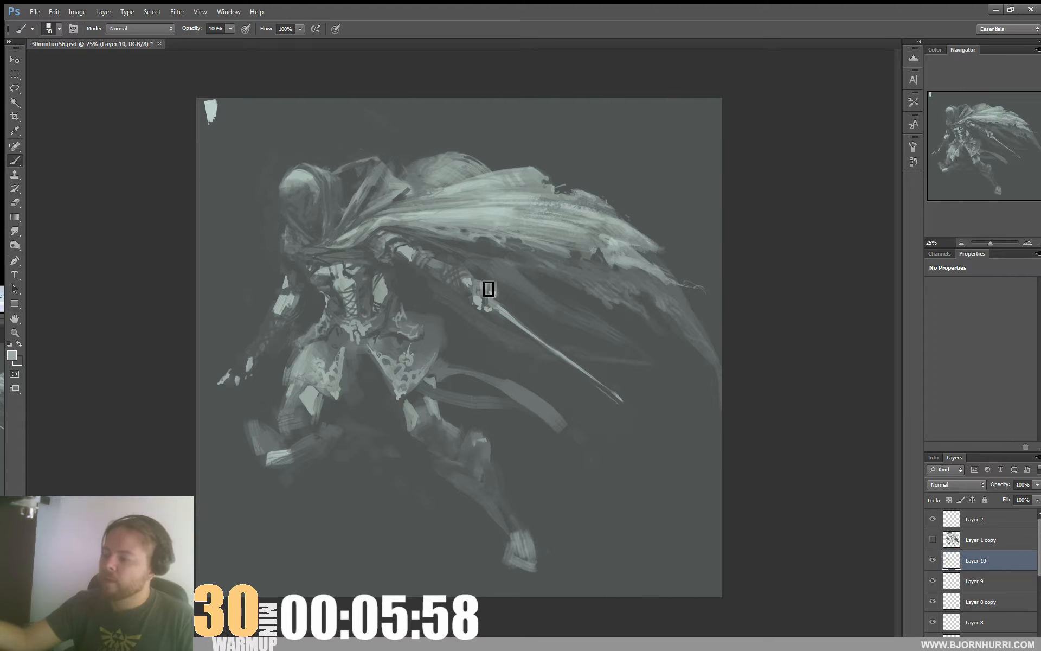
{"action": "left_click", "coordinate": [290, 379], "text": "alt"}
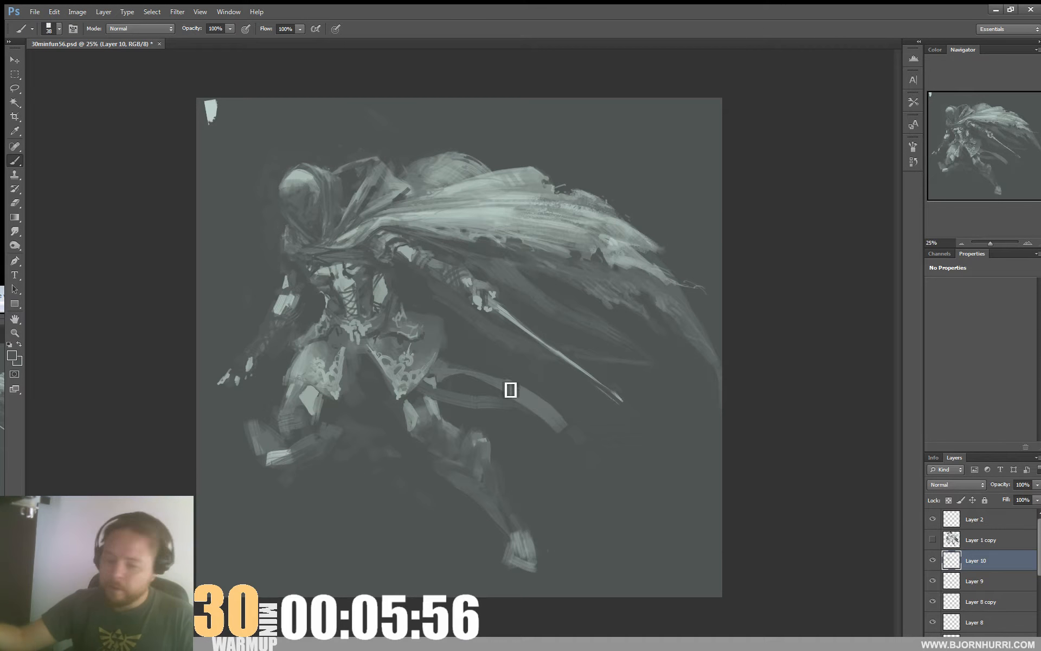
{"action": "right_click", "coordinate": [509, 388]}
{"action": "left_click", "coordinate": [429, 331]}
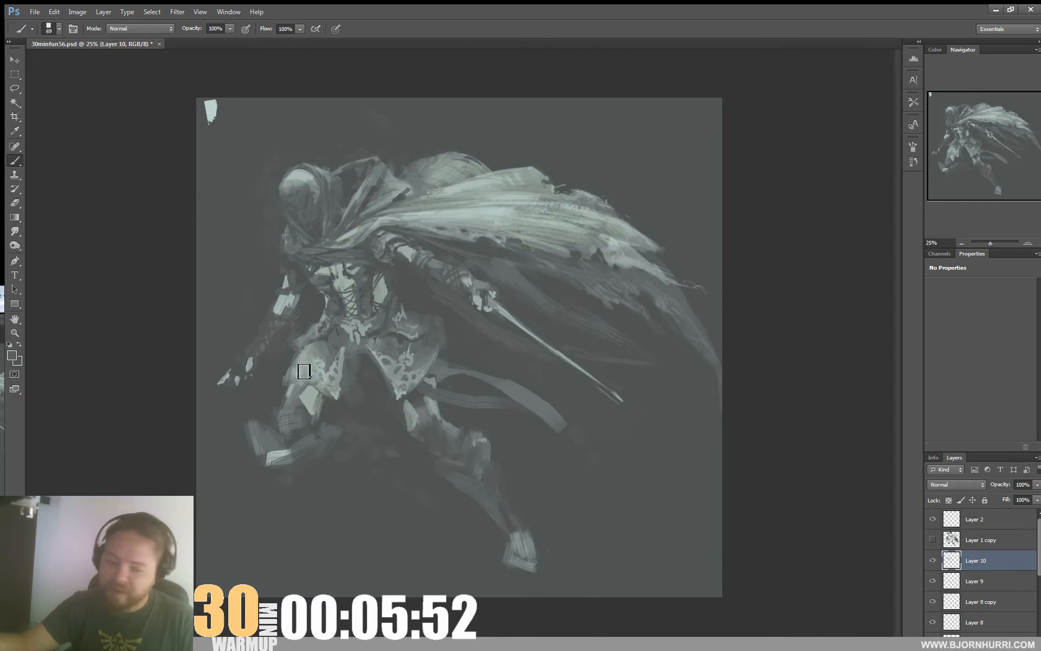
{"action": "right_click", "coordinate": [337, 355]}
{"action": "left_click_drag", "start_coordinate": [367, 381], "coordinate": [365, 381]}
{"action": "left_click", "coordinate": [309, 356]}
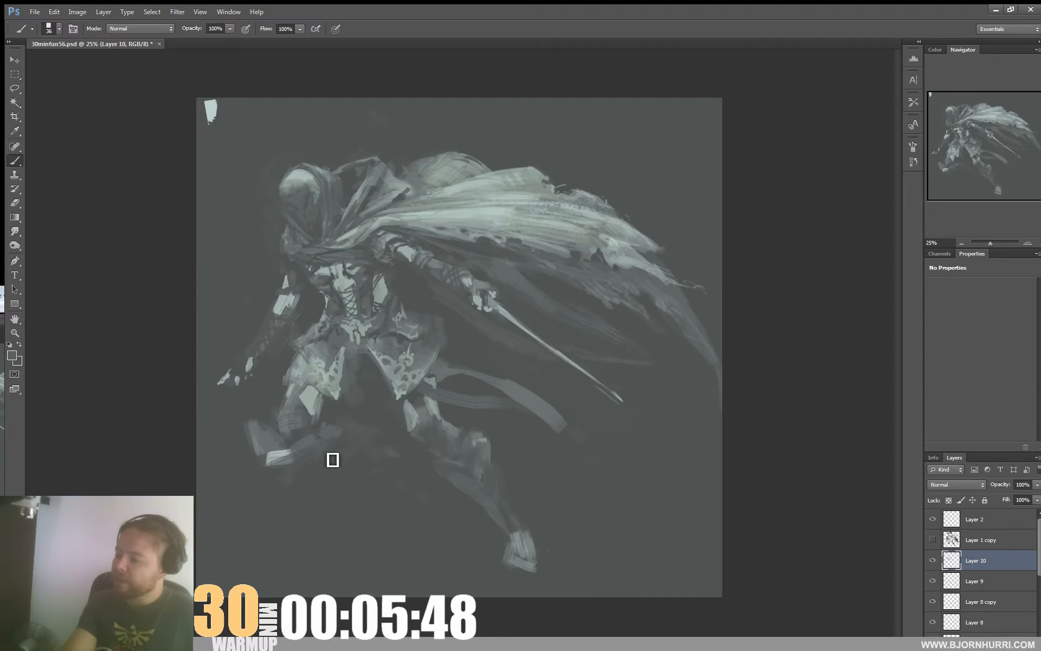
Step: Define the raised leg's boot with sampled tones using the 36 px square brush
{"action": "left_click", "coordinate": [311, 402], "text": "alt"}
{"action": "mouse_move", "coordinate": [299, 456]}
{"action": "left_mouse_down"}
{"action": "mouse_move", "coordinate": [316, 441]}
{"action": "mouse_move", "coordinate": [304, 451]}
{"action": "mouse_move", "coordinate": [258, 434]}
{"action": "mouse_move", "coordinate": [270, 461]}
{"action": "mouse_move", "coordinate": [277, 439]}
{"action": "left_mouse_up"}
{"action": "left_click", "coordinate": [291, 434], "text": "alt"}
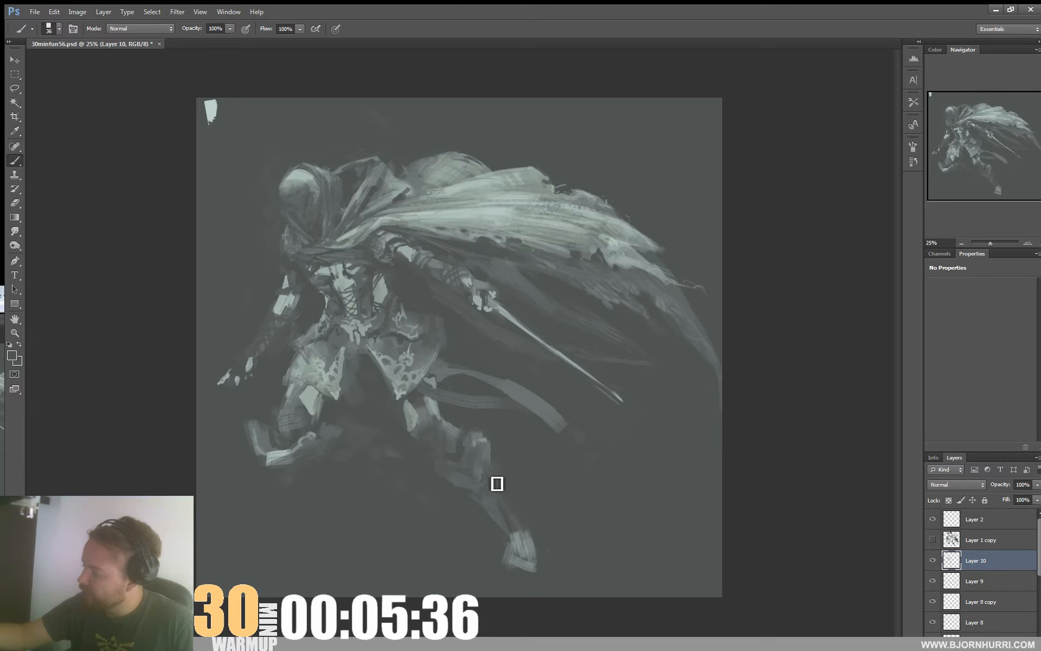
Step: Switch to the textured 600 px brush, reduce it to 81 px and brush light tone onto the extended leg's foot
{"action": "right_click", "coordinate": [551, 496]}
{"action": "left_click", "coordinate": [700, 600]}
{"action": "key", "text": "Return"}
{"action": "right_click", "coordinate": [547, 494]}
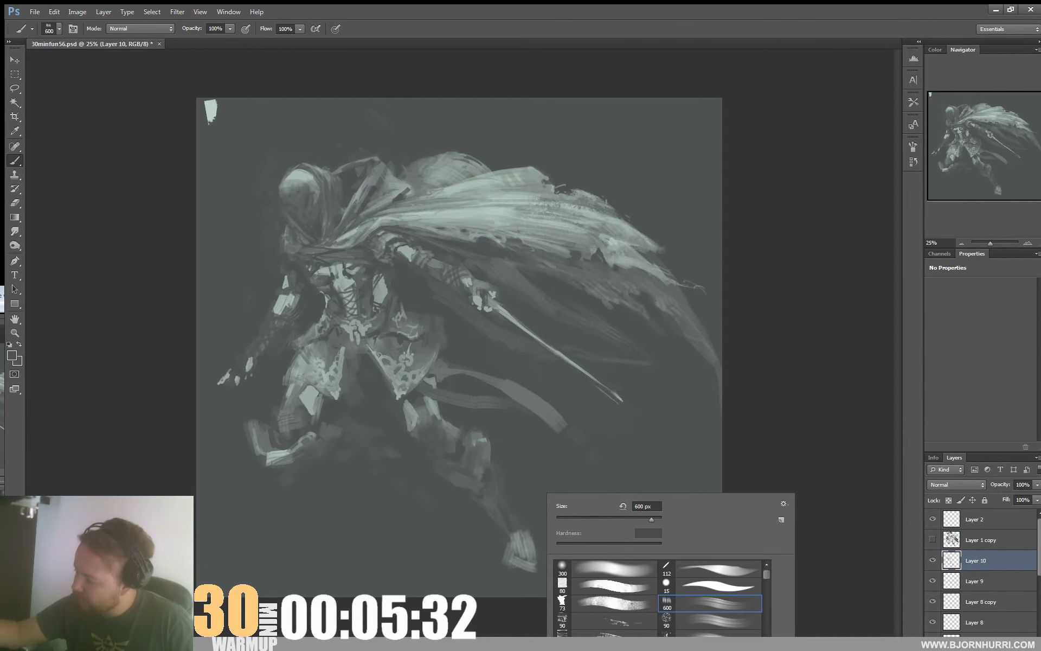
{"action": "key", "text": "Return"}
{"action": "left_click", "coordinate": [519, 552], "text": "alt"}
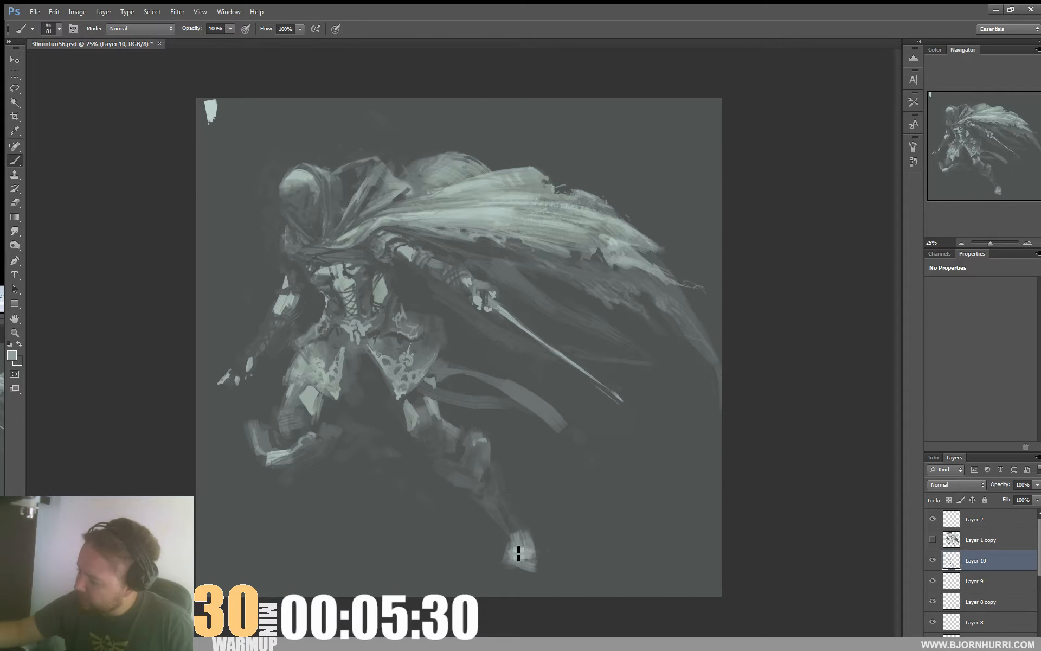
Step: Paint light toes on the extended foot and small light accents between the legs with the textured brush at 41 px
{"action": "right_click", "coordinate": [530, 547]}
{"action": "left_click", "coordinate": [562, 519]}
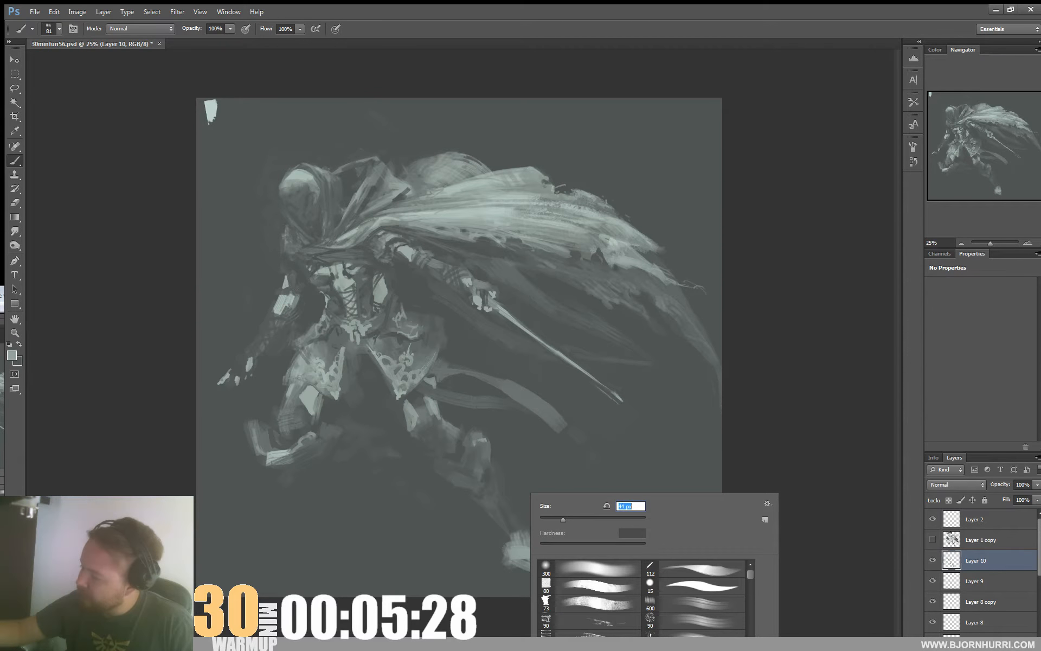
{"action": "key", "text": "Return"}
{"action": "left_click", "coordinate": [375, 265], "text": "alt"}
{"action": "left_click", "coordinate": [376, 262], "text": "alt"}
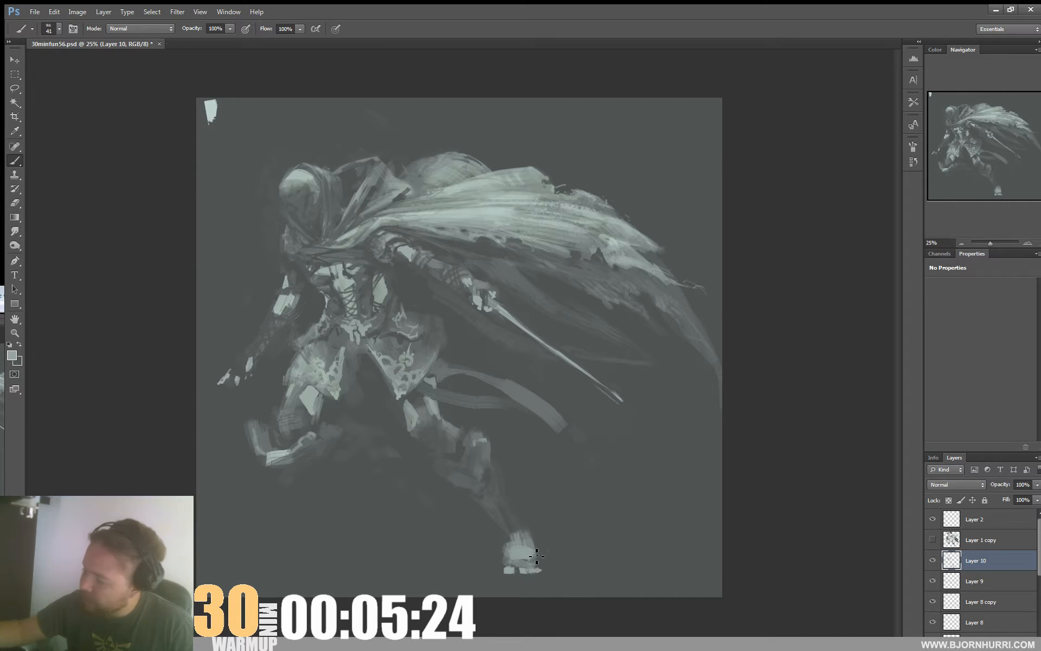
{"action": "left_click_drag", "start_coordinate": [400, 471], "coordinate": [384, 471]}
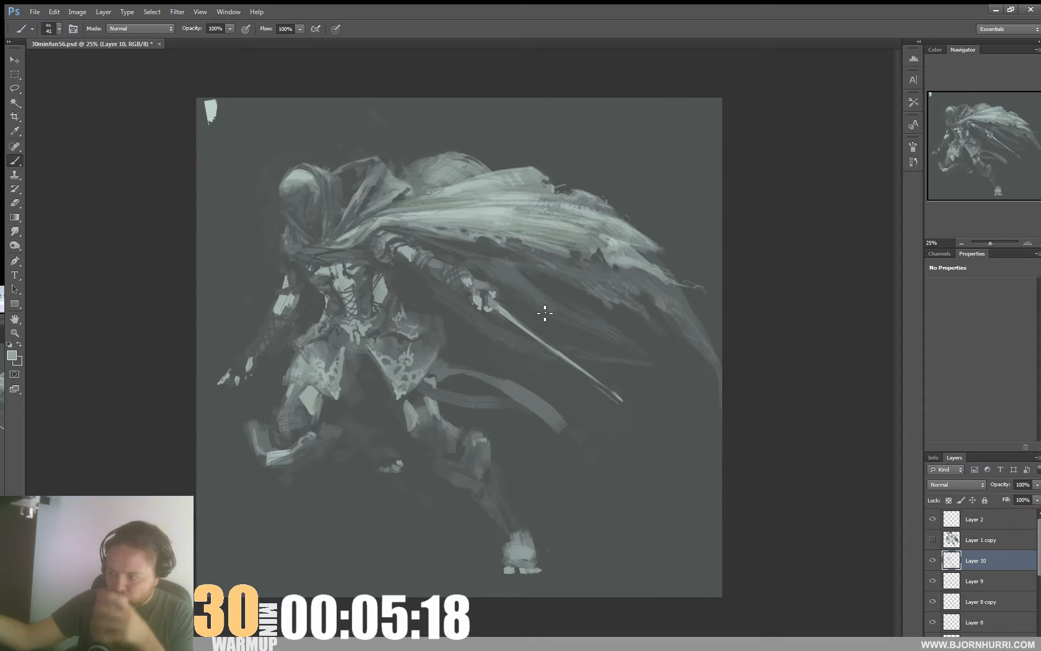
Step: Paint cloth between the thighs and refine the skirt around the belt with the textured brush at 55, 17 and 27 px
{"action": "right_click", "coordinate": [385, 374]}
{"action": "left_click", "coordinate": [364, 368]}
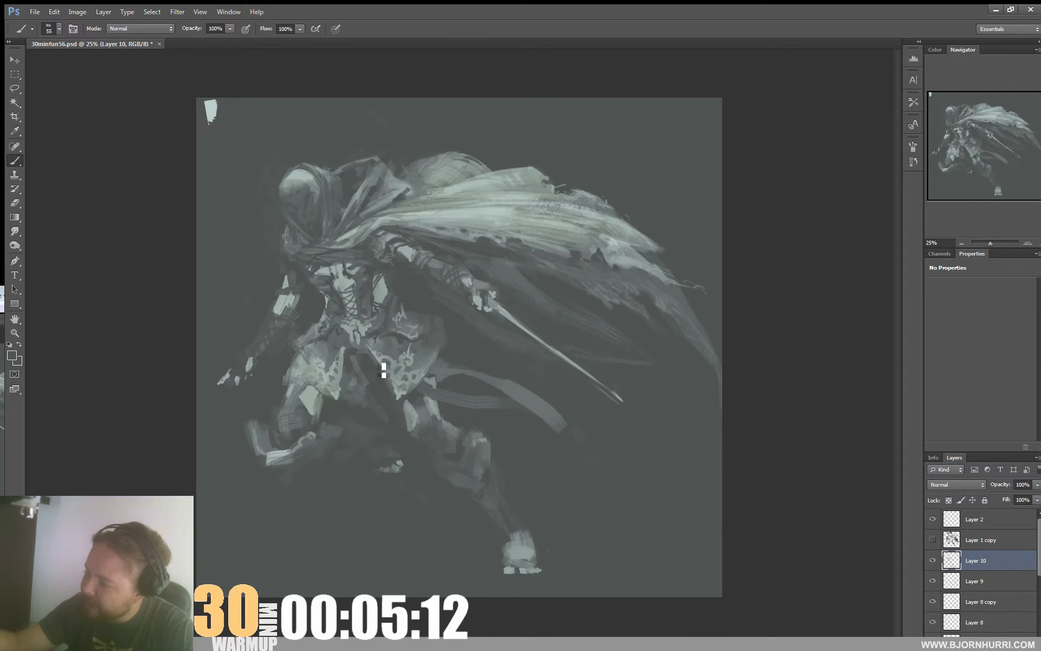
{"action": "left_click", "coordinate": [399, 368], "text": "alt"}
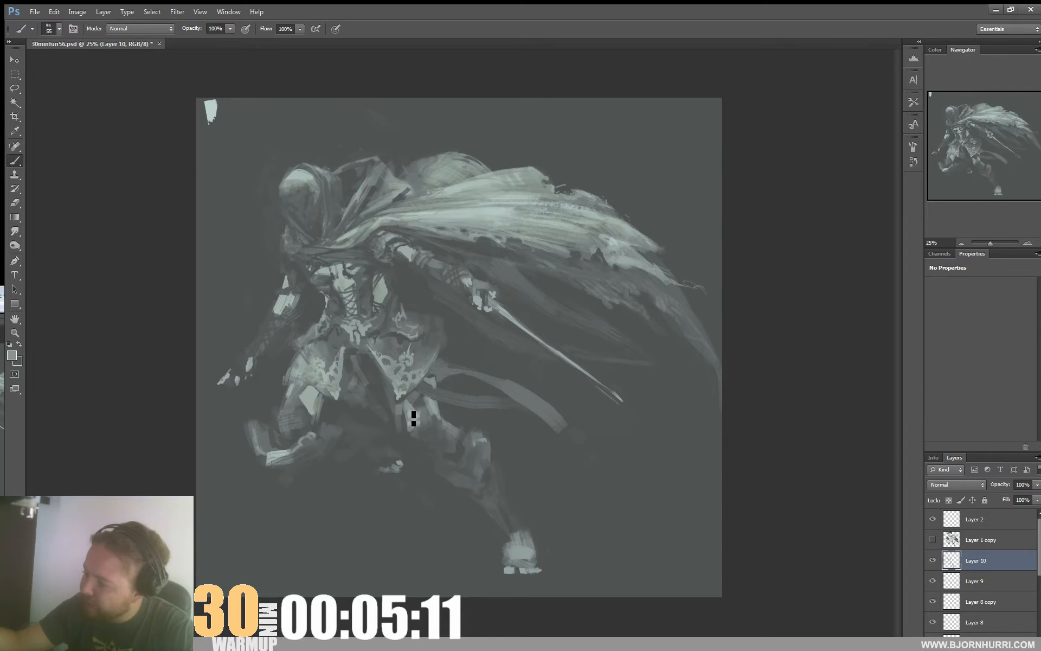
{"action": "right_click", "coordinate": [435, 375]}
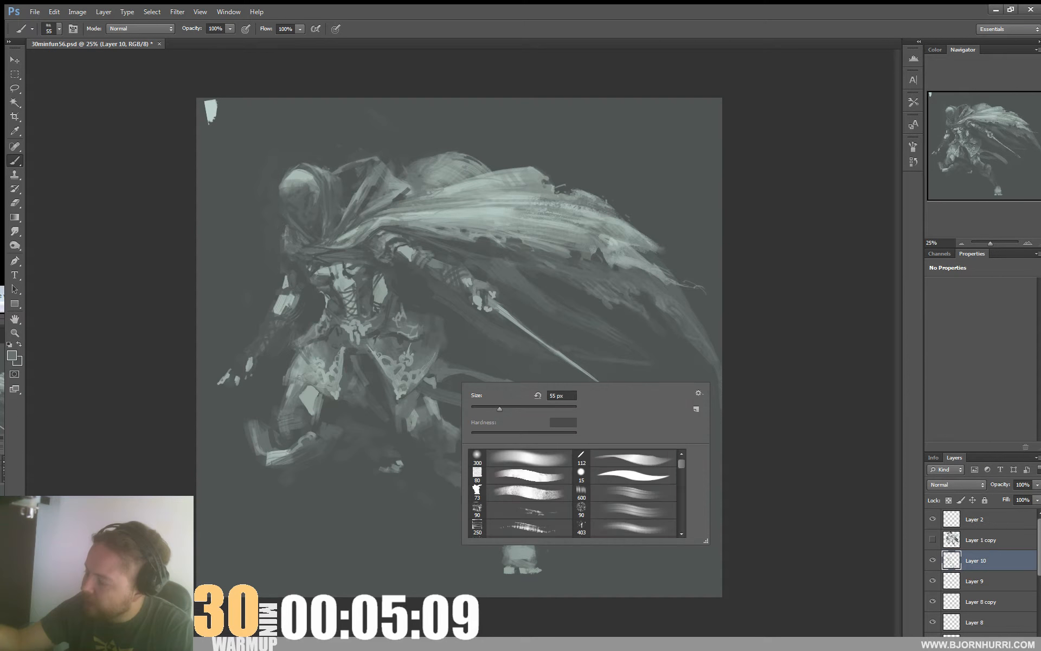
{"action": "left_click", "coordinate": [481, 410]}
{"action": "left_click", "coordinate": [406, 430]}
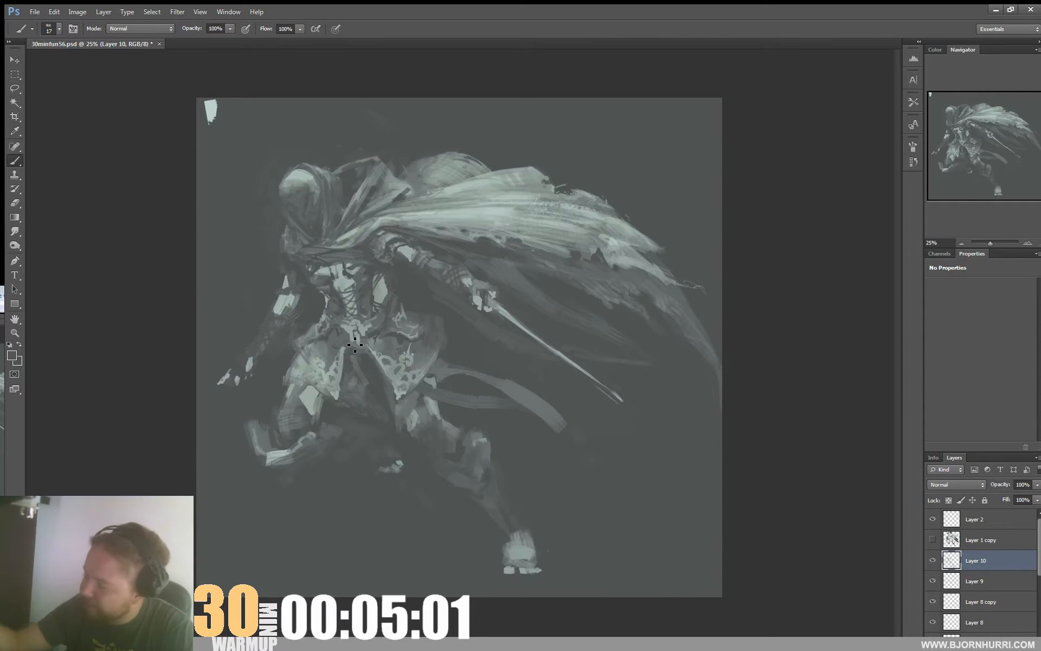
{"action": "right_click", "coordinate": [418, 380]}
{"action": "key", "text": "Return"}
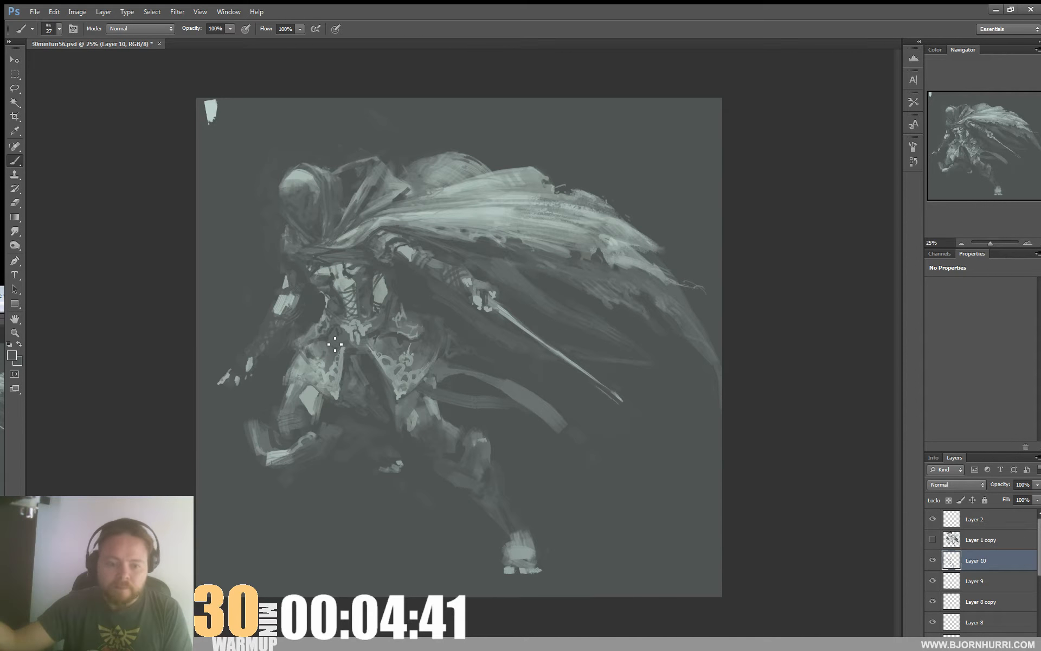
Step: Add a new layer and shade the laced bodice and its side with the textured brush at 135, 53 and 97 px
{"action": "right_click", "coordinate": [557, 334]}
{"action": "left_click_drag", "start_coordinate": [550, 340], "coordinate": [550, 340]}
{"action": "left_click", "coordinate": [662, 182]}
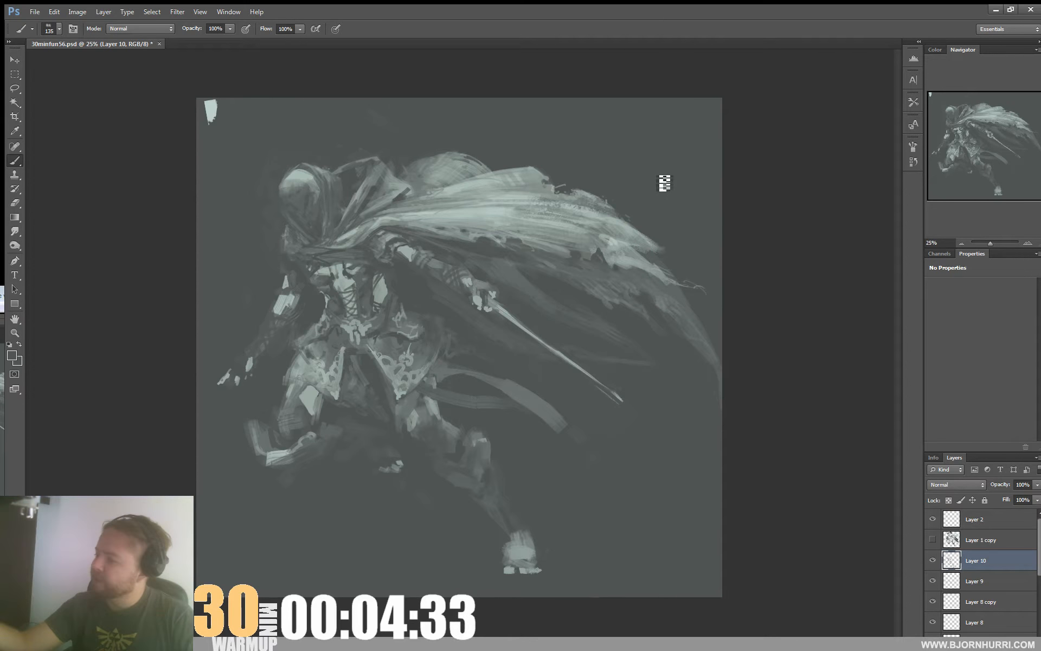
{"action": "key", "text": "ctrl+alt+shift+n"}
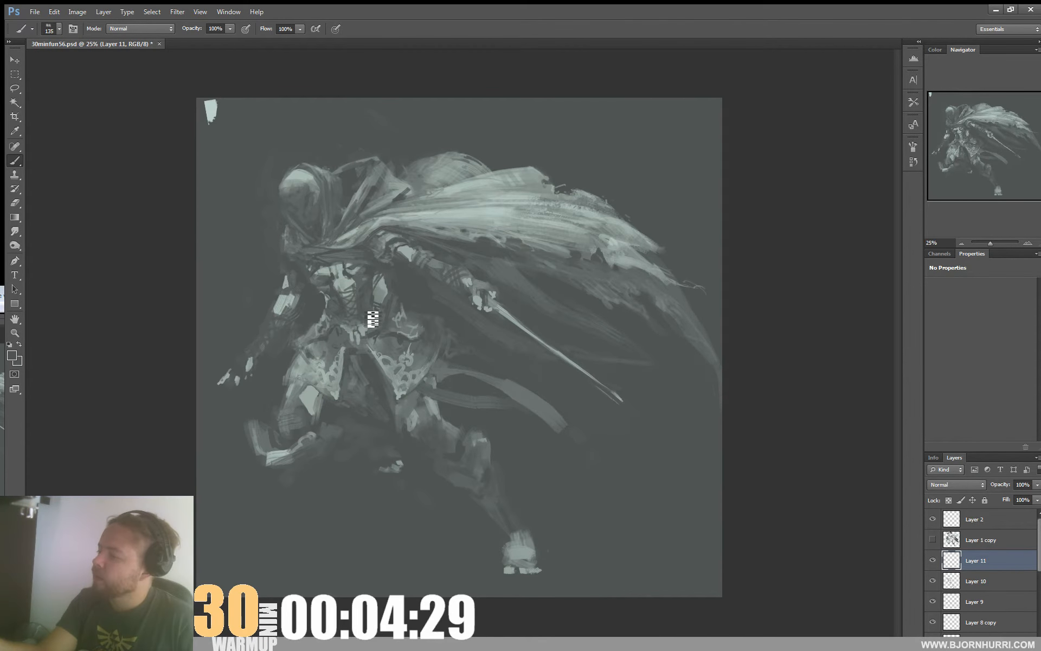
{"action": "right_click", "coordinate": [412, 290]}
{"action": "left_click", "coordinate": [463, 318]}
{"action": "left_click", "coordinate": [394, 288]}
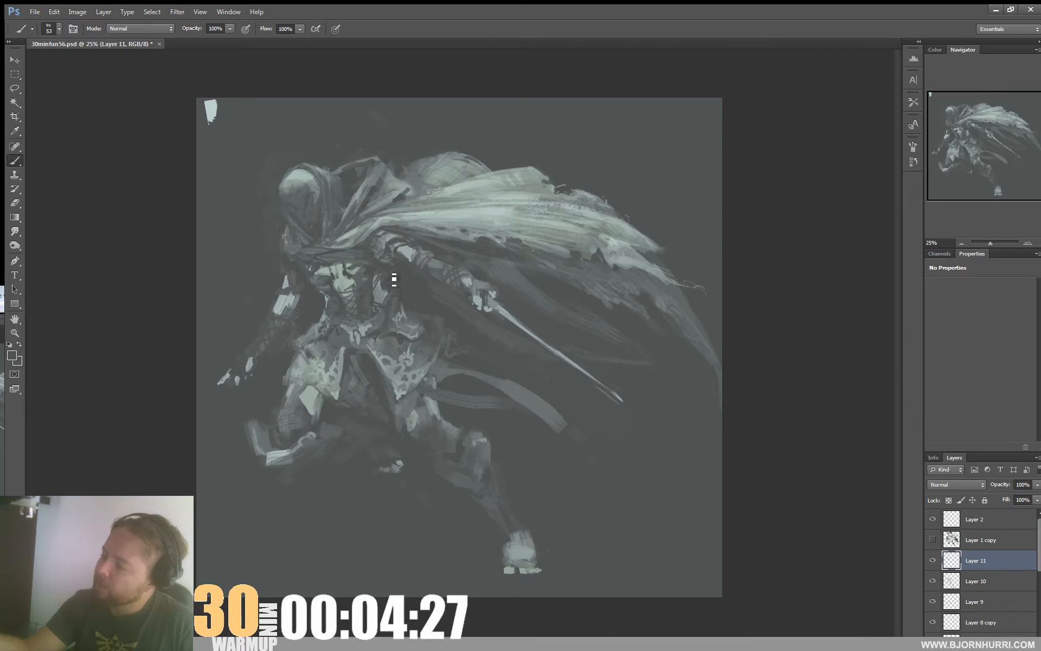
{"action": "right_click", "coordinate": [400, 265]}
{"action": "left_click", "coordinate": [470, 292]}
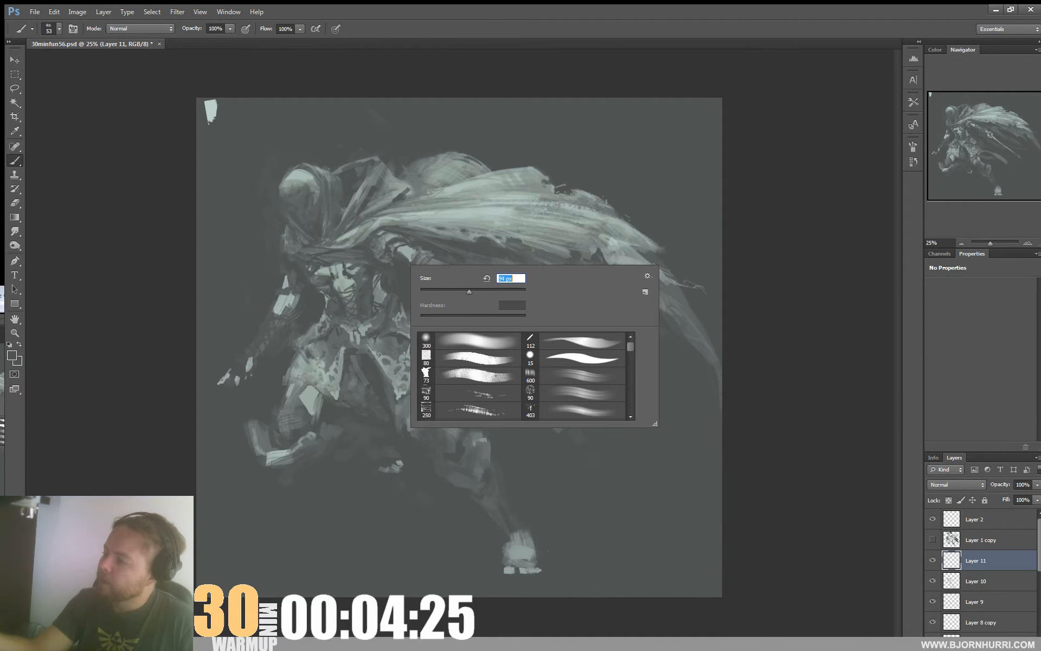
{"action": "left_click", "coordinate": [355, 293]}
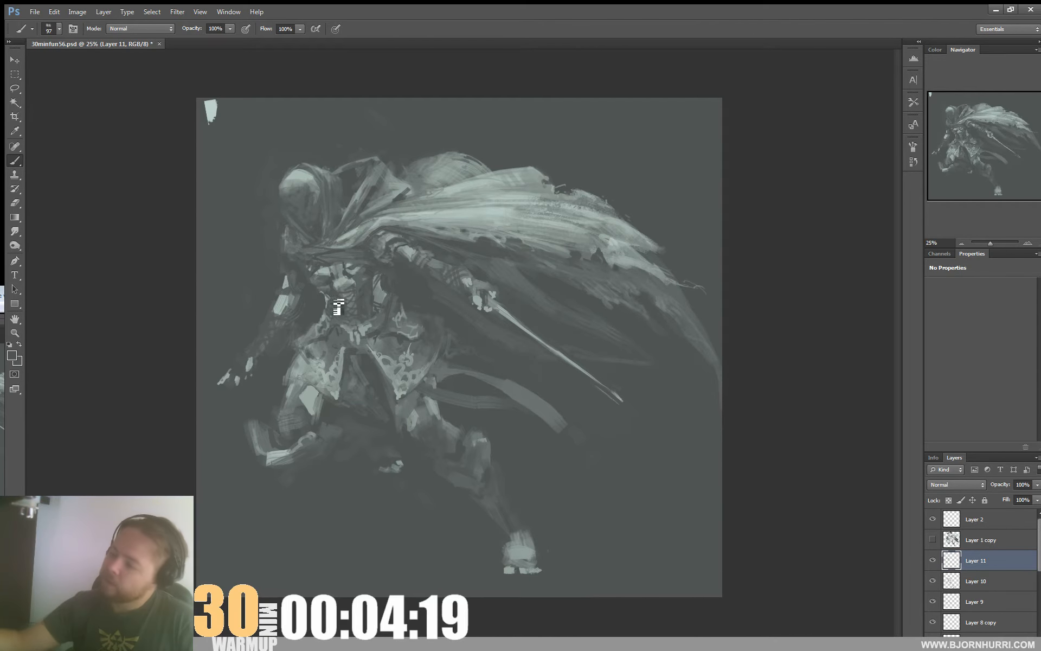
Step: Refine the waist and bodice edge above the belt with sampled tones using the textured brush at 32 px
{"action": "right_click", "coordinate": [350, 335]}
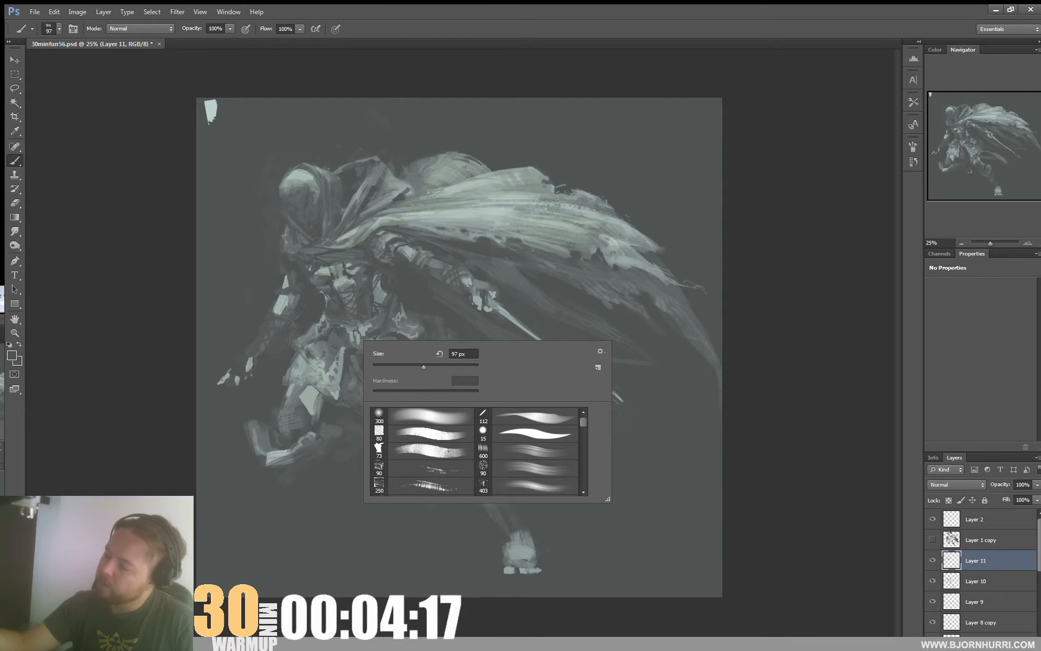
{"action": "left_click_drag", "start_coordinate": [423, 368], "coordinate": [411, 368]}
{"action": "left_click", "coordinate": [337, 345]}
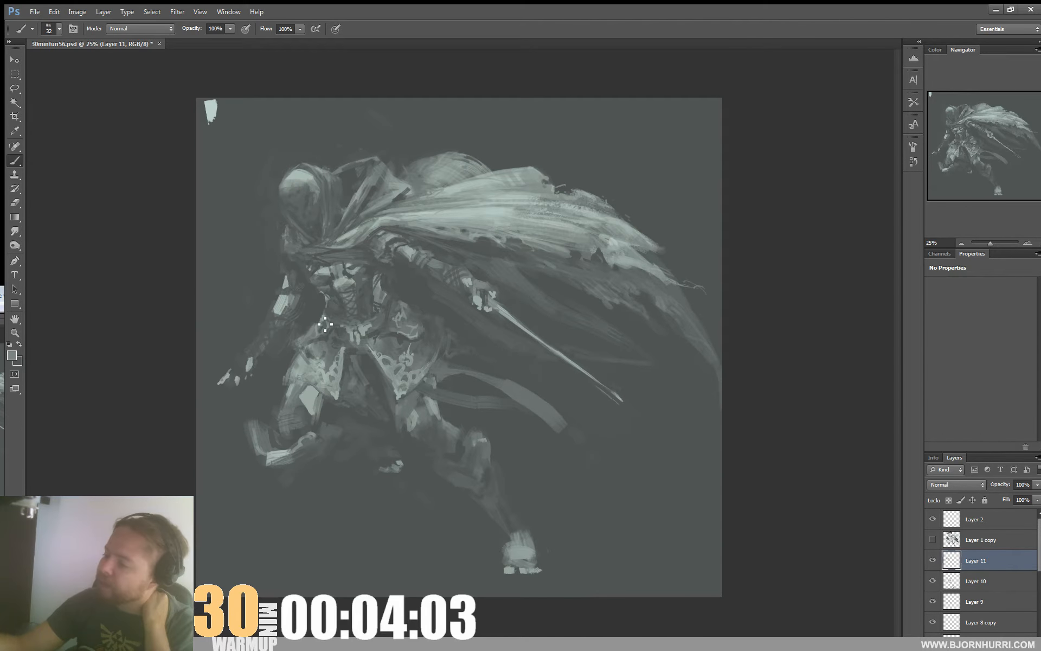
{"action": "left_click", "coordinate": [324, 305], "text": "alt"}
{"action": "left_click", "coordinate": [321, 325], "text": "alt"}
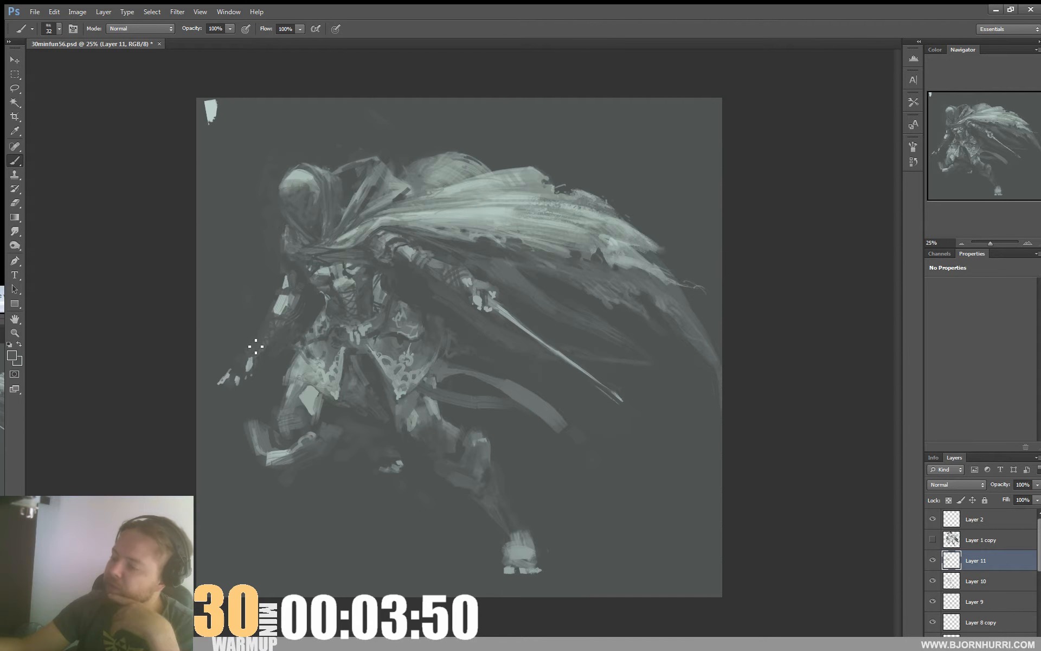
Step: Paint light and dark armour accents on the lowered forearm with sampled tones using the textured brush at 40 and 24 px
{"action": "right_click", "coordinate": [296, 314]}
{"action": "left_click", "coordinate": [327, 341]}
{"action": "left_click", "coordinate": [284, 297], "text": "alt"}
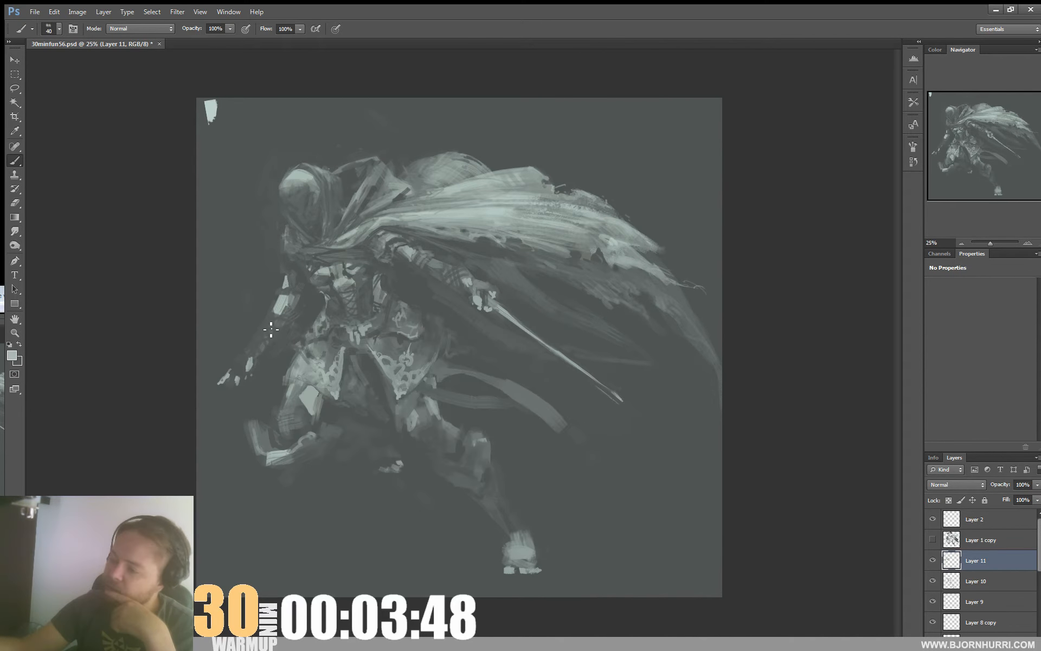
{"action": "right_click", "coordinate": [314, 322]}
{"action": "left_click", "coordinate": [335, 348]}
{"action": "left_click_drag", "start_coordinate": [268, 325], "coordinate": [267, 335]}
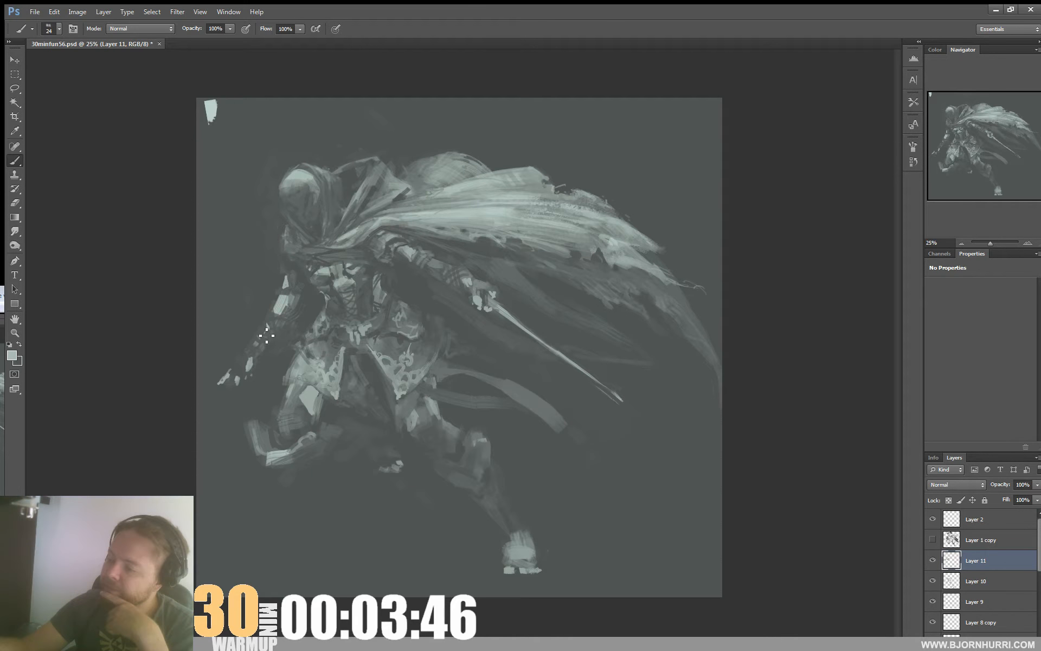
{"action": "left_click", "coordinate": [274, 313], "text": "alt"}
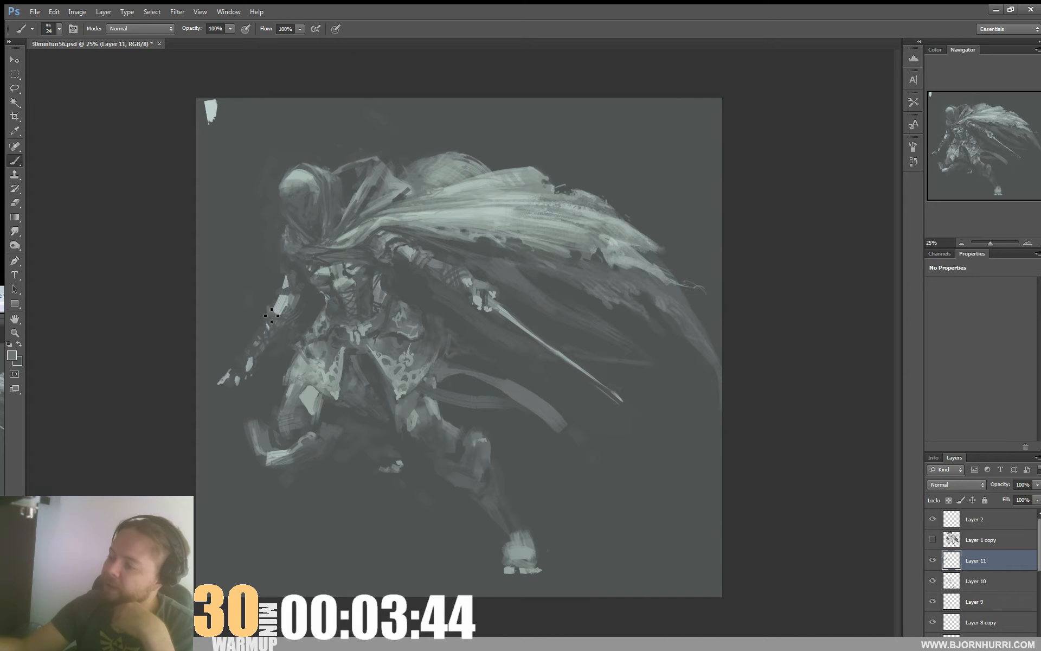
{"action": "mouse_move", "coordinate": [272, 295]}
{"action": "left_mouse_down"}
{"action": "mouse_move", "coordinate": [272, 312]}
{"action": "mouse_move", "coordinate": [274, 304]}
{"action": "left_mouse_up"}
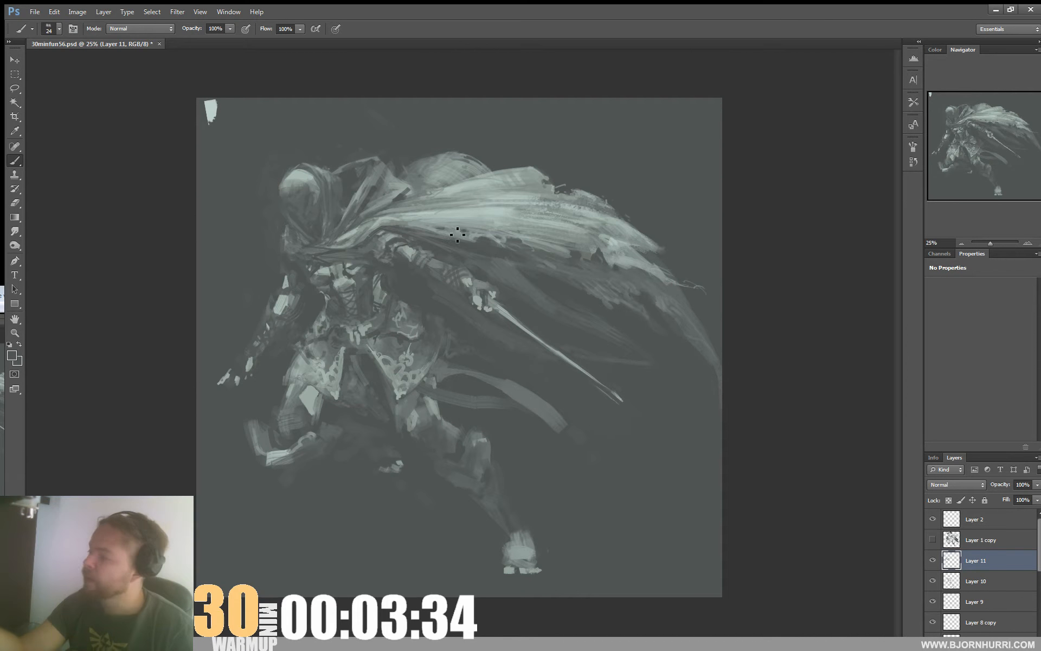
Step: Switch to the square brush at 15 px and define cloth folds around the sword arm's shoulder with sampled tones
{"action": "right_click", "coordinate": [421, 242]}
{"action": "left_click", "coordinate": [436, 332]}
{"action": "left_click", "coordinate": [437, 266]}
{"action": "left_click", "coordinate": [361, 257]}
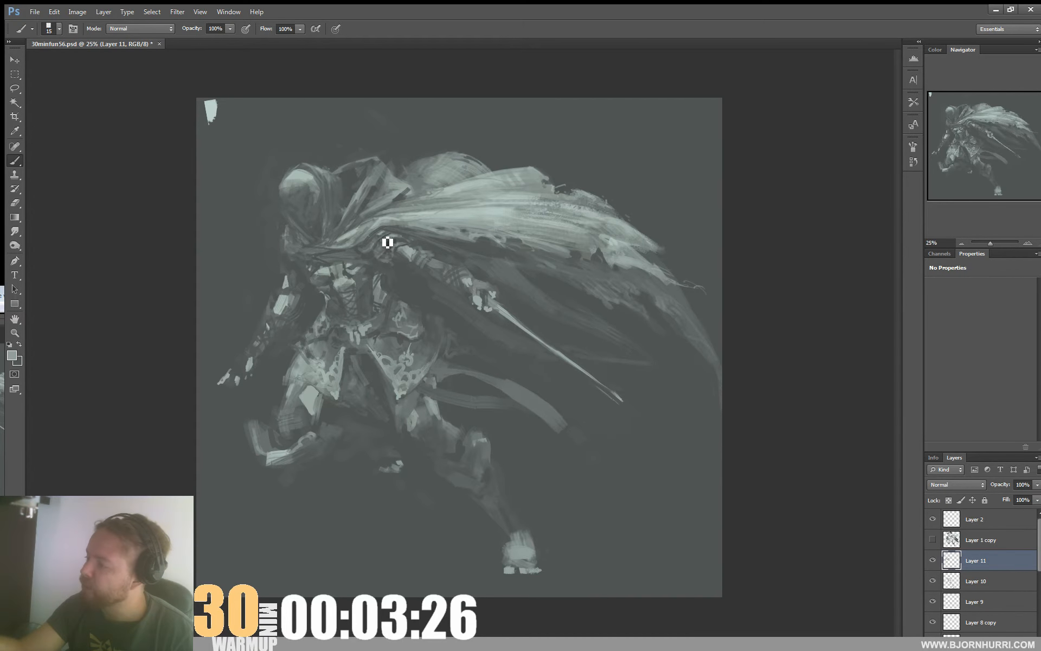
{"action": "left_click", "coordinate": [383, 227], "text": "alt"}
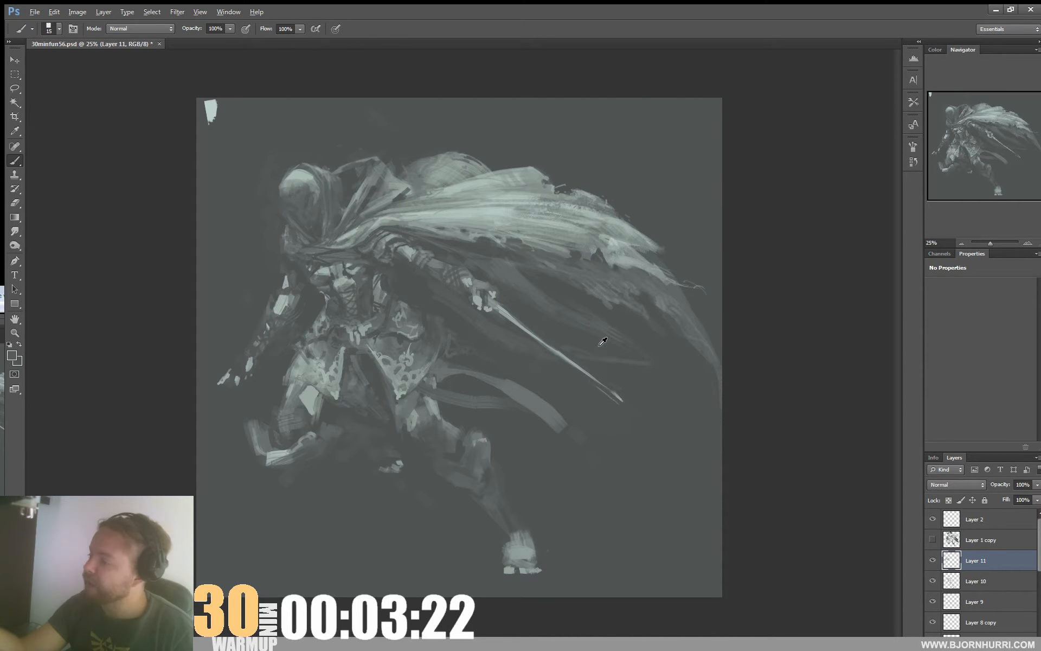
{"action": "left_click", "coordinate": [492, 202], "text": "alt"}
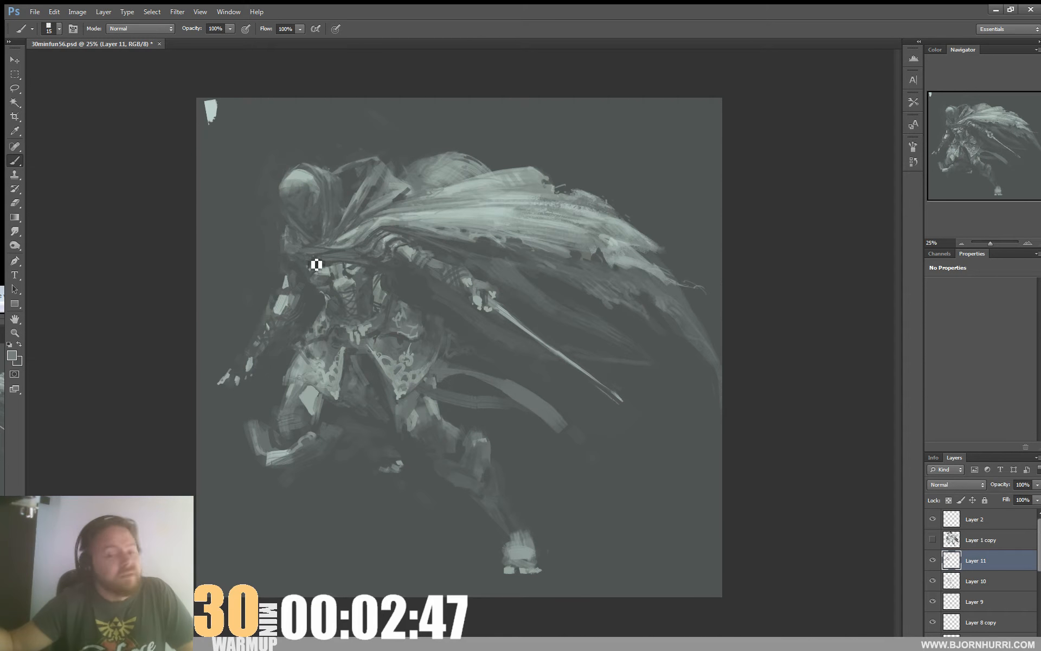
Step: Paint light ornamental trim on the chest below the scarf with the square brush at 15, 23 and 7 px
{"action": "left_click", "coordinate": [393, 257], "text": "alt"}
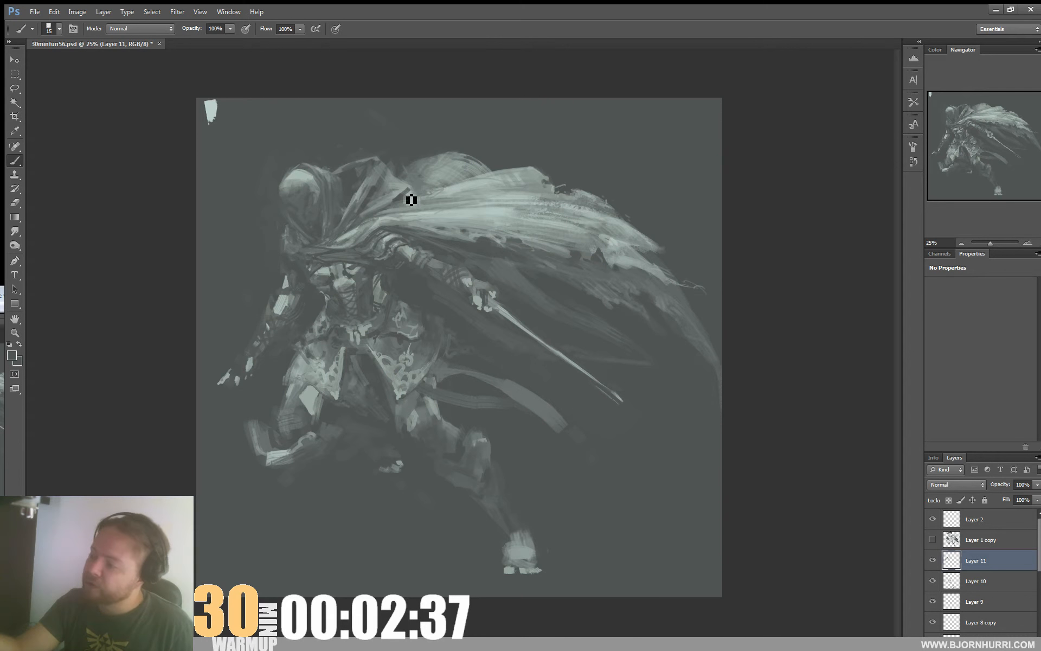
{"action": "left_click", "coordinate": [389, 239], "text": "alt"}
{"action": "left_click_drag", "start_coordinate": [361, 250], "coordinate": [367, 257]}
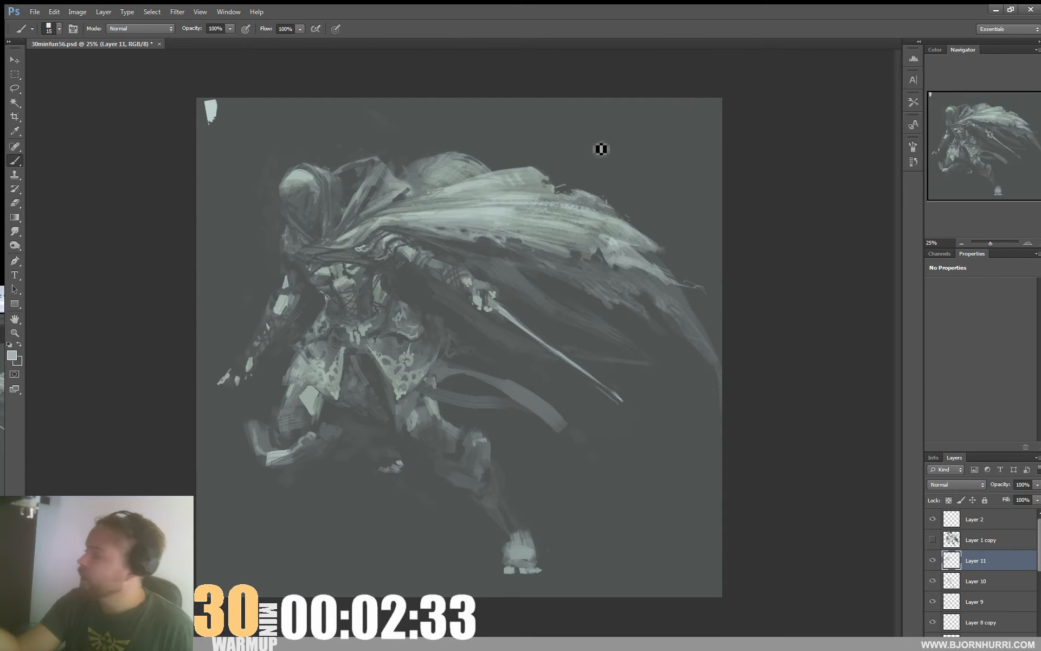
{"action": "left_click_drag", "start_coordinate": [360, 259], "coordinate": [367, 265]}
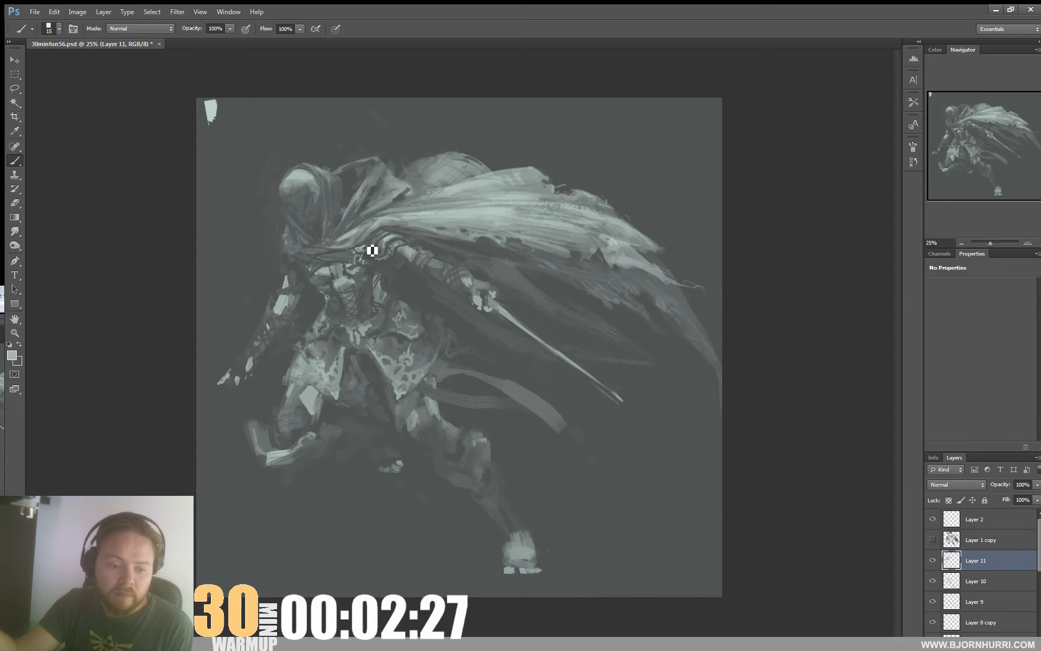
{"action": "right_click", "coordinate": [418, 262]}
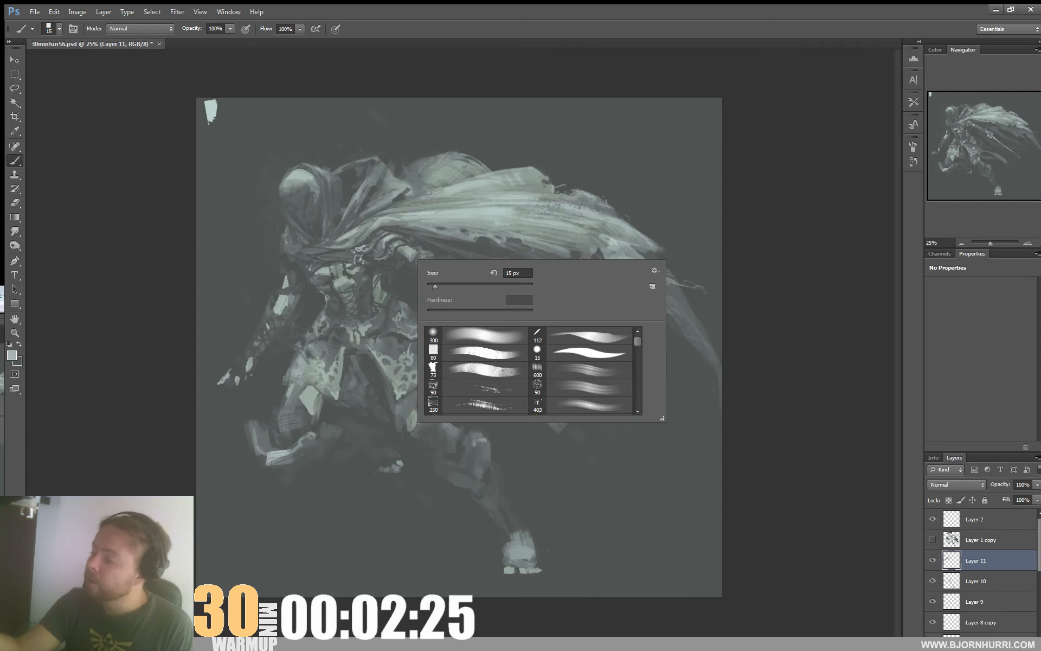
{"action": "key", "text": "Return"}
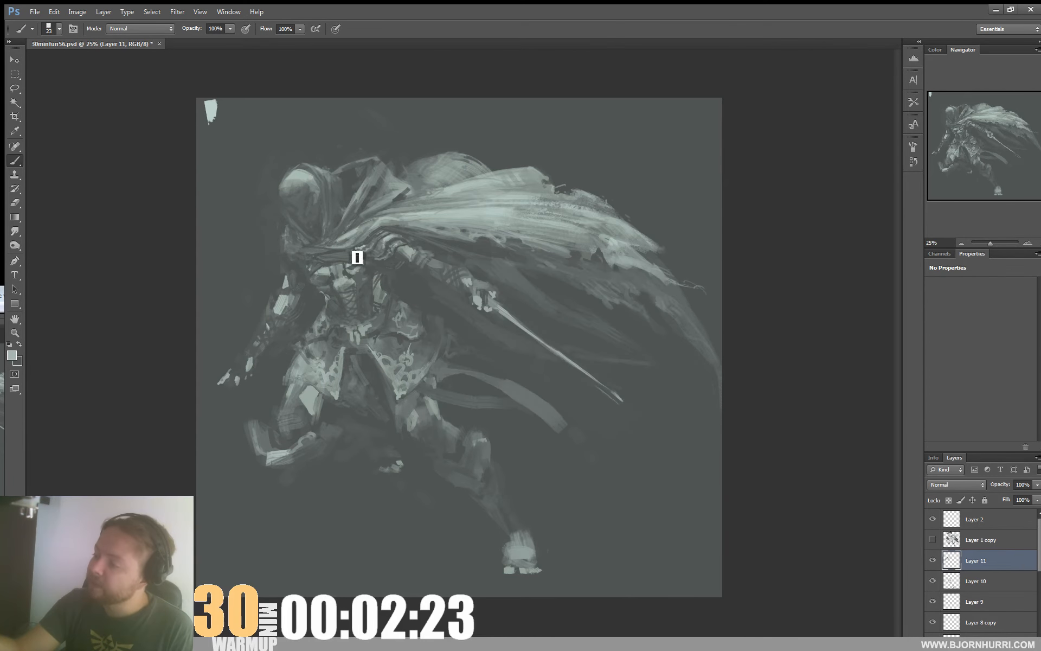
{"action": "right_click", "coordinate": [440, 221]}
{"action": "key", "text": "Return"}
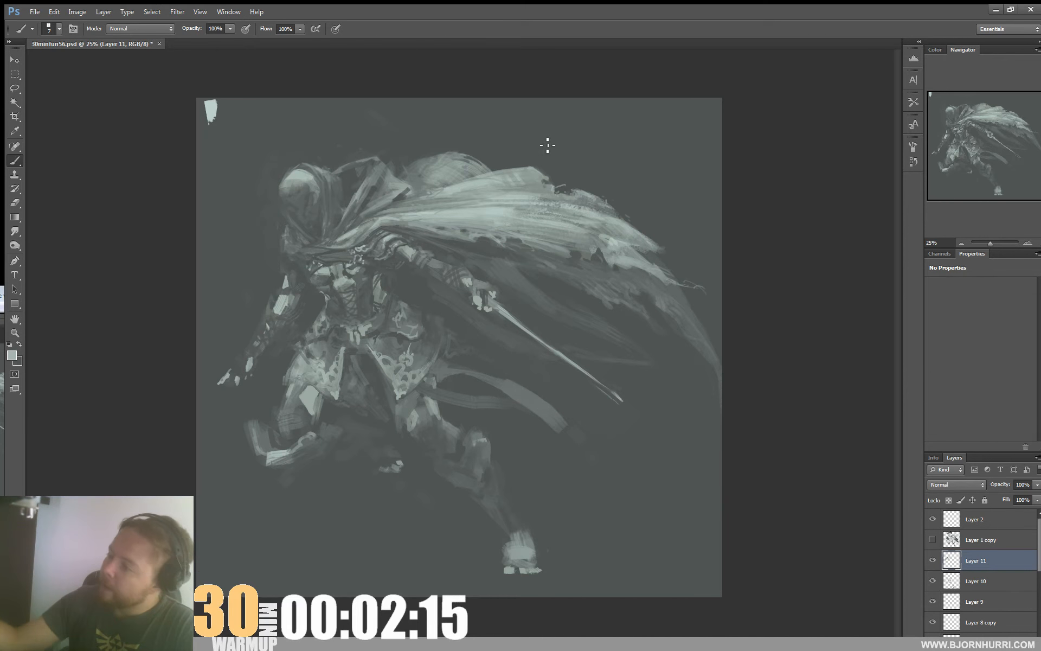
Step: Set the square brush to 15 px and define the raised cloth folds behind the hood with sampled light and dark tones
{"action": "right_click", "coordinate": [382, 168]}
{"action": "type", "text": "15"}
{"action": "key", "text": "Return"}
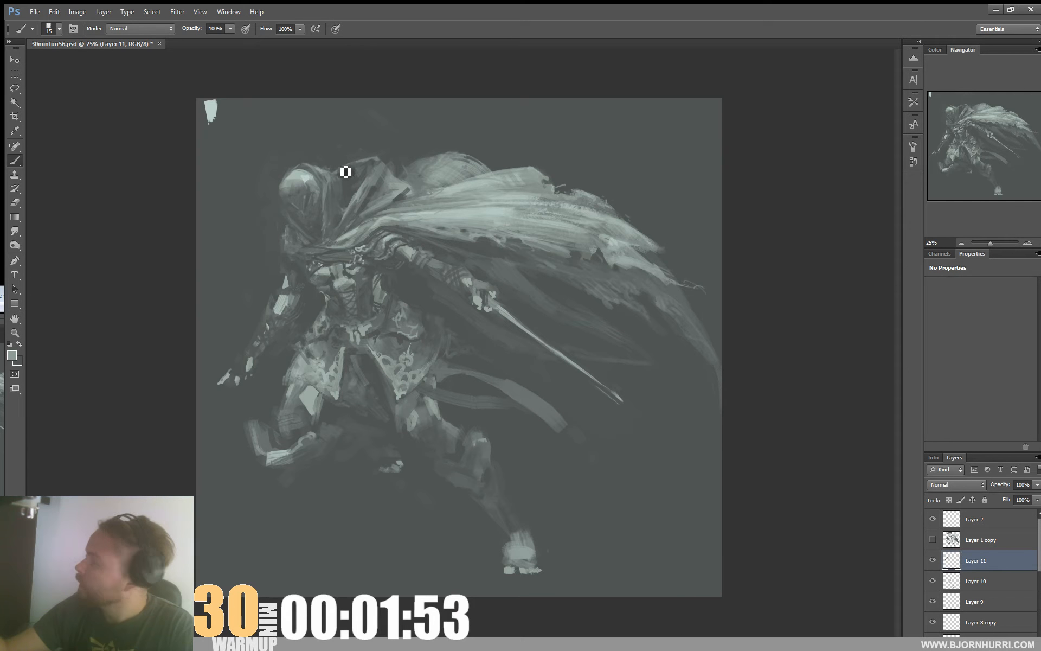
{"action": "left_click", "coordinate": [360, 199], "text": "alt"}
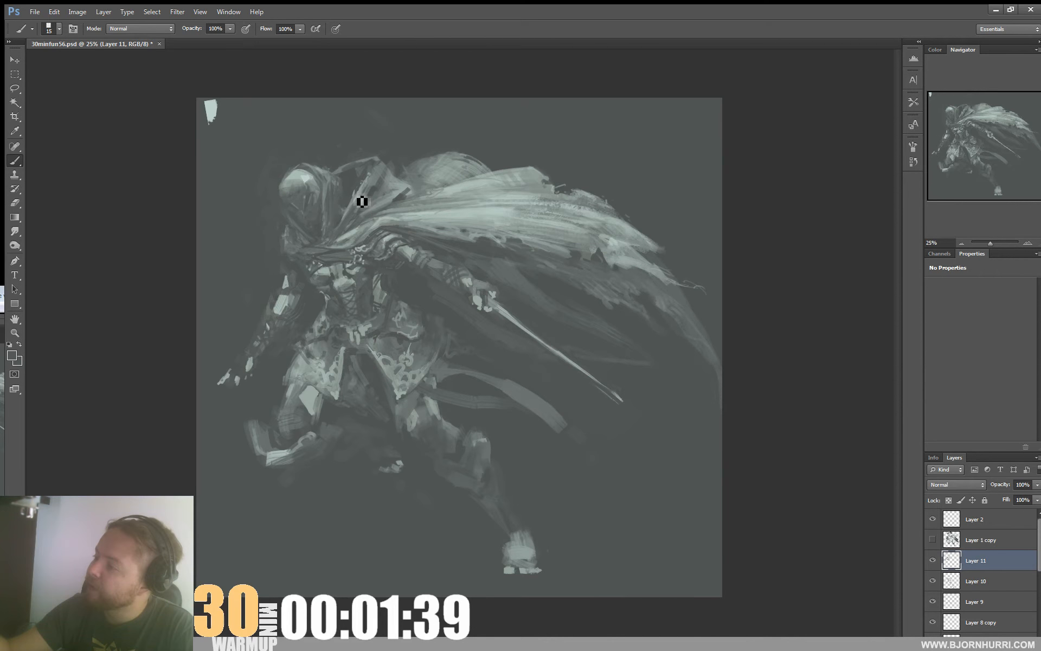
{"action": "left_click", "coordinate": [366, 194], "text": "alt"}
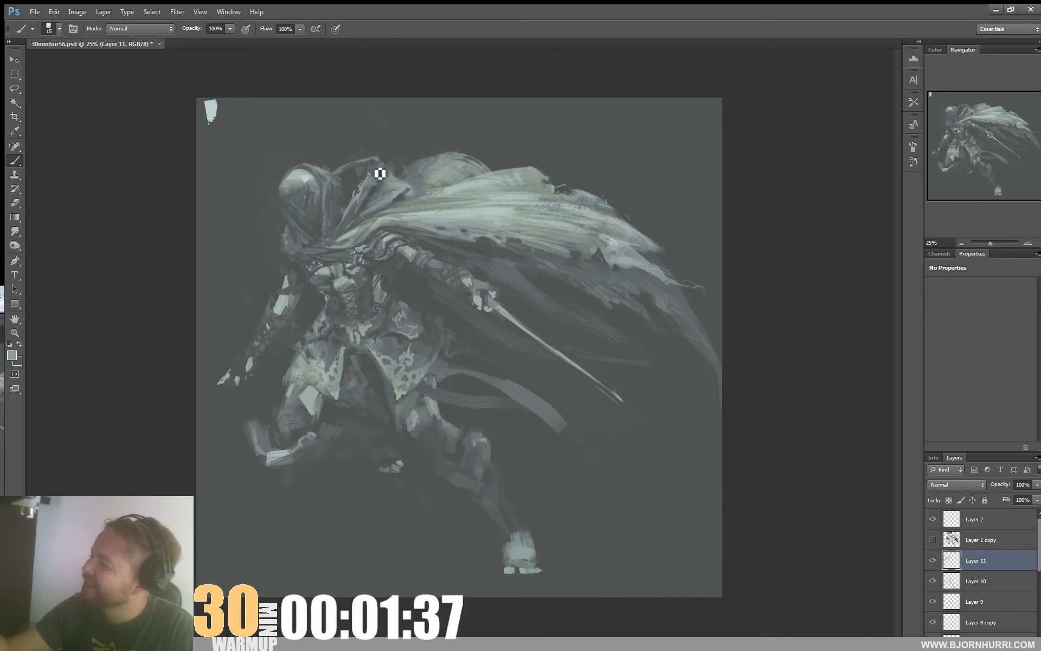
{"action": "left_click", "coordinate": [360, 179], "text": "alt"}
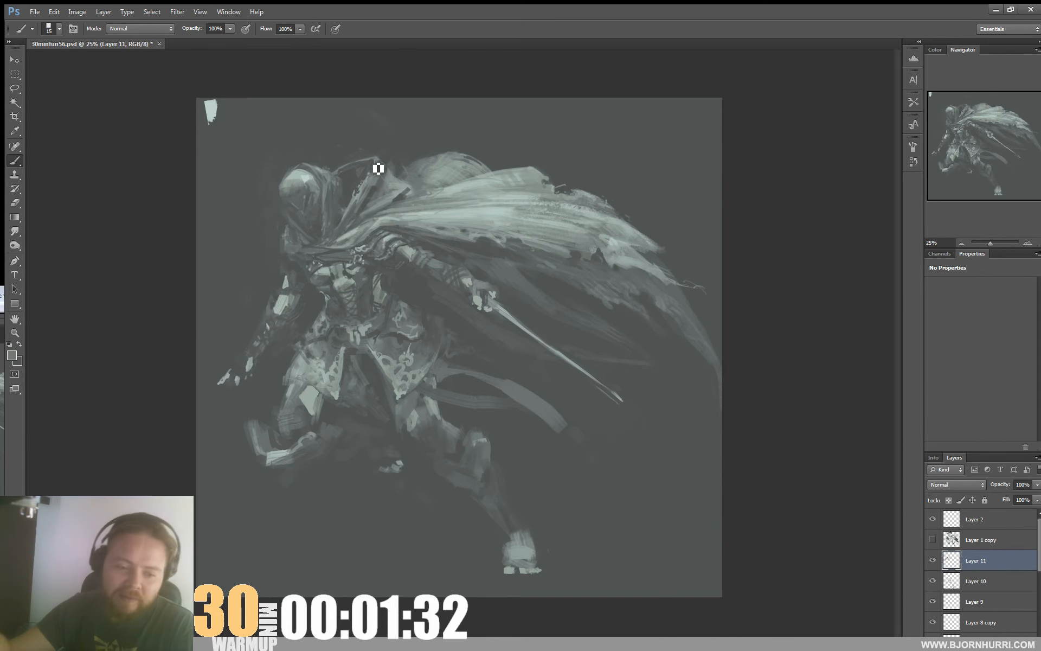
{"action": "left_click", "coordinate": [356, 206], "text": "alt"}
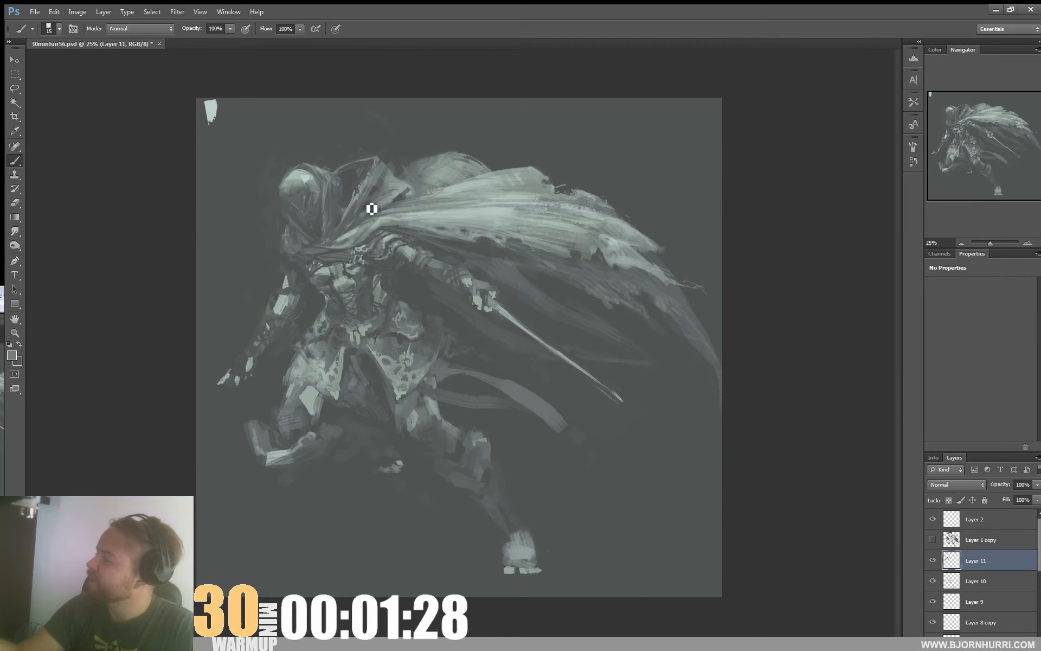
{"action": "left_click", "coordinate": [407, 195], "text": "alt"}
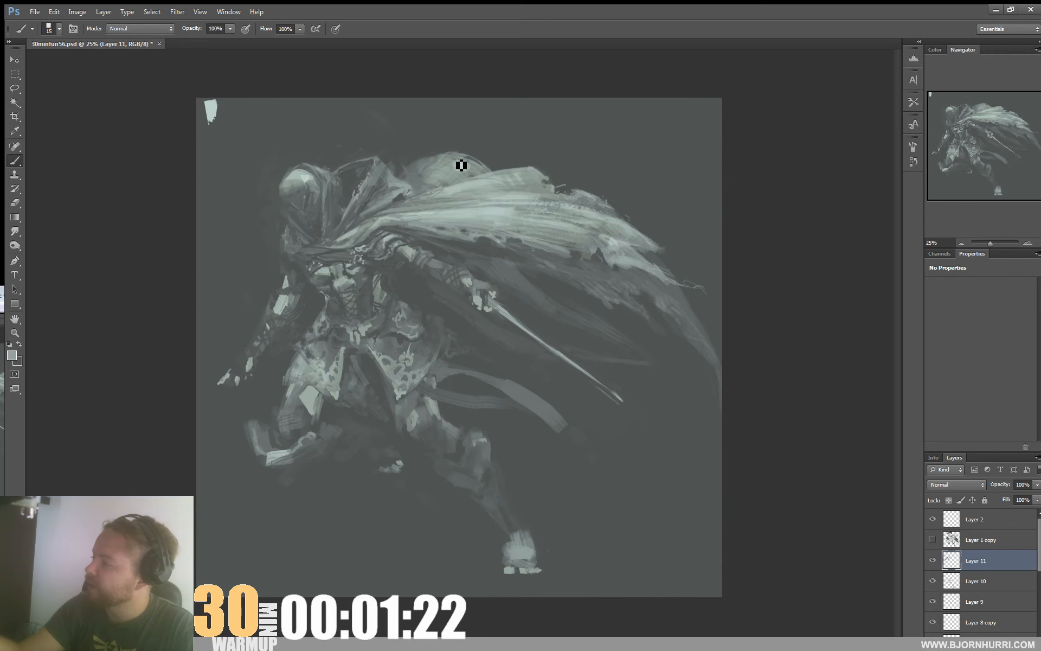
Step: Refine the cape's upper hump and the lowered arm's shoulder with sampled tones using the 15 px square brush
{"action": "left_click", "coordinate": [433, 147], "text": "alt"}
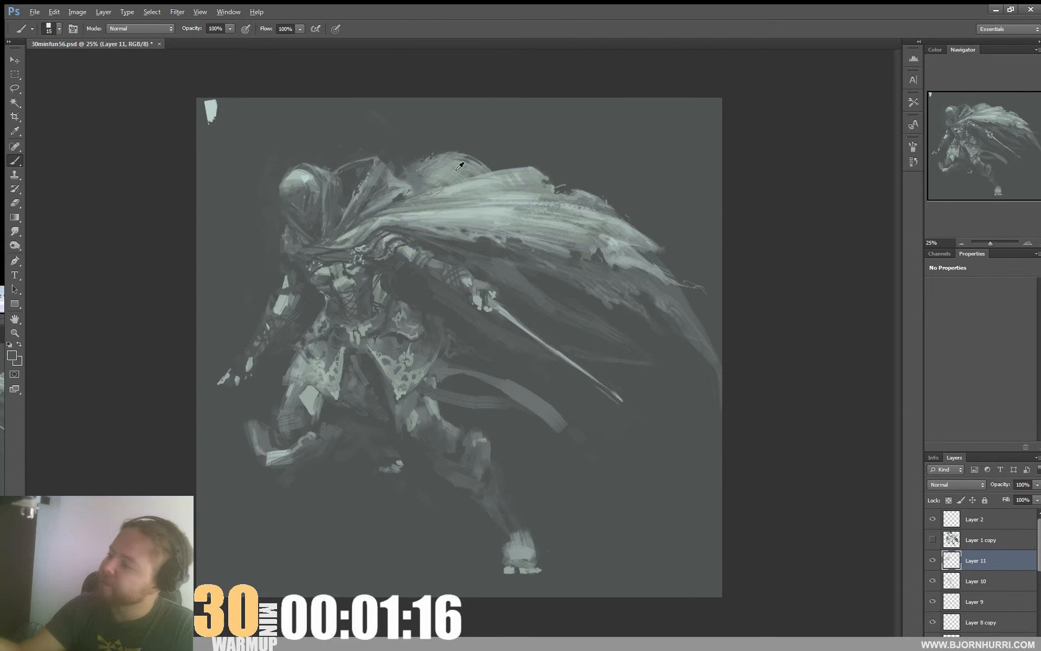
{"action": "left_click", "coordinate": [425, 215], "text": "alt"}
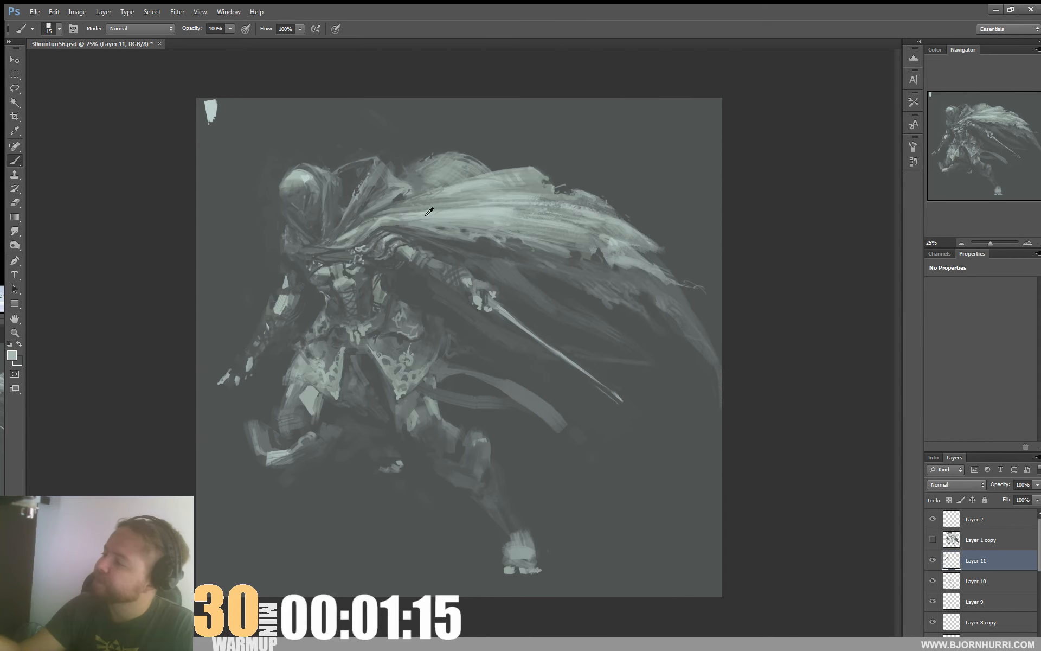
{"action": "left_click", "coordinate": [288, 248], "text": "alt"}
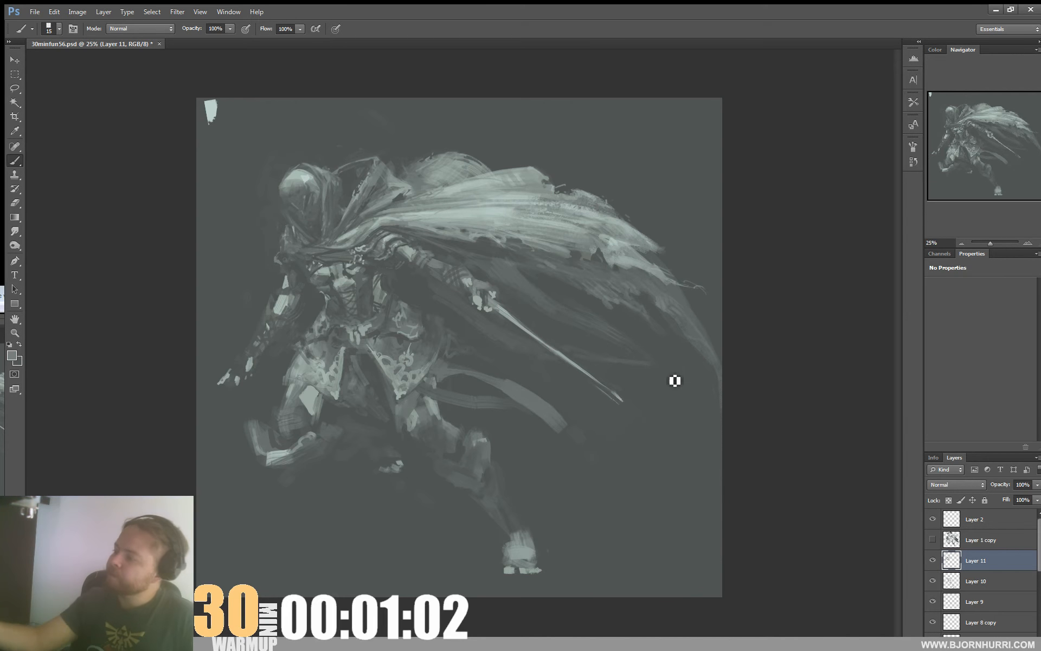
Step: Thin the sword blade with the square brush at 116 px and sharpen its light tip at 12 px
{"action": "right_click", "coordinate": [540, 320]}
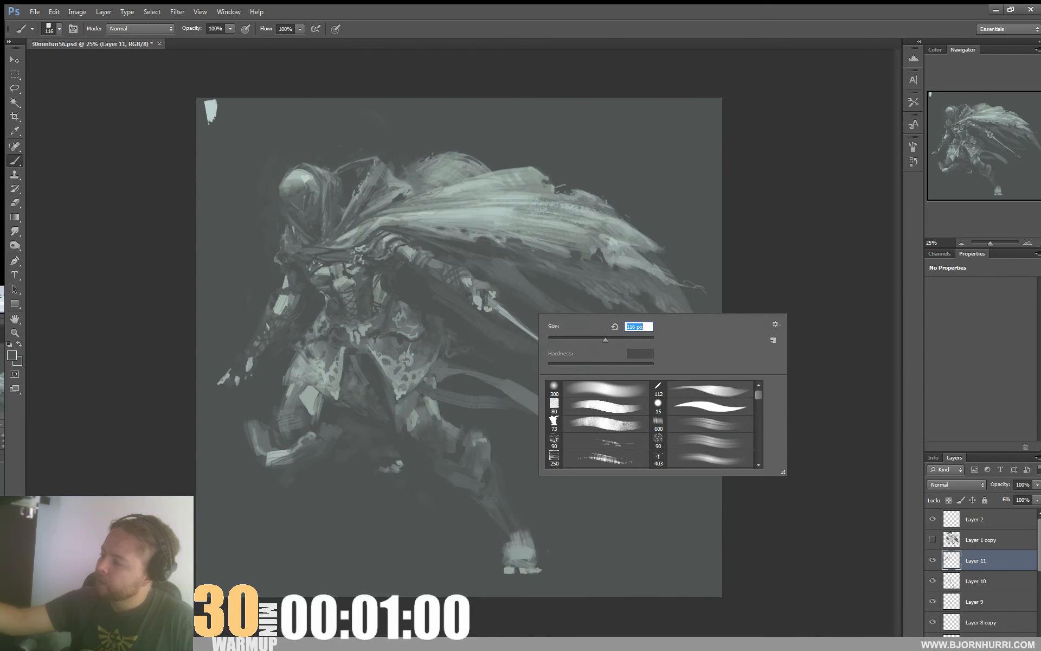
{"action": "key", "text": "Return"}
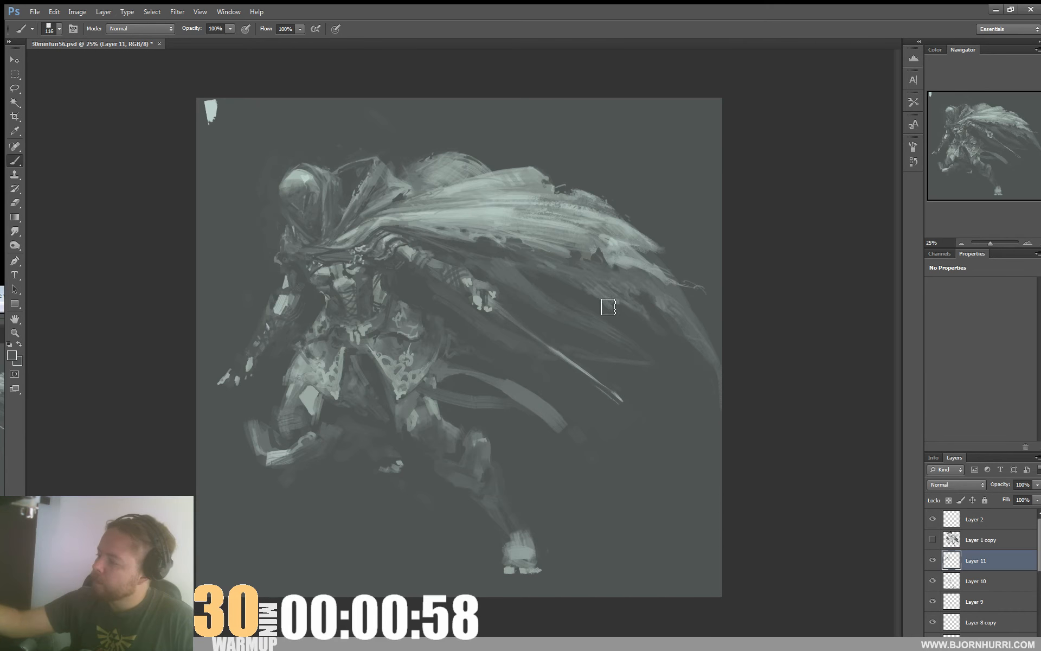
{"action": "left_click", "coordinate": [211, 109], "text": "alt"}
{"action": "right_click", "coordinate": [639, 404]}
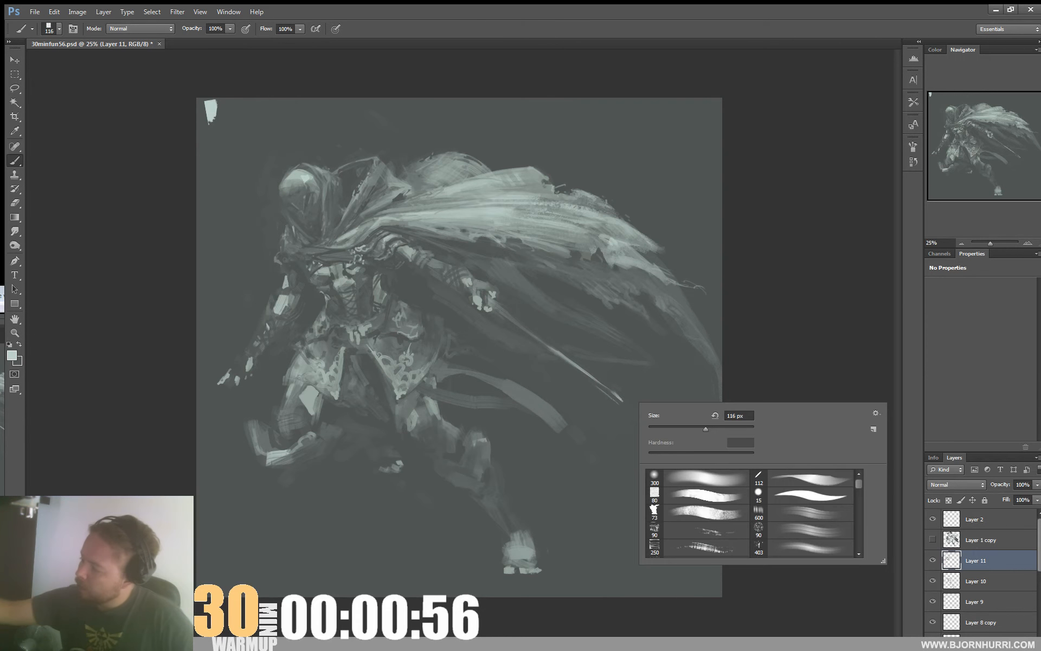
{"action": "type", "text": "12"}
{"action": "key", "text": "Return"}
{"action": "left_click", "coordinate": [638, 395], "text": "alt"}
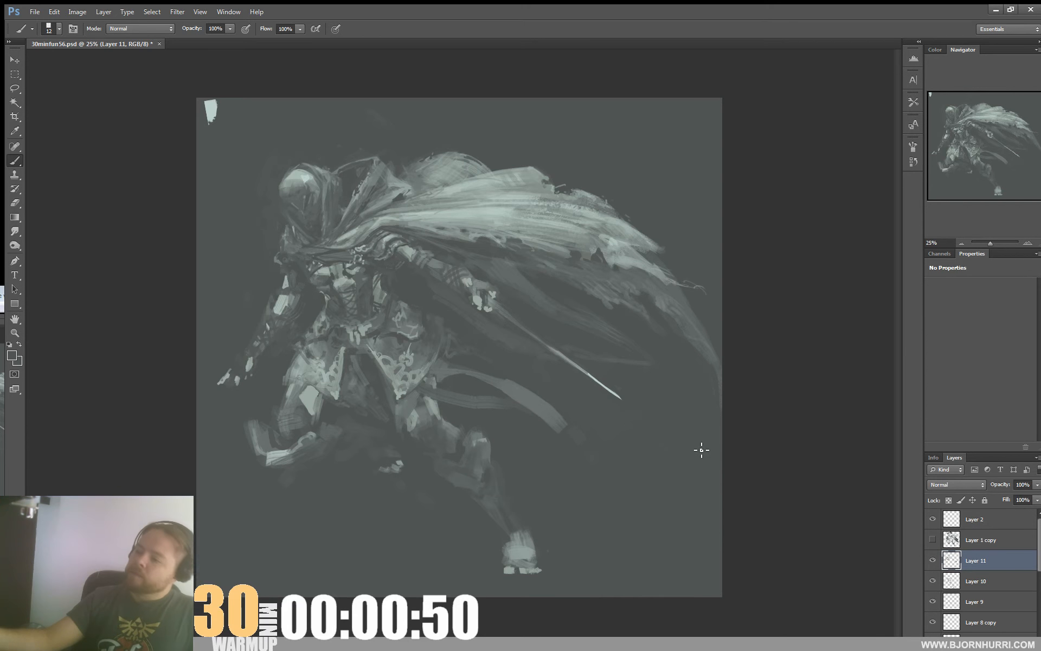
Step: On a new layer, paint pale horizontal ground strokes beneath the running figure with the textured brush at 73 px
{"action": "key", "text": "f"}
{"action": "mouse_move", "coordinate": [598, 371]}
{"action": "left_mouse_down"}
{"action": "mouse_move", "coordinate": [686, 333]}
{"action": "mouse_move", "coordinate": [682, 325]}
{"action": "mouse_move", "coordinate": [669, 337]}
{"action": "left_mouse_up"}
{"action": "key", "text": "ctrl+shift+alt+n"}
{"action": "left_click", "coordinate": [598, 178], "text": "alt"}
{"action": "left_click_drag", "start_coordinate": [707, 376], "coordinate": [706, 316]}
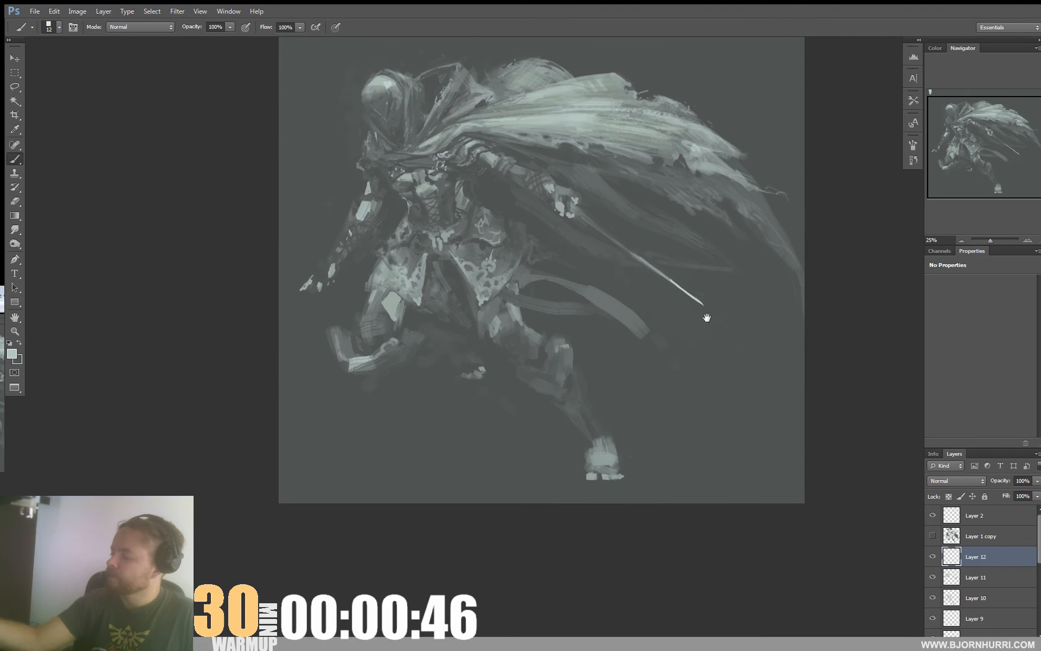
{"action": "right_click", "coordinate": [669, 382]}
{"action": "left_click", "coordinate": [729, 476]}
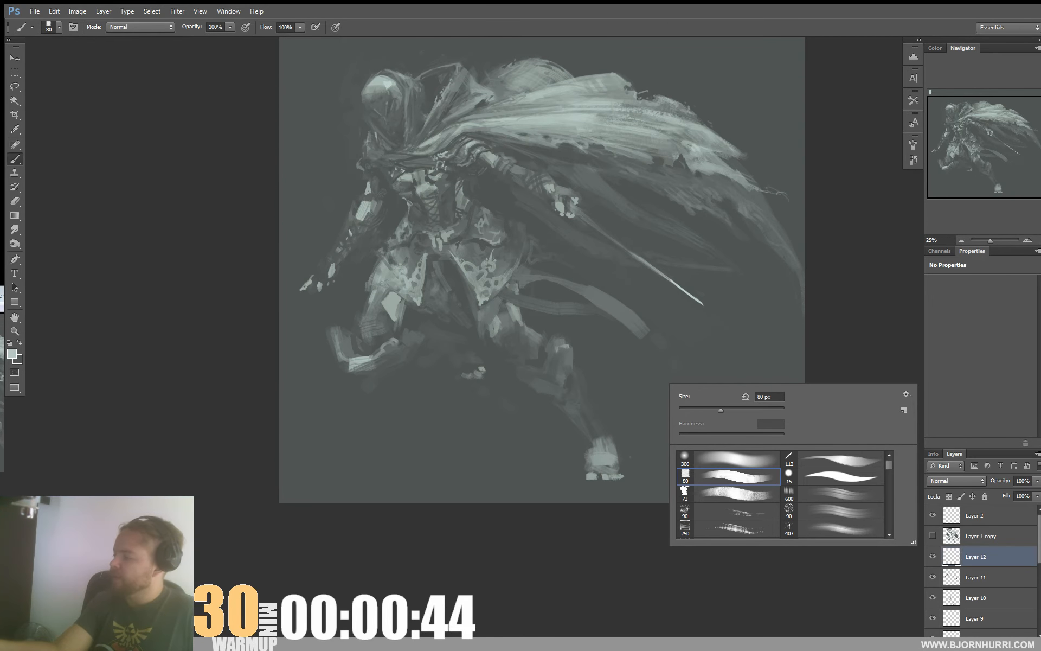
{"action": "left_click", "coordinate": [728, 493]}
{"action": "left_click_drag", "start_coordinate": [353, 494], "coordinate": [565, 487]}
{"action": "left_click_drag", "start_coordinate": [496, 475], "coordinate": [380, 477]}
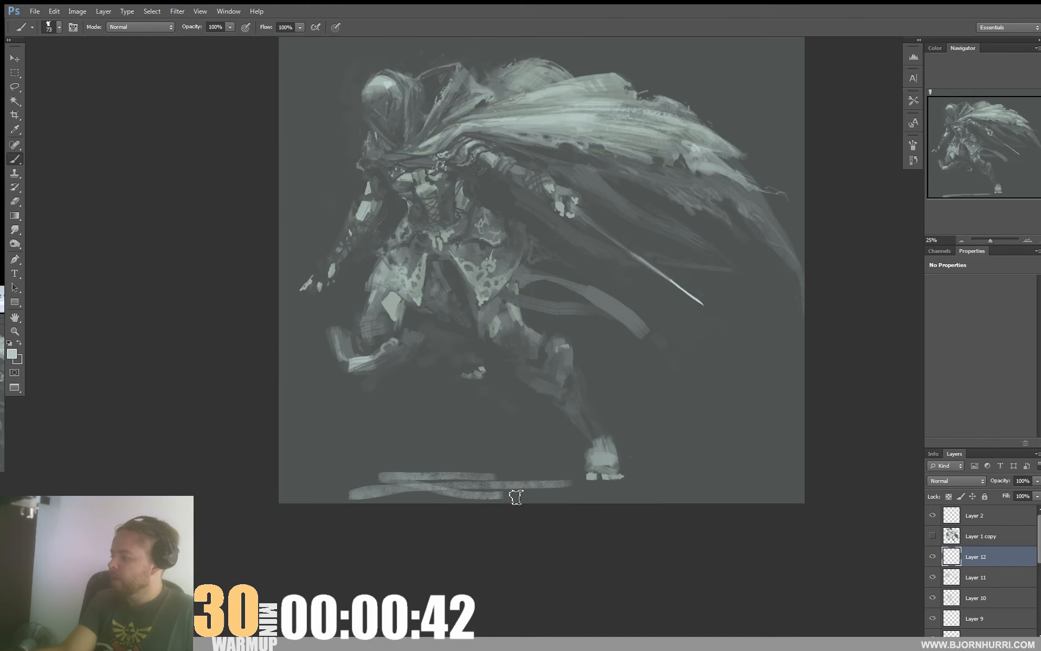
{"action": "mouse_move", "coordinate": [516, 492]}
{"action": "left_mouse_down"}
{"action": "mouse_move", "coordinate": [726, 486]}
{"action": "mouse_move", "coordinate": [655, 480]}
{"action": "mouse_move", "coordinate": [699, 476]}
{"action": "left_mouse_up"}
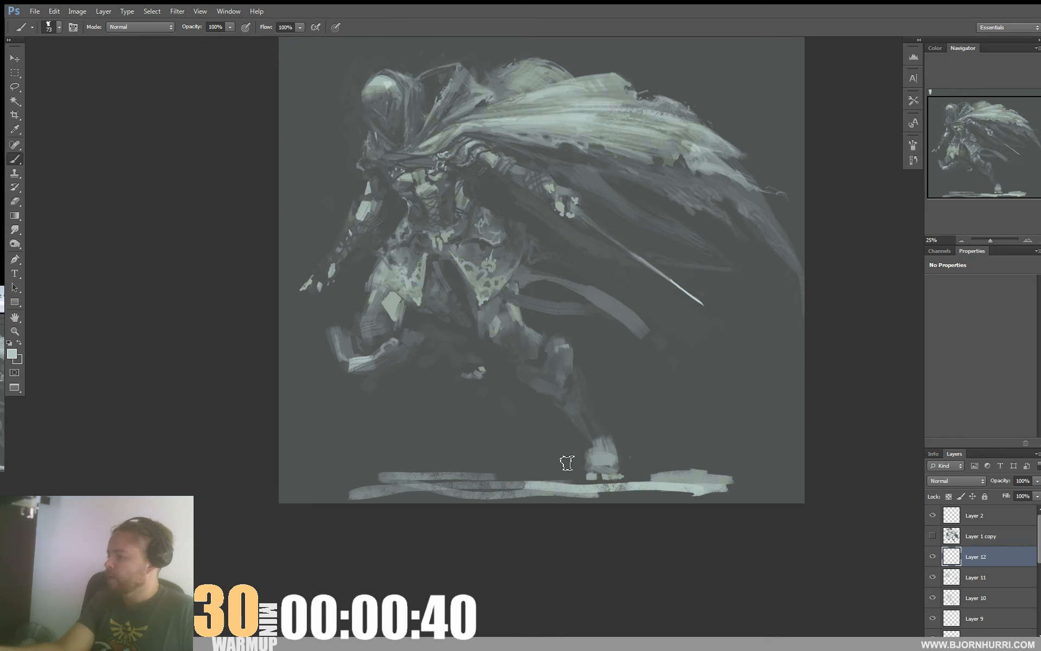
{"action": "mouse_move", "coordinate": [569, 462]}
{"action": "left_mouse_down"}
{"action": "mouse_move", "coordinate": [444, 470]}
{"action": "mouse_move", "coordinate": [485, 485]}
{"action": "mouse_move", "coordinate": [352, 480]}
{"action": "mouse_move", "coordinate": [538, 461]}
{"action": "mouse_move", "coordinate": [503, 460]}
{"action": "left_mouse_up"}
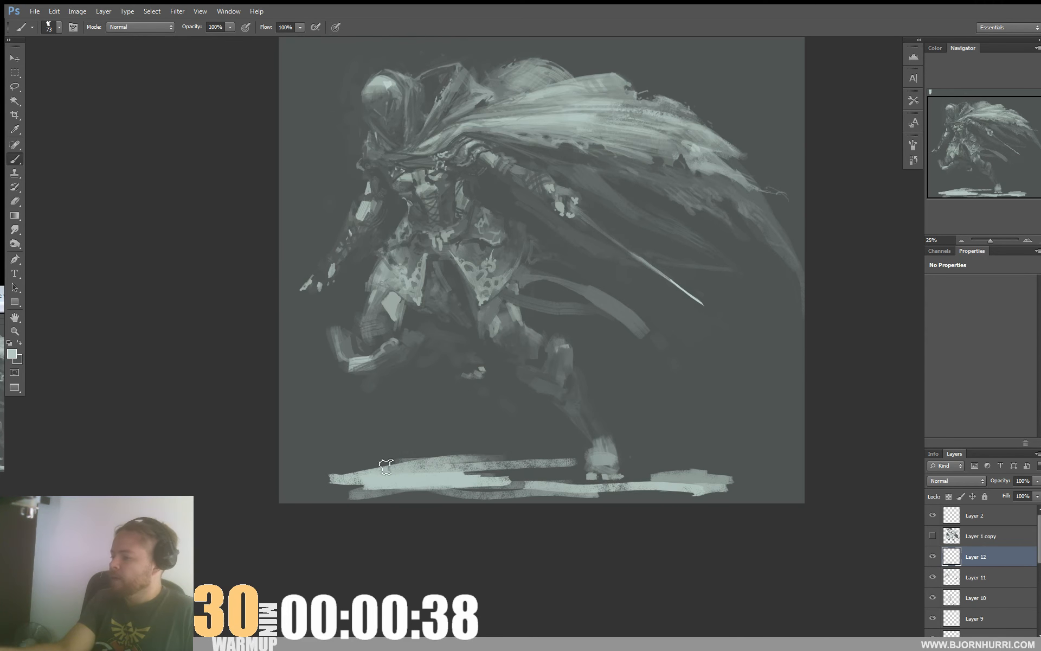
{"action": "left_click_drag", "start_coordinate": [357, 470], "coordinate": [564, 461]}
Step: Extend the ground toward both sides of the canvas with grainy strokes from the textured brush at 185 px
{"action": "right_click", "coordinate": [408, 469]}
{"action": "mouse_move", "coordinate": [339, 472]}
{"action": "left_mouse_down"}
{"action": "mouse_move", "coordinate": [335, 491]}
{"action": "mouse_move", "coordinate": [594, 497]}
{"action": "mouse_move", "coordinate": [380, 473]}
{"action": "left_mouse_up"}
{"action": "mouse_move", "coordinate": [623, 452]}
{"action": "left_mouse_down"}
{"action": "mouse_move", "coordinate": [794, 465]}
{"action": "mouse_move", "coordinate": [690, 484]}
{"action": "mouse_move", "coordinate": [750, 451]}
{"action": "mouse_move", "coordinate": [624, 452]}
{"action": "mouse_move", "coordinate": [691, 426]}
{"action": "mouse_move", "coordinate": [703, 450]}
{"action": "left_mouse_up"}
{"action": "left_click", "coordinate": [749, 449], "text": "alt"}
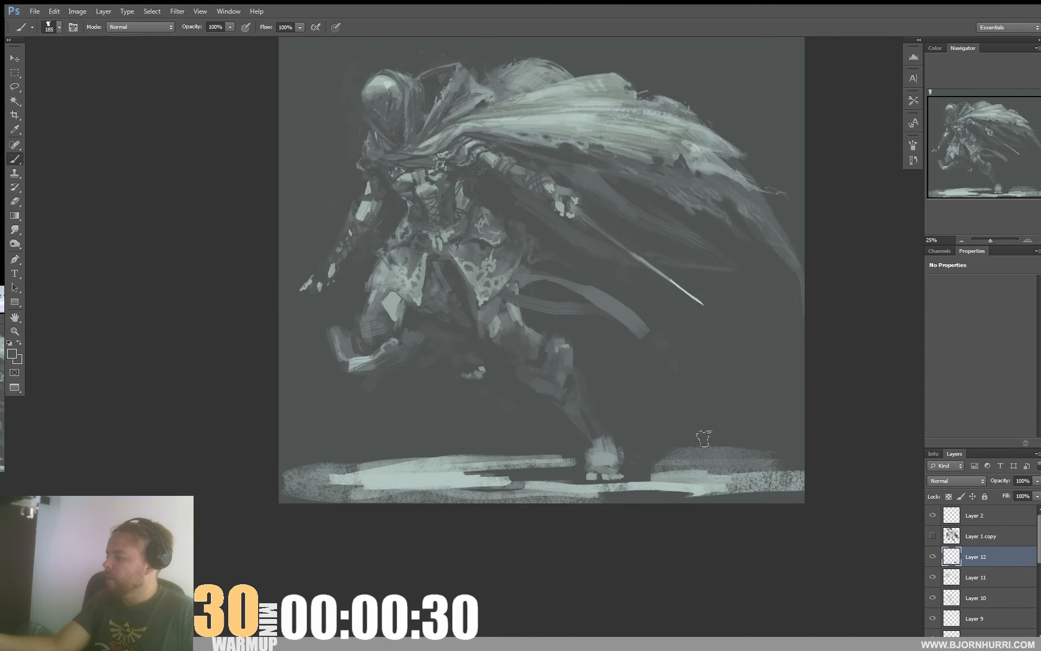
Step: Fade the ground strokes with a soft 463 px eraser and touch up the area near the front foot with the 185 px textured brush
{"action": "key", "text": "e"}
{"action": "right_click", "coordinate": [737, 467]}
{"action": "left_click_drag", "start_coordinate": [827, 488], "coordinate": [836, 488]}
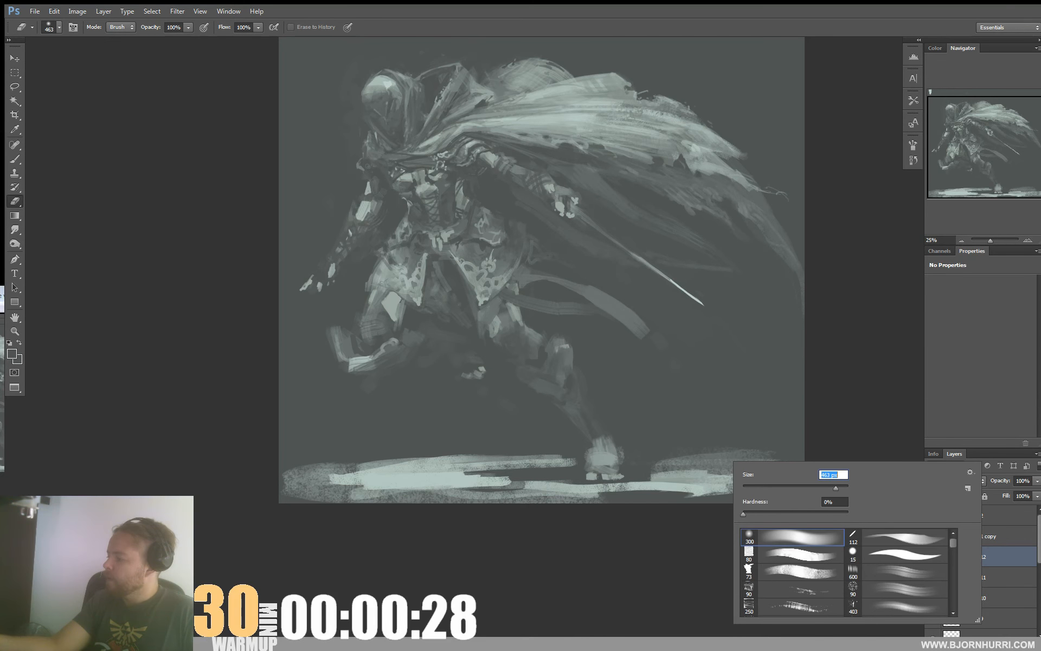
{"action": "mouse_move", "coordinate": [781, 461]}
{"action": "left_mouse_down"}
{"action": "mouse_move", "coordinate": [672, 482]}
{"action": "mouse_move", "coordinate": [715, 458]}
{"action": "mouse_move", "coordinate": [575, 511]}
{"action": "mouse_move", "coordinate": [293, 480]}
{"action": "mouse_move", "coordinate": [488, 466]}
{"action": "mouse_move", "coordinate": [477, 471]}
{"action": "mouse_move", "coordinate": [504, 424]}
{"action": "mouse_move", "coordinate": [248, 465]}
{"action": "left_mouse_up"}
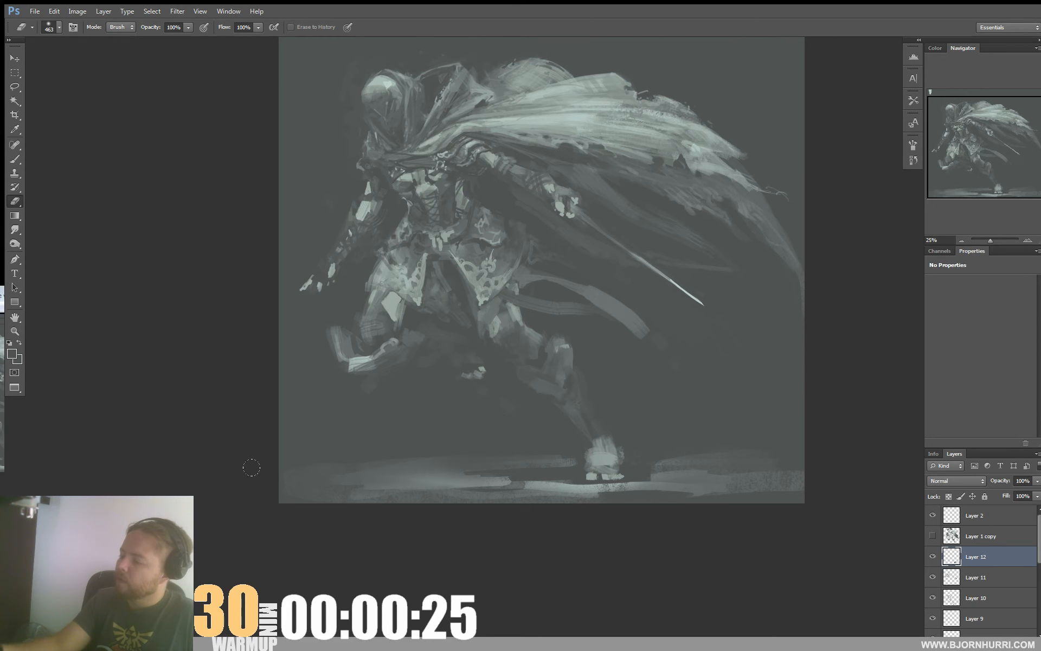
{"action": "left_click", "coordinate": [933, 556]}
{"action": "left_click", "coordinate": [933, 556]}
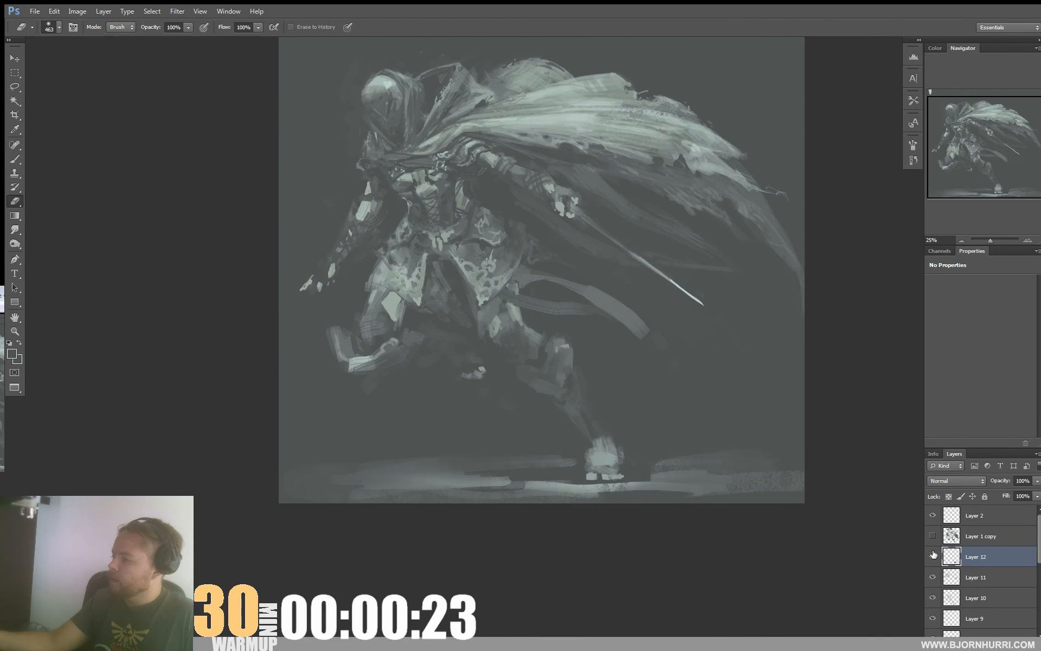
{"action": "key", "text": "b"}
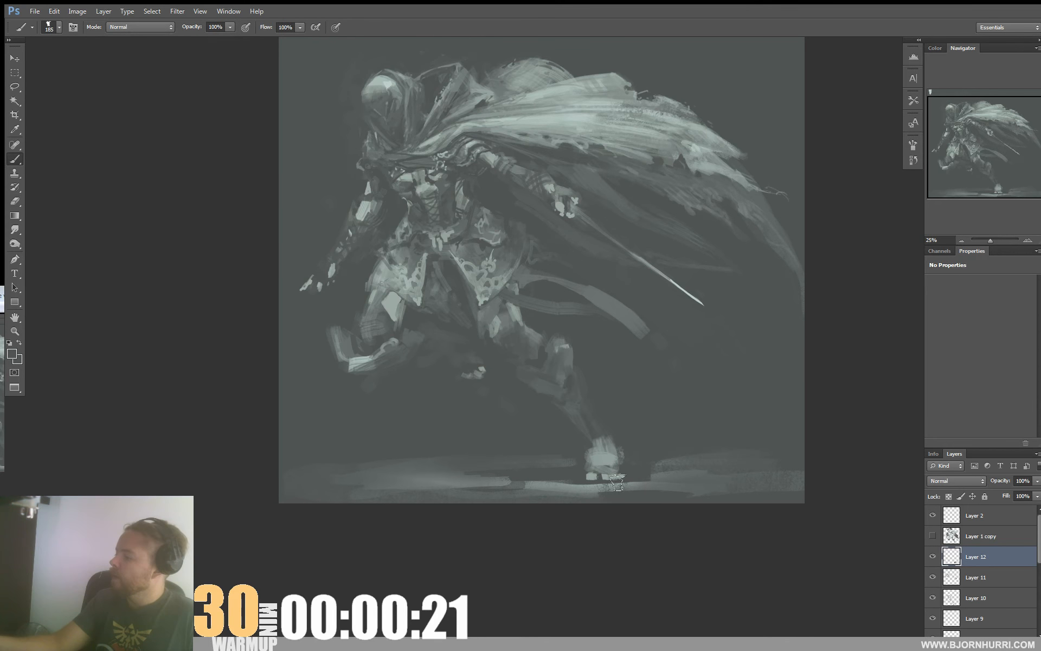
{"action": "left_click_drag", "start_coordinate": [601, 484], "coordinate": [561, 496]}
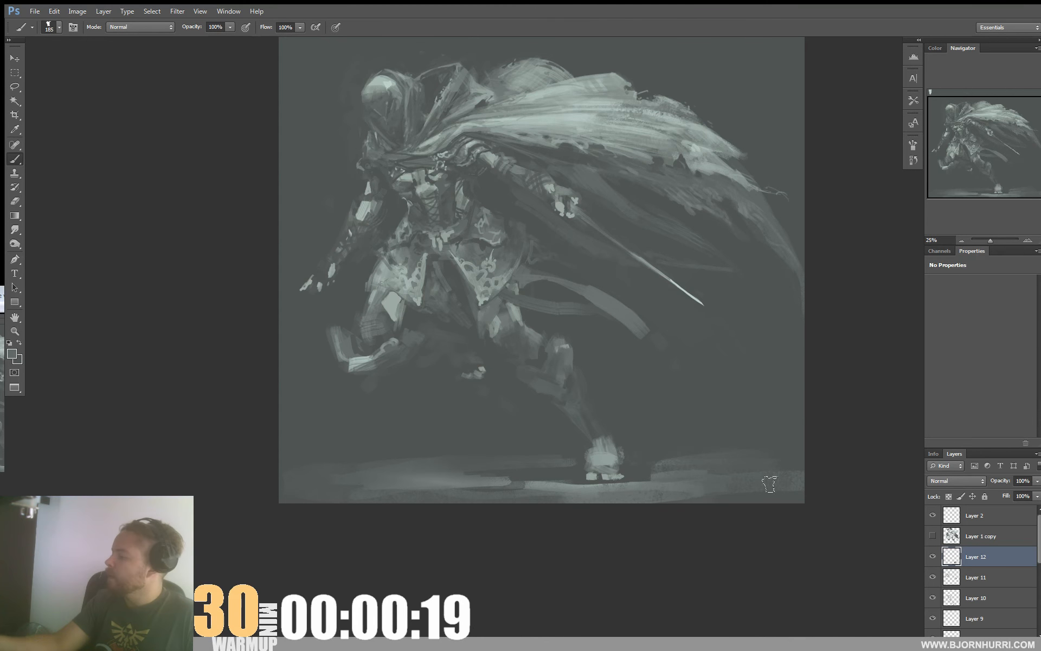
Step: Free-transform the ground layer, tilting it to about -2.35° beneath the front foot
{"action": "mouse_move", "coordinate": [757, 366]}
{"action": "left_mouse_down"}
{"action": "mouse_move", "coordinate": [708, 380]}
{"action": "mouse_move", "coordinate": [706, 307]}
{"action": "left_mouse_up"}
{"action": "key", "text": "ctrl+t"}
{"action": "mouse_move", "coordinate": [819, 408]}
{"action": "left_mouse_down"}
{"action": "mouse_move", "coordinate": [824, 387]}
{"action": "mouse_move", "coordinate": [823, 445]}
{"action": "mouse_move", "coordinate": [829, 388]}
{"action": "left_mouse_up"}
{"action": "left_click_drag", "start_coordinate": [689, 426], "coordinate": [693, 428]}
{"action": "left_click_drag", "start_coordinate": [881, 360], "coordinate": [884, 368]}
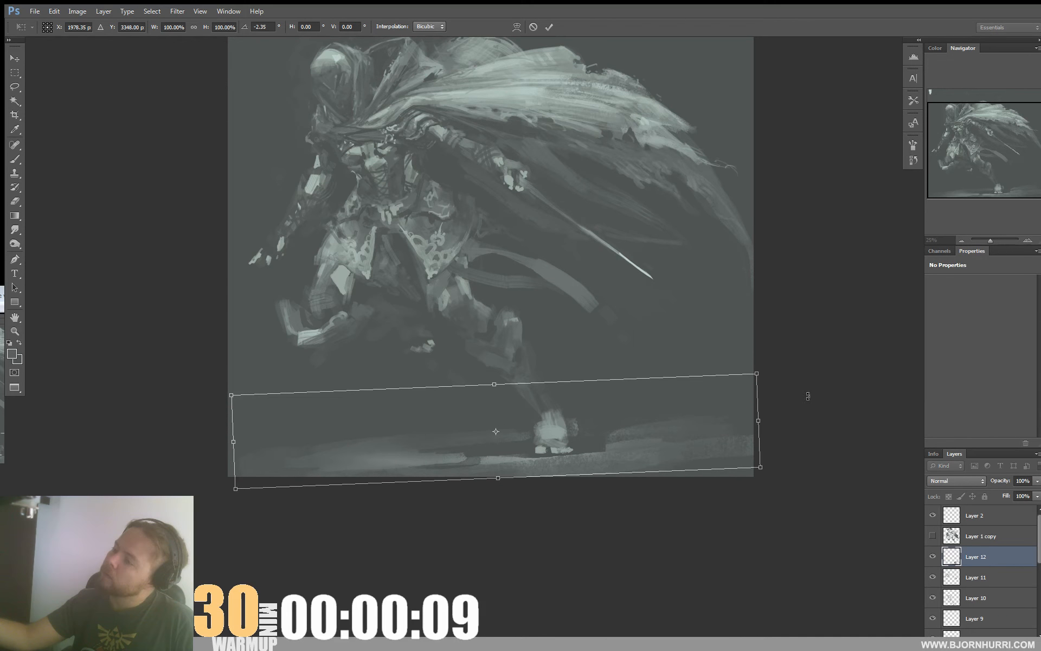
{"action": "key", "text": "Return"}
Step: Add grainy tone to the trailing ribbon behind the legs with the textured brush at 185 px
{"action": "key", "text": "b"}
{"action": "mouse_move", "coordinate": [744, 239]}
{"action": "left_mouse_down"}
{"action": "mouse_move", "coordinate": [773, 335]}
{"action": "mouse_move", "coordinate": [771, 305]}
{"action": "left_mouse_up"}
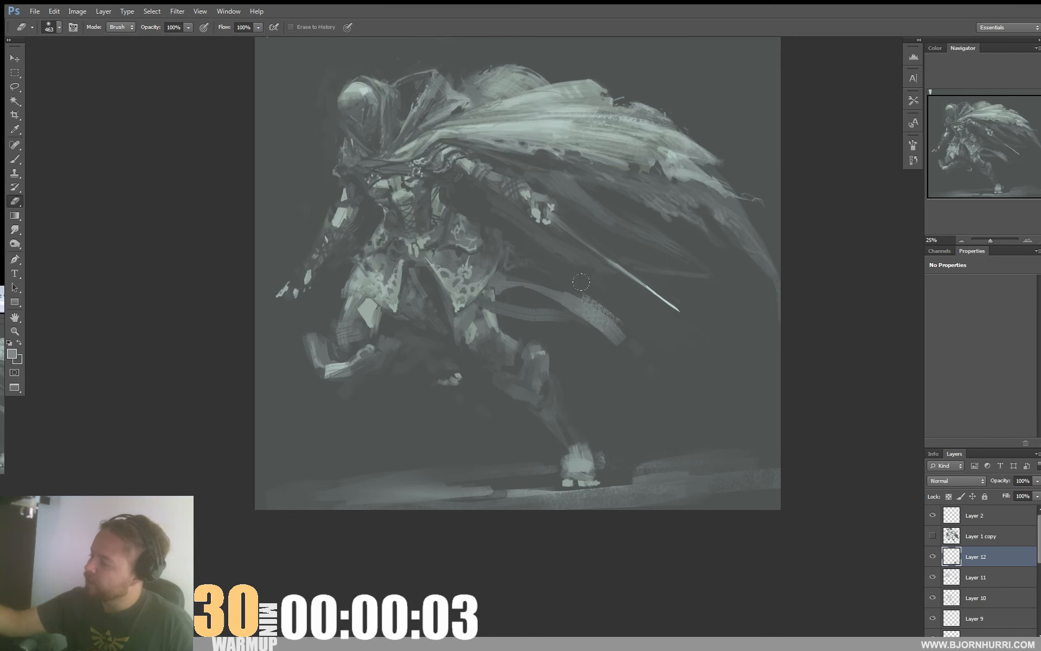
{"action": "key", "text": "e"}
{"action": "key", "text": "b"}
{"action": "mouse_move", "coordinate": [670, 280]}
{"action": "left_mouse_down"}
{"action": "mouse_move", "coordinate": [667, 298]}
{"action": "mouse_move", "coordinate": [690, 323]}
{"action": "left_mouse_up"}
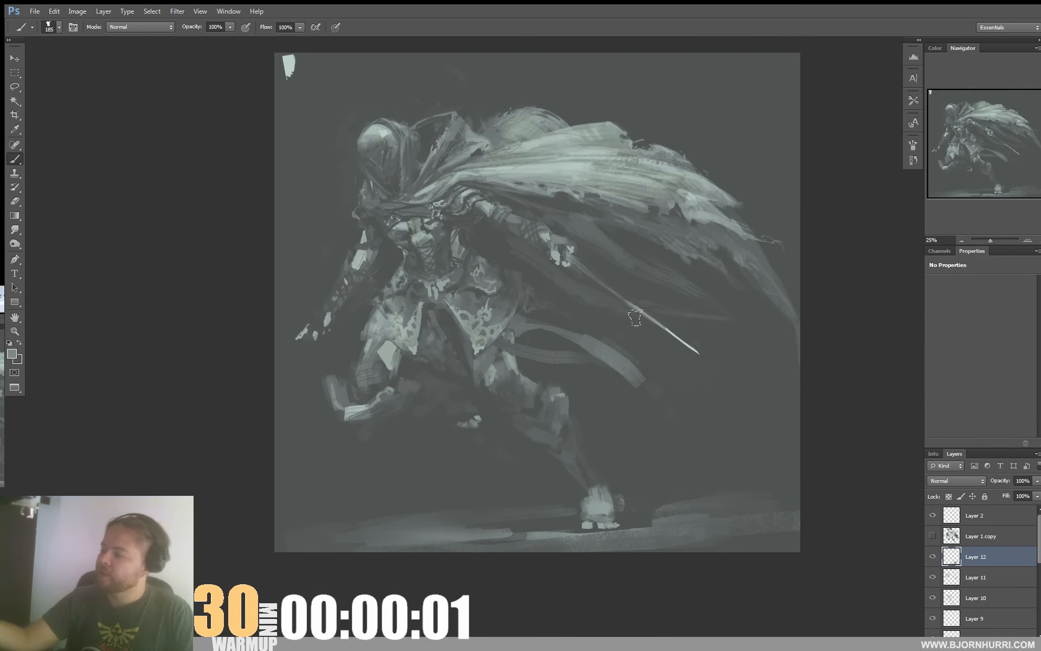
Step: Paint tattered cloth strips trailing from the waist toward the sword tip with the textured brush, settling on 36 px
{"action": "right_click", "coordinate": [621, 328]}
{"action": "key", "text": "Escape"}
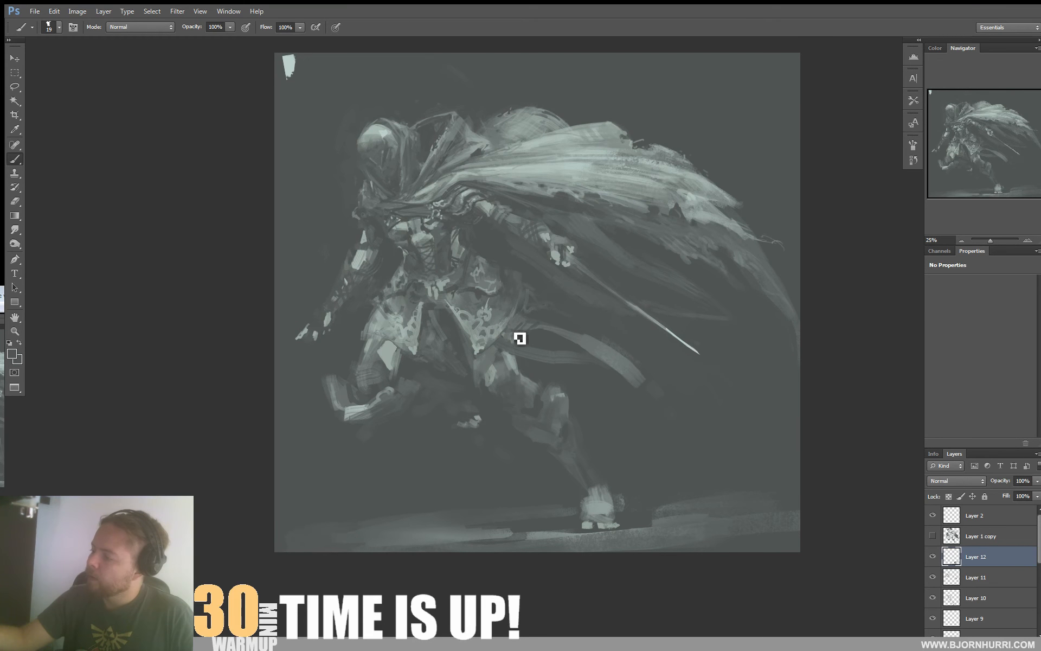
{"action": "right_click", "coordinate": [548, 310]}
{"action": "type", "text": "2"}
{"action": "key", "text": "Return"}
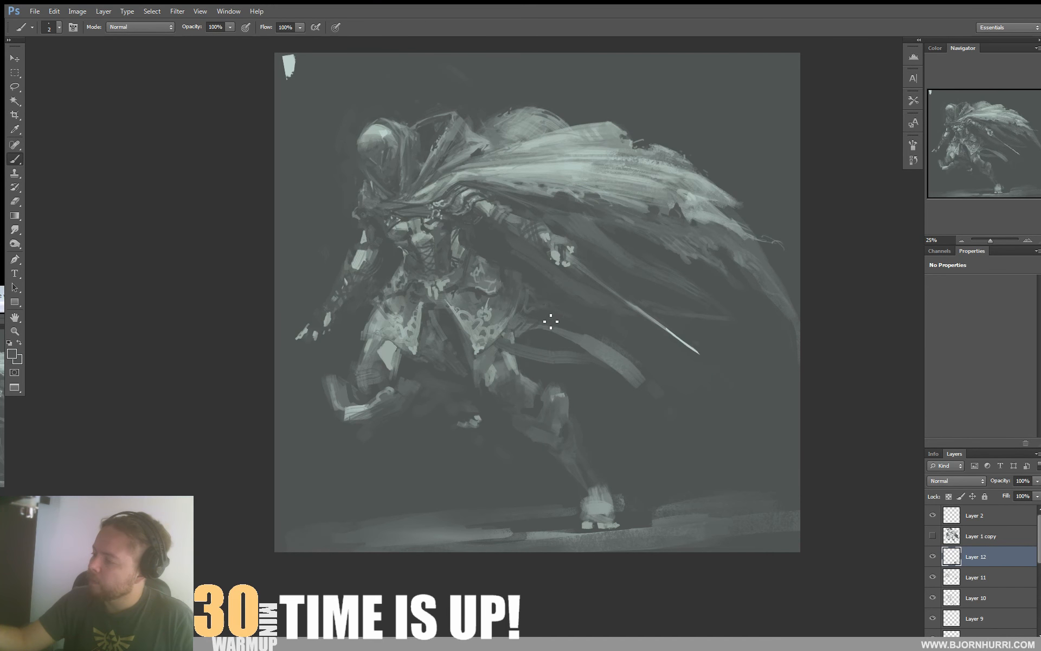
{"action": "right_click", "coordinate": [551, 322]}
{"action": "type", "text": "6"}
{"action": "key", "text": "Return"}
{"action": "right_click", "coordinate": [580, 341]}
{"action": "type", "text": "36"}
{"action": "key", "text": "Return"}
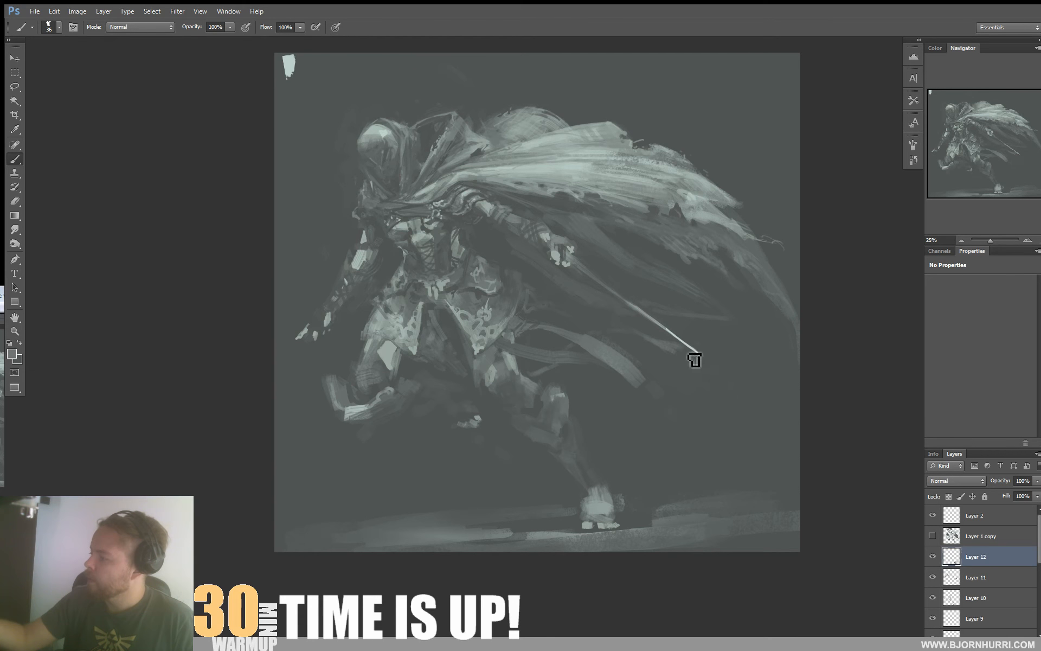
{"action": "left_click_drag", "start_coordinate": [716, 349], "coordinate": [686, 356]}
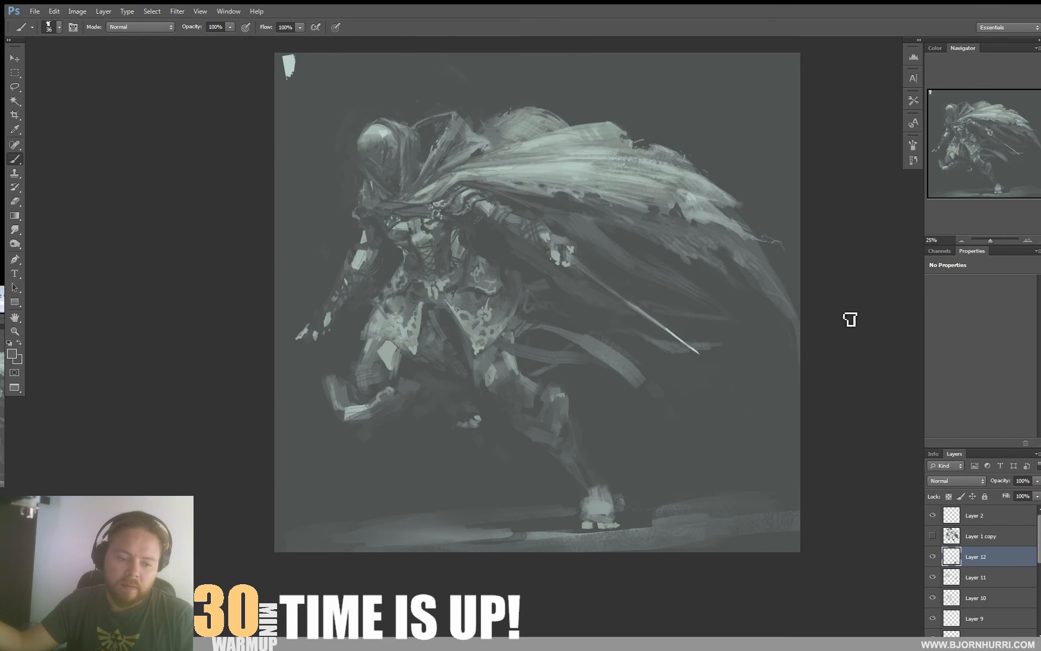
{"action": "left_click_drag", "start_coordinate": [627, 281], "coordinate": [650, 302]}
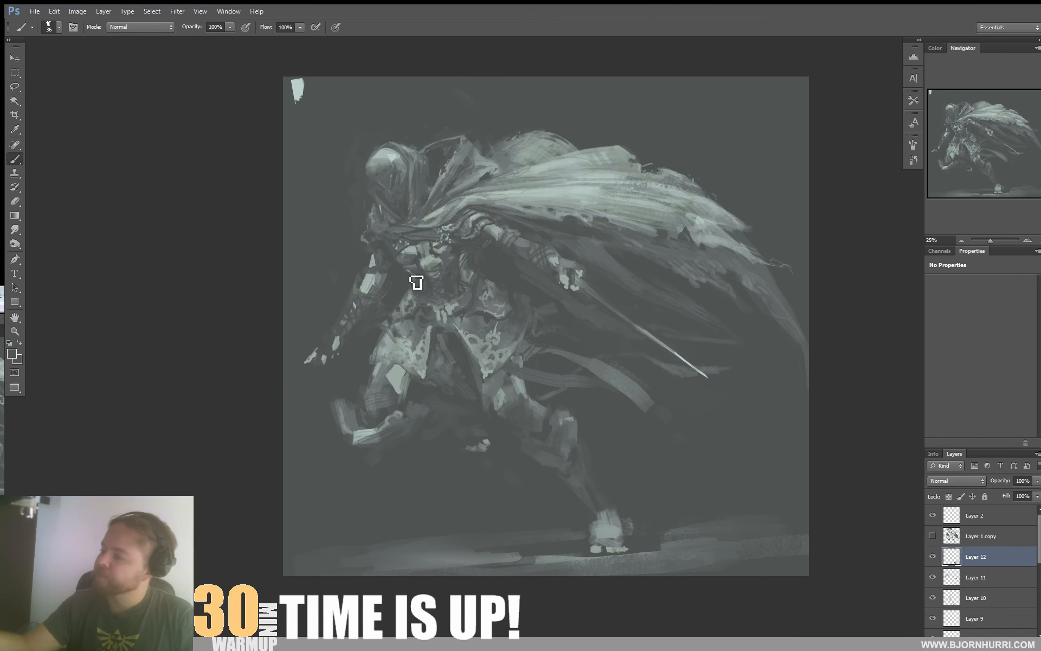
{"action": "left_click_drag", "start_coordinate": [771, 250], "coordinate": [761, 252]}
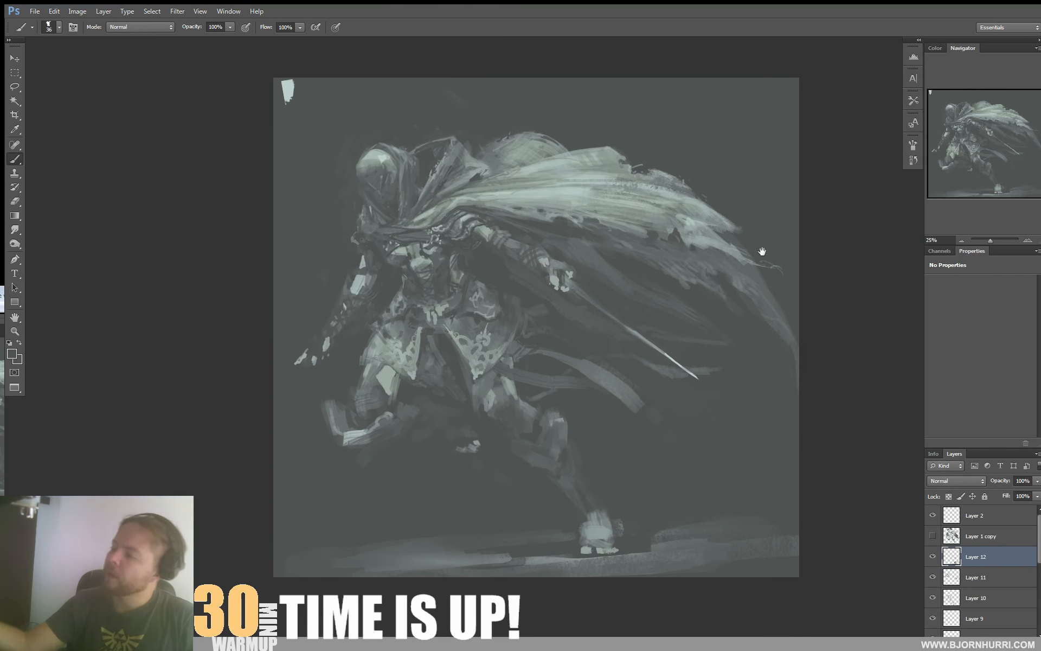
{"action": "left_click_drag", "start_coordinate": [609, 263], "coordinate": [607, 263]}
{"action": "mouse_move", "coordinate": [753, 305]}
{"action": "left_mouse_down"}
{"action": "mouse_move", "coordinate": [756, 269]}
{"action": "mouse_move", "coordinate": [749, 282]}
{"action": "left_mouse_up"}
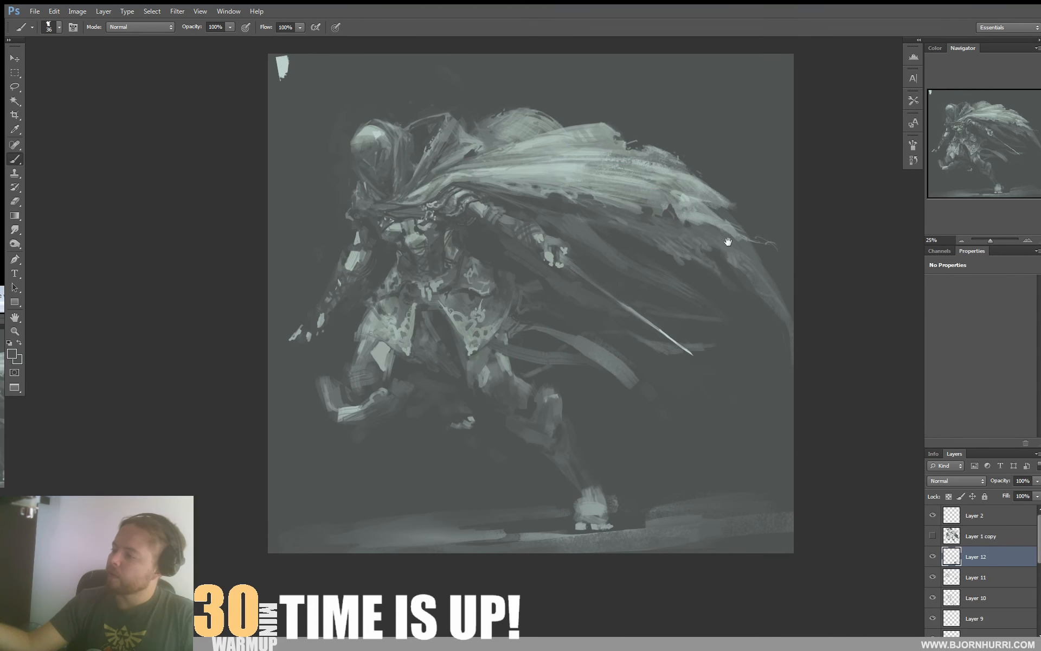
Step: Sample the pale corner swatch and add a new layer above Layer 2 with its blend mode set to Lighten
{"action": "left_click", "coordinate": [286, 68], "text": "alt"}
{"action": "left_click", "coordinate": [990, 516]}
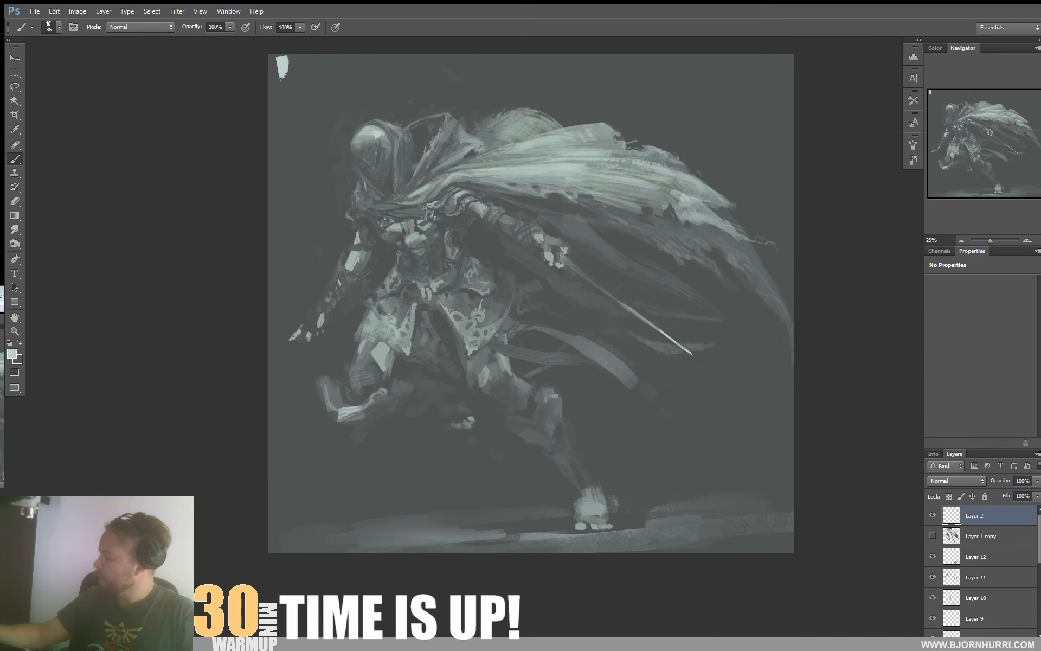
{"action": "key", "text": "ctrl+shift+alt+n"}
{"action": "left_click", "coordinate": [960, 482]}
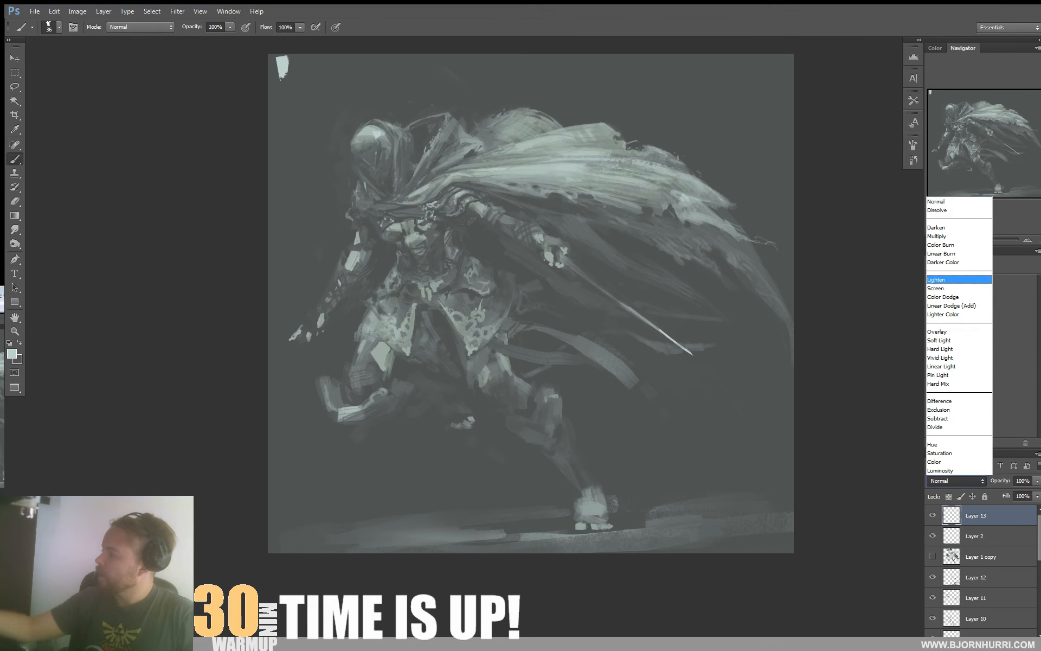
{"action": "left_click", "coordinate": [937, 280]}
Step: Switch the new layer to Overlay and brush a soft glow over the upper background with the soft round brush at 1985 px
{"action": "right_click", "coordinate": [506, 190]}
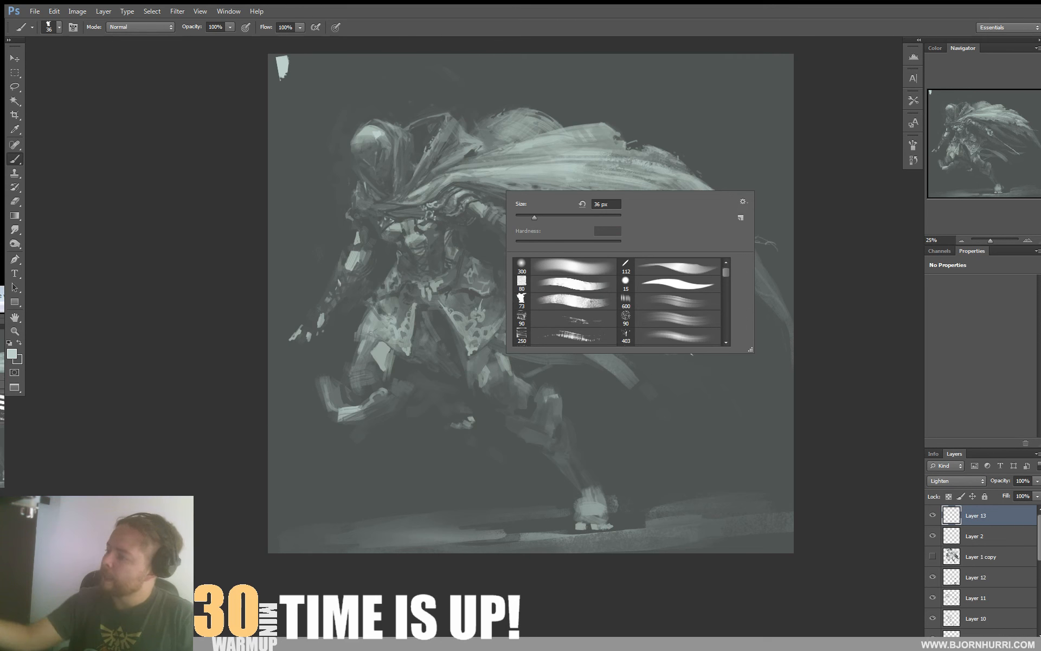
{"action": "left_click", "coordinate": [522, 266]}
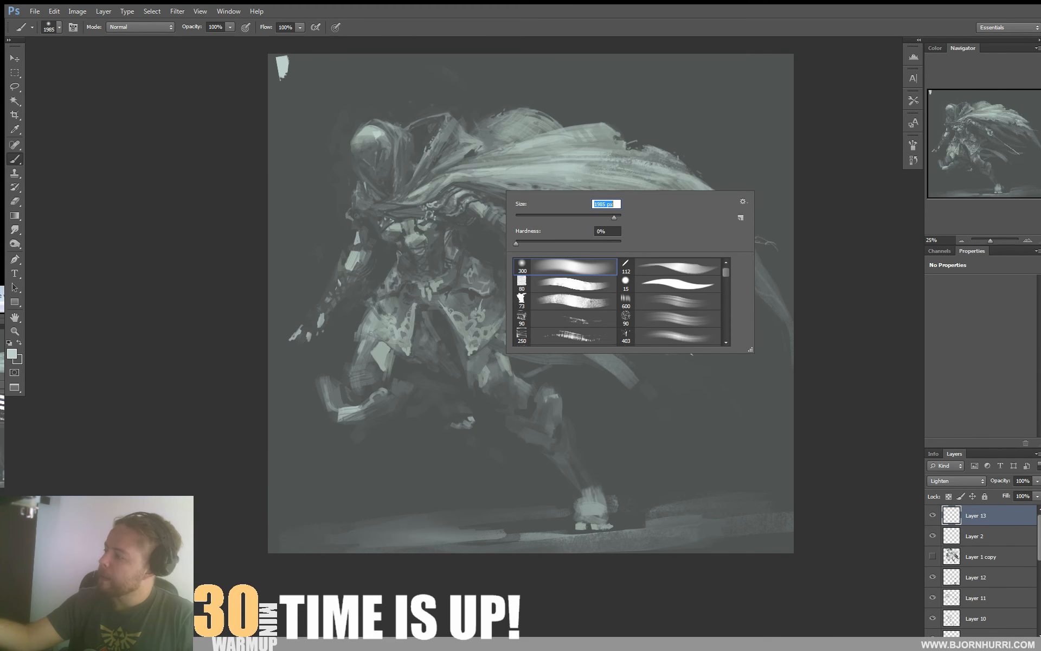
{"action": "left_click", "coordinate": [956, 481]}
{"action": "left_click", "coordinate": [938, 335]}
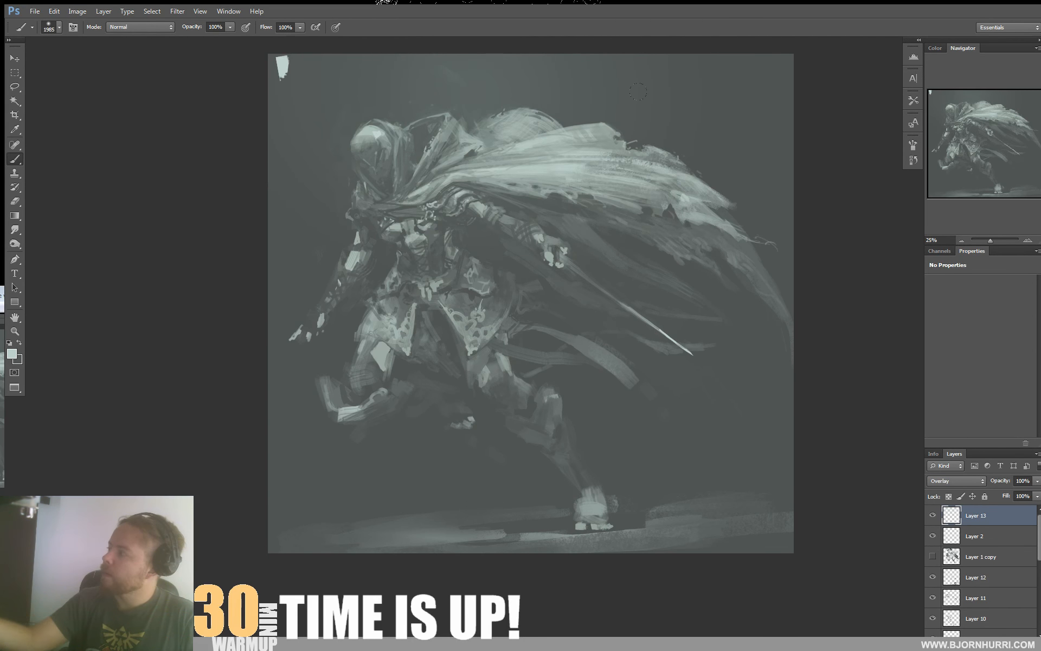
Step: Brighten the skirt panels and the front thigh on the Overlay layer with the soft round brush at 168 px
{"action": "left_click_drag", "start_coordinate": [747, 297], "coordinate": [735, 261]}
{"action": "right_click", "coordinate": [511, 270]}
{"action": "left_click", "coordinate": [593, 298]}
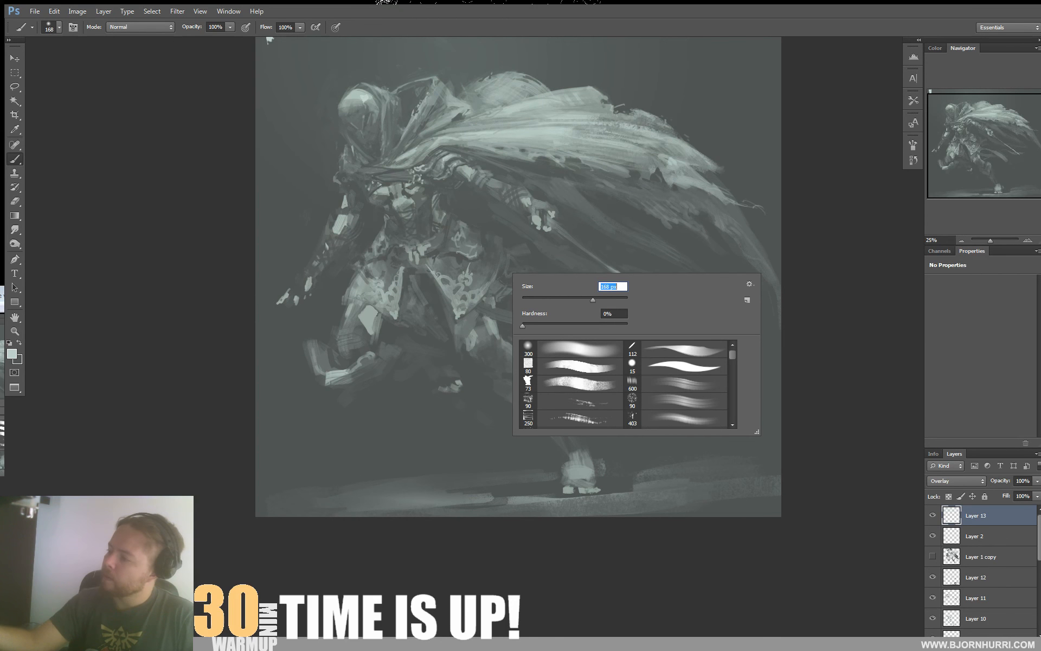
{"action": "left_click_drag", "start_coordinate": [454, 276], "coordinate": [466, 302]}
{"action": "mouse_move", "coordinate": [383, 289]}
{"action": "left_mouse_down"}
{"action": "mouse_move", "coordinate": [391, 301]}
{"action": "mouse_move", "coordinate": [357, 331]}
{"action": "left_mouse_up"}
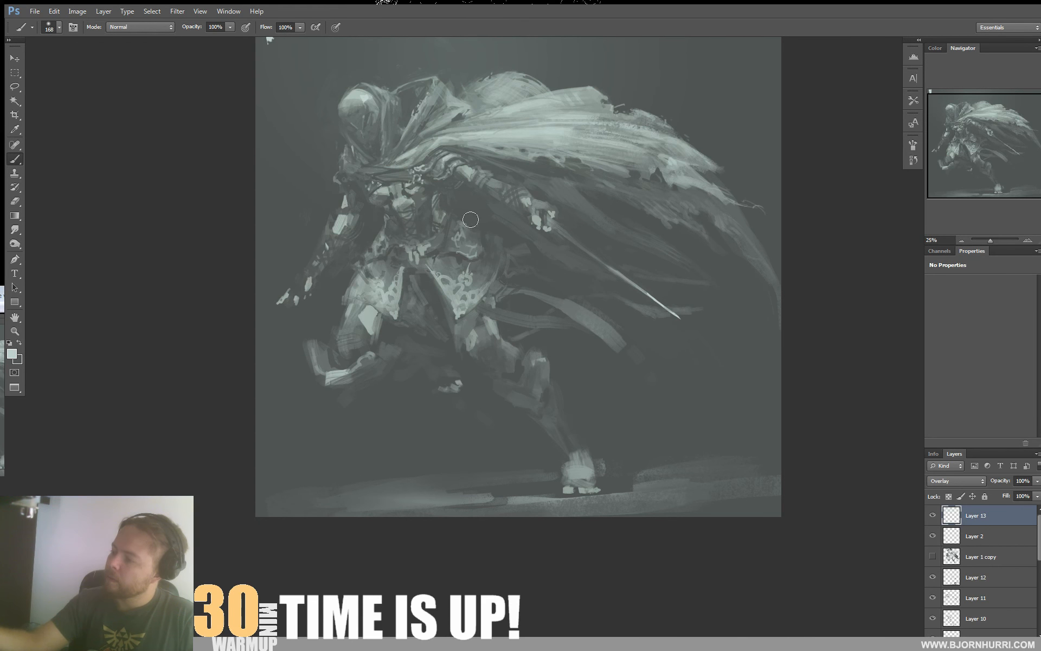
{"action": "left_click_drag", "start_coordinate": [480, 327], "coordinate": [494, 337]}
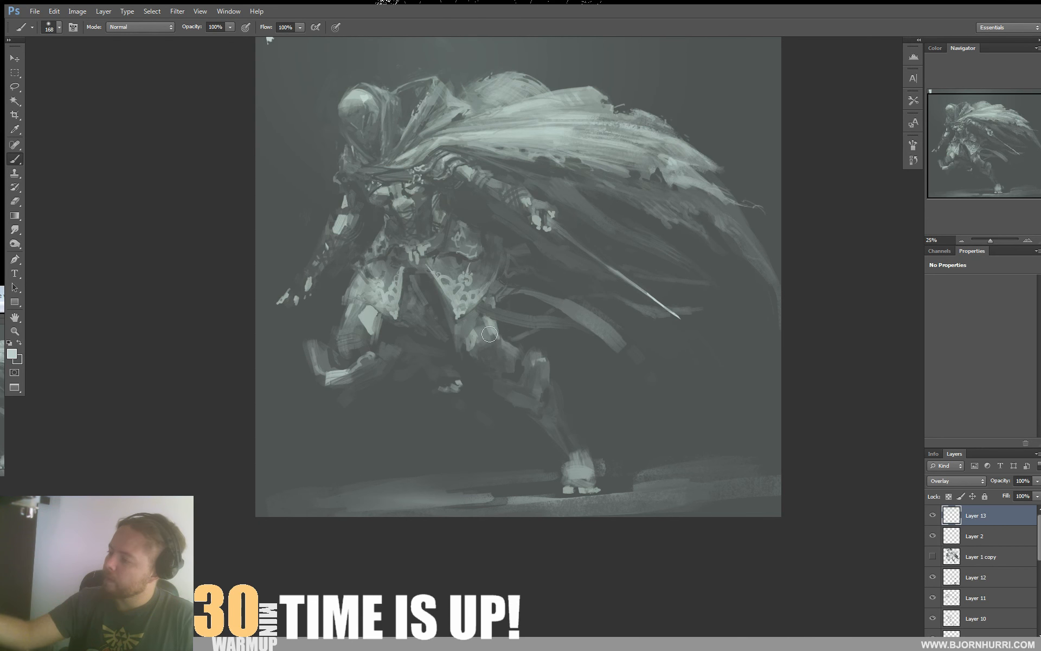
Step: Brush a broad soft glow across the ground and the upper background, enlarging the soft round brush to 1289 px
{"action": "scroll", "coordinate": [682, 369], "scroll_direction": "down", "scroll_amount": 2}
{"action": "right_click", "coordinate": [678, 369]}
{"action": "left_click_drag", "start_coordinate": [509, 397], "coordinate": [708, 392]}
{"action": "right_click", "coordinate": [643, 387]}
{"action": "left_click_drag", "start_coordinate": [437, 401], "coordinate": [715, 399]}
{"action": "left_click_drag", "start_coordinate": [838, 354], "coordinate": [809, 456]}
{"action": "mouse_move", "coordinate": [801, 403]}
{"action": "left_mouse_down"}
{"action": "mouse_move", "coordinate": [819, 422]}
{"action": "mouse_move", "coordinate": [801, 433]}
{"action": "left_mouse_up"}
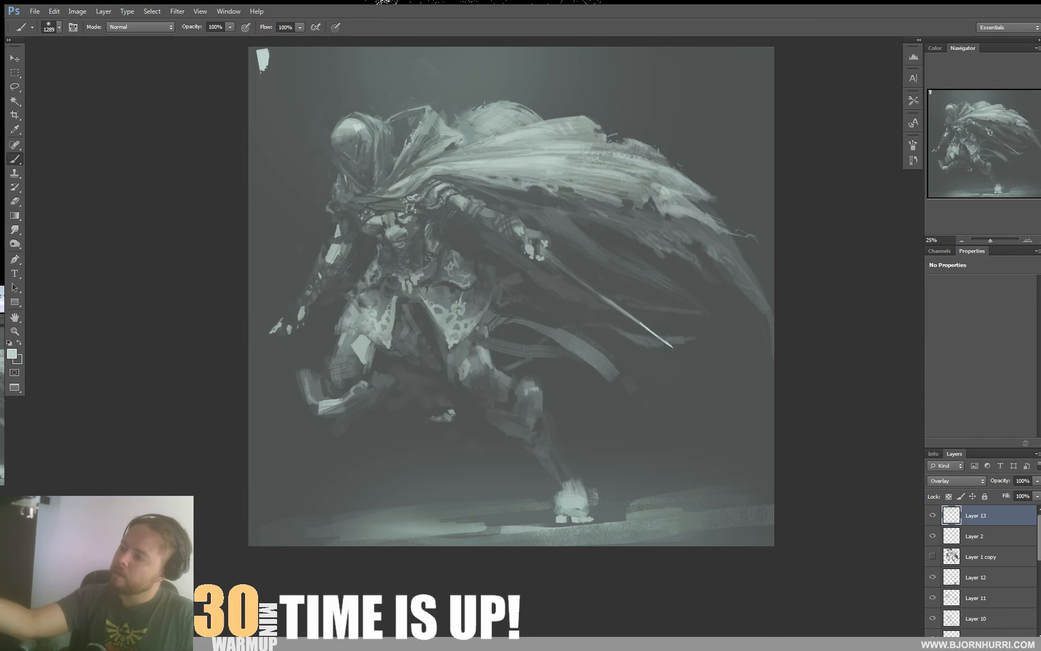
{"action": "mouse_move", "coordinate": [768, 267]}
{"action": "left_mouse_down"}
{"action": "mouse_move", "coordinate": [766, 278]}
{"action": "mouse_move", "coordinate": [776, 255]}
{"action": "left_mouse_up"}
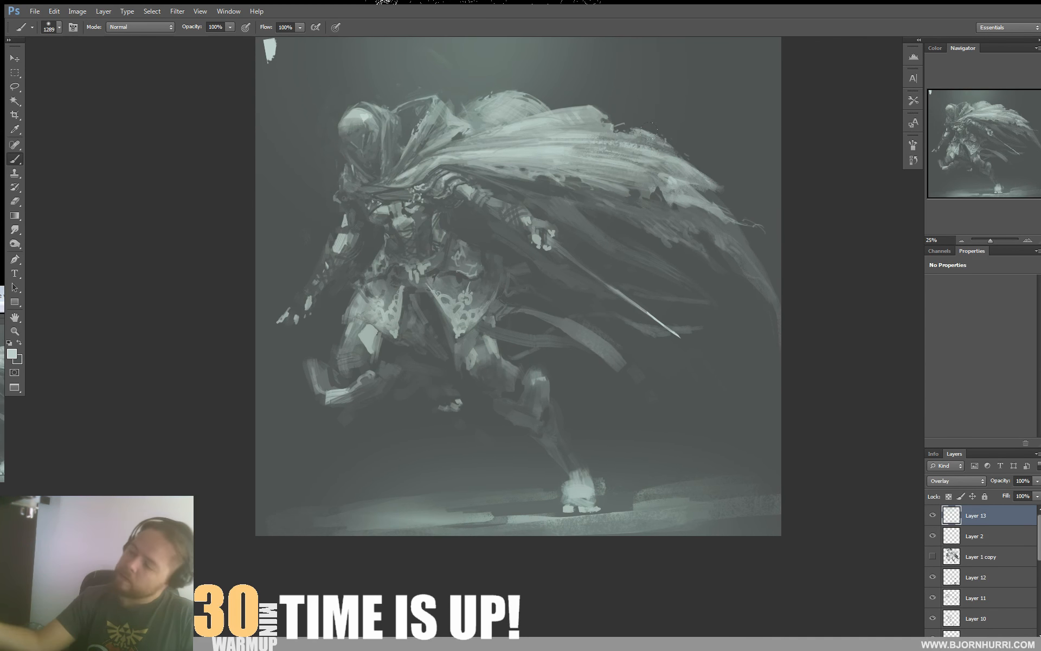
Step: Brighten the skirt and bodice highlights with the soft round brush at 178 px and the sword's tip at 41 px
{"action": "right_click", "coordinate": [400, 260]}
{"action": "key", "text": "Return"}
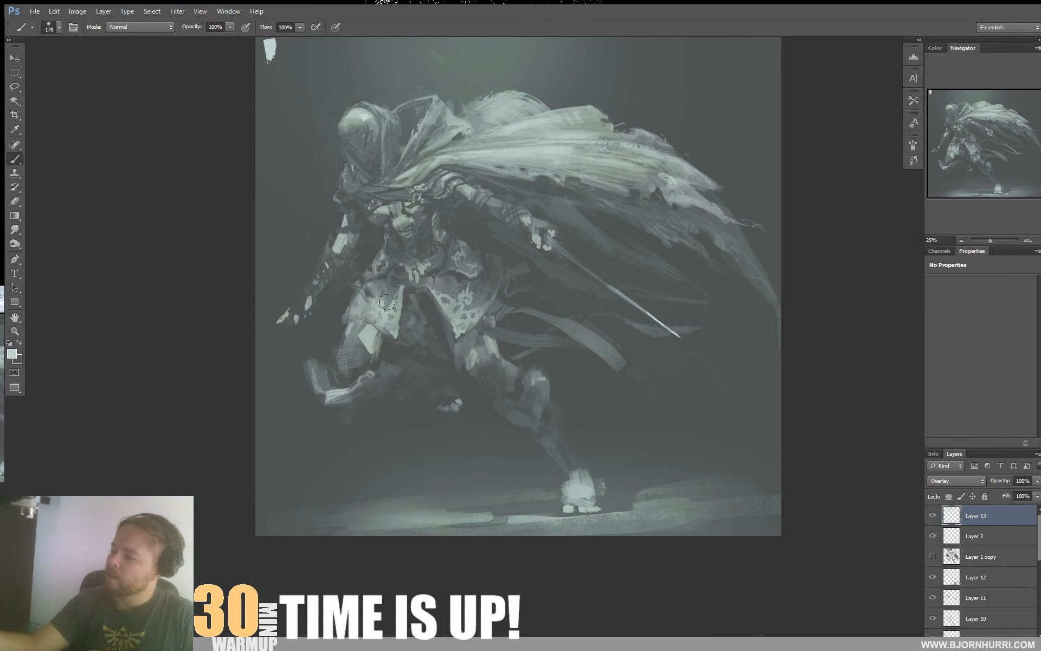
{"action": "right_click", "coordinate": [688, 329]}
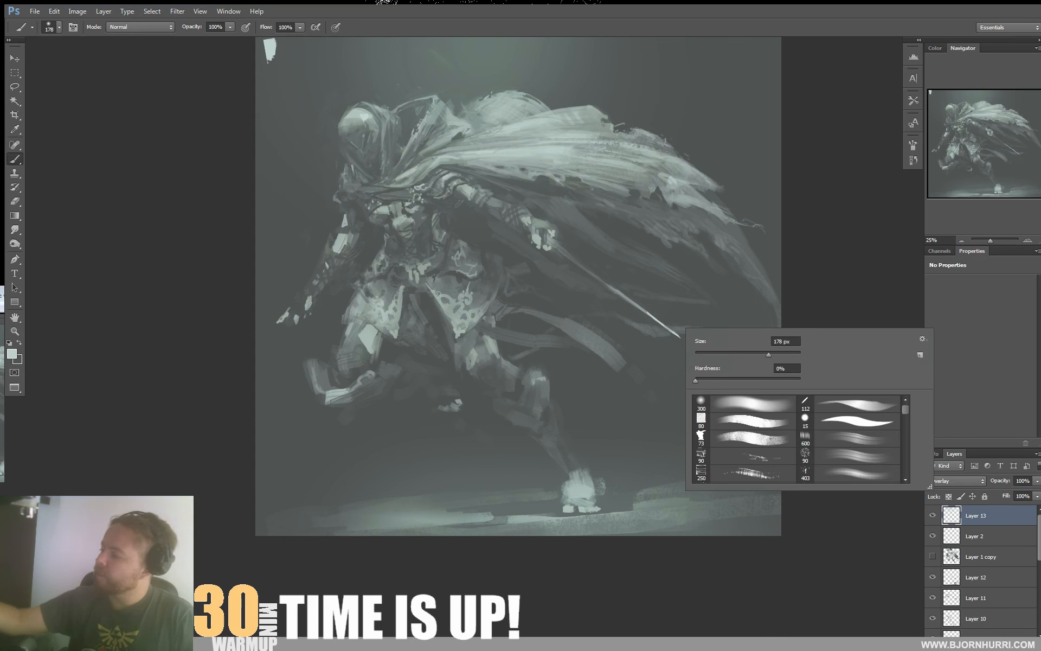
{"action": "key", "text": "Return"}
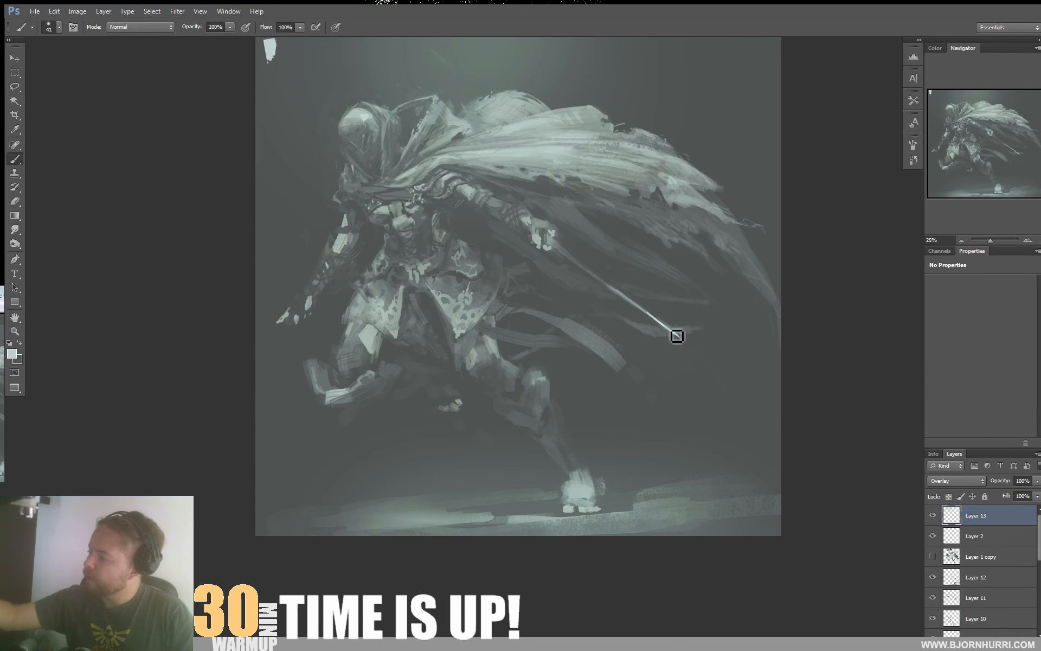
{"action": "left_click_drag", "start_coordinate": [771, 288], "coordinate": [803, 355]}
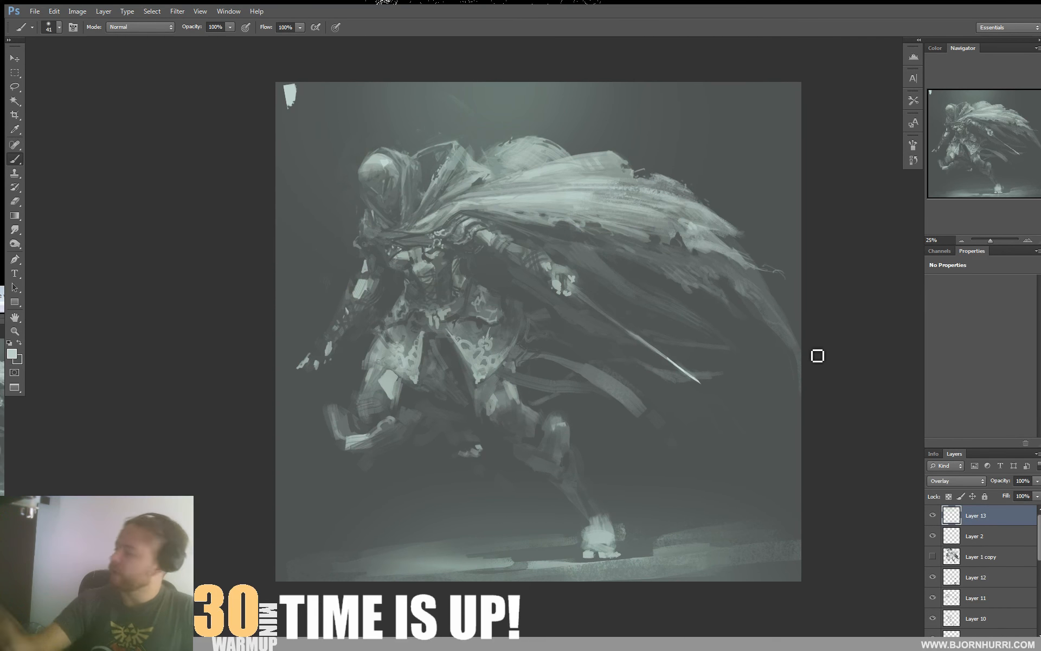
Step: Add a layer above Layer 13 and paint out the pale test swatch in the canvas's upper corner with the background colour at 41 px
{"action": "left_click", "coordinate": [933, 537]}
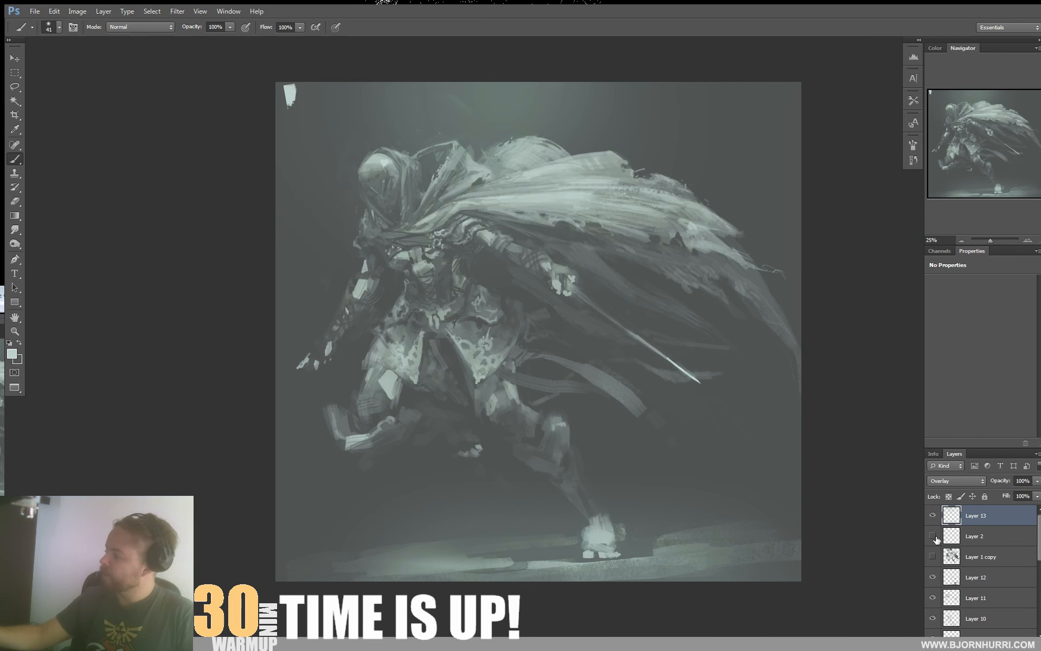
{"action": "key", "text": "v"}
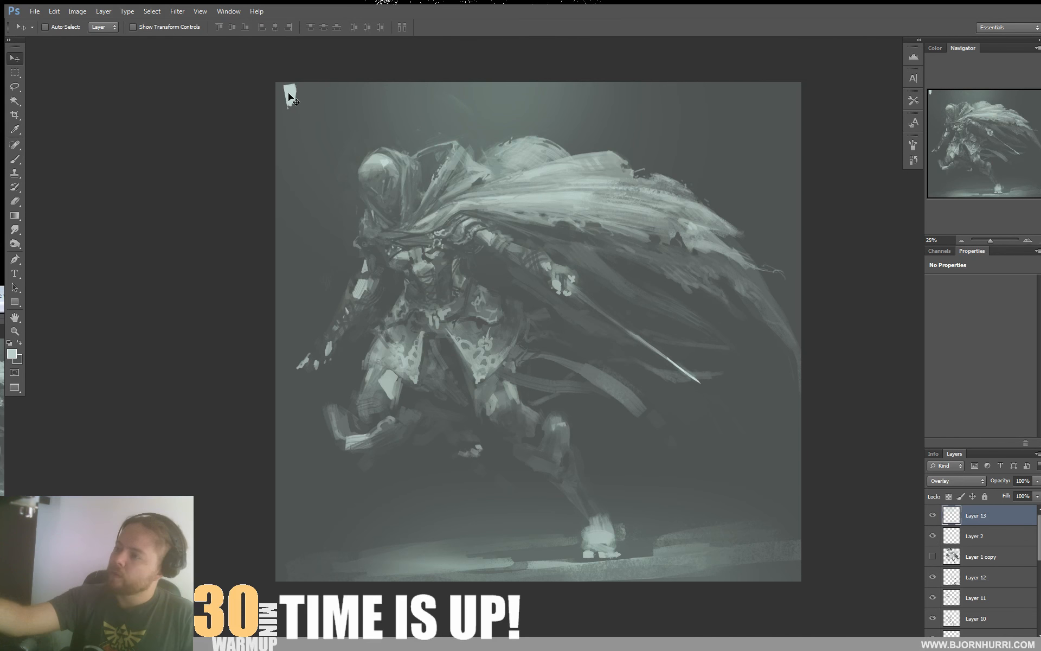
{"action": "left_click", "coordinate": [289, 95], "text": "ctrl"}
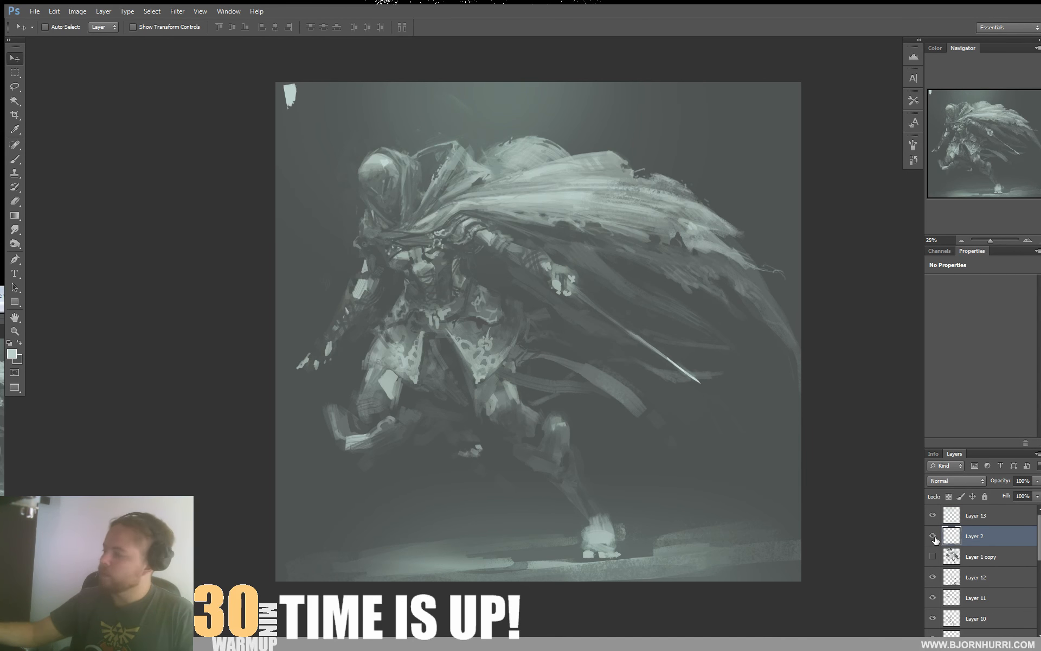
{"action": "left_click", "coordinate": [996, 516]}
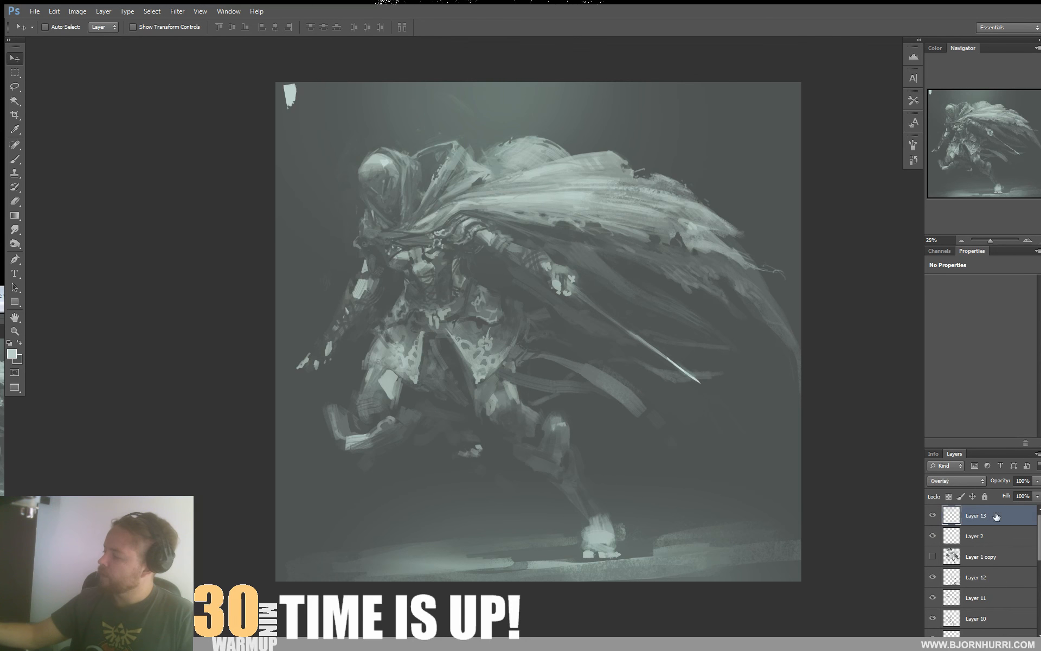
{"action": "left_click", "coordinate": [1014, 636]}
{"action": "key", "text": "b"}
{"action": "mouse_move", "coordinate": [301, 122]}
{"action": "left_mouse_down"}
{"action": "mouse_move", "coordinate": [291, 104]}
{"action": "mouse_move", "coordinate": [297, 84]}
{"action": "left_mouse_up"}
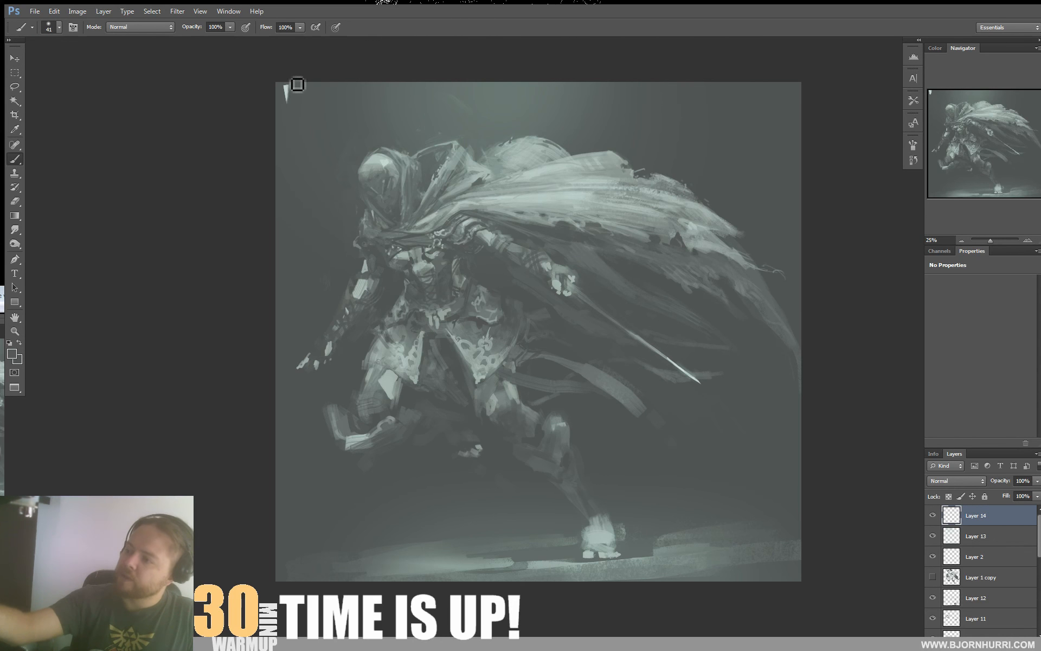
Step: Add a Brightness/Contrast adjustment above the painted layers with the contrast set to 13
{"action": "left_click_drag", "start_coordinate": [745, 406], "coordinate": [717, 385]}
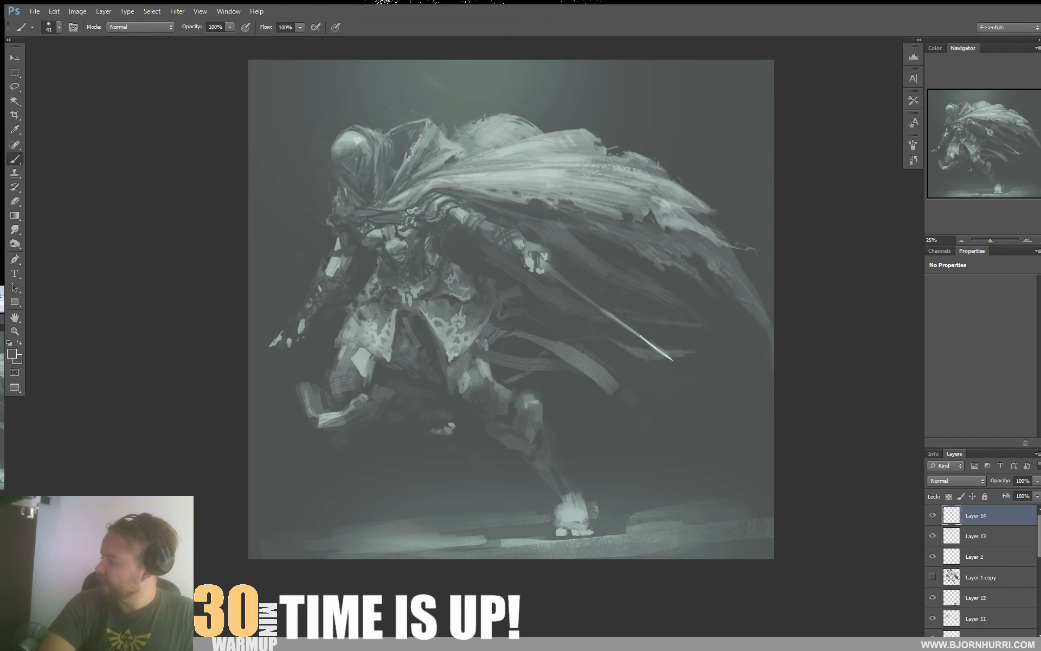
{"action": "left_click", "coordinate": [986, 635]}
{"action": "left_click", "coordinate": [955, 449]}
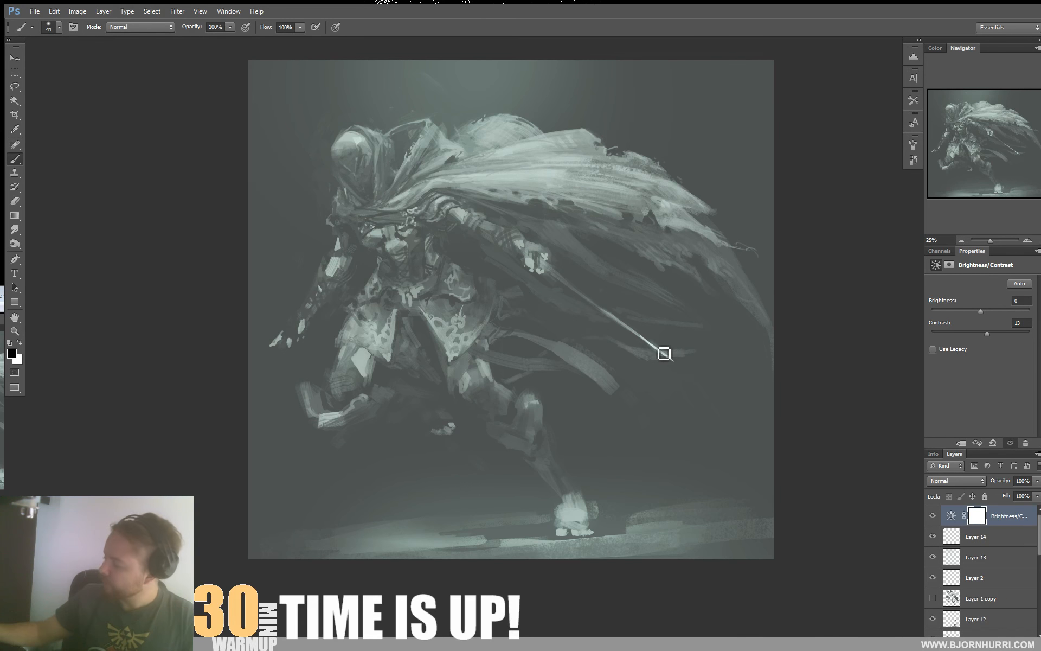
Step: Add a layer above the adjustment and tone down the trailing arm beside the chest with the streaky textured brush at 58 px
{"action": "key", "text": "ctrl+shift+alt+n"}
{"action": "right_click", "coordinate": [490, 265]}
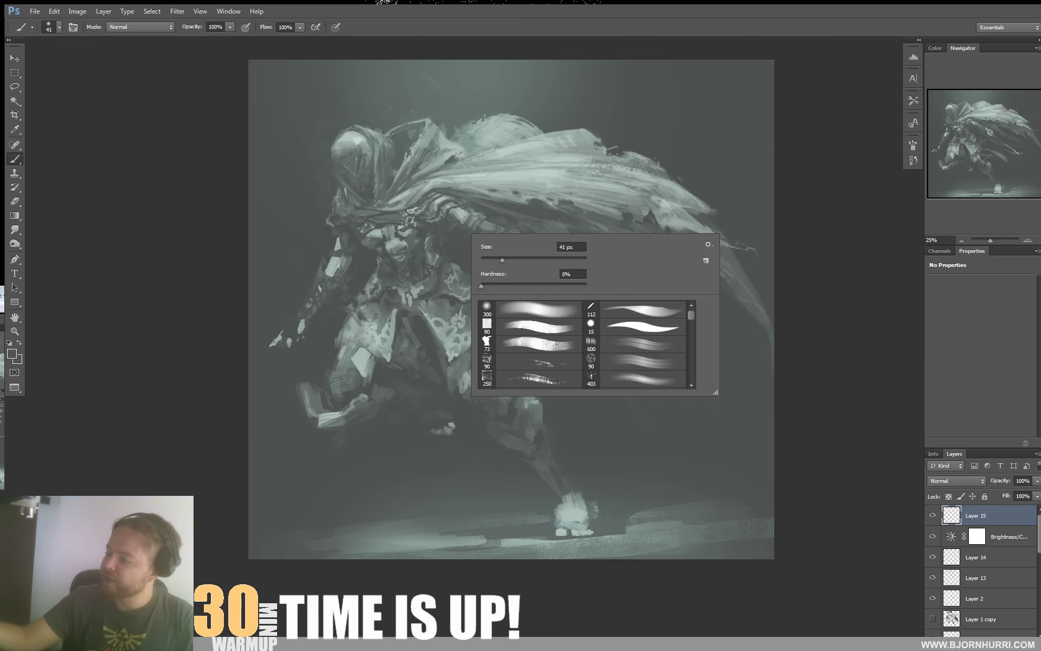
{"action": "left_click", "coordinate": [634, 344]}
{"action": "key", "text": "Return"}
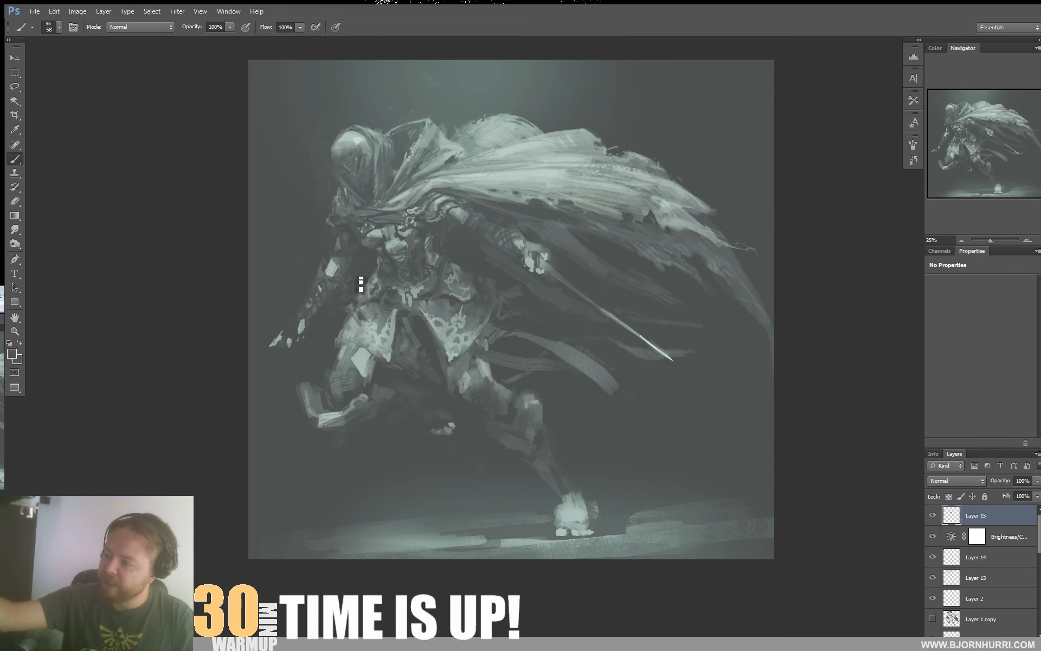
{"action": "left_click_drag", "start_coordinate": [752, 297], "coordinate": [746, 303]}
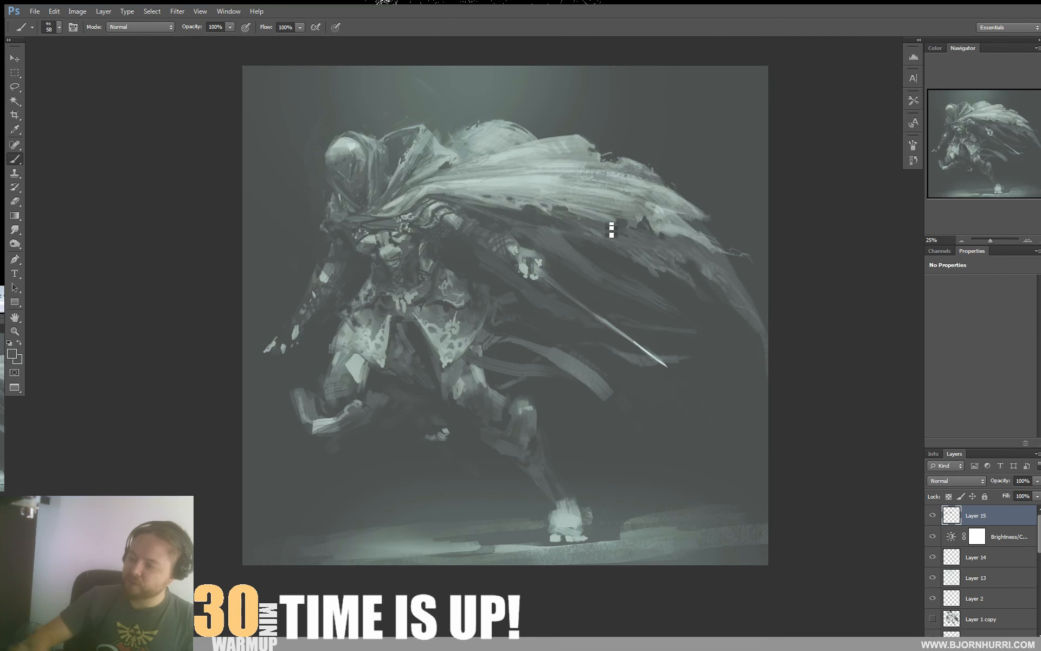
Step: Define the skirt's hem over the raised thigh with the square brush at 14 px
{"action": "right_click", "coordinate": [609, 372]}
{"action": "left_click", "coordinate": [445, 447]}
{"action": "left_click_drag", "start_coordinate": [428, 382], "coordinate": [393, 382]}
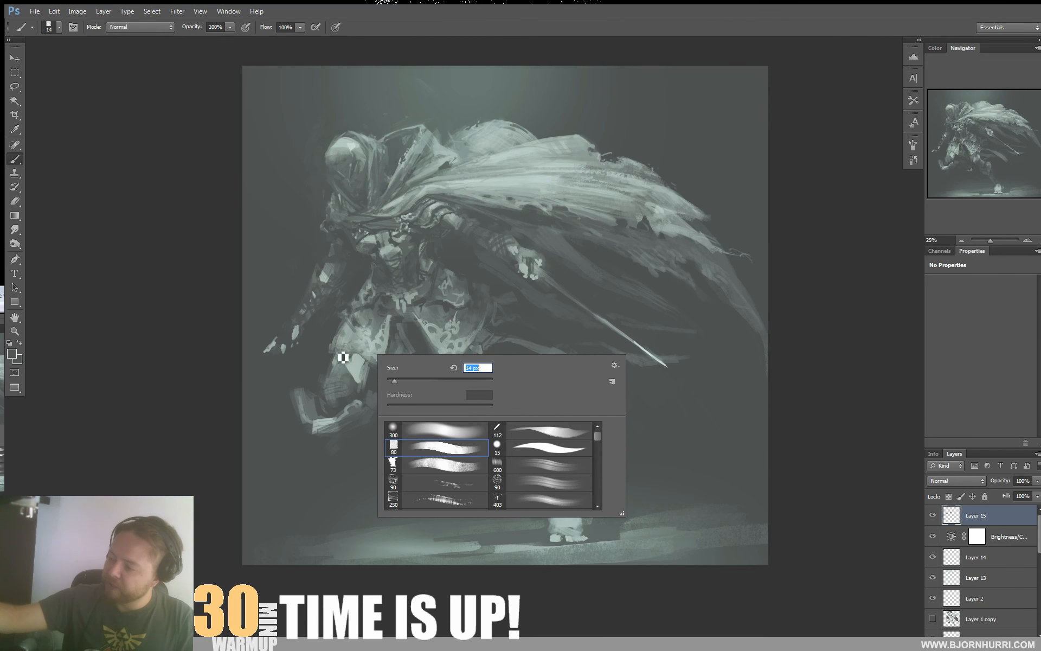
{"action": "left_click_drag", "start_coordinate": [341, 356], "coordinate": [366, 361]}
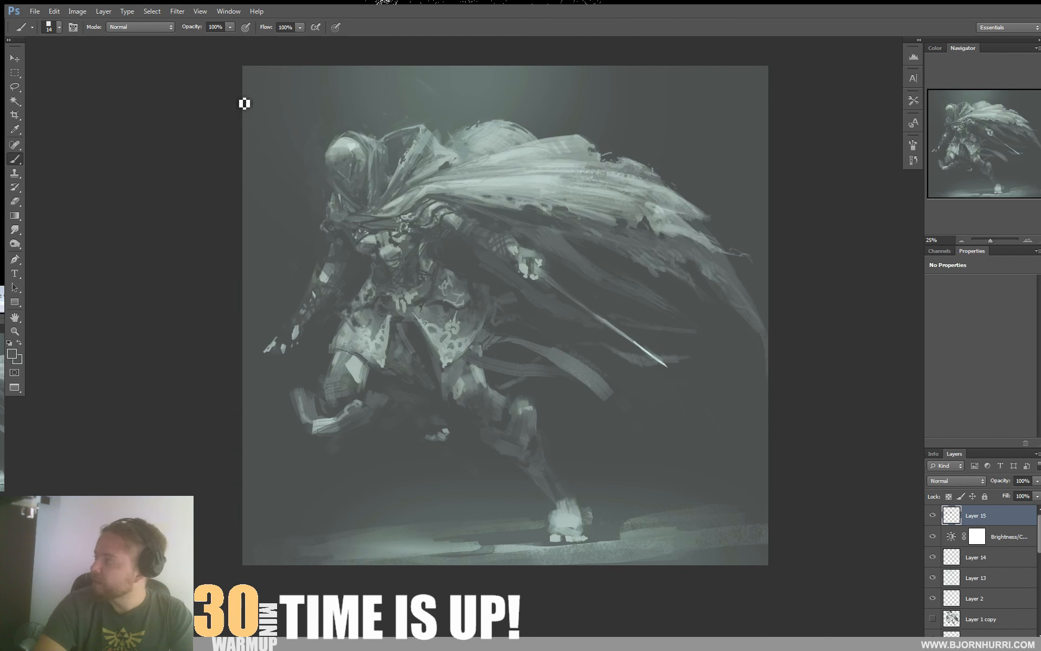
Step: Return the painting from full-screen to the standard screen mode
{"action": "key", "text": "f"}
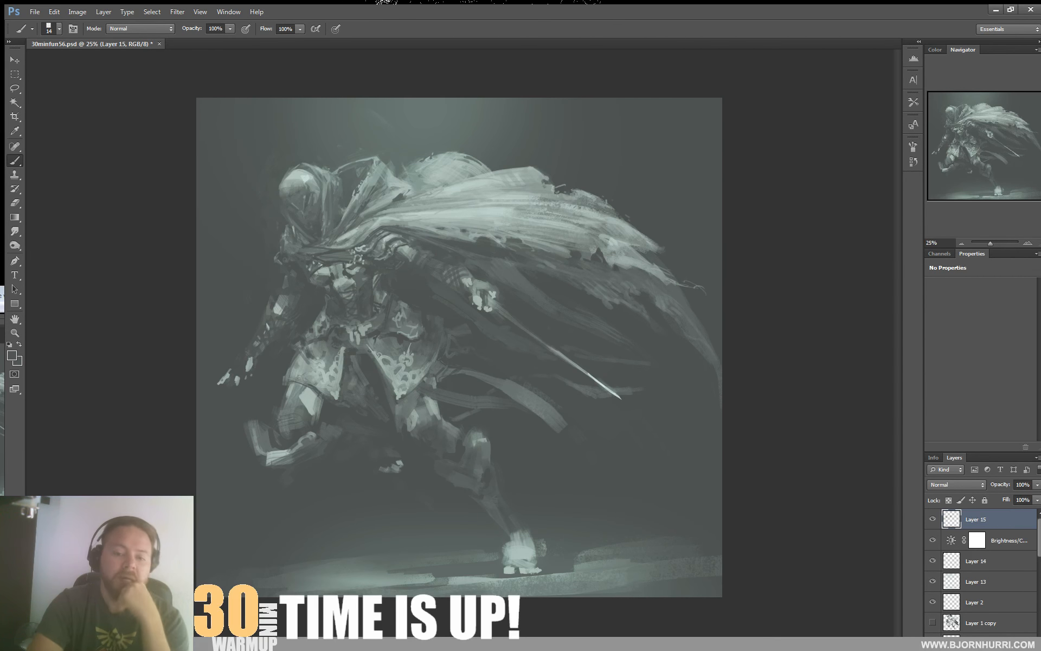
{"action": "left_click", "coordinate": [3, 296]}
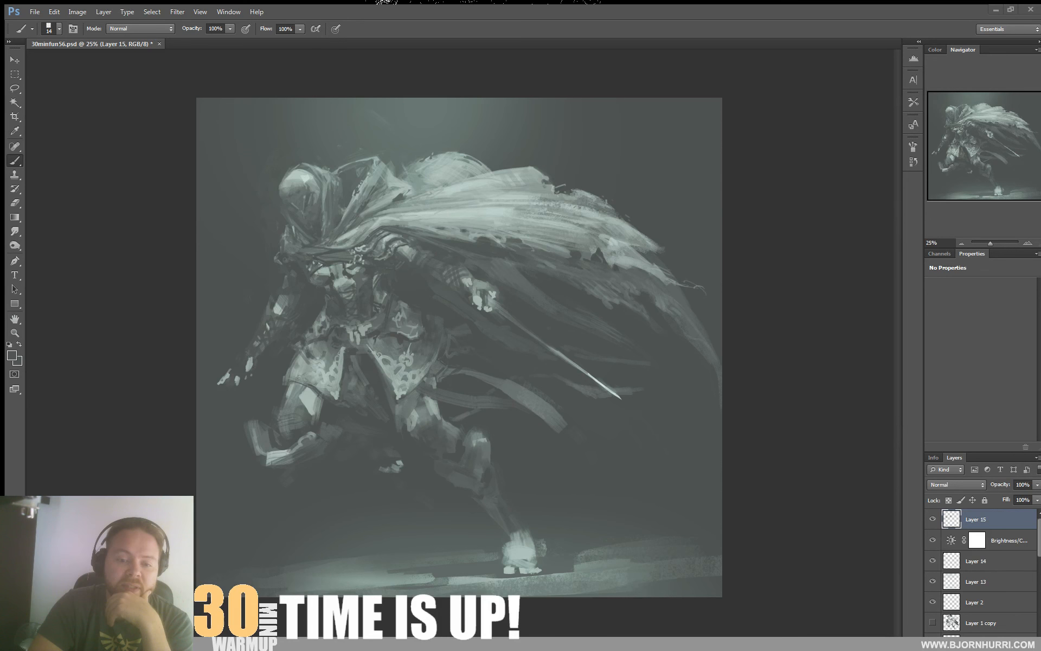